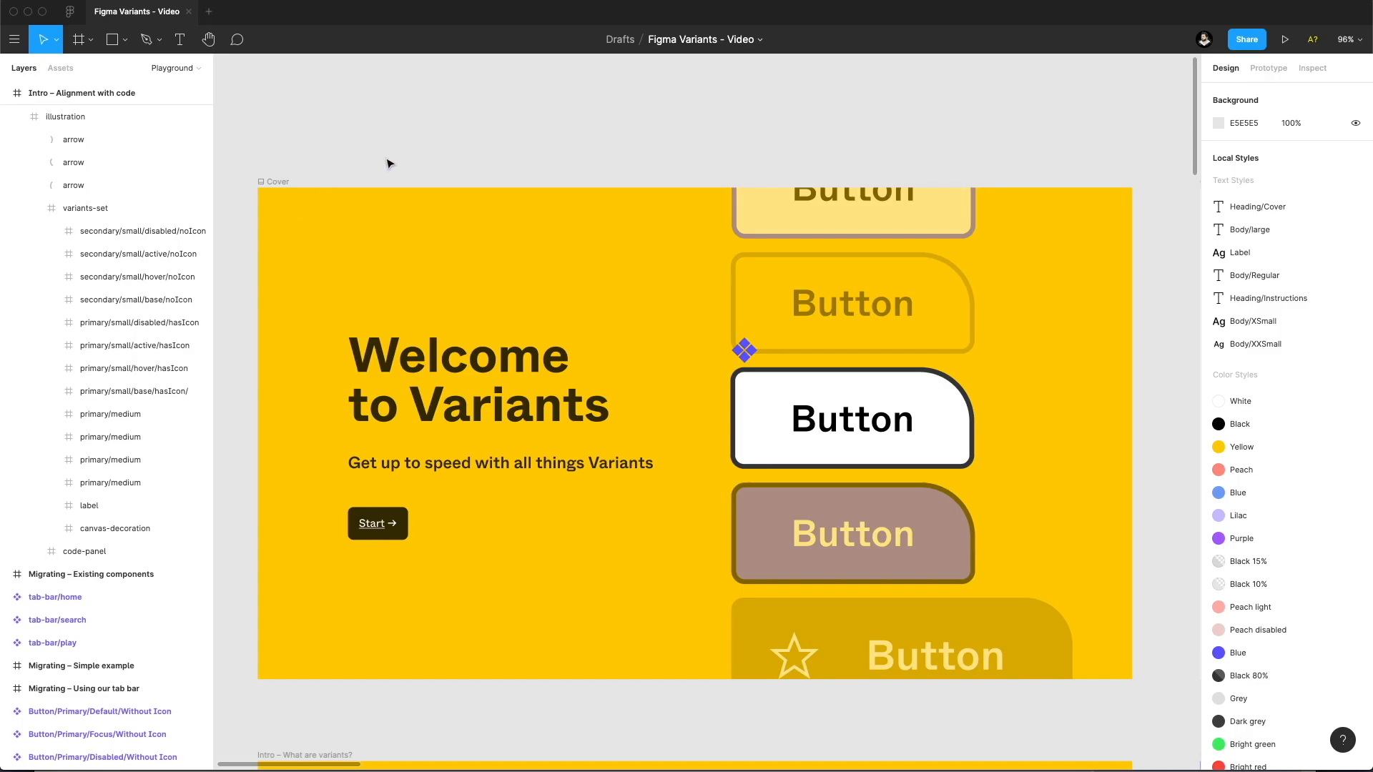
# Examine the intro frames on variants, the basic model and alignment with code, comparing the code properties with the button component set.
pyautogui.scroll(-10, 429, 143)
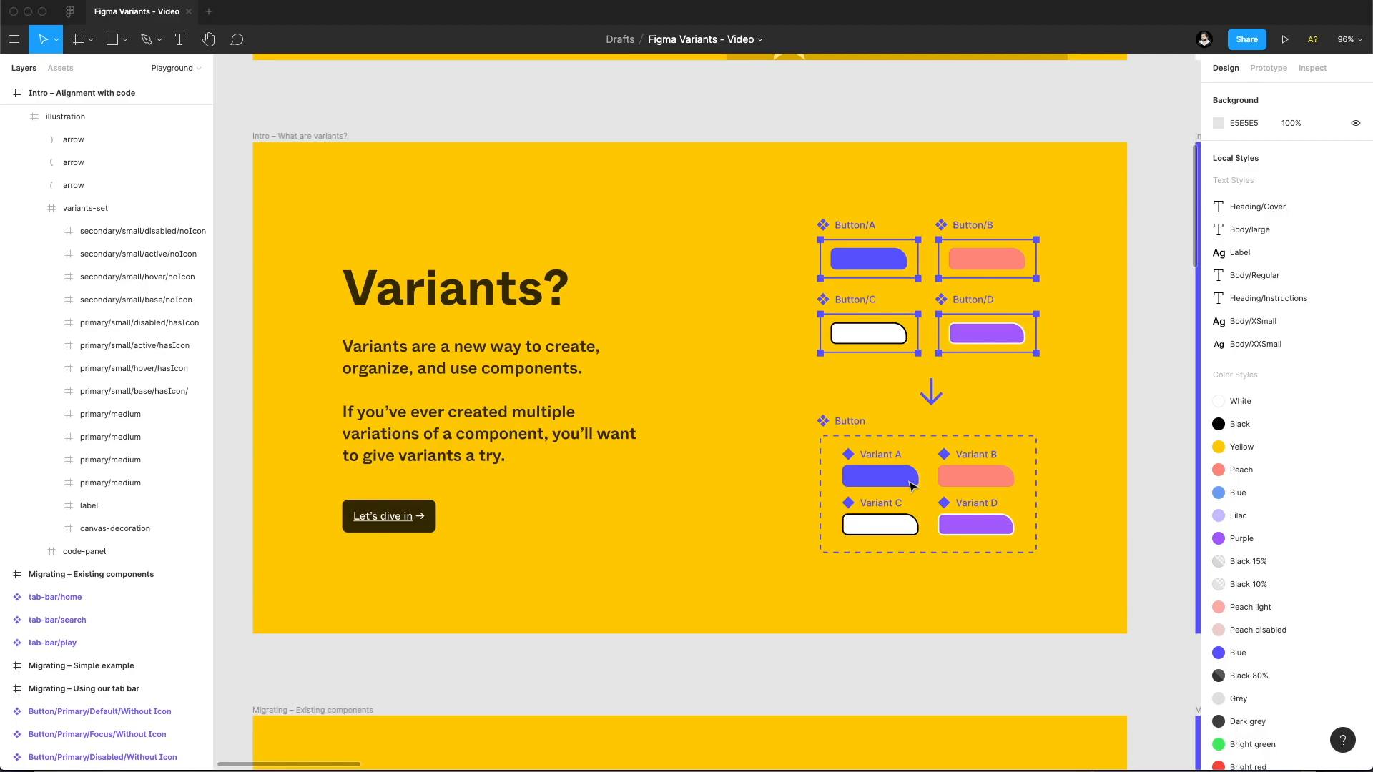
pyautogui.moveTo(1072, 307); pyautogui.dragTo(518, 346)
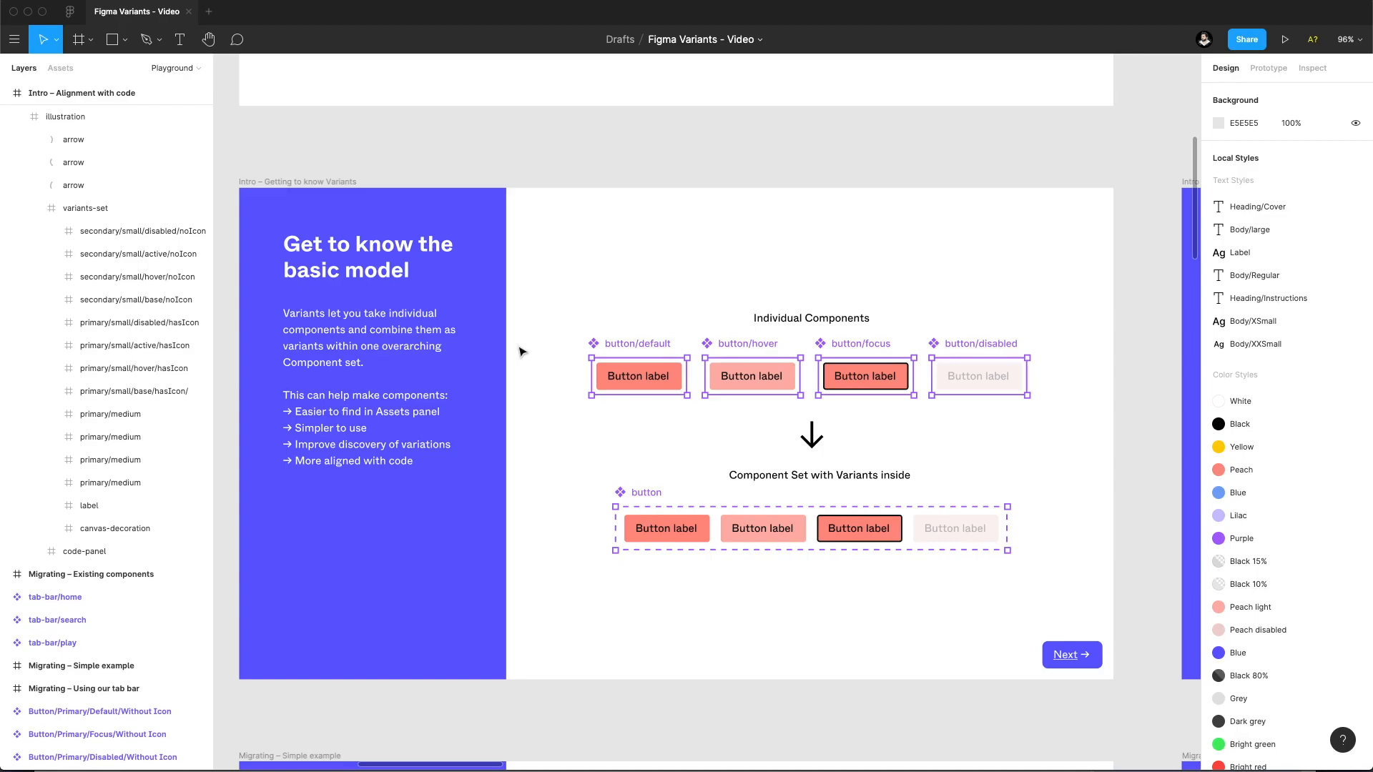
pyautogui.press('n')
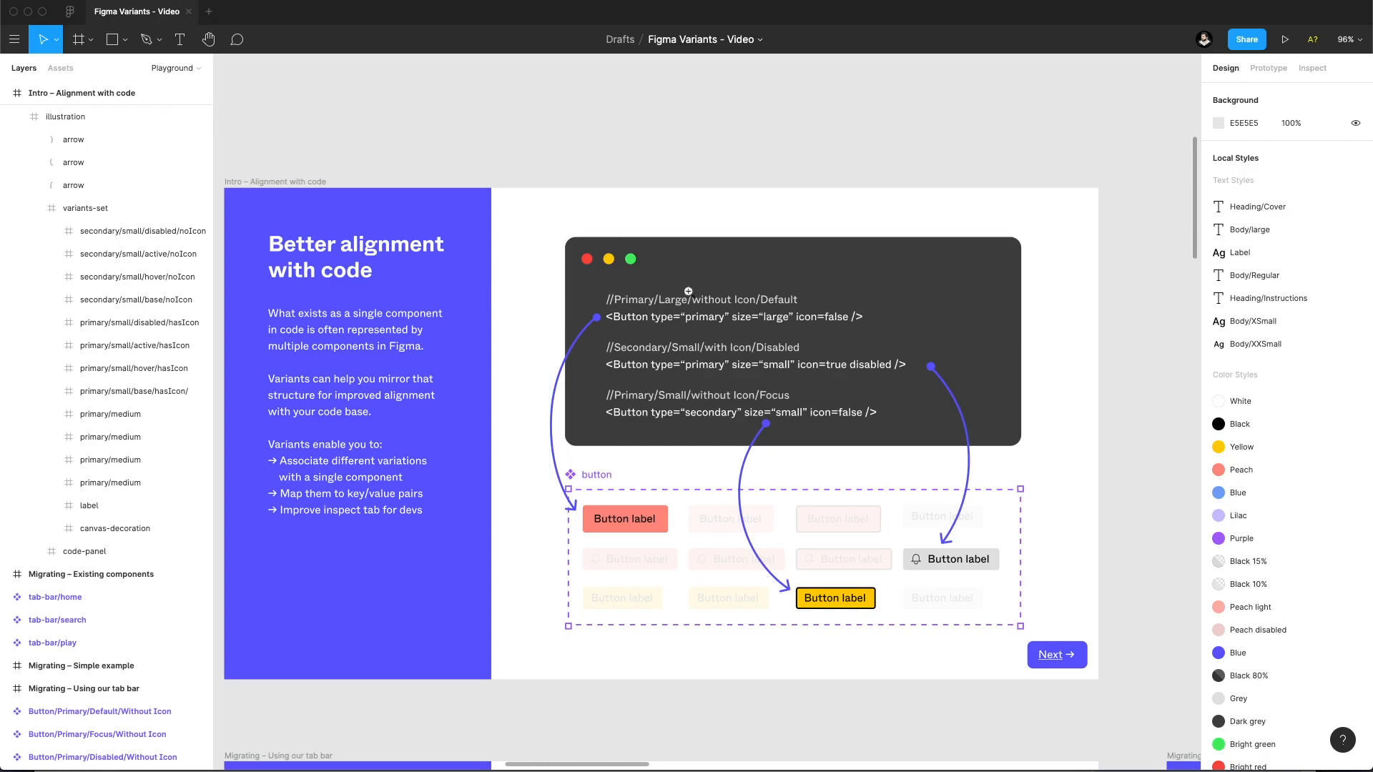
pyautogui.scroll(5, 690, 293)
pyautogui.moveTo(559, 273); pyautogui.dragTo(568, 258)
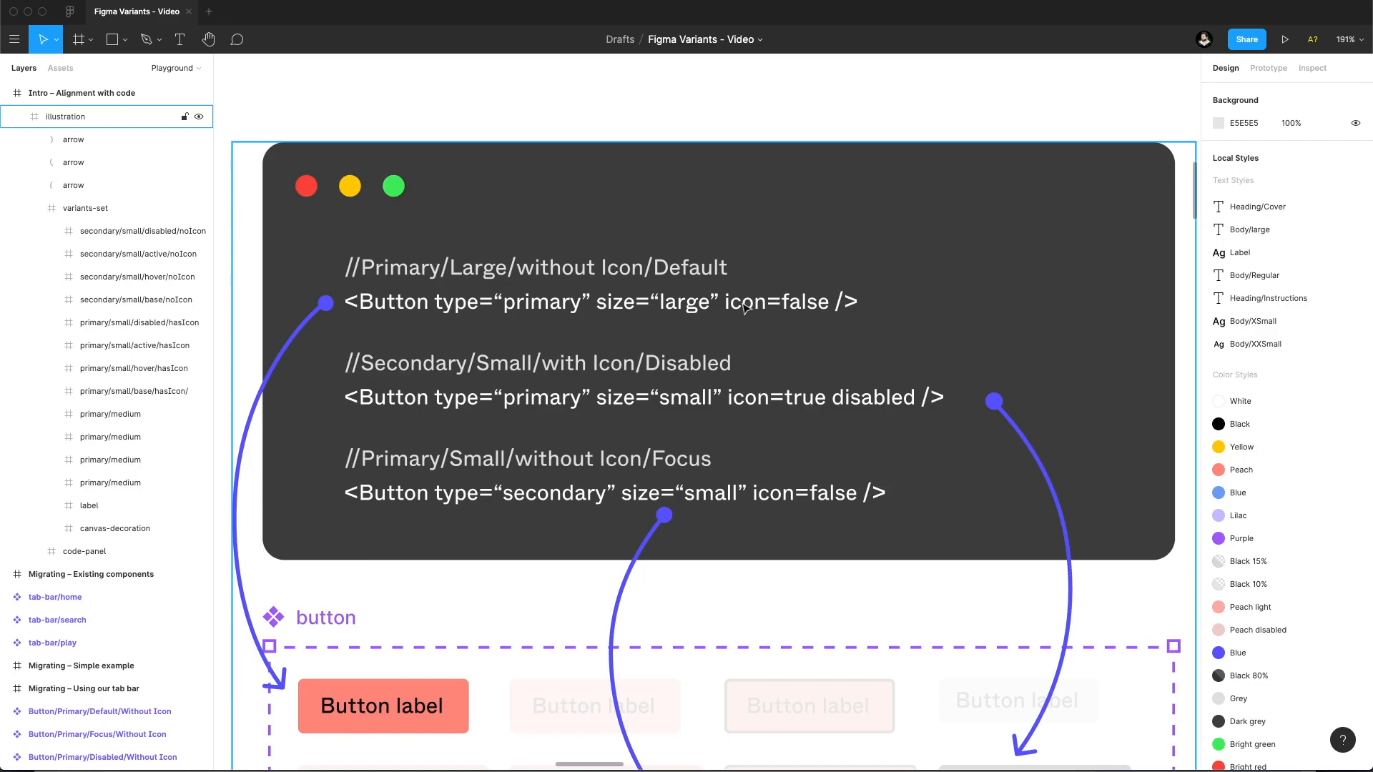
pyautogui.scroll(-3, 590, 399)
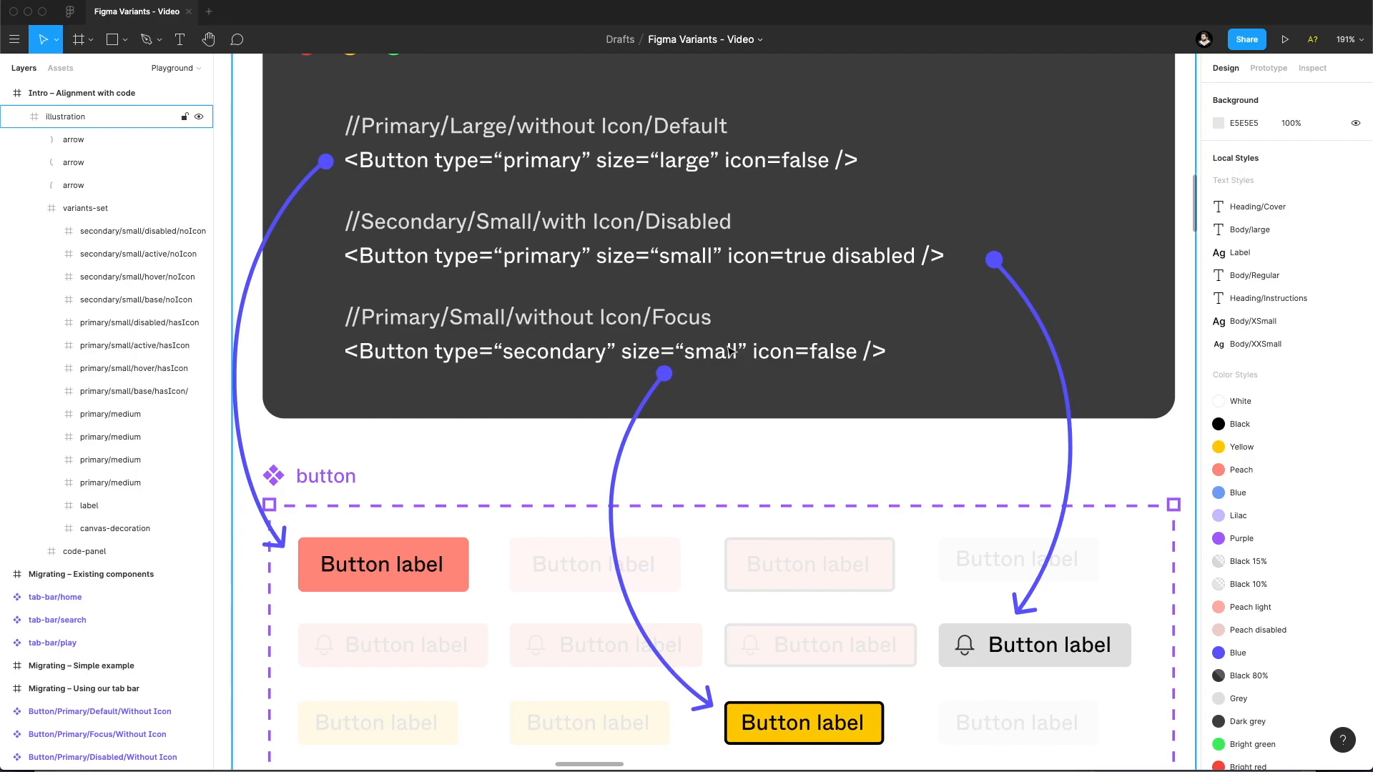
pyautogui.scroll(-2, 781, 356)
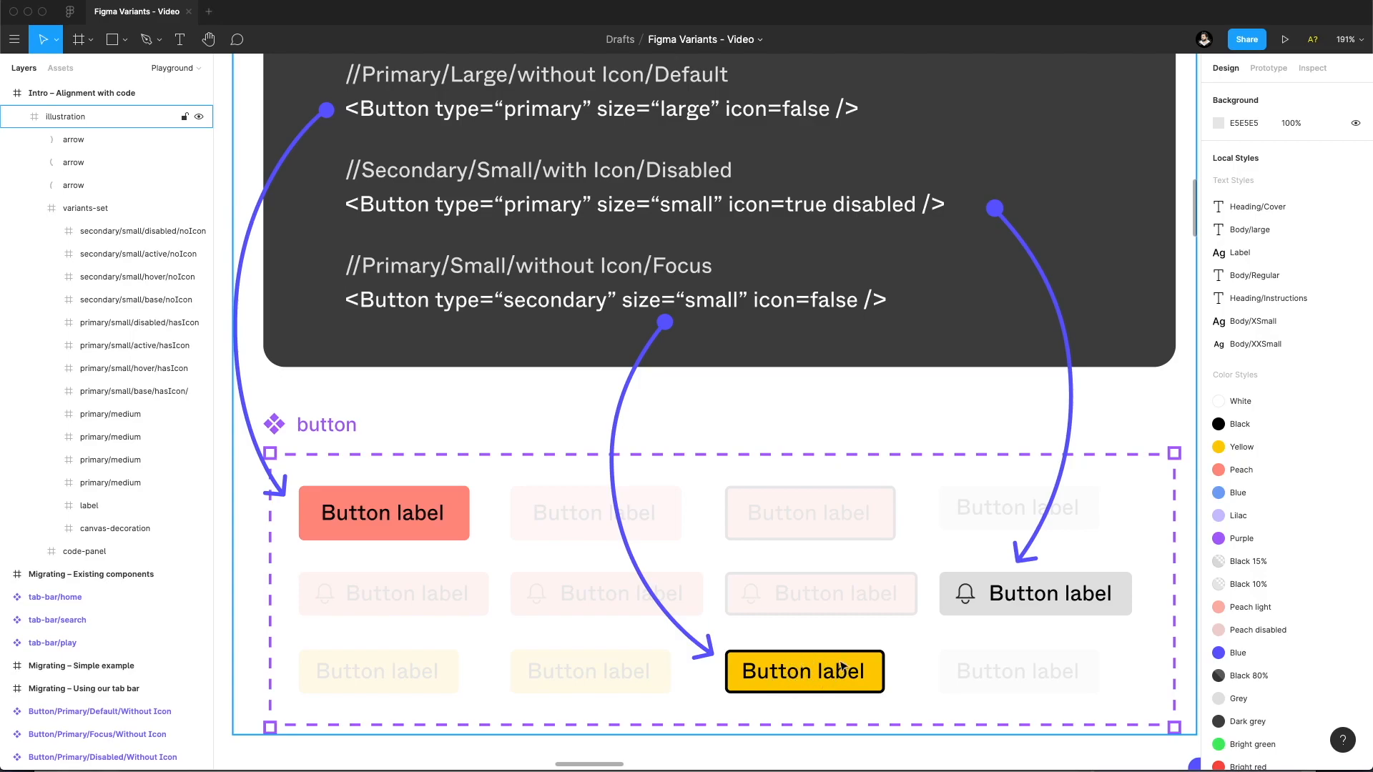
pyautogui.scroll(-5, 701, 417)
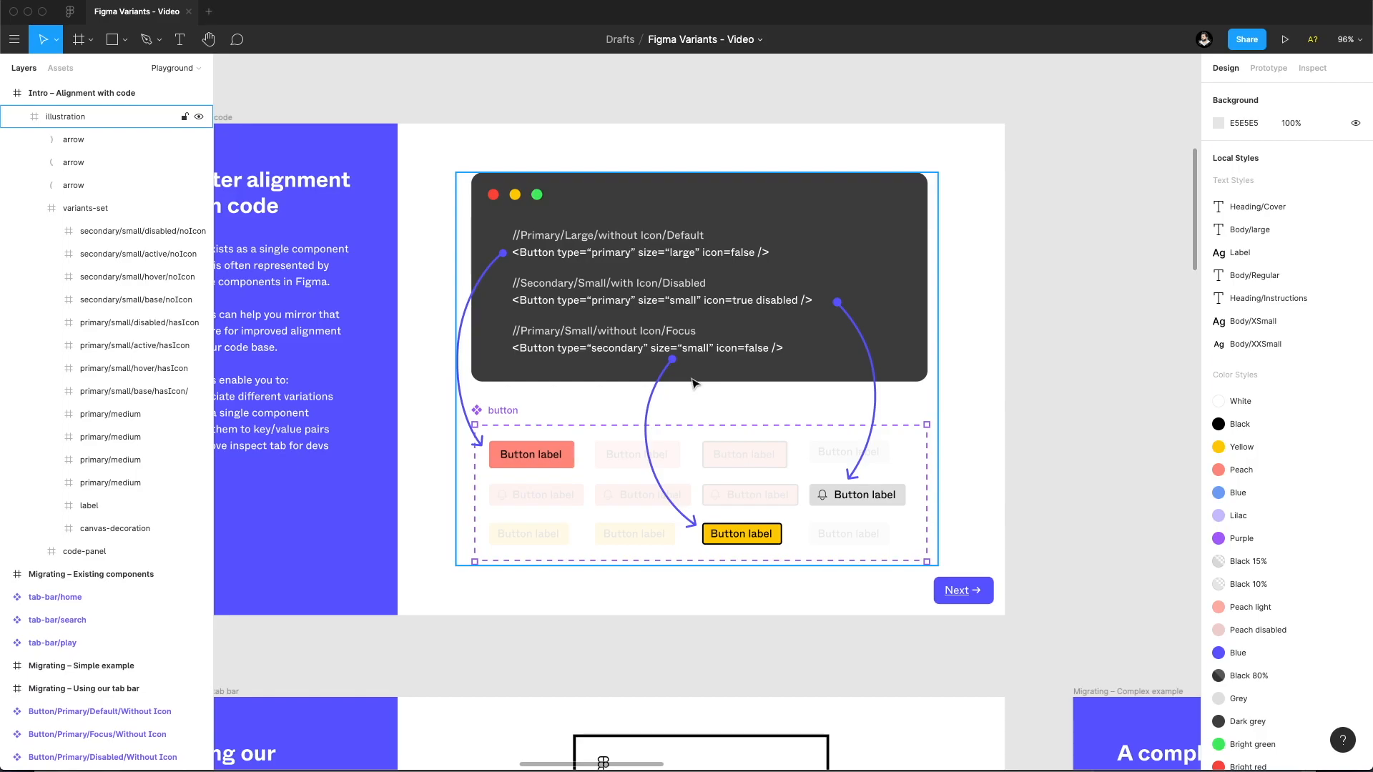
pyautogui.moveTo(1002, 339); pyautogui.dragTo(1067, 376)
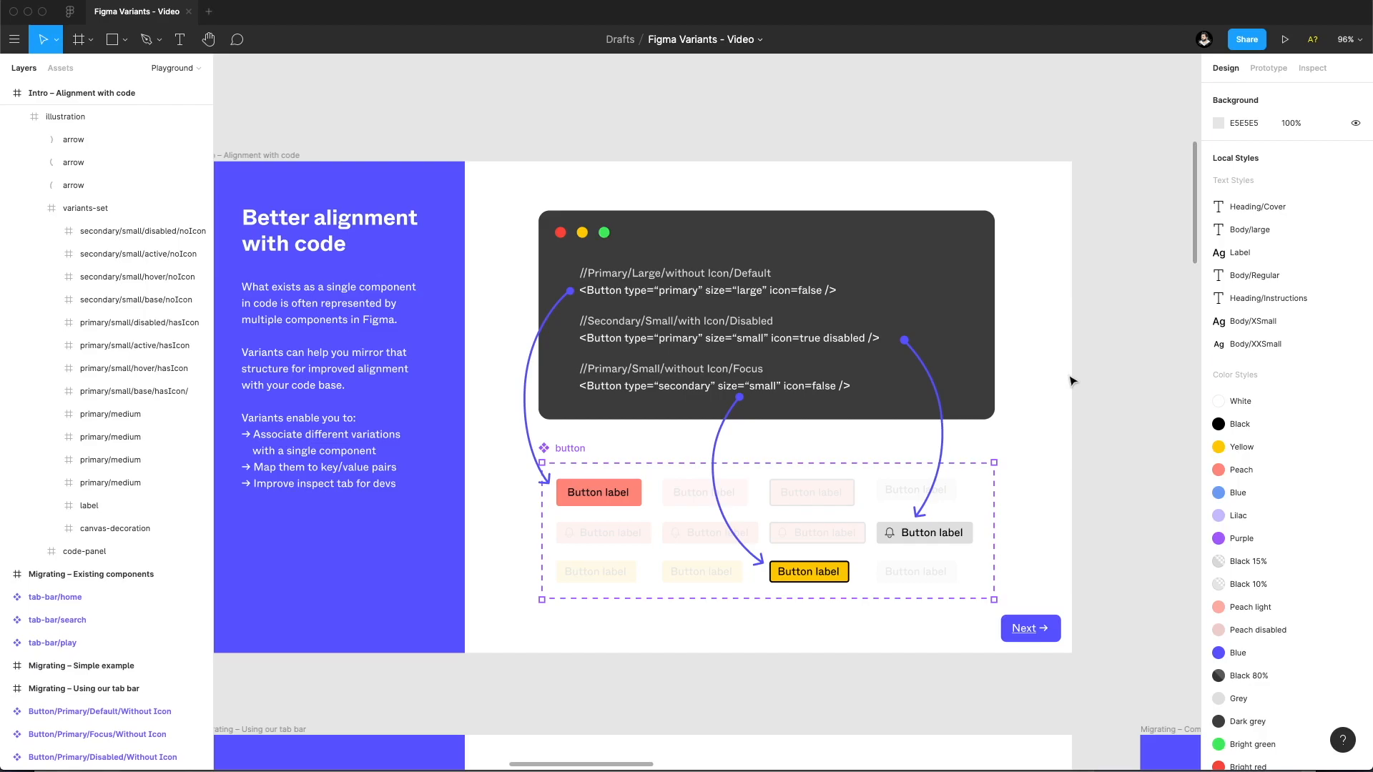
# Revisit the "Variants?" intro frame and return to the "Better alignment with code" frame.
pyautogui.moveTo(343, 300); pyautogui.dragTo(1058, 422)
pyautogui.moveTo(433, 210); pyautogui.dragTo(1011, 498)
pyautogui.moveTo(489, 380); pyautogui.dragTo(769, 101)
pyautogui.moveTo(696, 269); pyautogui.dragTo(1011, 126)
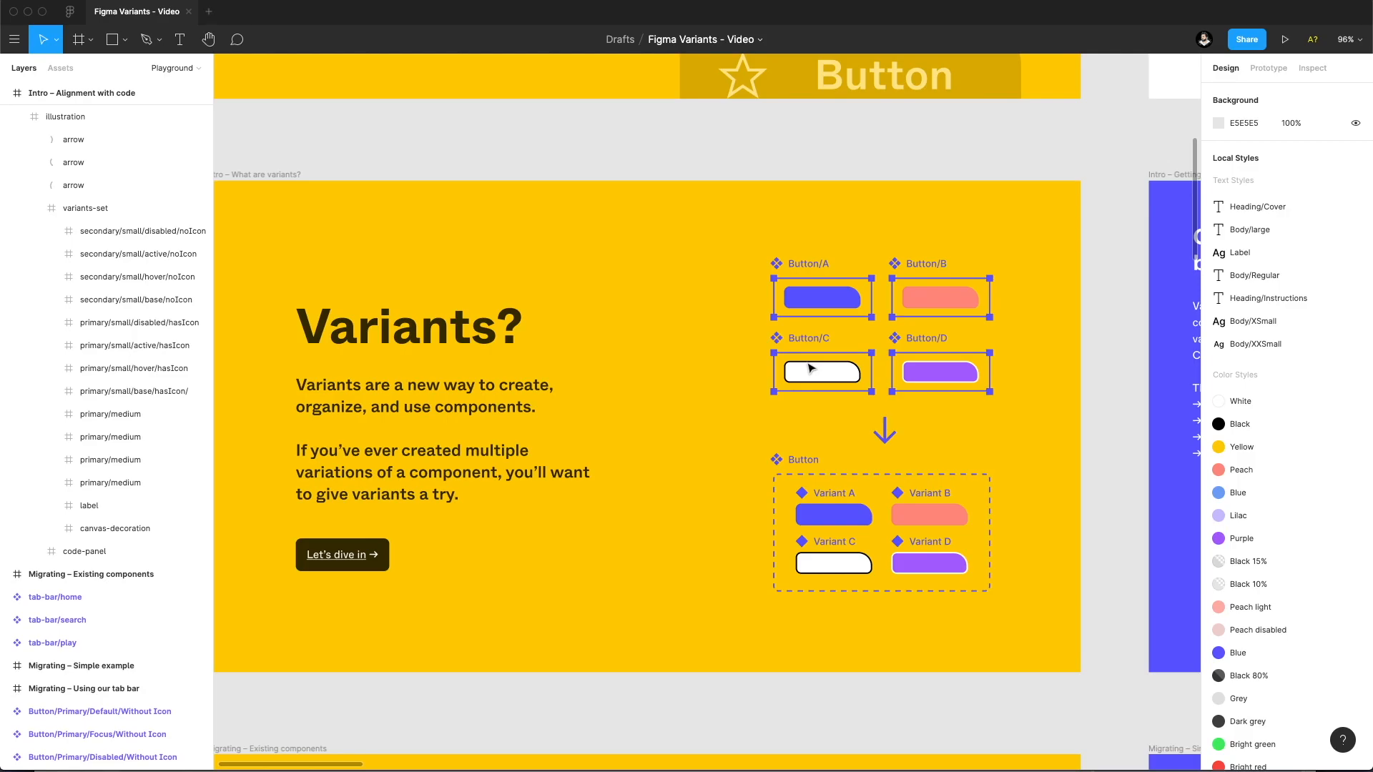
pyautogui.moveTo(1056, 425); pyautogui.dragTo(360, 335)
pyautogui.moveTo(1015, 343); pyautogui.dragTo(326, 365)
pyautogui.moveTo(773, 357); pyautogui.dragTo(289, 376)
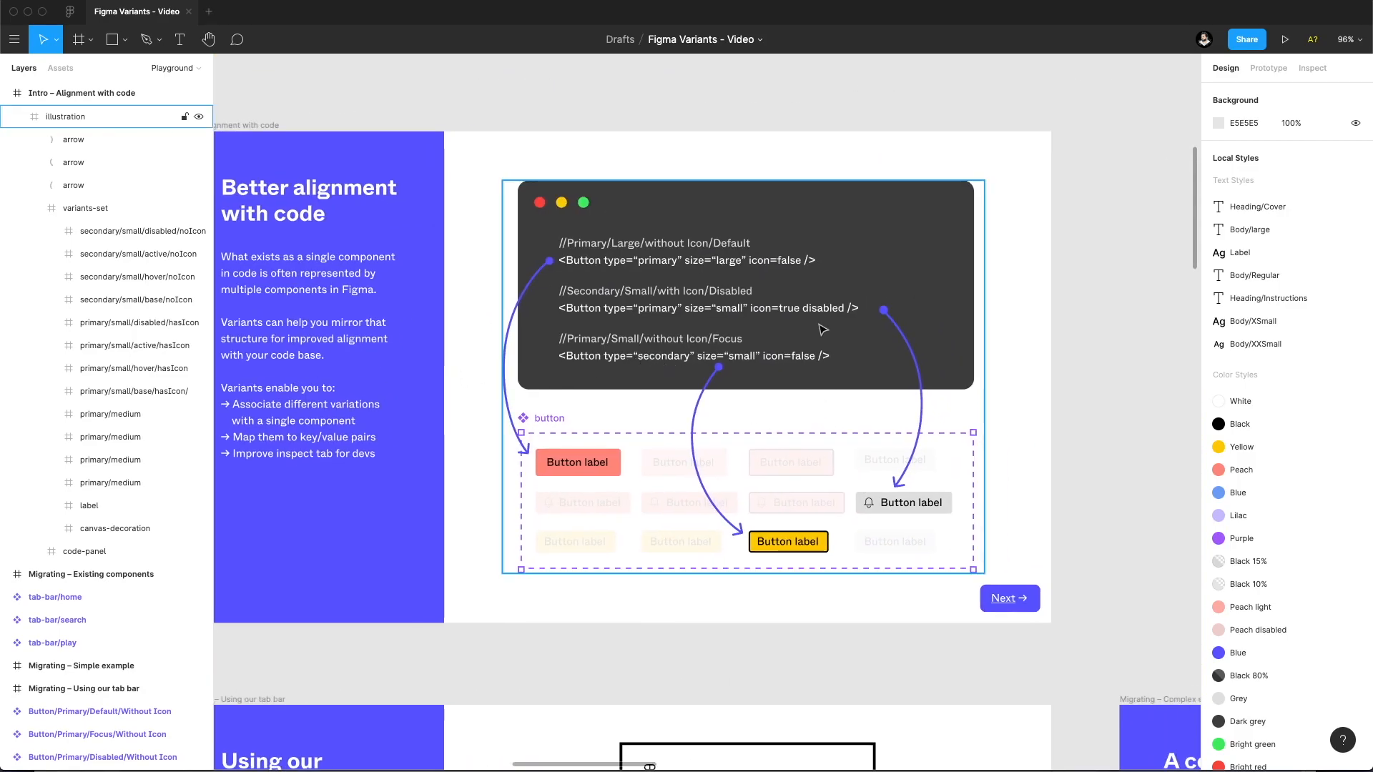
# Examine up close how the code snippets' type, size and icon properties map to the button variants.
pyautogui.scroll(5, 899, 495)
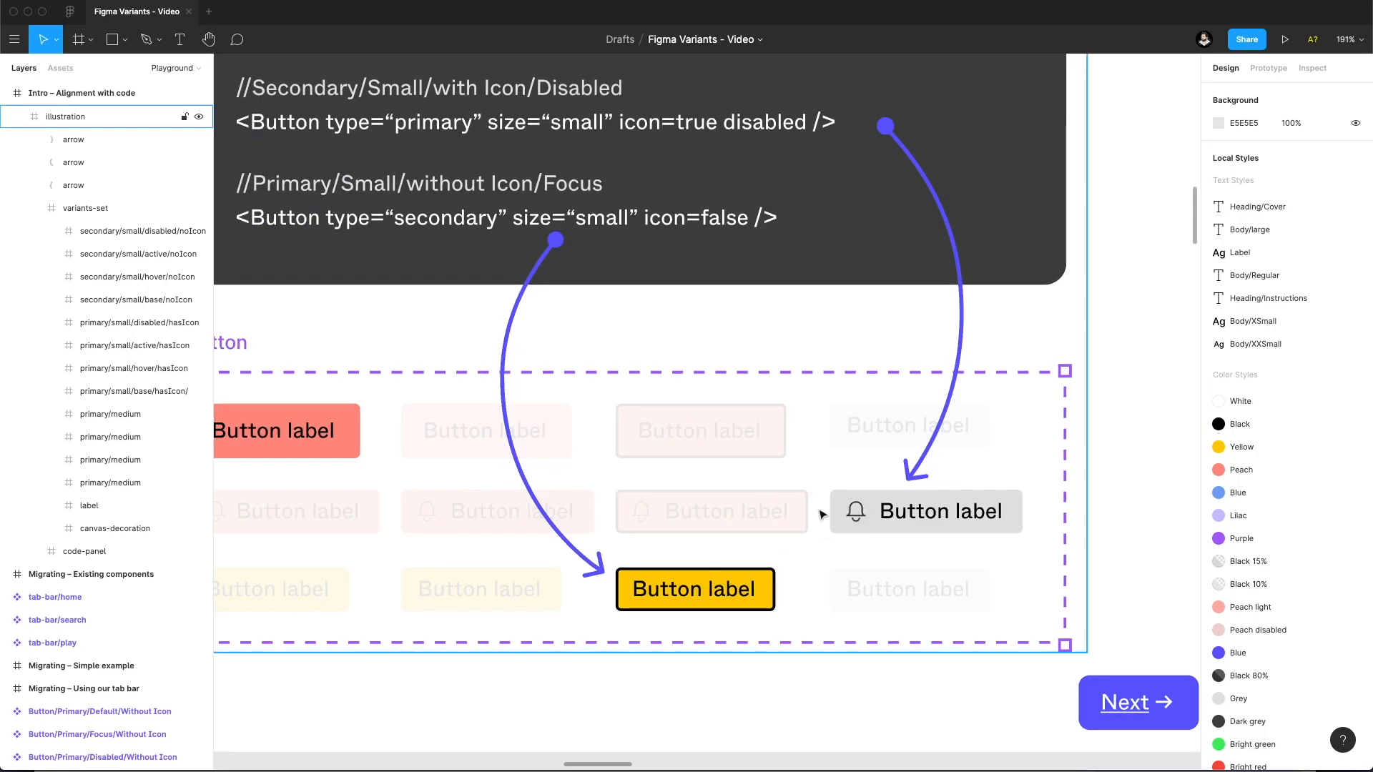
pyautogui.moveTo(433, 395); pyautogui.dragTo(534, 421)
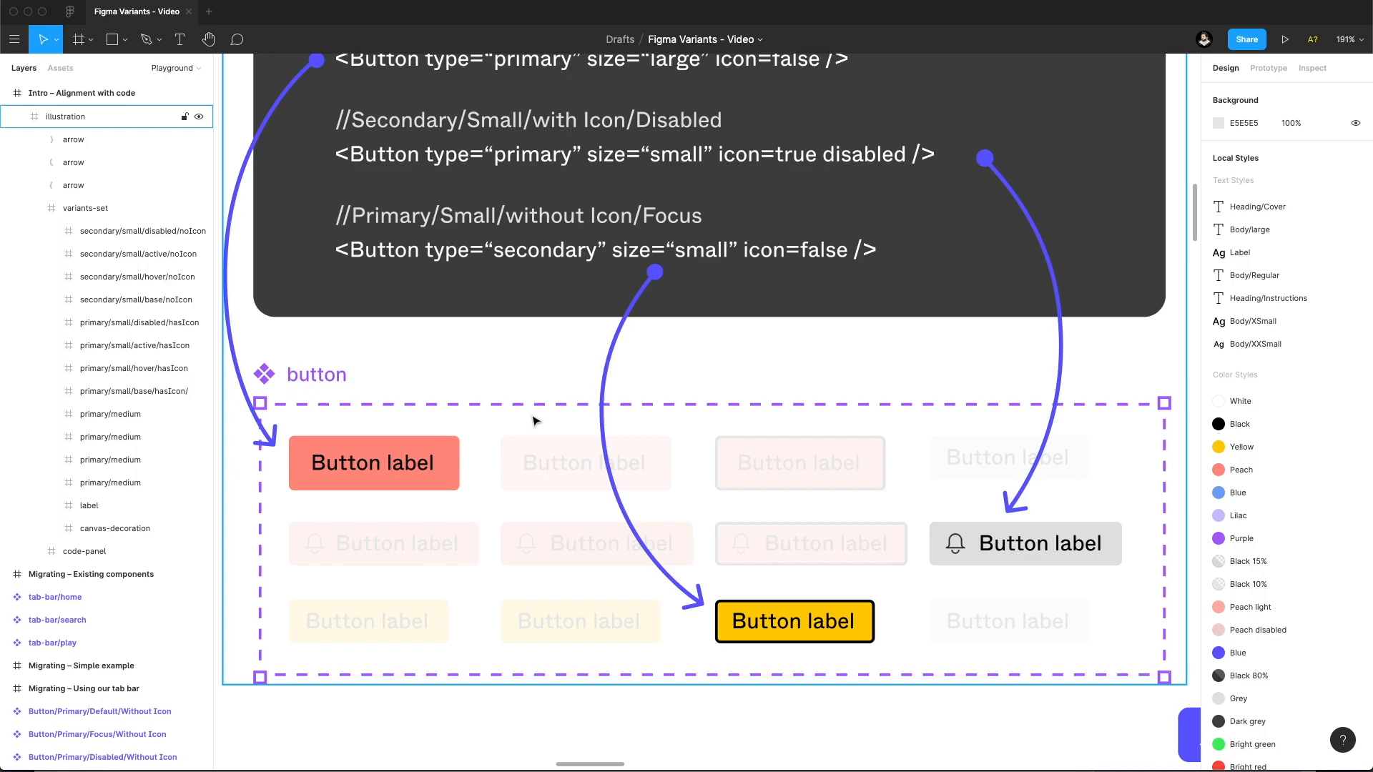
pyautogui.scroll(2, 529, 286)
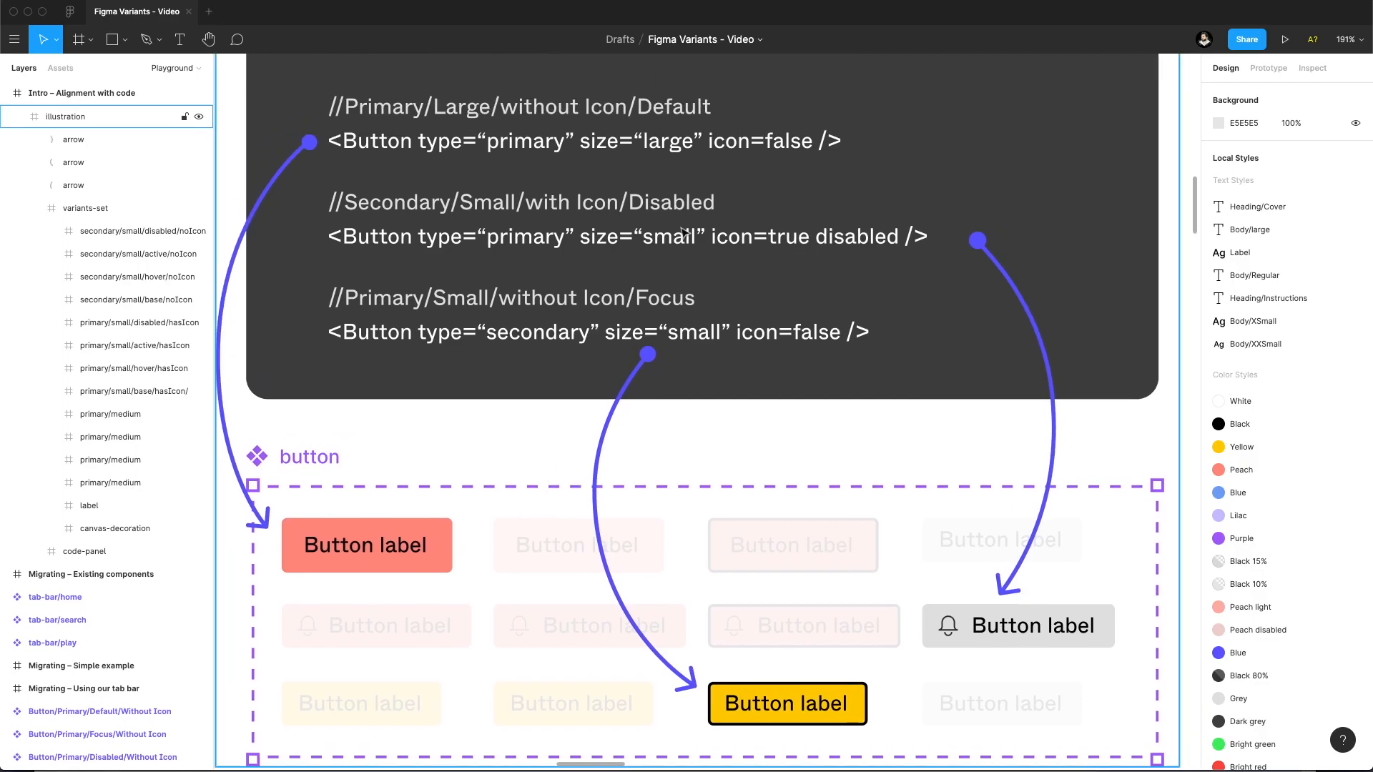
pyautogui.moveTo(715, 313); pyautogui.dragTo(705, 184)
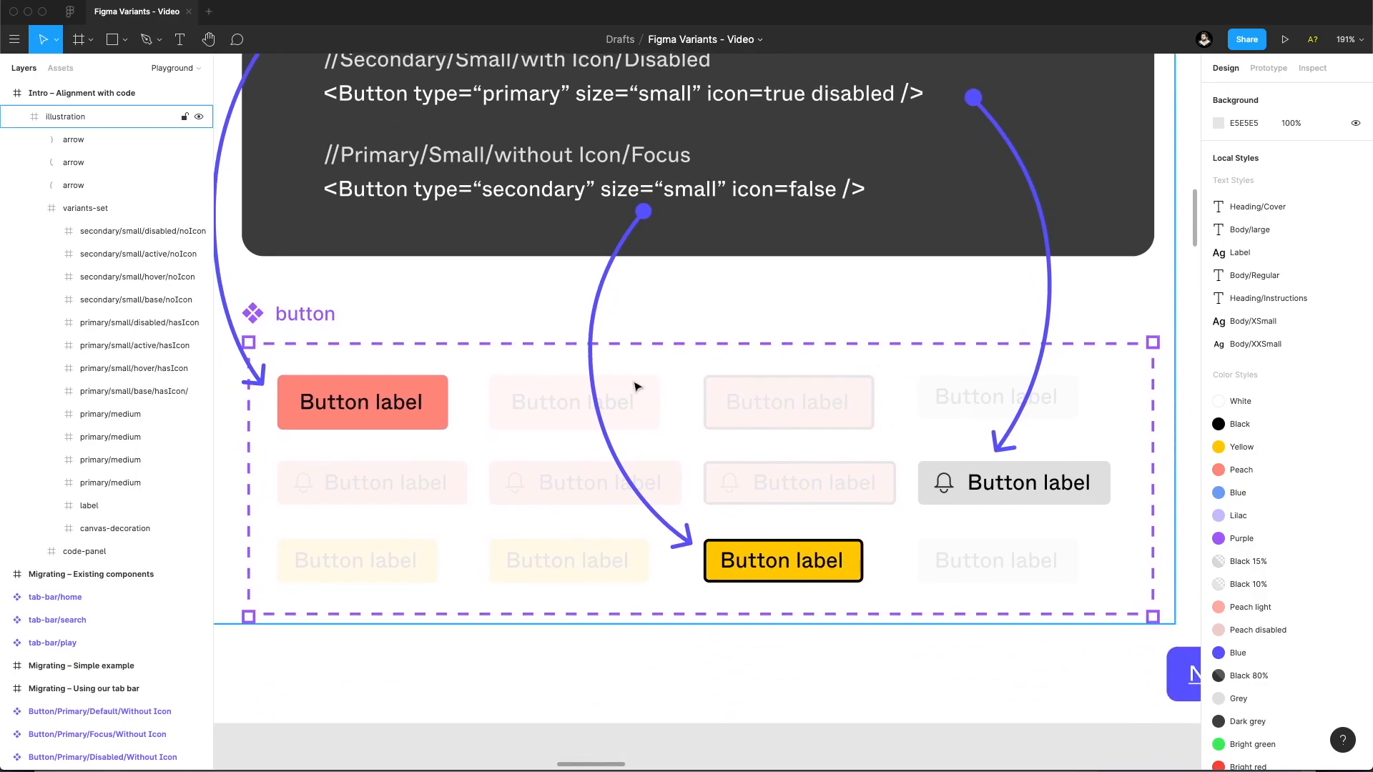
pyautogui.keyDown('alt'); pyautogui.click(654, 315); pyautogui.keyUp('alt')
pyautogui.keyDown('alt'); pyautogui.click(654, 316); pyautogui.keyUp('alt')
pyautogui.keyDown('alt'); pyautogui.click(653, 316); pyautogui.keyUp('alt')
pyautogui.moveTo(654, 315); pyautogui.dragTo(730, 366)
pyautogui.moveTo(435, 389); pyautogui.dragTo(812, 334)
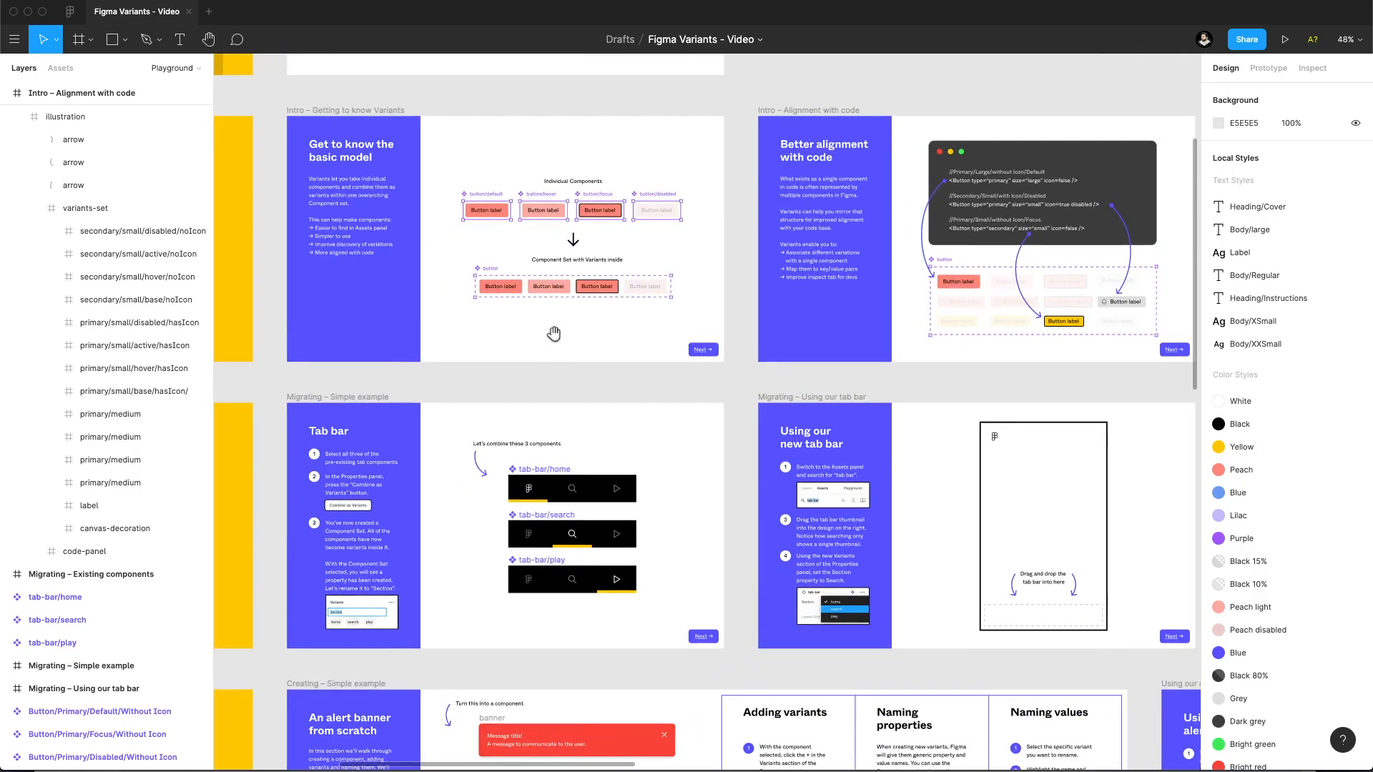
# Go through the "Migrating existing components" frame to the "Tab bar" simple example and read its instructions.
pyautogui.moveTo(551, 340); pyautogui.dragTo(980, 242)
pyautogui.moveTo(518, 289); pyautogui.dragTo(649, 271)
pyautogui.keyDown('super'); pyautogui.click(613, 322); pyautogui.keyUp('super')
pyautogui.moveTo(613, 322); pyautogui.dragTo(665, 268)
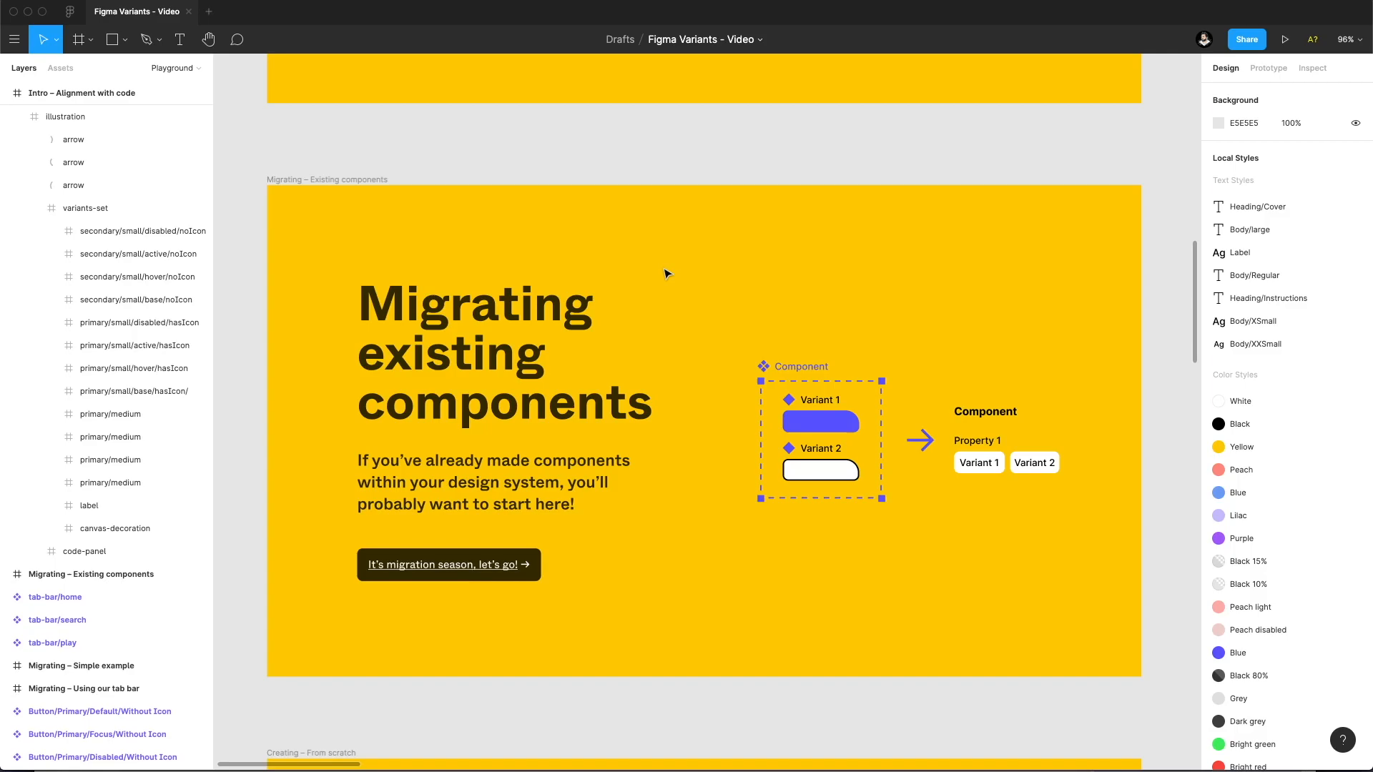
pyautogui.moveTo(952, 309); pyautogui.dragTo(433, 299)
pyautogui.moveTo(744, 293); pyautogui.dragTo(352, 271)
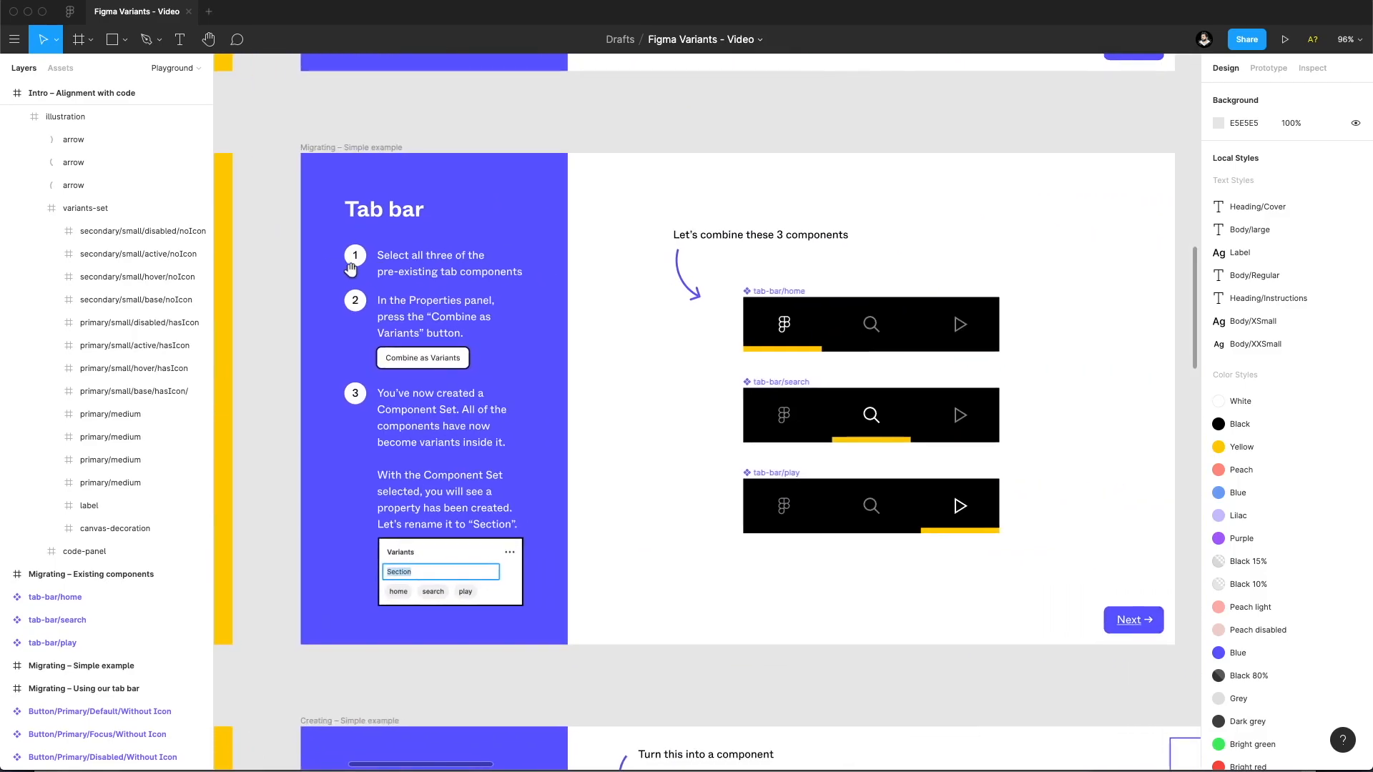
pyautogui.moveTo(595, 276); pyautogui.dragTo(515, 283)
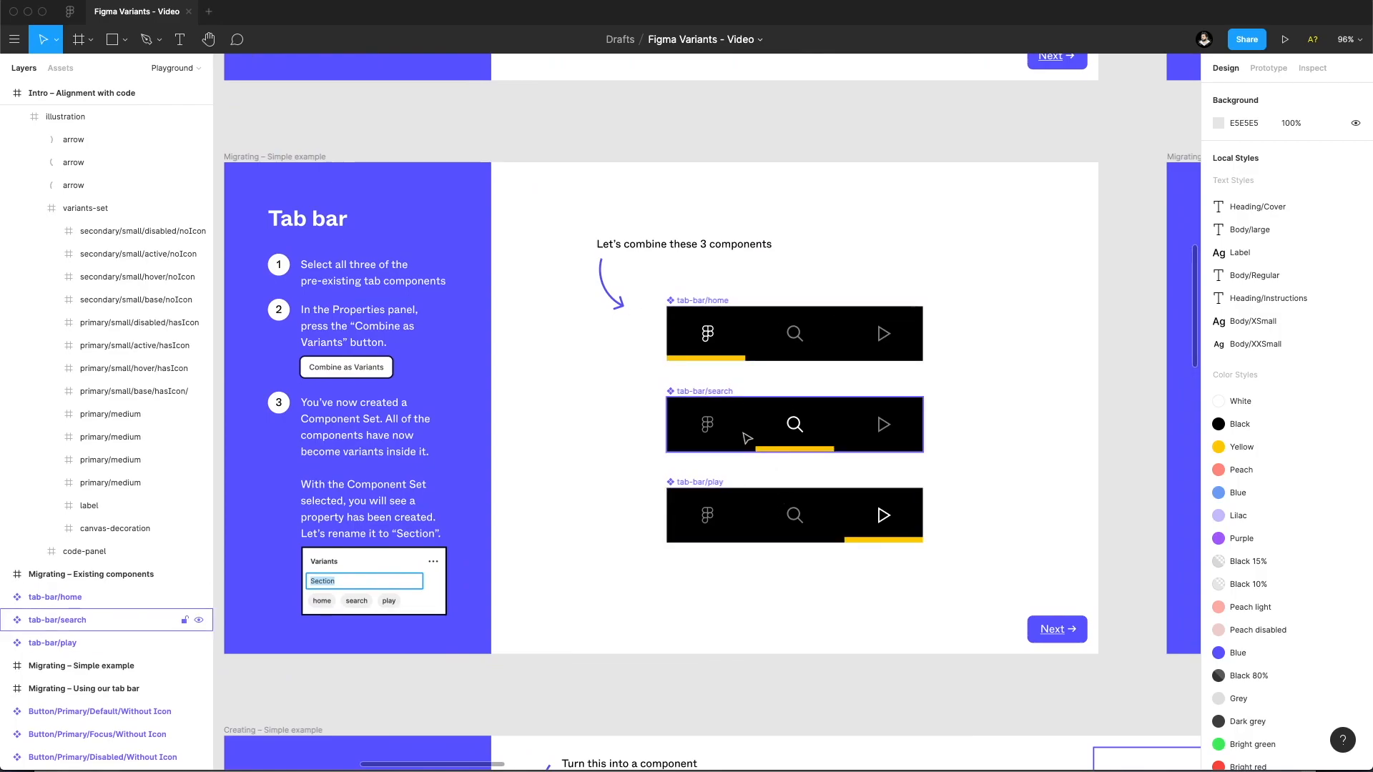
# Select the tab-bar/home, tab-bar/search and tab-bar/play components together to view their shared properties, and clear the selection.
pyautogui.click(729, 344)
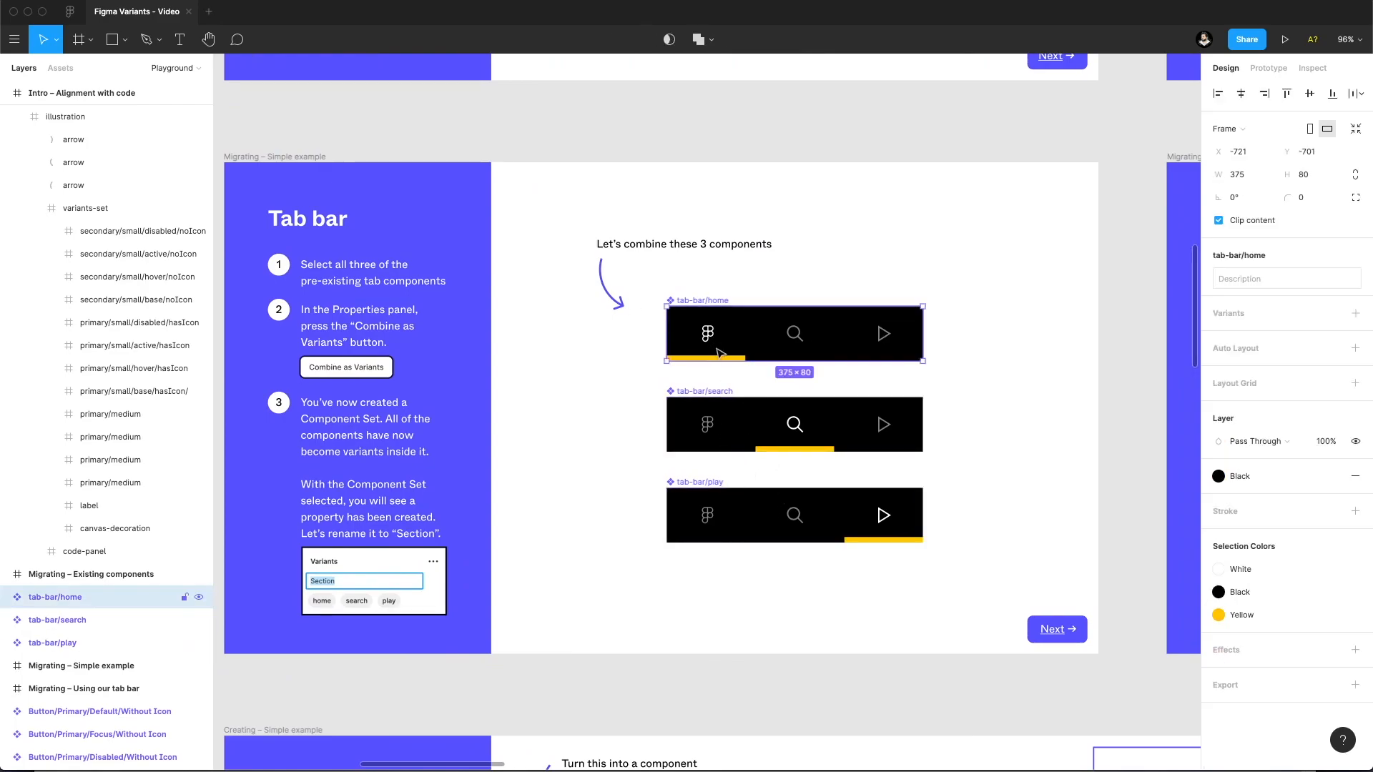
pyautogui.click(740, 415)
pyautogui.click(728, 511)
pyautogui.keyDown('shift'); pyautogui.click(27, 603); pyautogui.keyUp('shift')
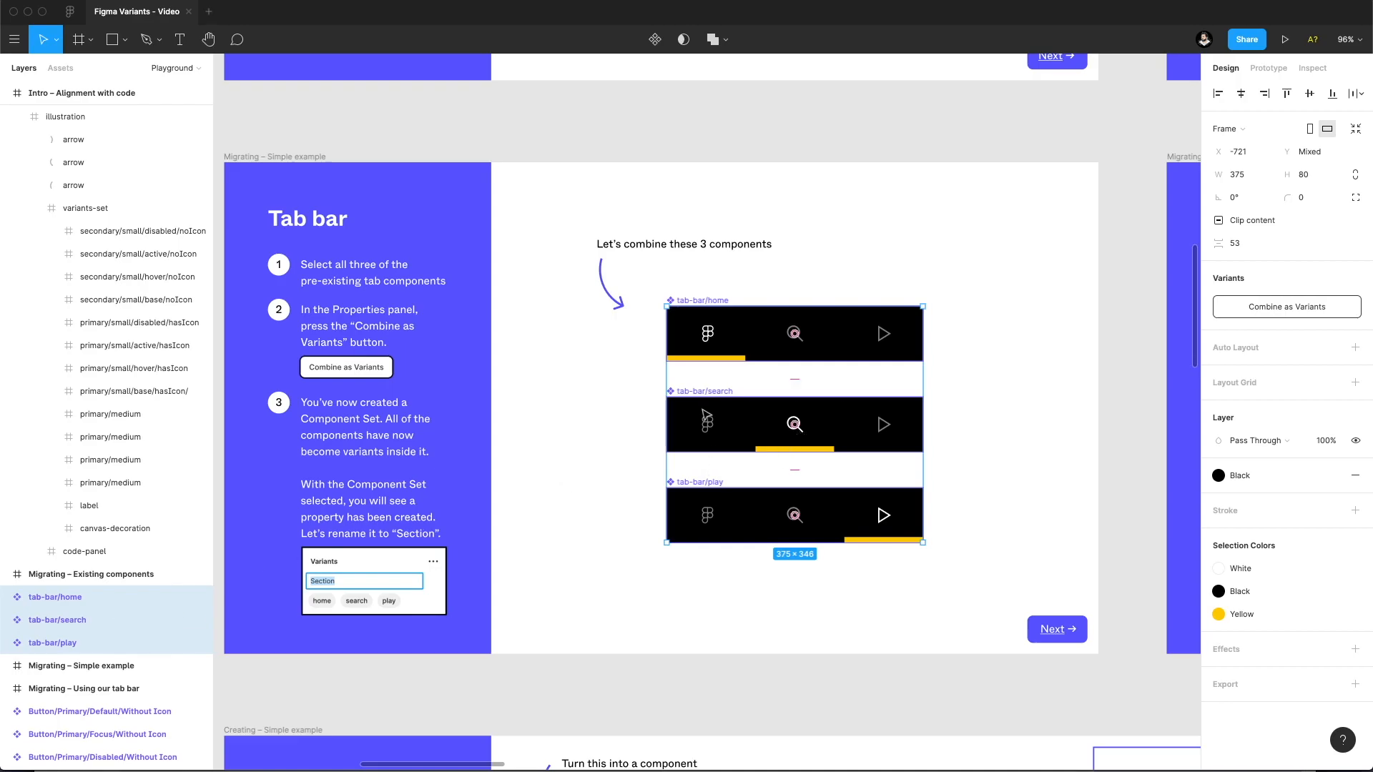
pyautogui.click(641, 350)
# Inspect the tab-bar components individually, checking their slash-based names and the Variants options for tab-bar/home.
pyautogui.click(719, 309)
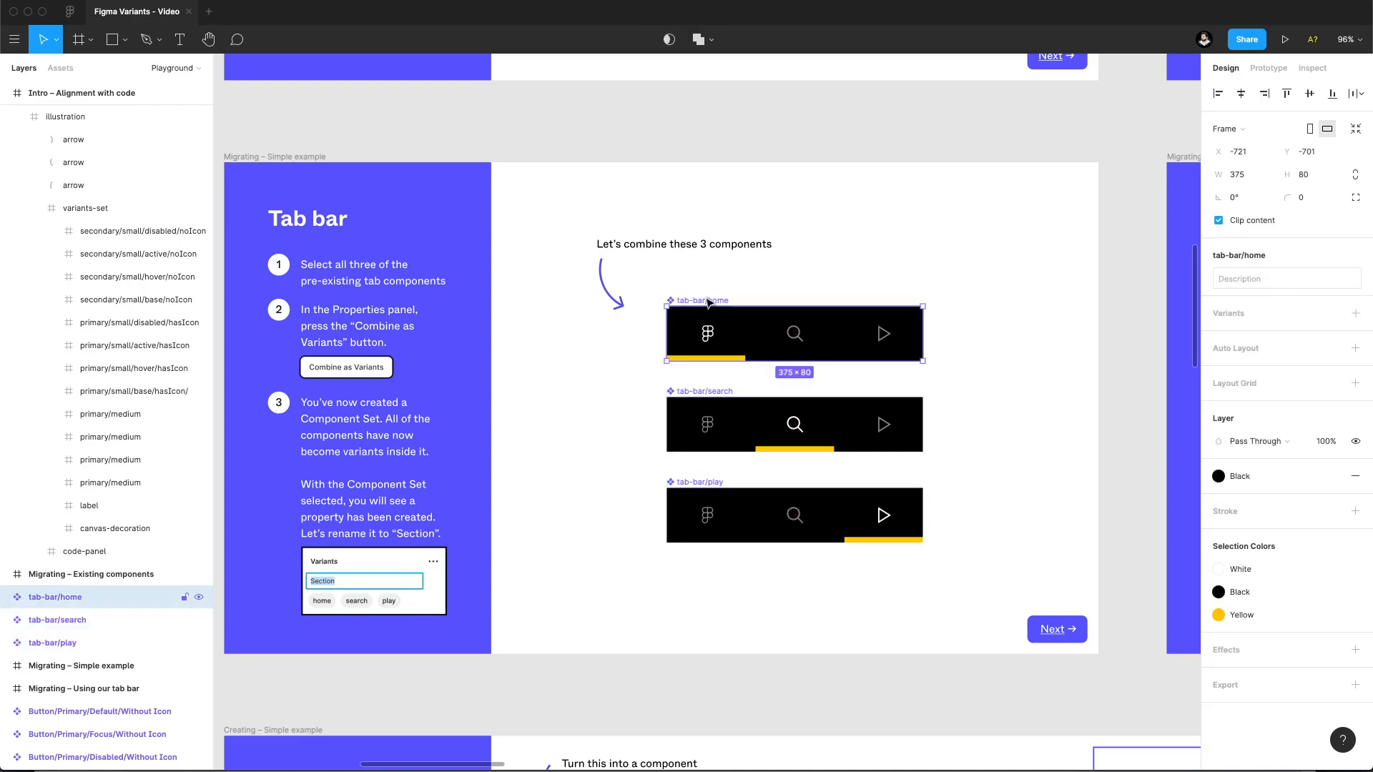
pyautogui.click(700, 392)
pyautogui.click(713, 358)
pyautogui.click(611, 366)
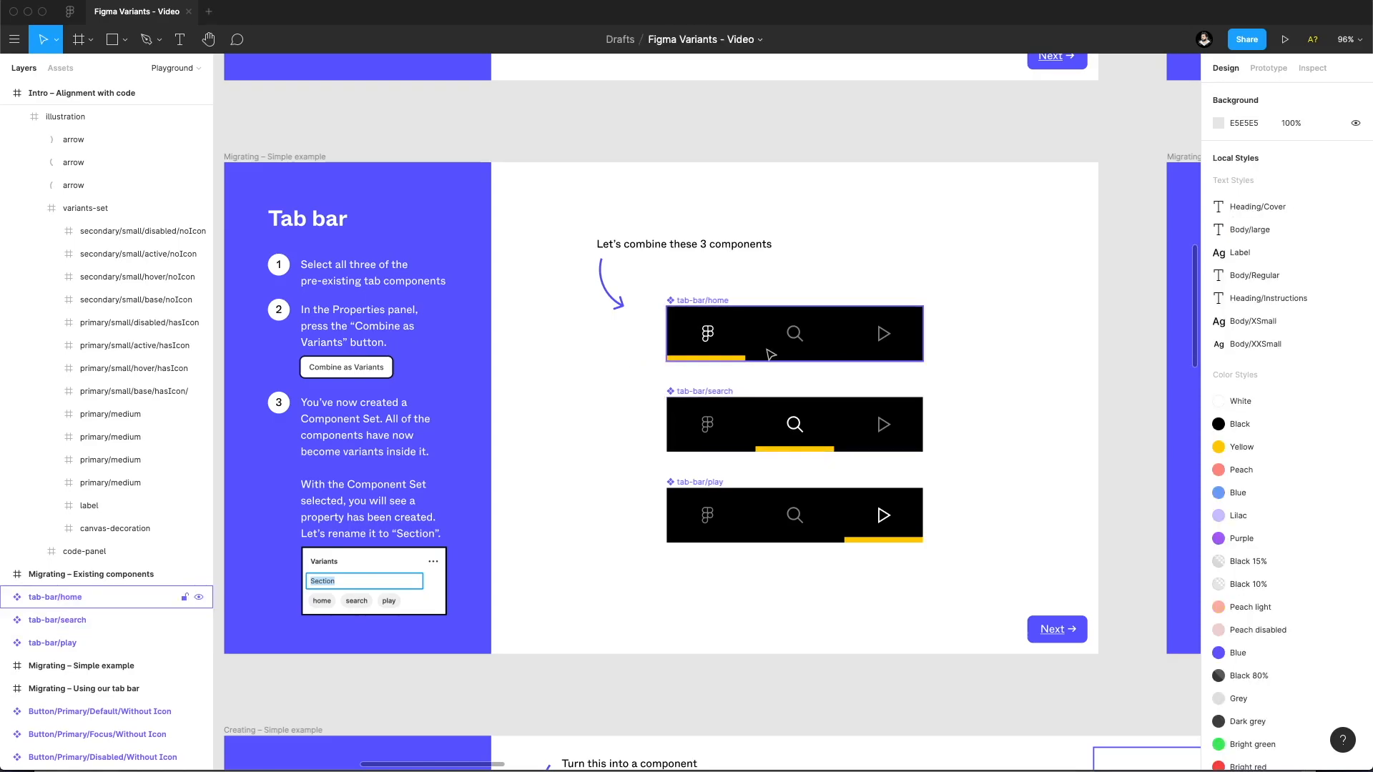
pyautogui.click(876, 350)
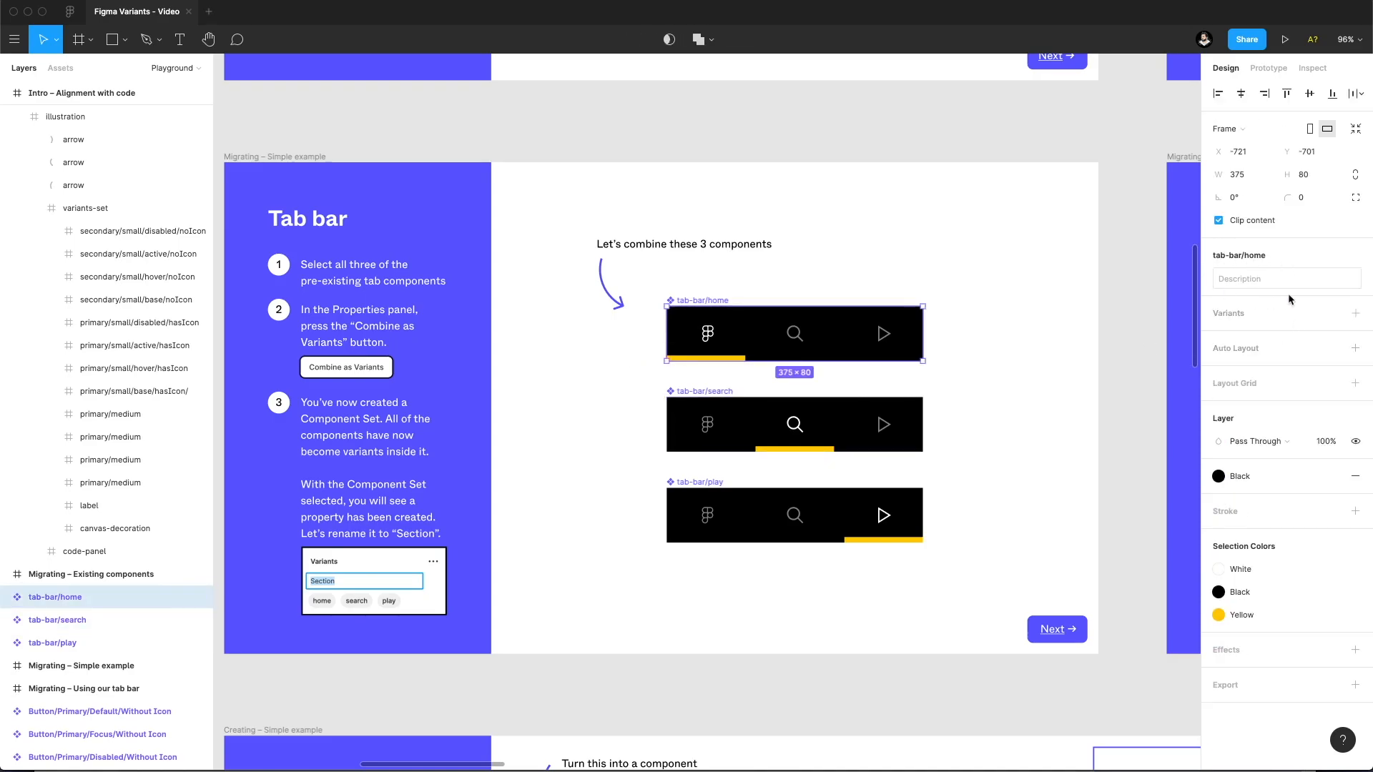
pyautogui.click(1025, 300)
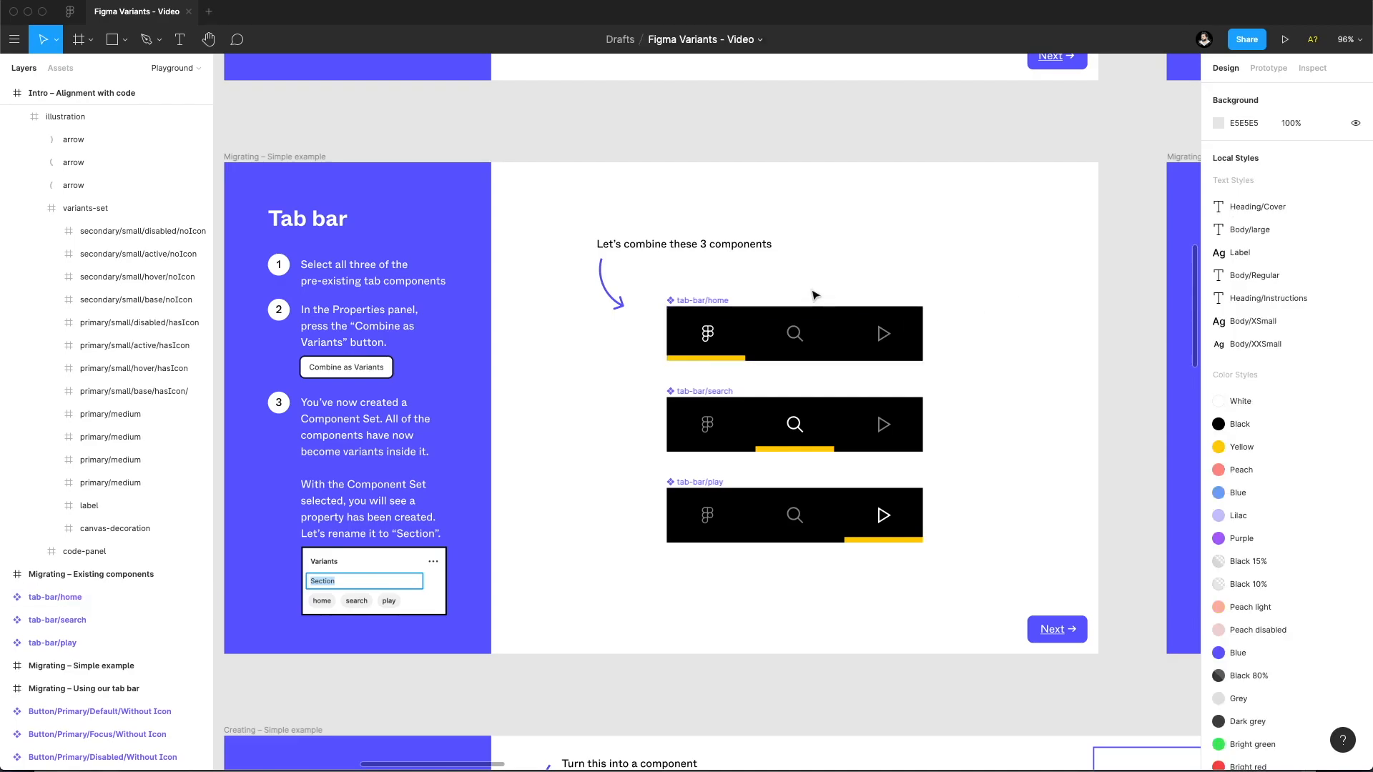
pyautogui.click(815, 315)
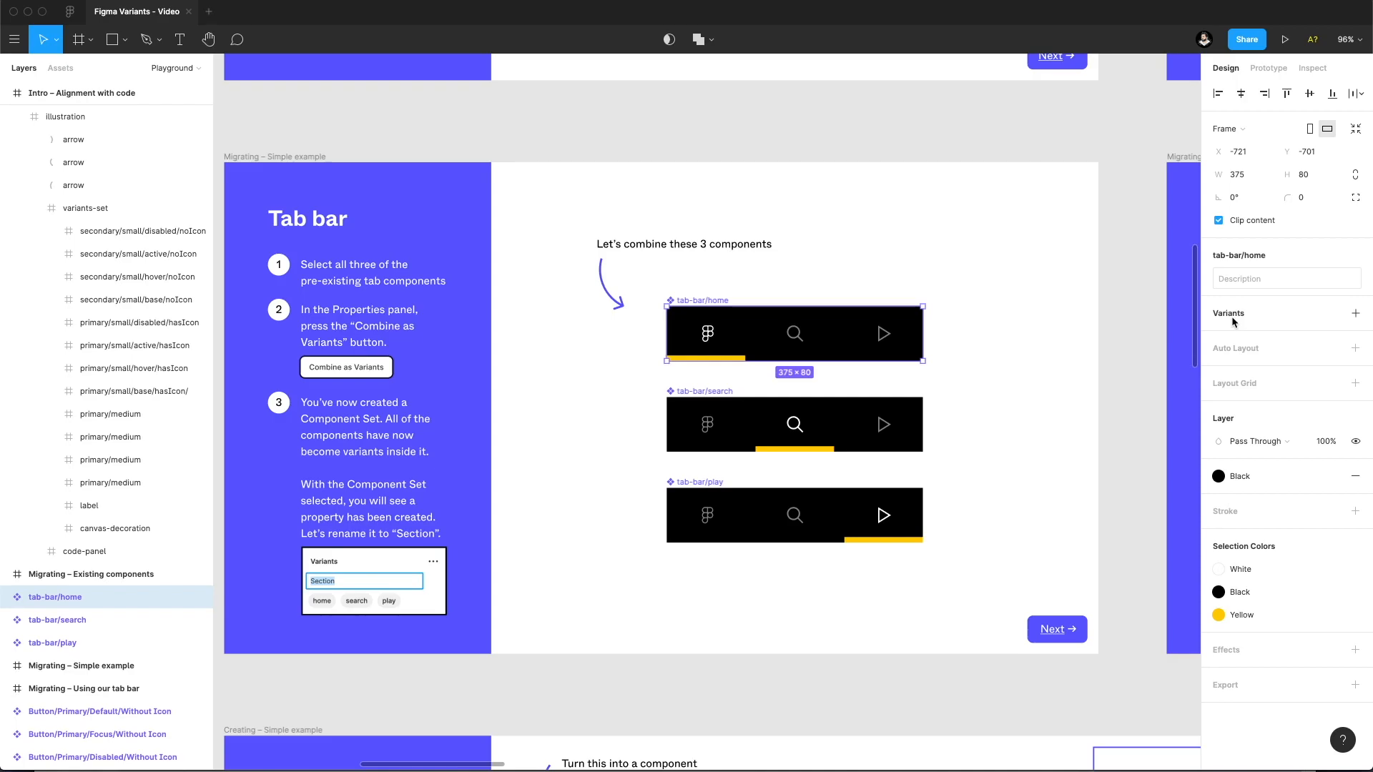
pyautogui.click(943, 377)
# Combine the tab-bar/home, tab-bar/search and tab-bar/play components as variants in one component set.
pyautogui.moveTo(969, 326); pyautogui.dragTo(736, 533)
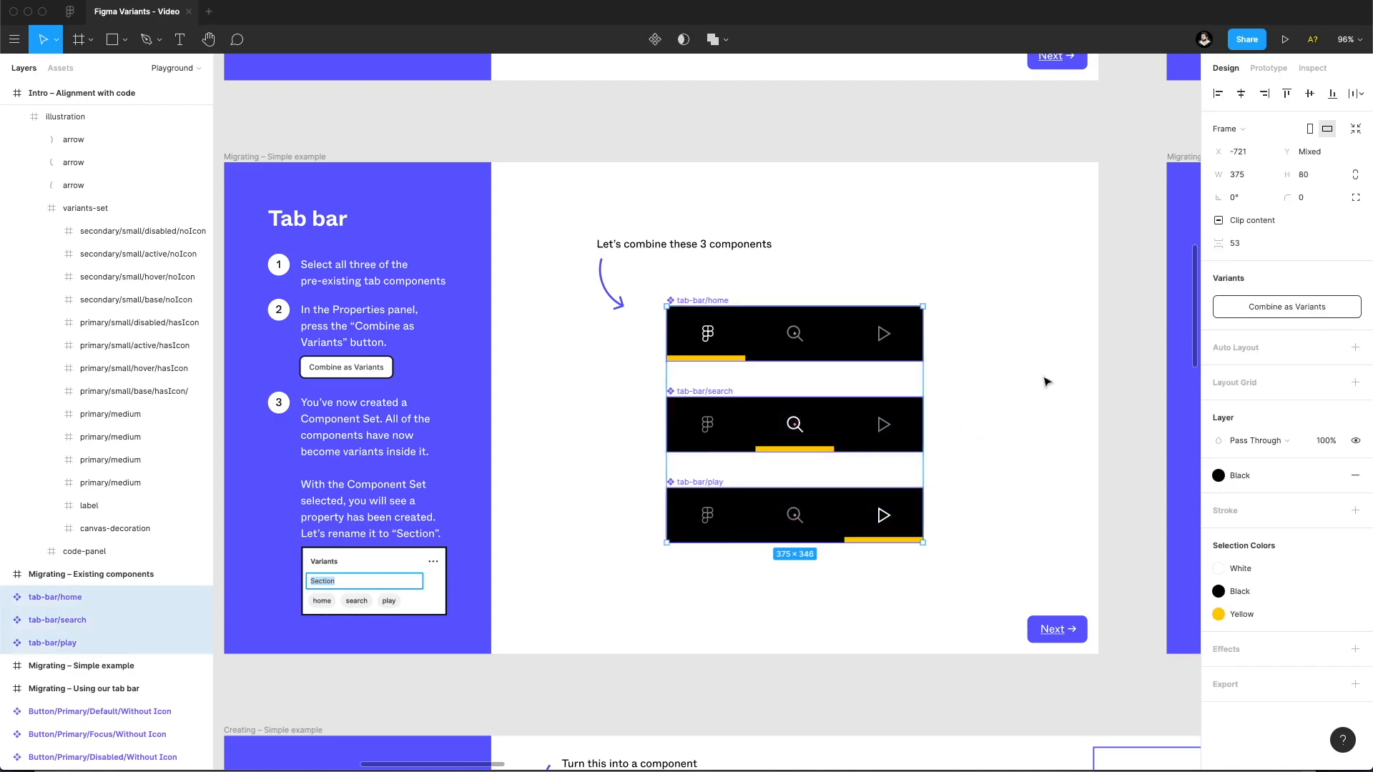
pyautogui.click(1279, 308)
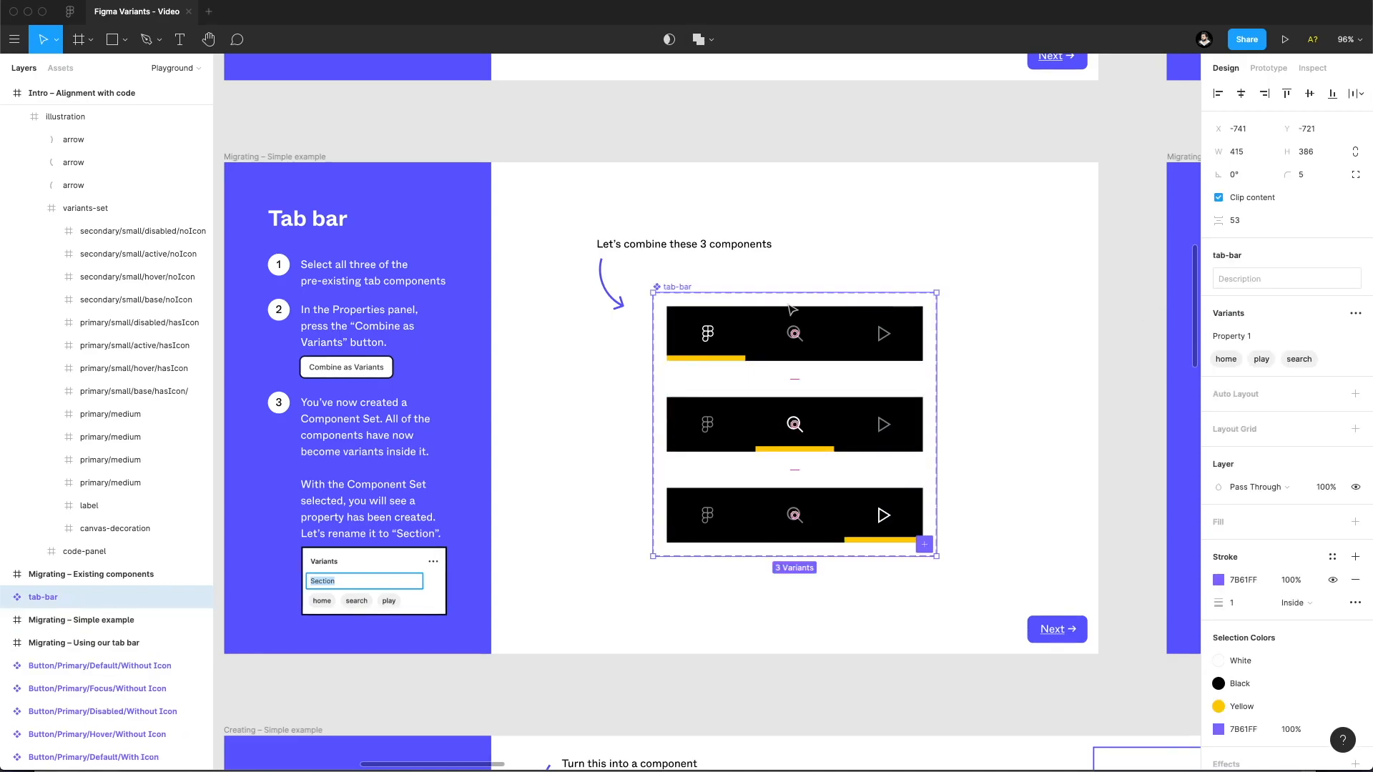
pyautogui.click(616, 374)
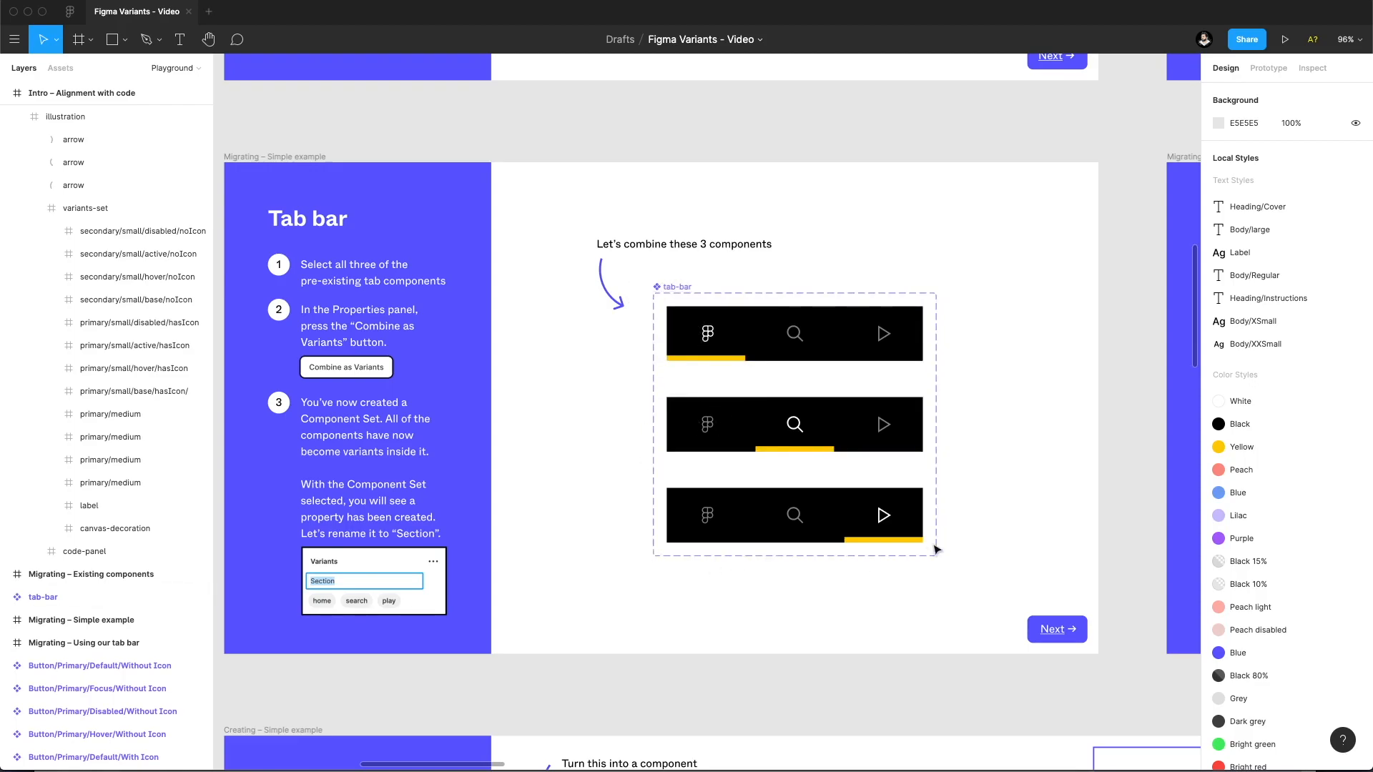
# Select the tab-bar component set and review its variant property and the home, play and search values.
pyautogui.click(668, 283)
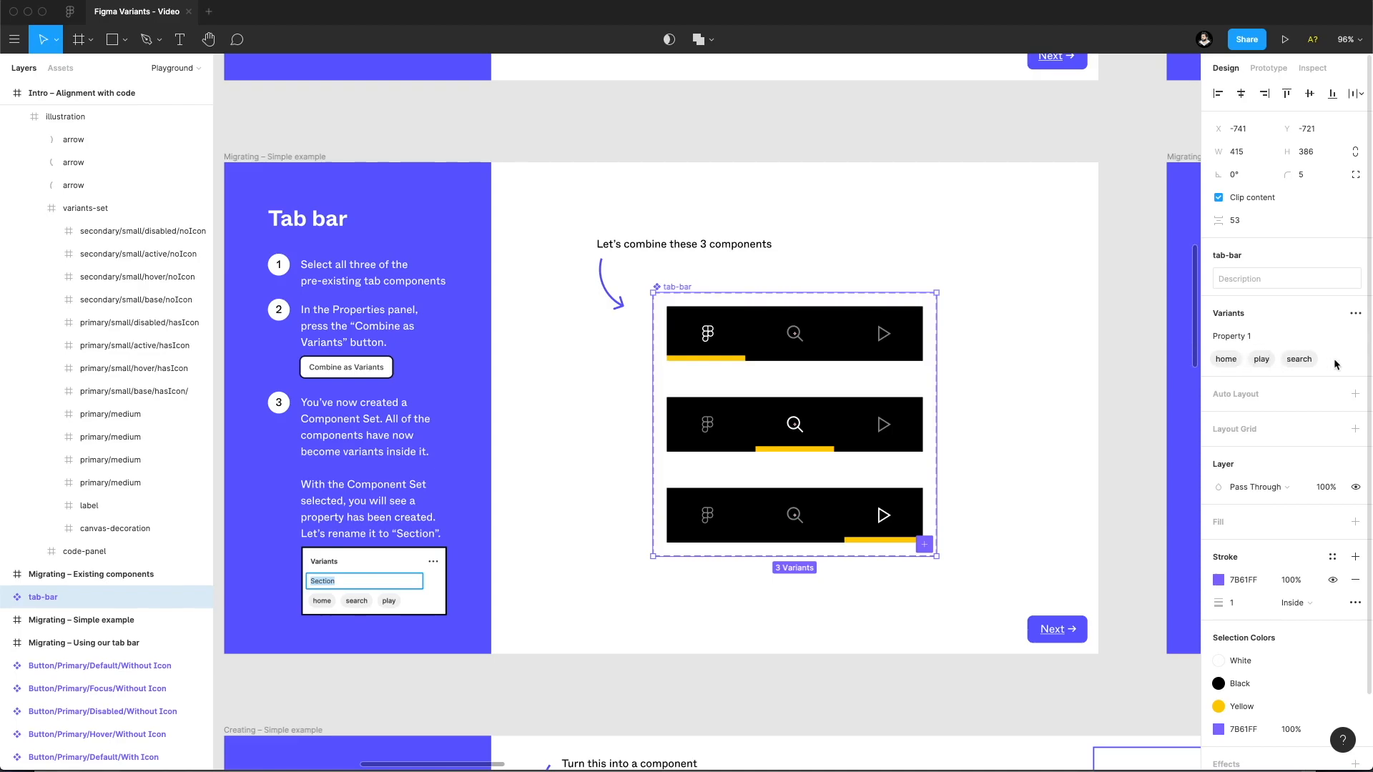
pyautogui.click(1074, 323)
pyautogui.click(795, 329)
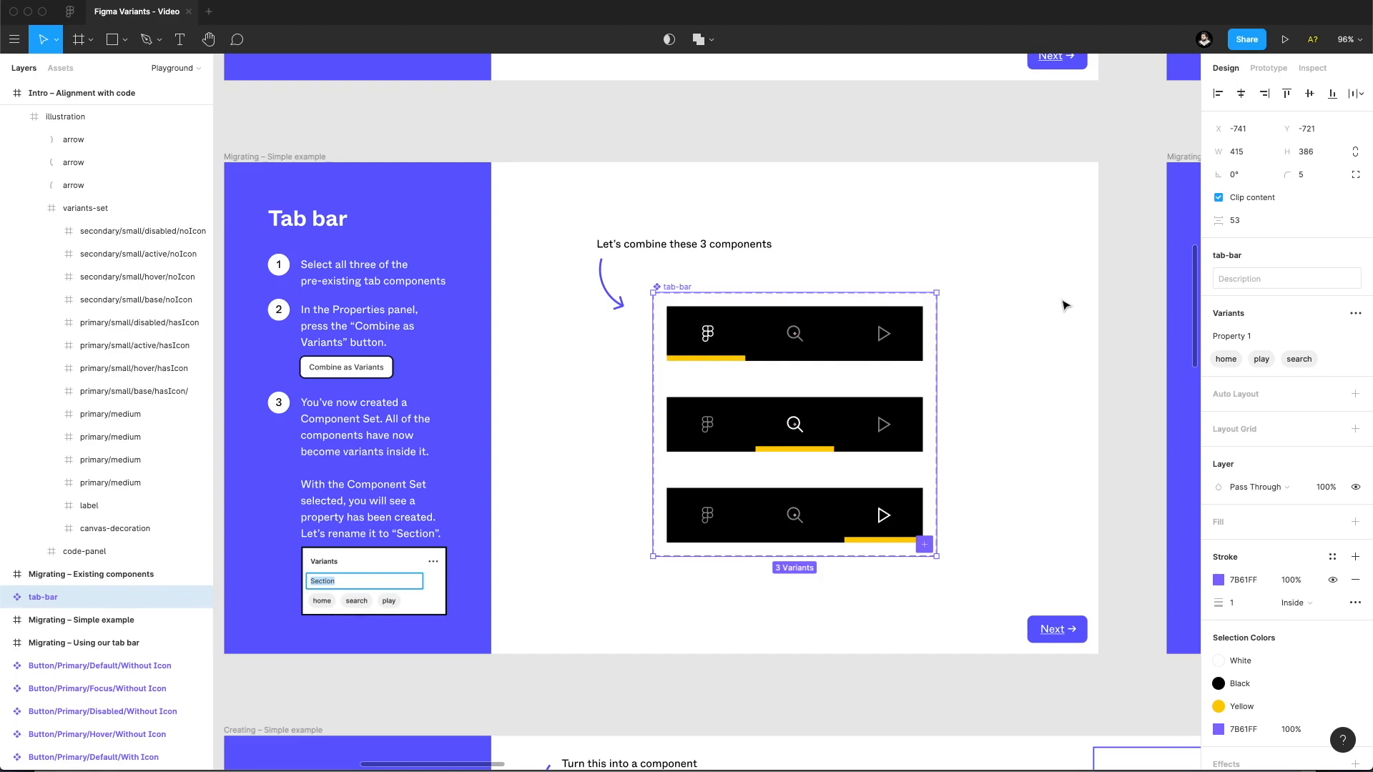
# Compare the tab-bar set's variant property with the key/value pairs in the "Better alignment with code" frame, and return to the tab-bar set.
pyautogui.hscroll(12, 1041, 289)
pyautogui.scroll(7, 1041, 288)
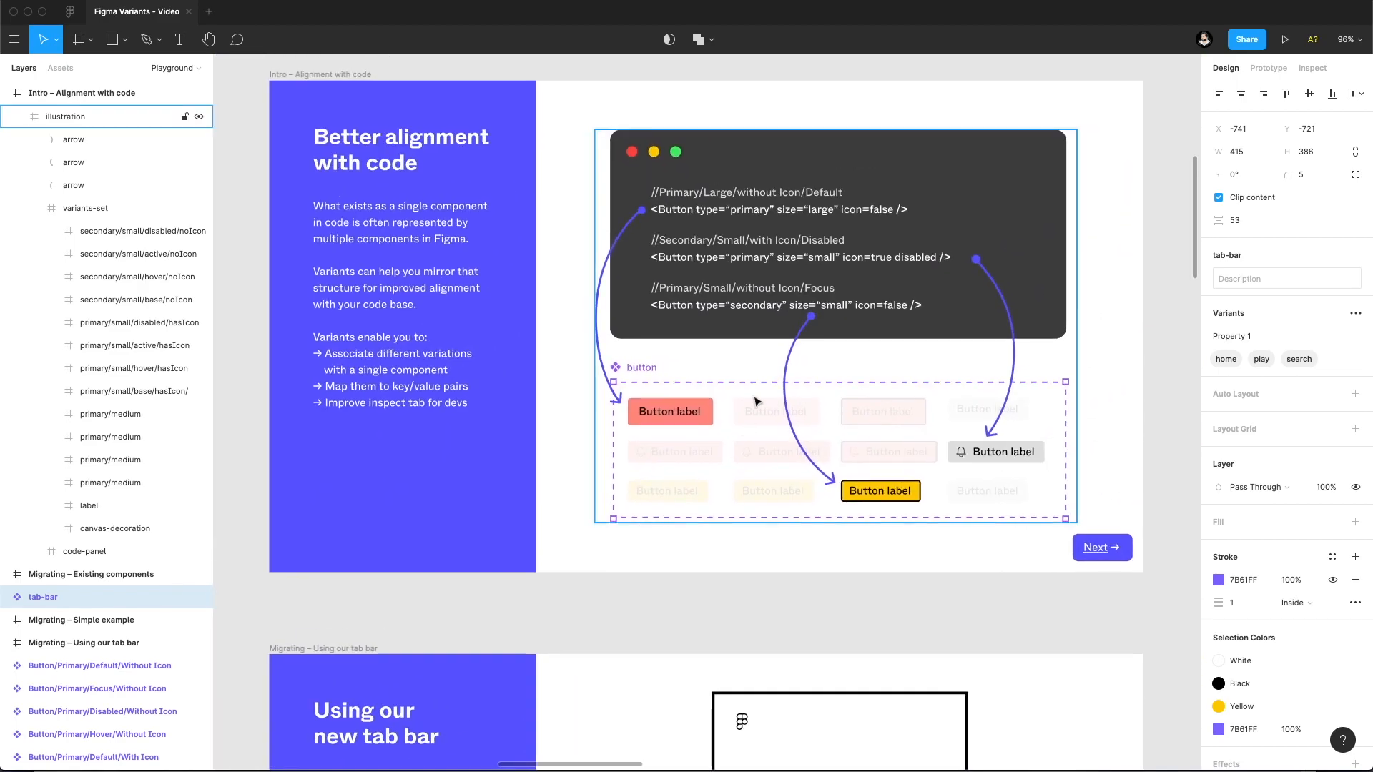
pyautogui.scroll(5, 740, 227)
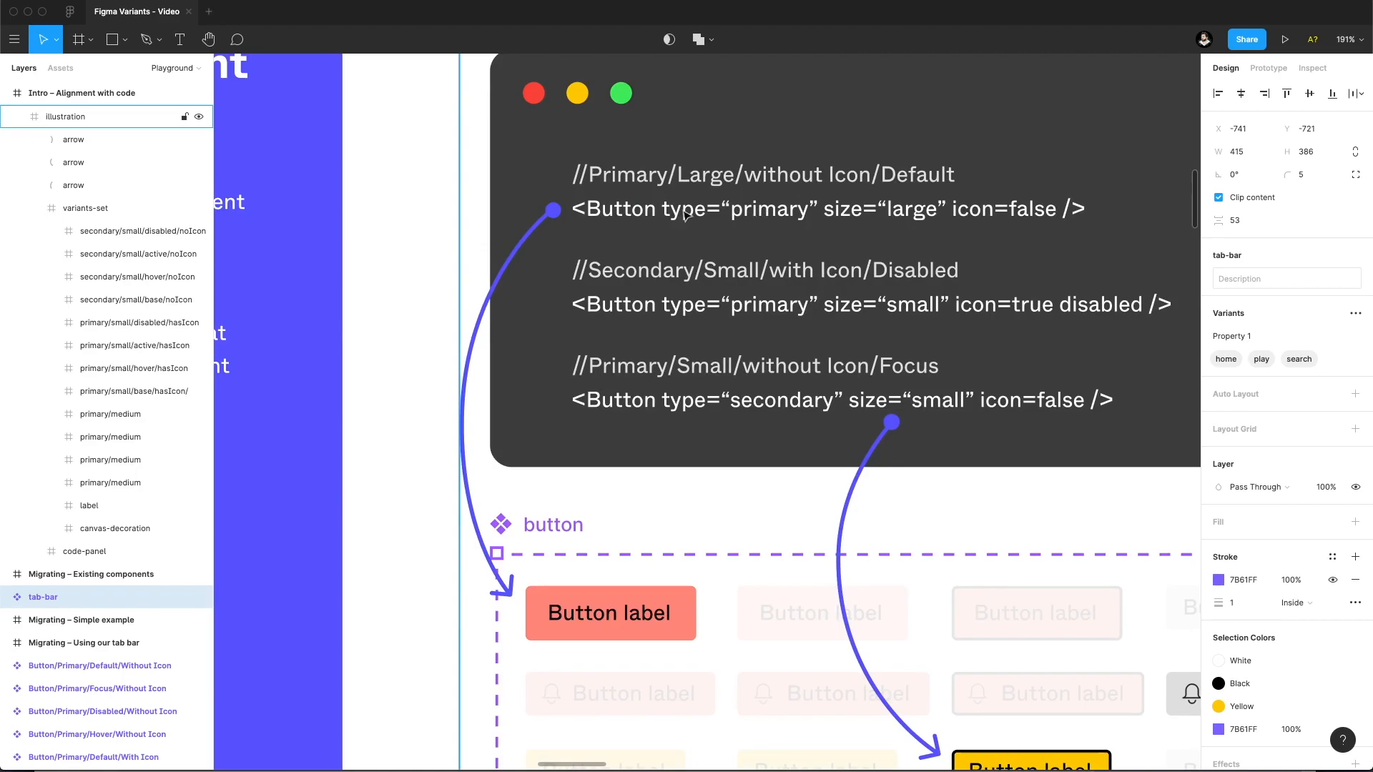
pyautogui.scroll(-5, 679, 210)
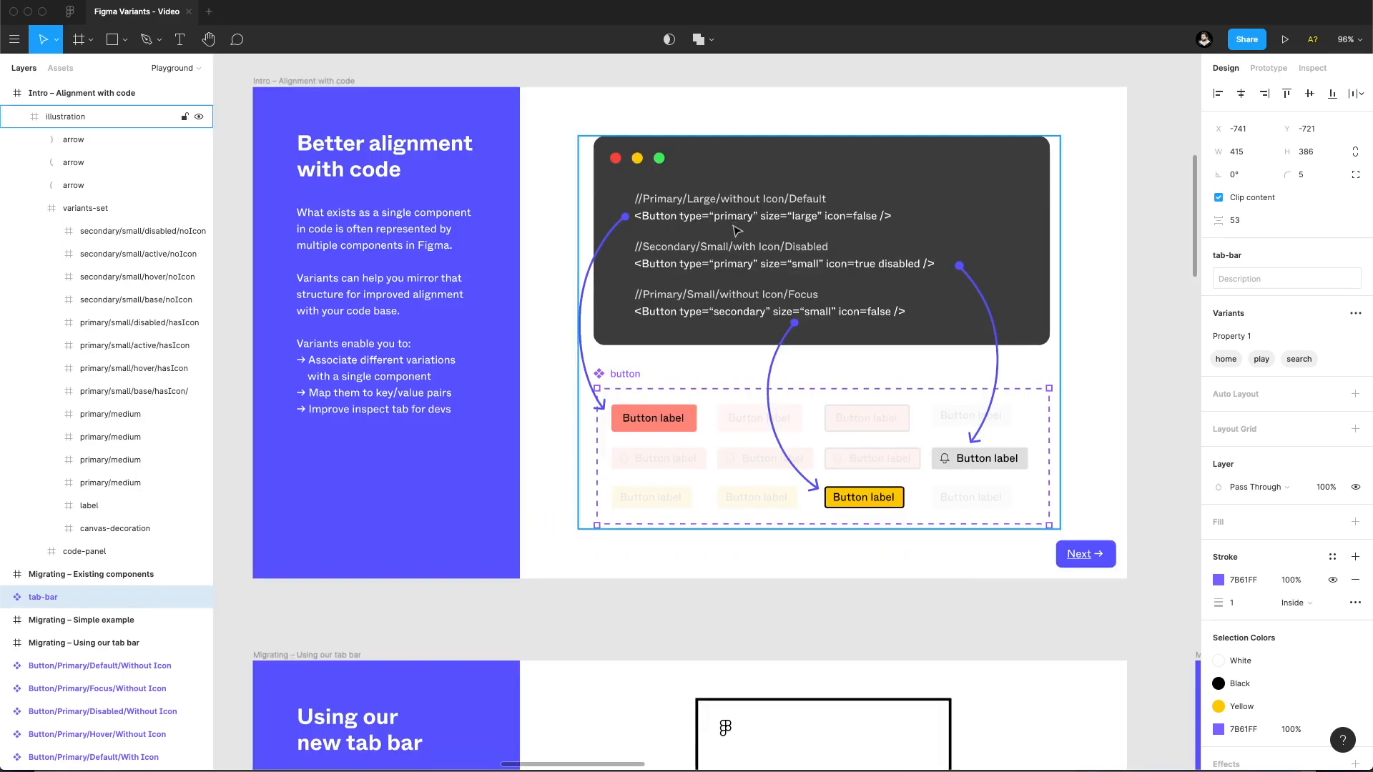
pyautogui.moveTo(547, 341); pyautogui.dragTo(1016, 229)
pyautogui.moveTo(573, 376); pyautogui.dragTo(916, 164)
pyautogui.moveTo(764, 263); pyautogui.dragTo(758, 137)
pyautogui.moveTo(698, 310); pyautogui.dragTo(717, 269)
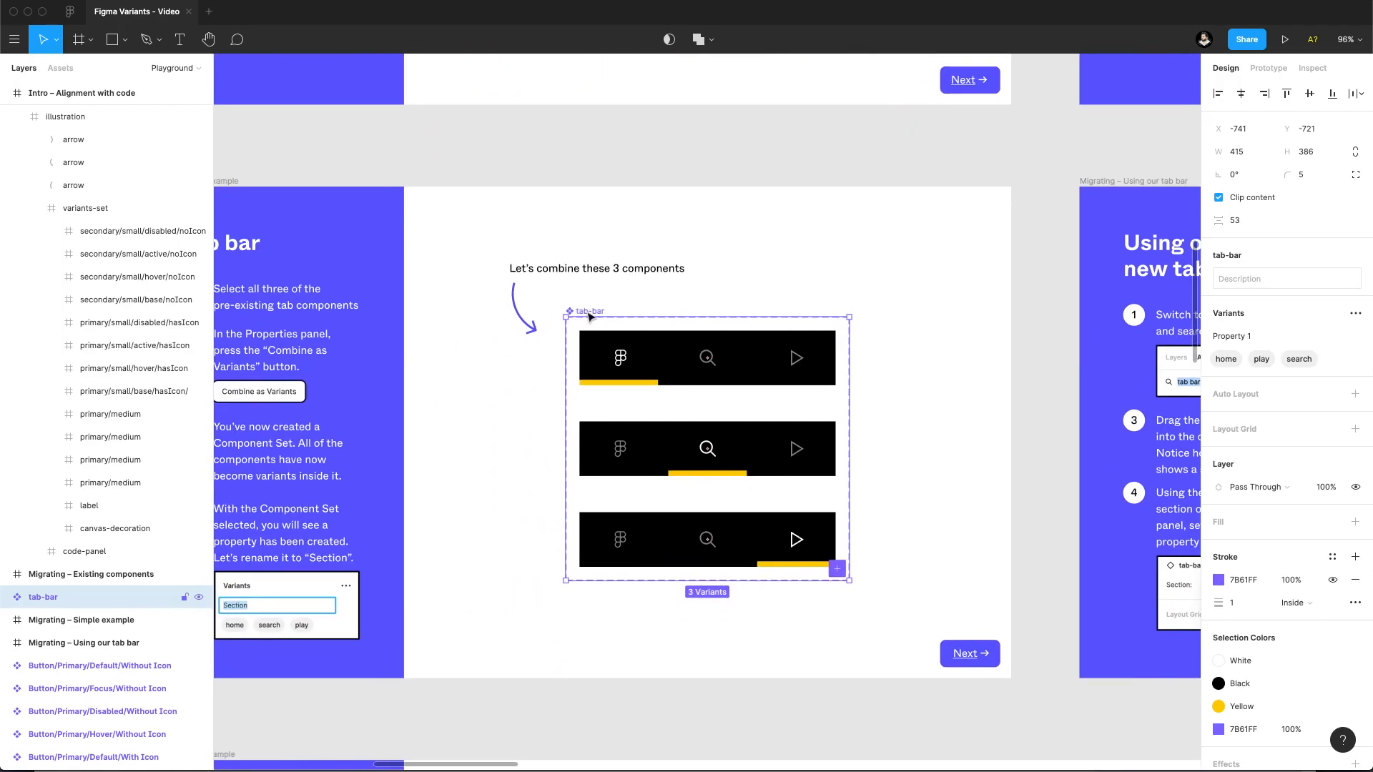
pyautogui.moveTo(585, 283); pyautogui.dragTo(638, 271)
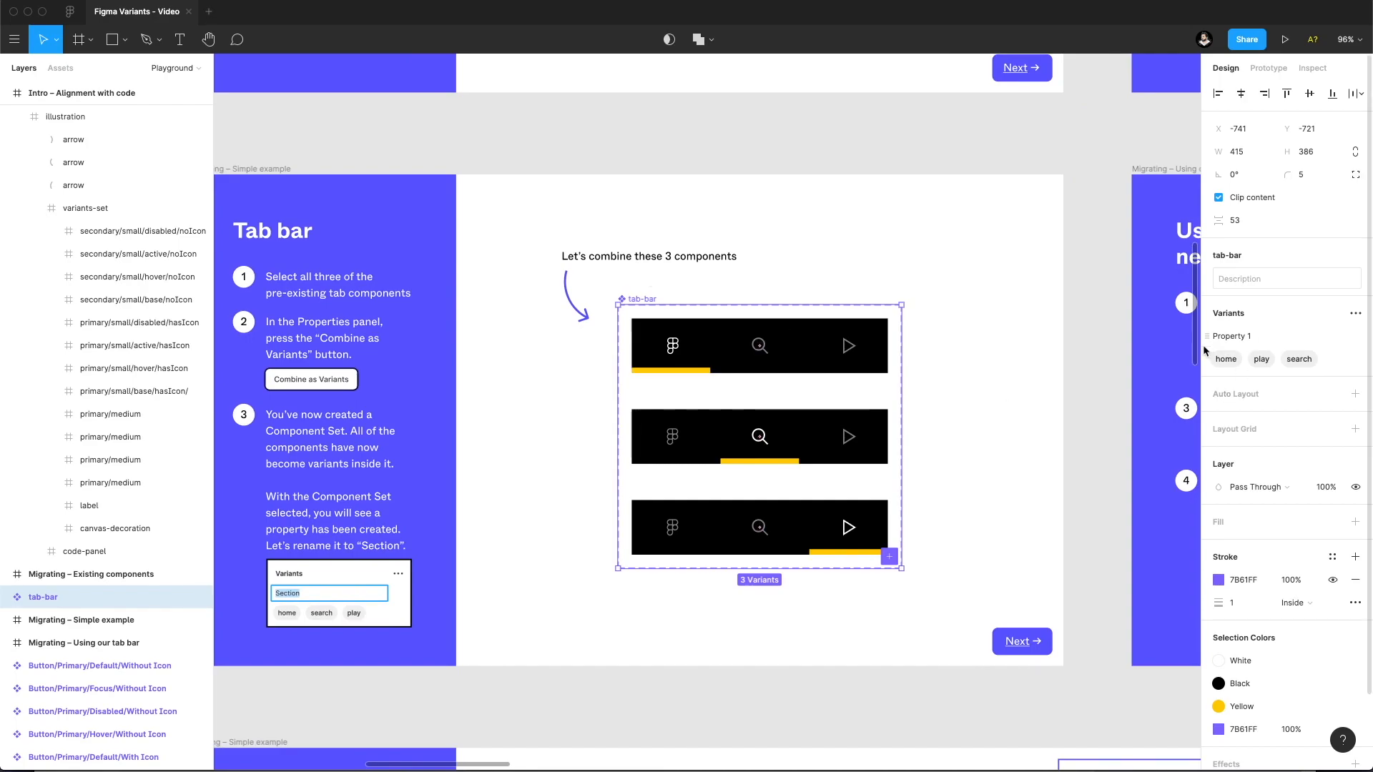
# Rename the tab-bar component set's variant property to Section.
pyautogui.click(1251, 340)
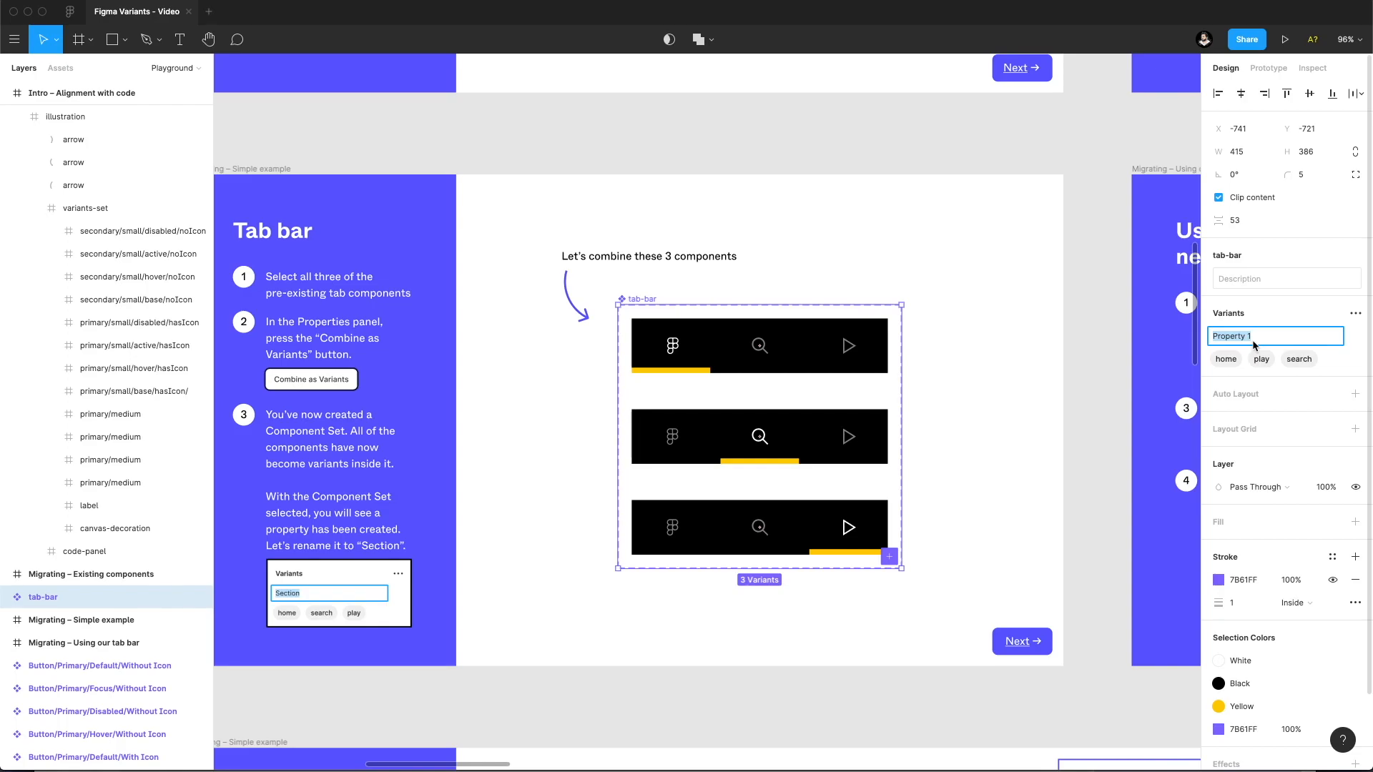
pyautogui.write('Section')
pyautogui.press('Return')
# Check the Section property on the home variant and on the whole tab-bar component set.
pyautogui.click(1072, 369)
pyautogui.click(805, 353)
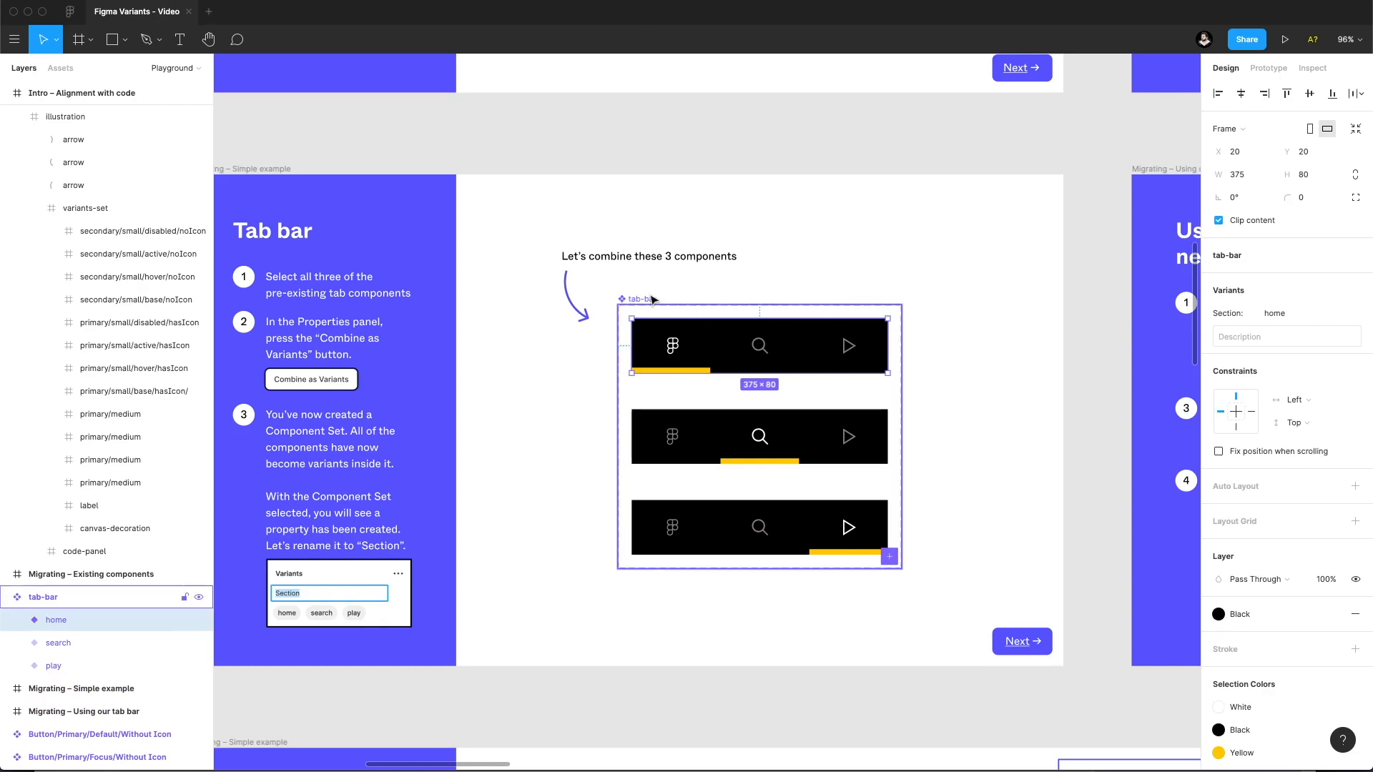
pyautogui.click(646, 300)
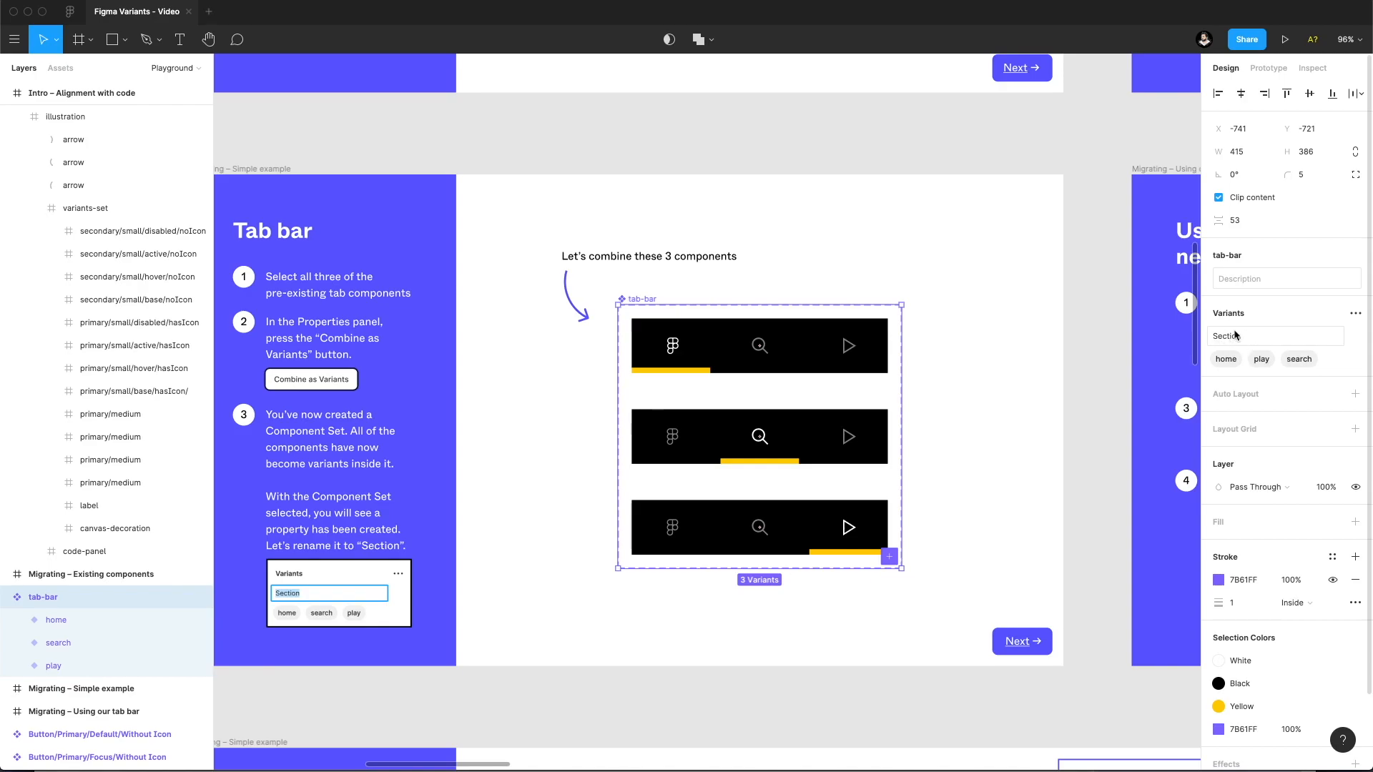
pyautogui.click(1067, 369)
# Place a tab-bar instance from the local components in the drop area of the "Using our new tab bar" device frame.
pyautogui.moveTo(1065, 363); pyautogui.dragTo(444, 278)
pyautogui.moveTo(1033, 309); pyautogui.dragTo(727, 344)
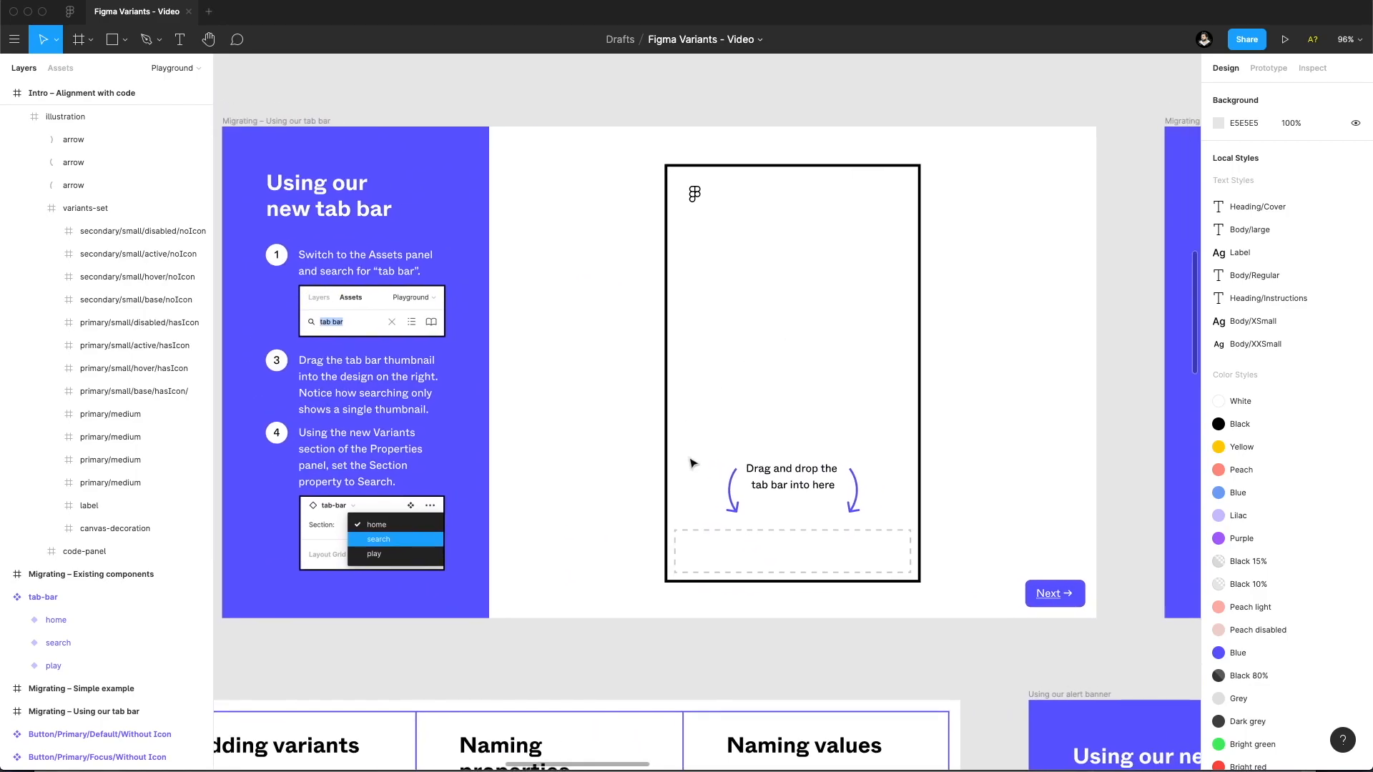
pyautogui.click(60, 68)
pyautogui.moveTo(45, 166); pyautogui.dragTo(722, 565)
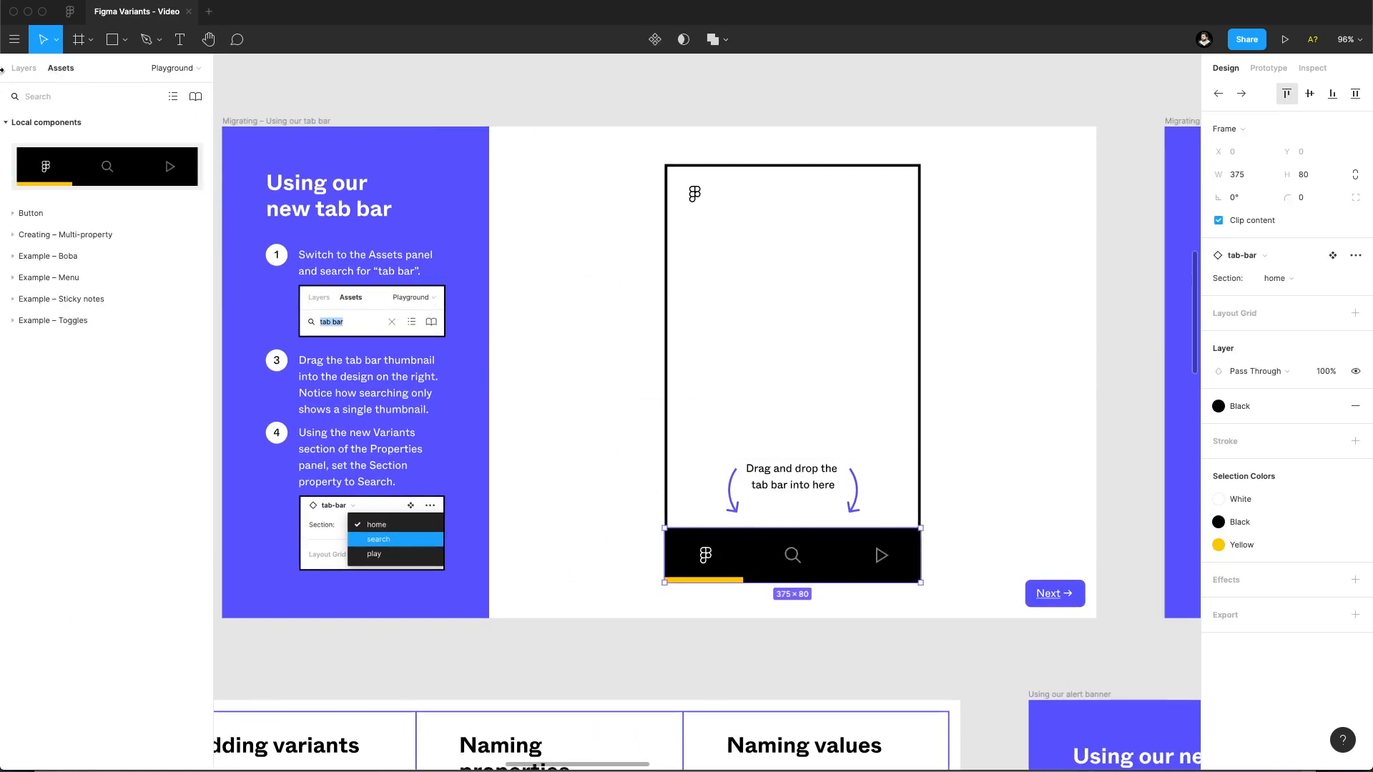
pyautogui.click(24, 68)
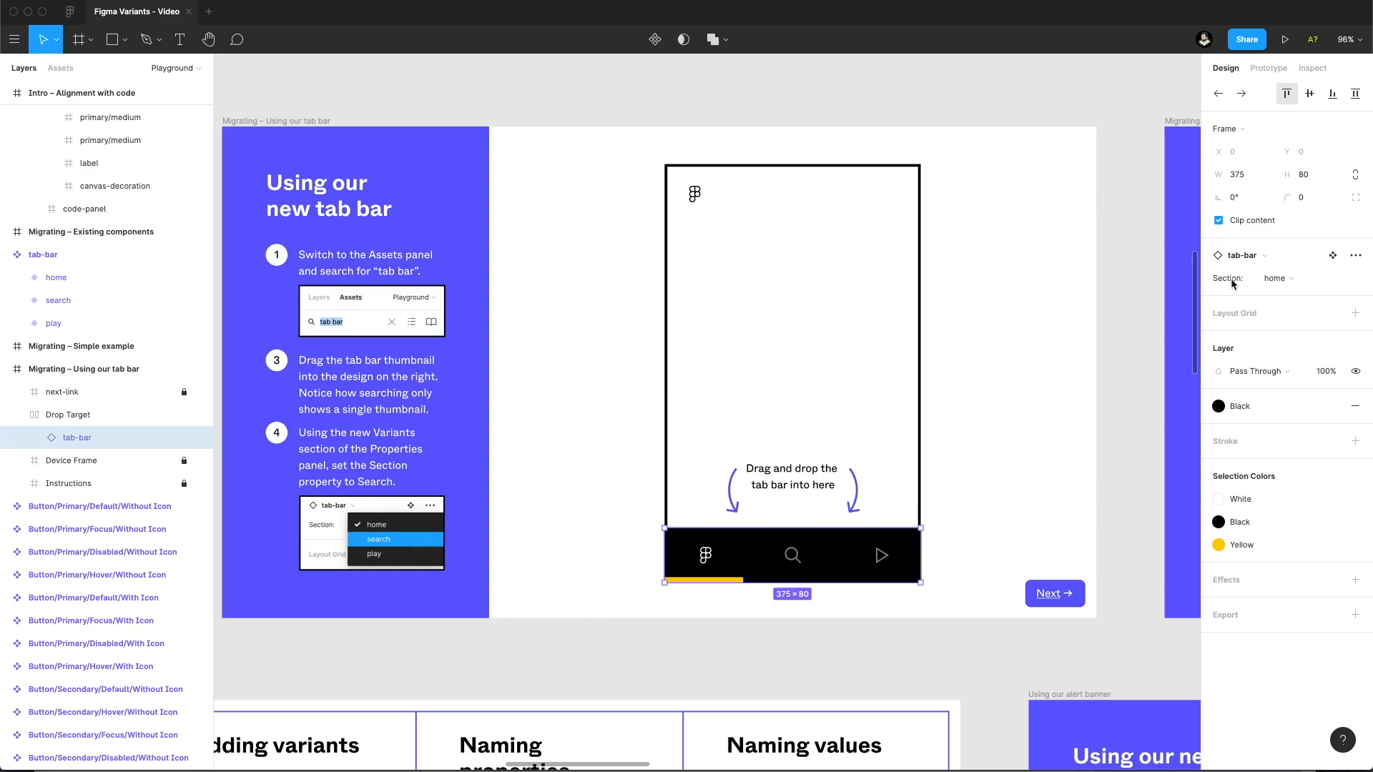
# Switch the placed tab bar's Section to play and then to search.
pyautogui.click(1298, 281)
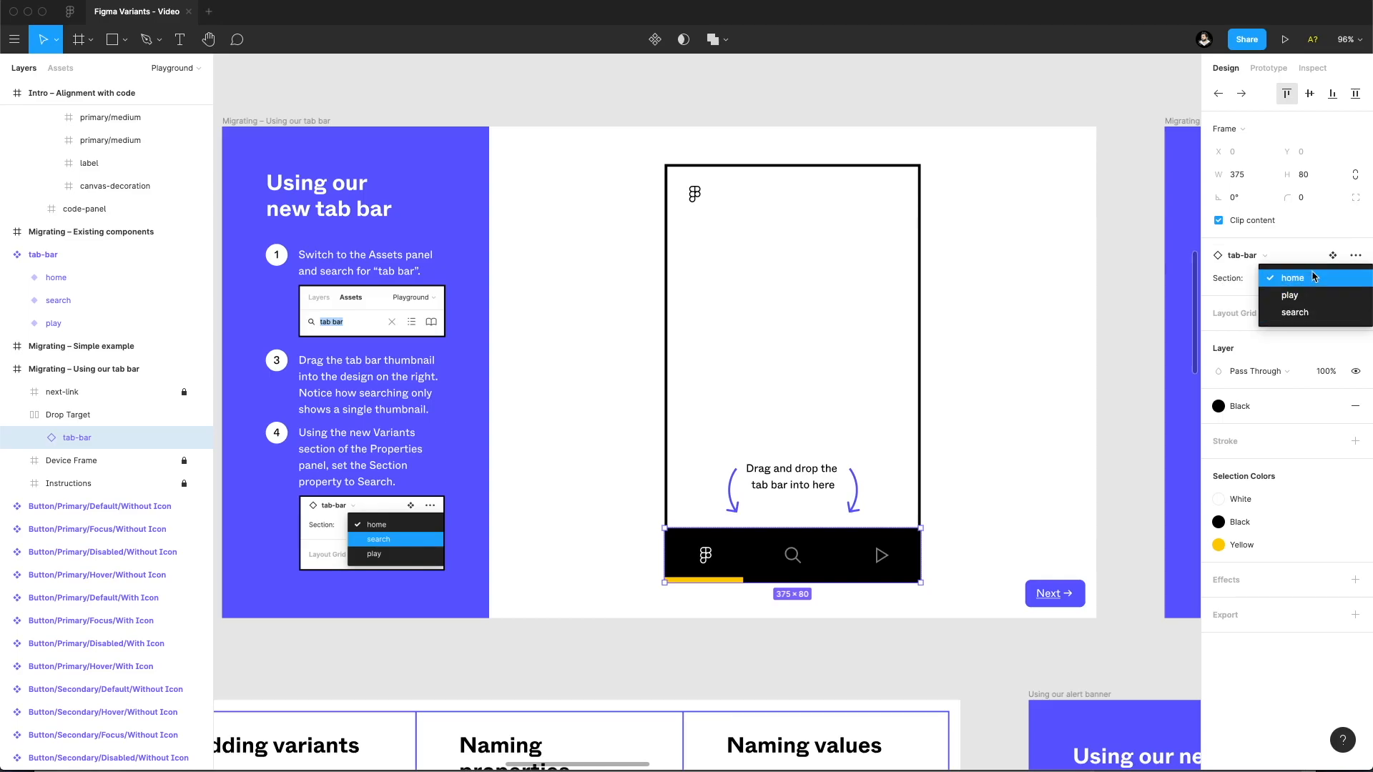
pyautogui.click(1316, 295)
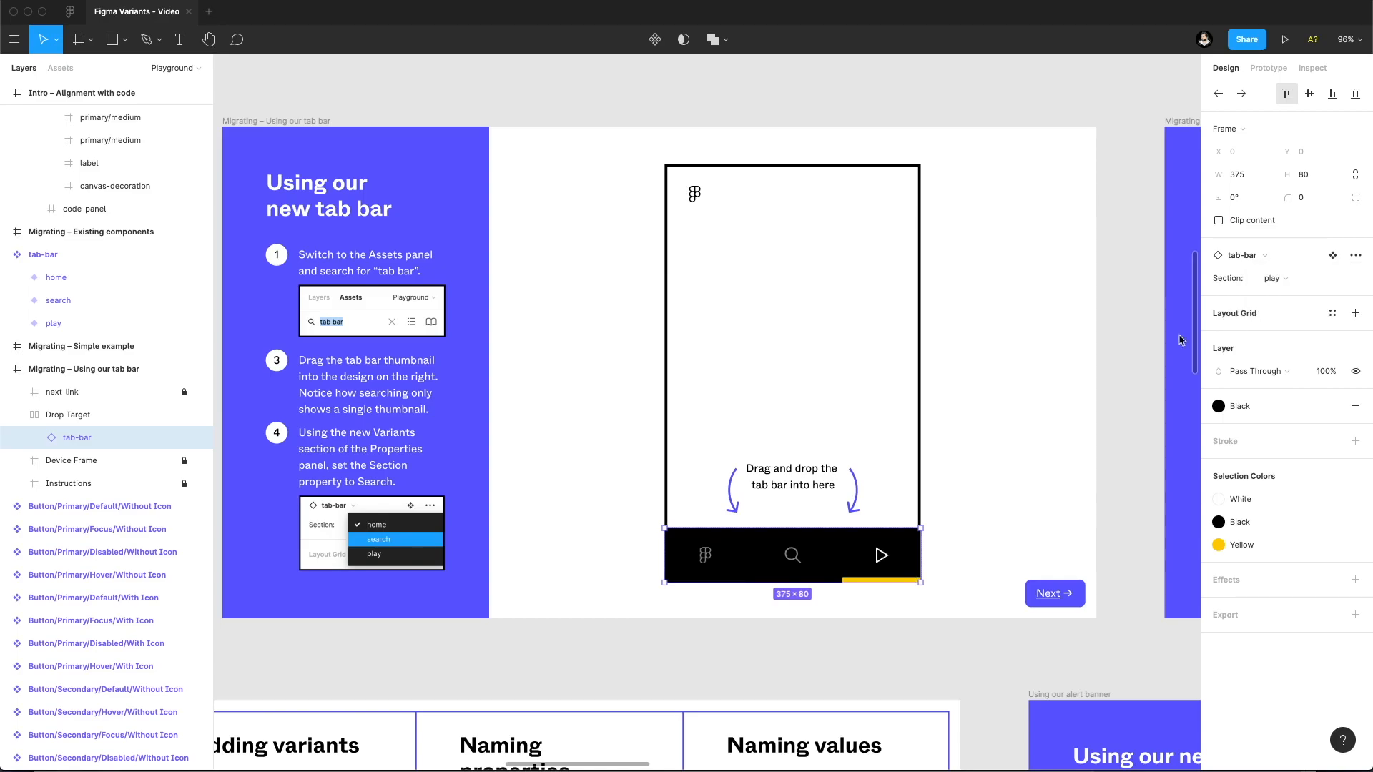
pyautogui.click(1278, 279)
pyautogui.click(1284, 280)
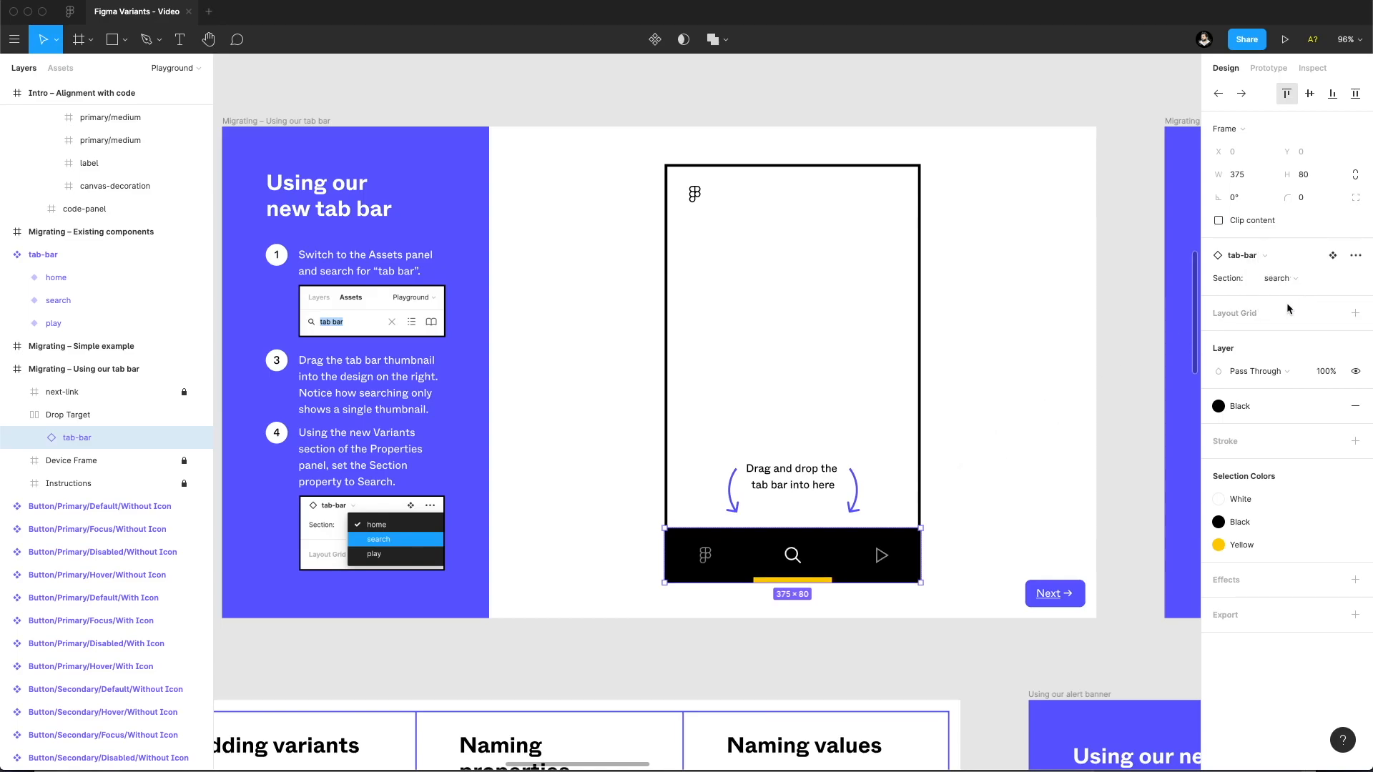
pyautogui.click(985, 400)
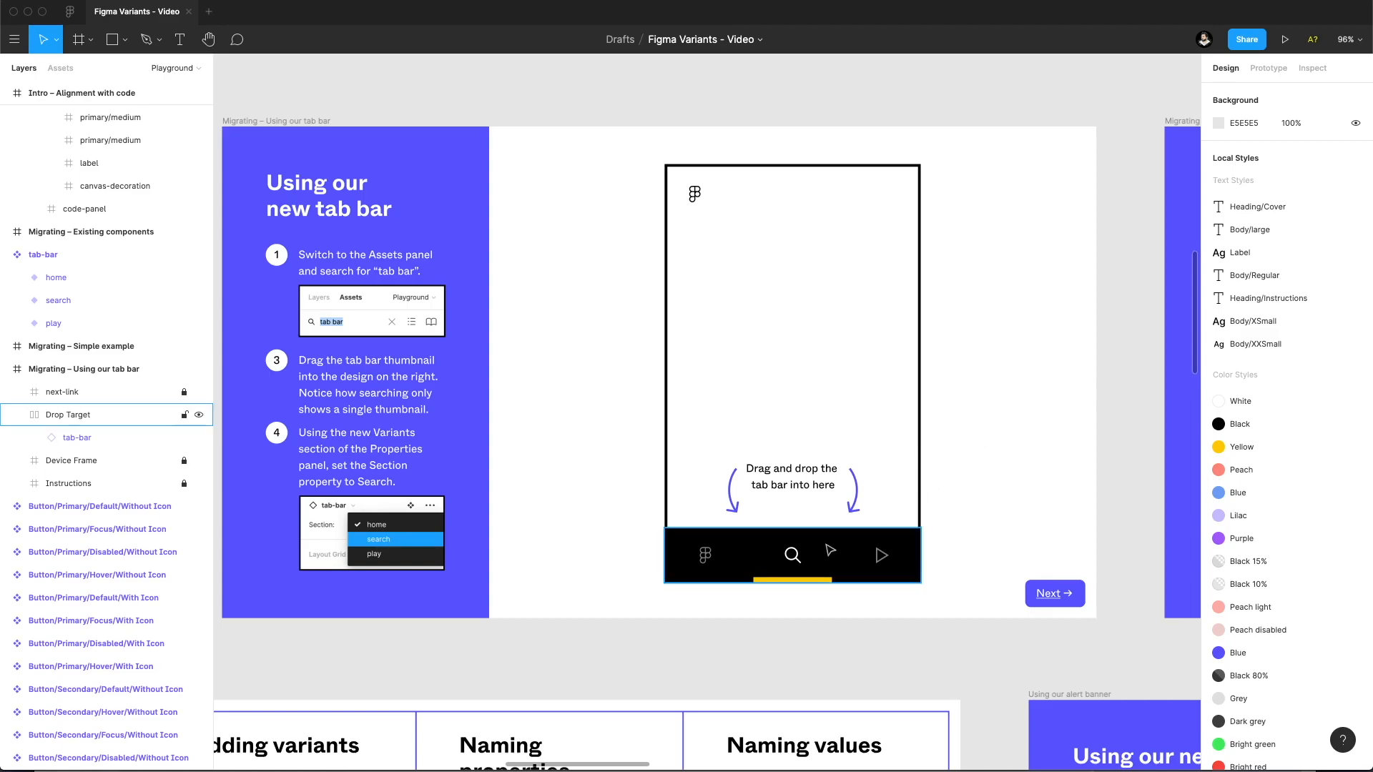
# Select the tab-bar instance inside the drop area and set its Section to home.
pyautogui.click(829, 549)
pyautogui.doubleClick(858, 570)
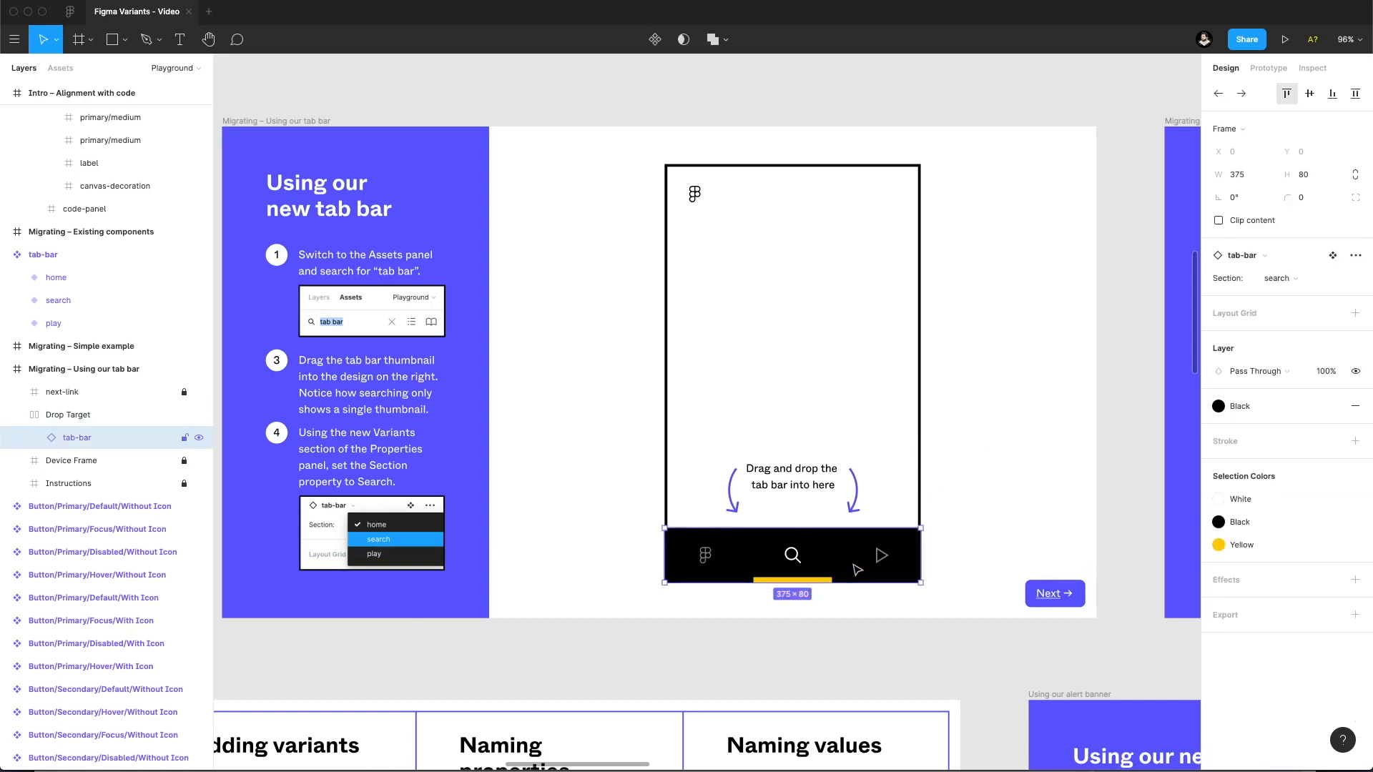
pyautogui.click(1279, 279)
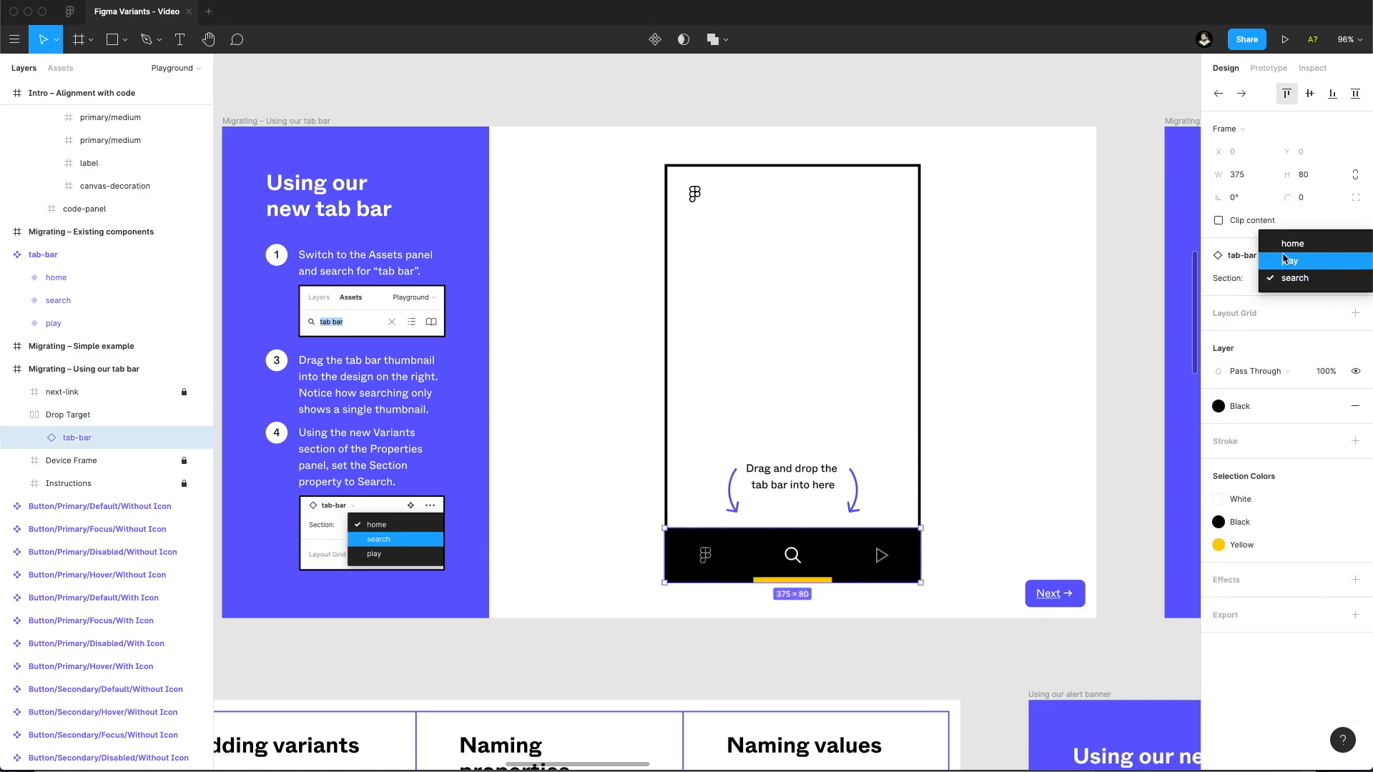
pyautogui.click(1282, 251)
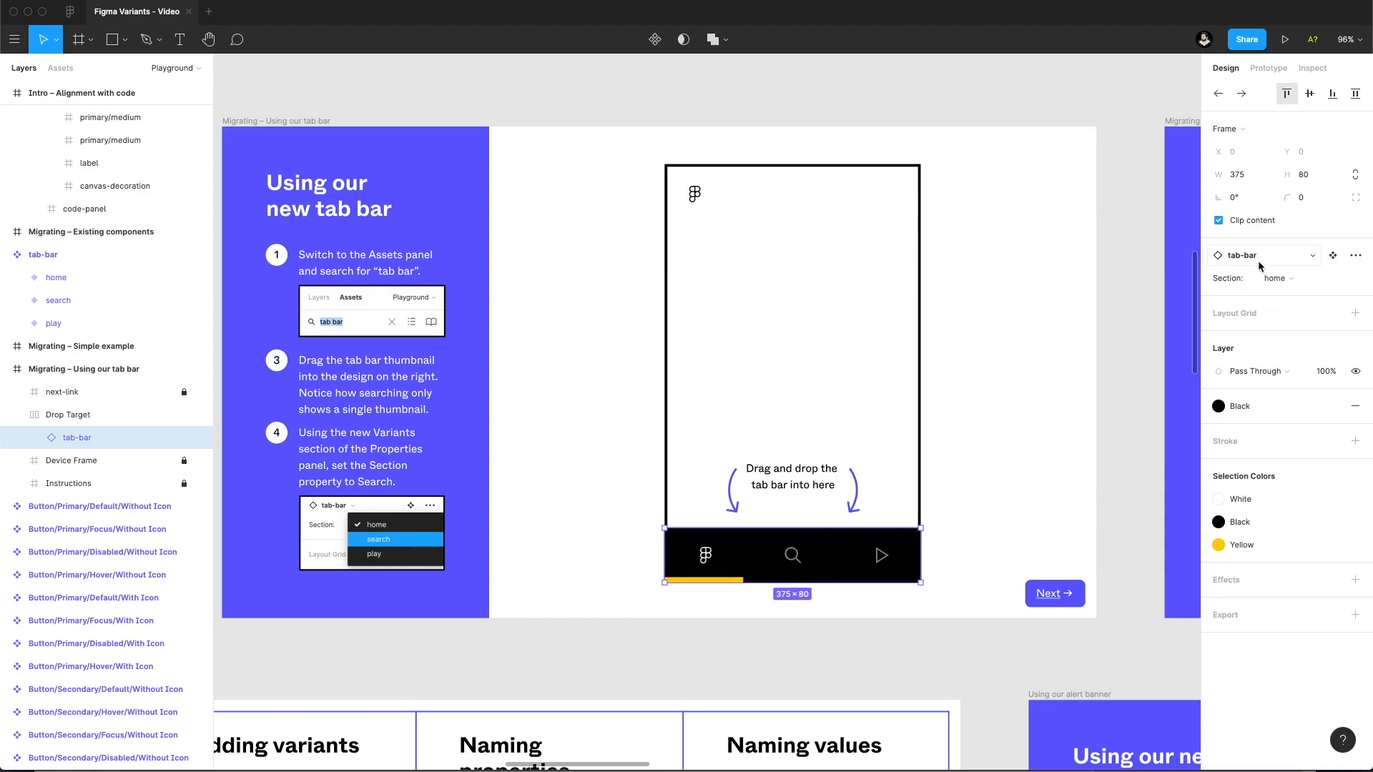
# Review the local components offered for swapping the tab-bar instance, and close the list without swapping.
pyautogui.click(1258, 258)
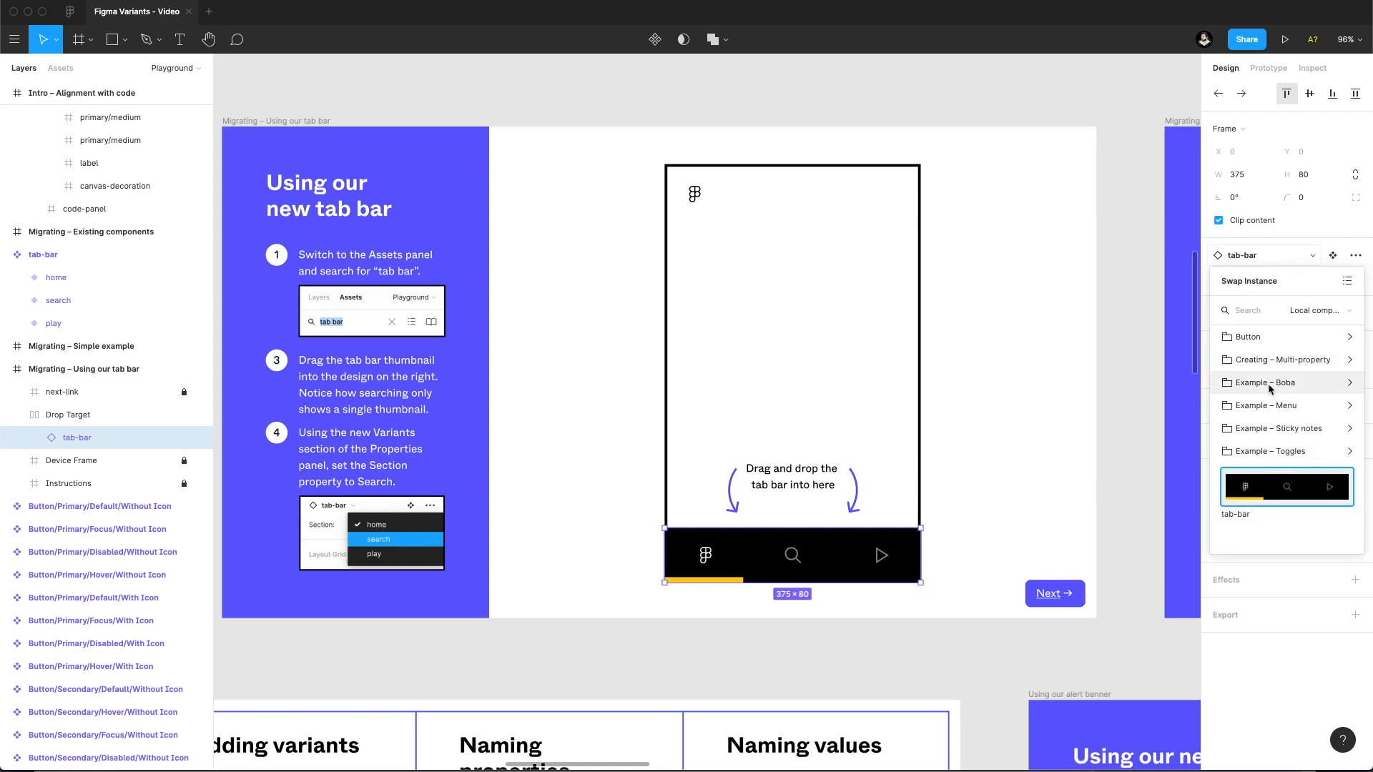
pyautogui.click(835, 112)
pyautogui.click(776, 550)
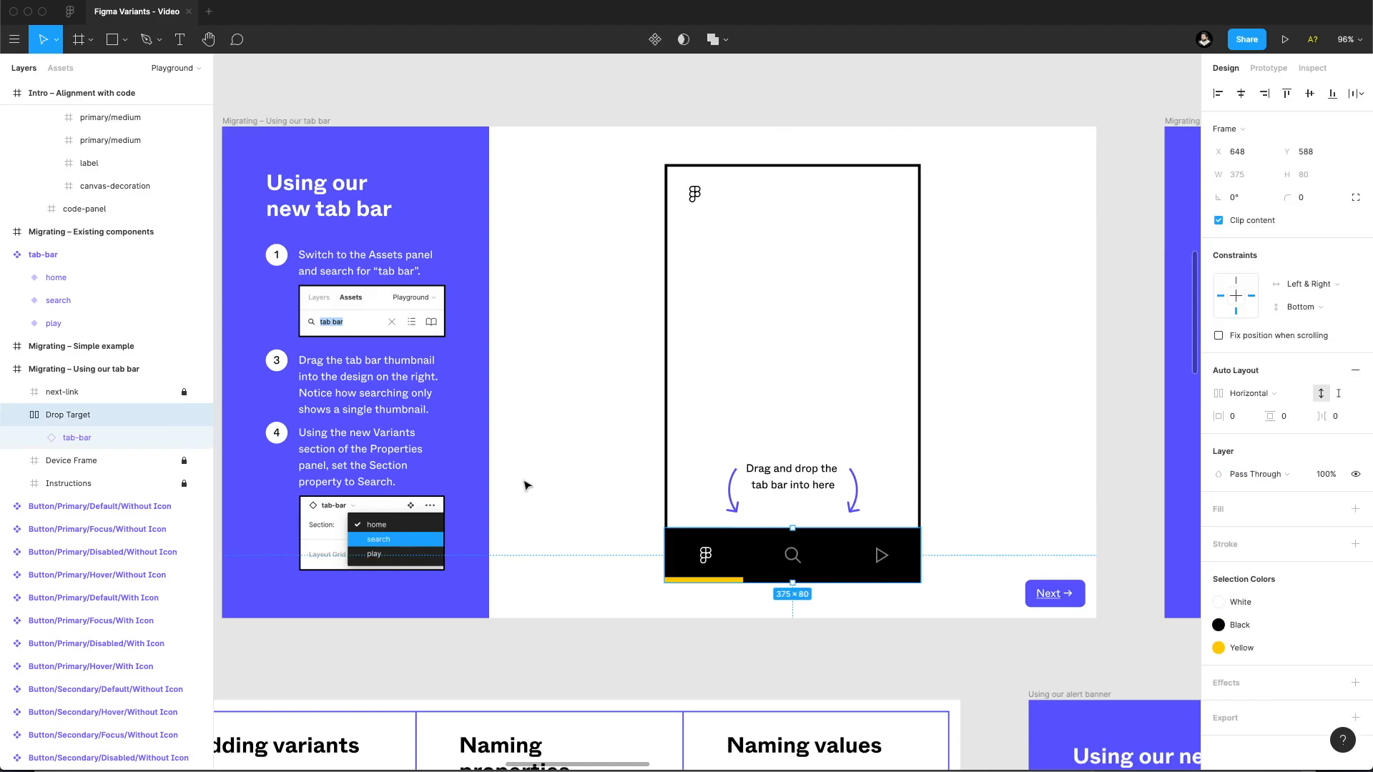
# Return to the tab-bar component set and compare its Section values with the placed instance.
pyautogui.hscroll(-10, 851, 443)
pyautogui.click(405, 259)
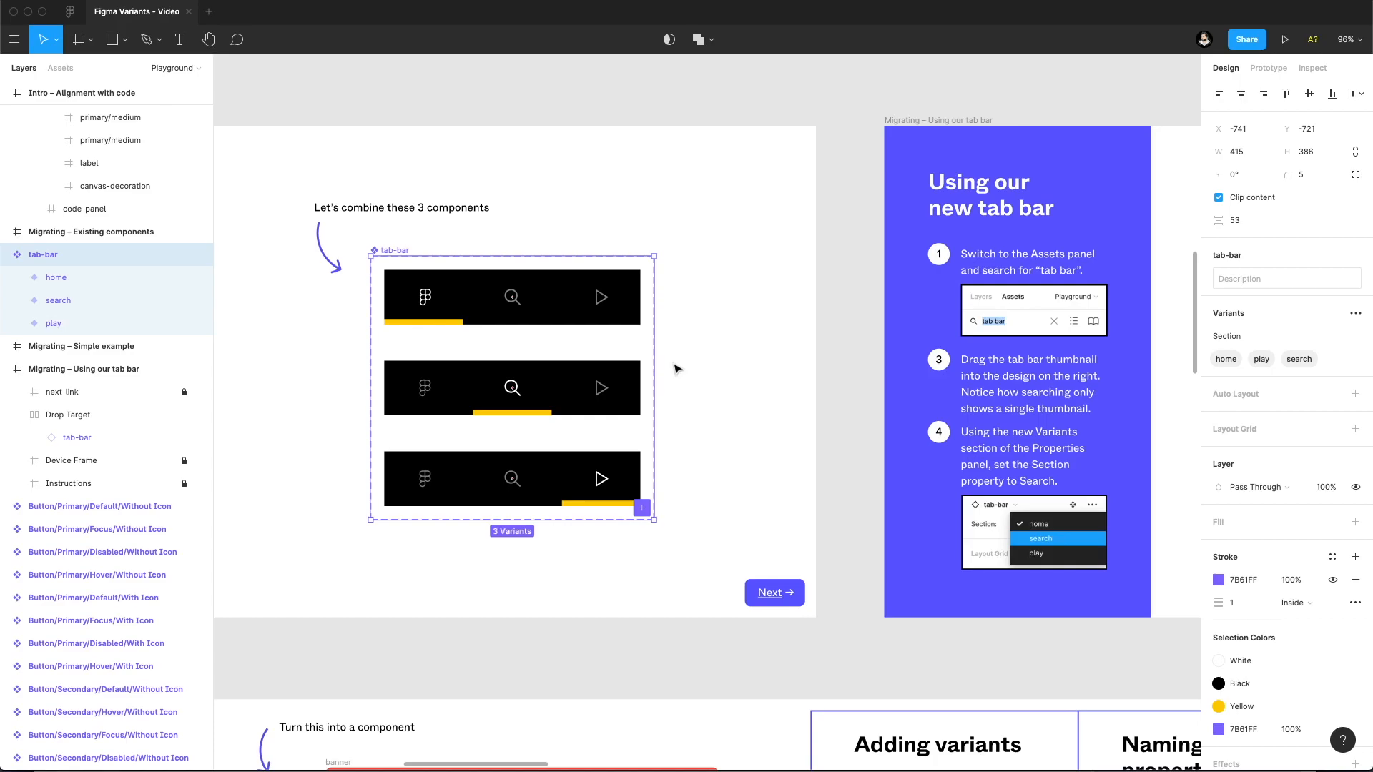
pyautogui.hscroll(15, 783, 371)
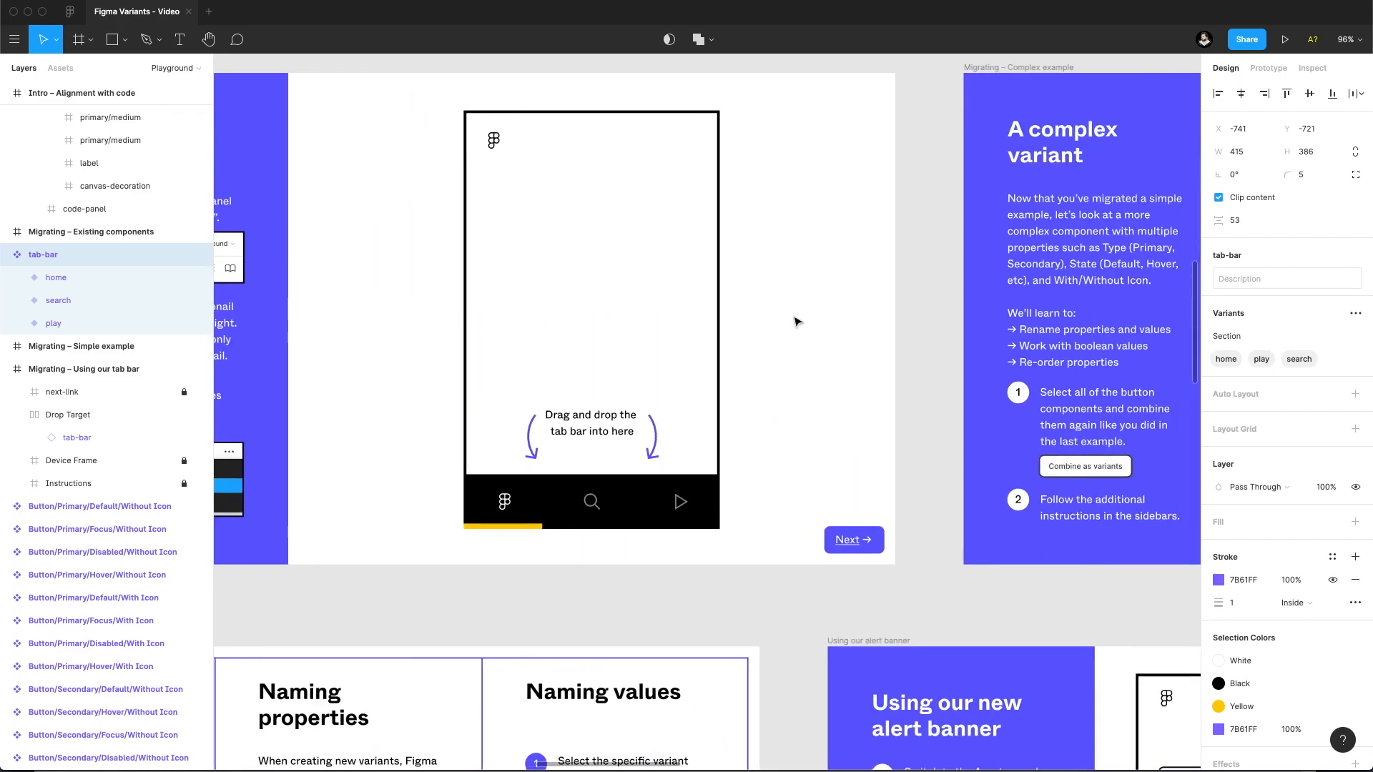
# Combine all Button components in the complex example as variants, and undo the combination.
pyautogui.moveTo(836, 322); pyautogui.dragTo(366, 317)
pyautogui.moveTo(869, 184); pyautogui.dragTo(621, 234)
pyautogui.click(636, 231)
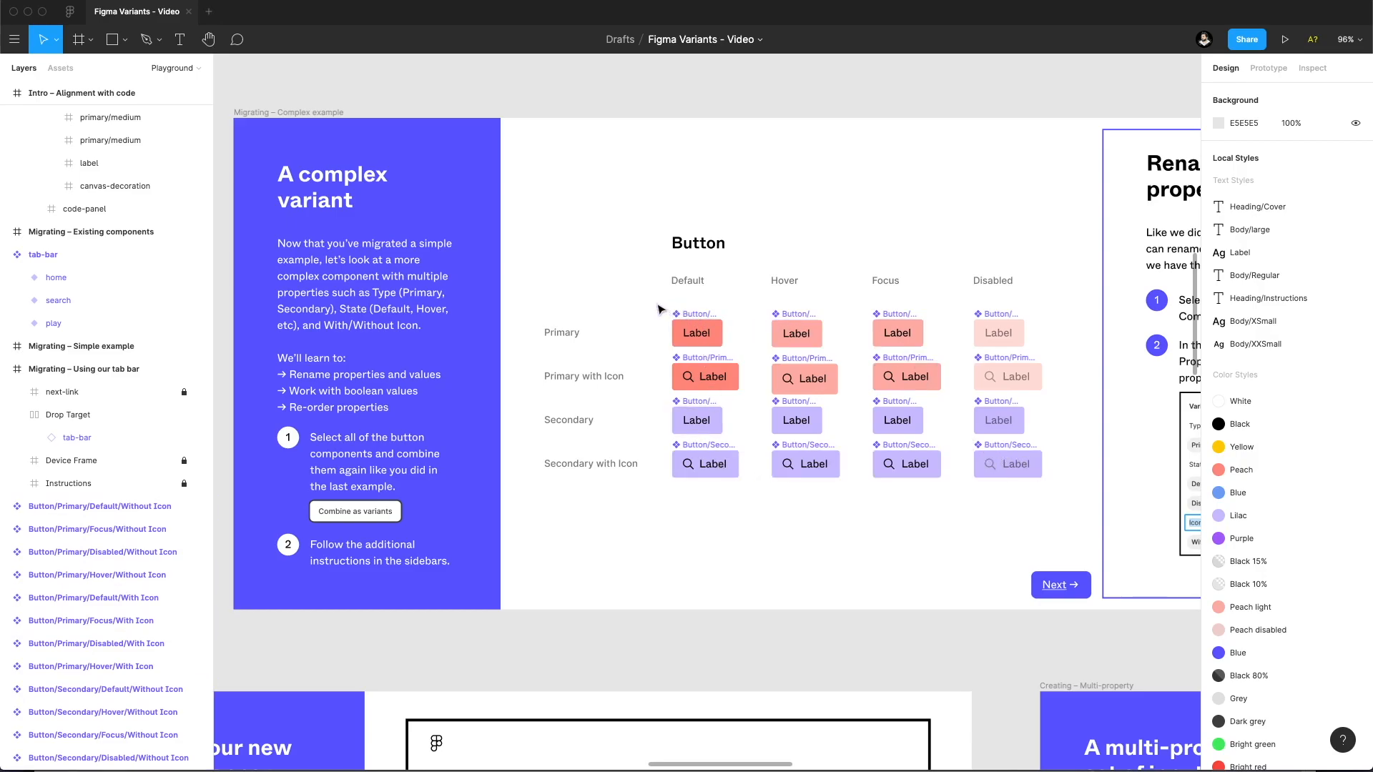
pyautogui.moveTo(1070, 492); pyautogui.dragTo(667, 315)
pyautogui.click(1281, 288)
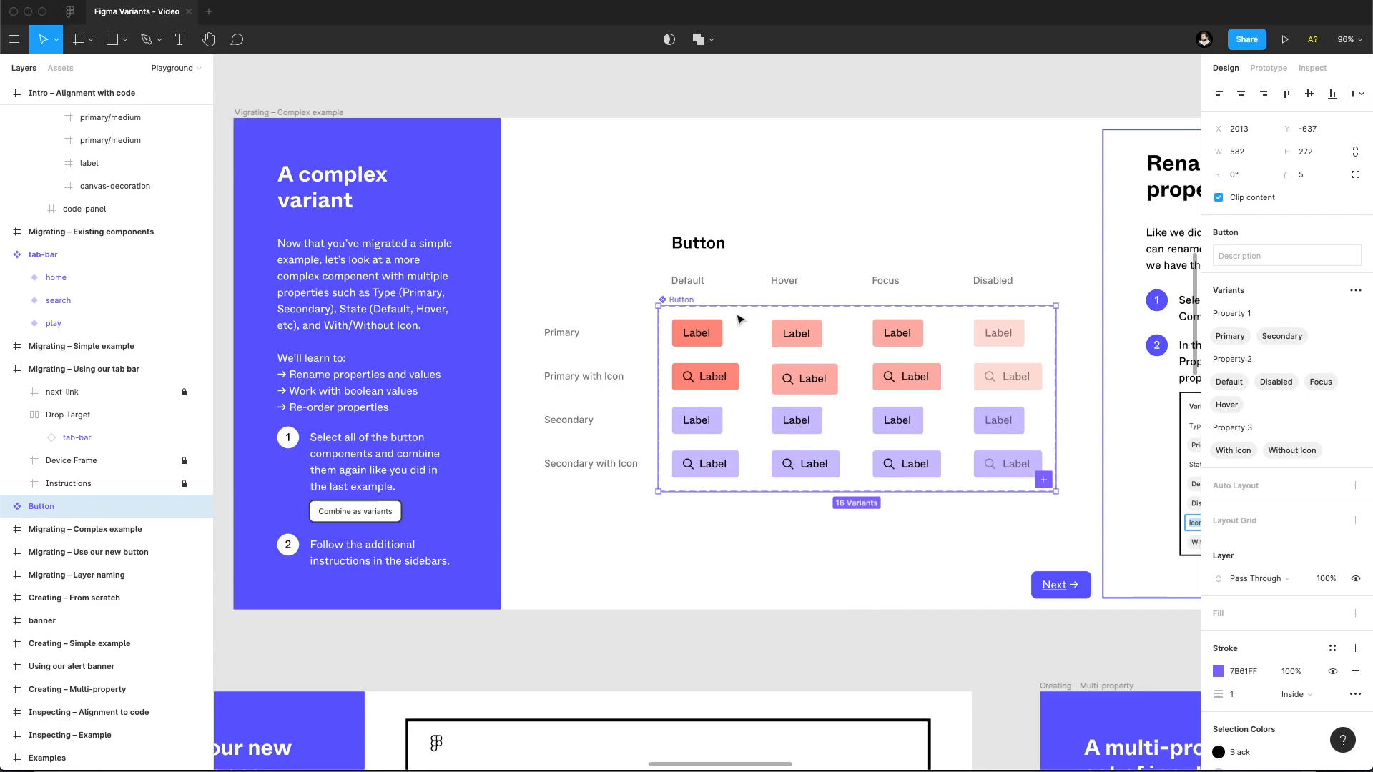
pyautogui.press('super+z')
# Examine the slash-separated names of the Button components on the canvas and in the layer list.
pyautogui.press('z')
pyautogui.doubleClick(712, 314)
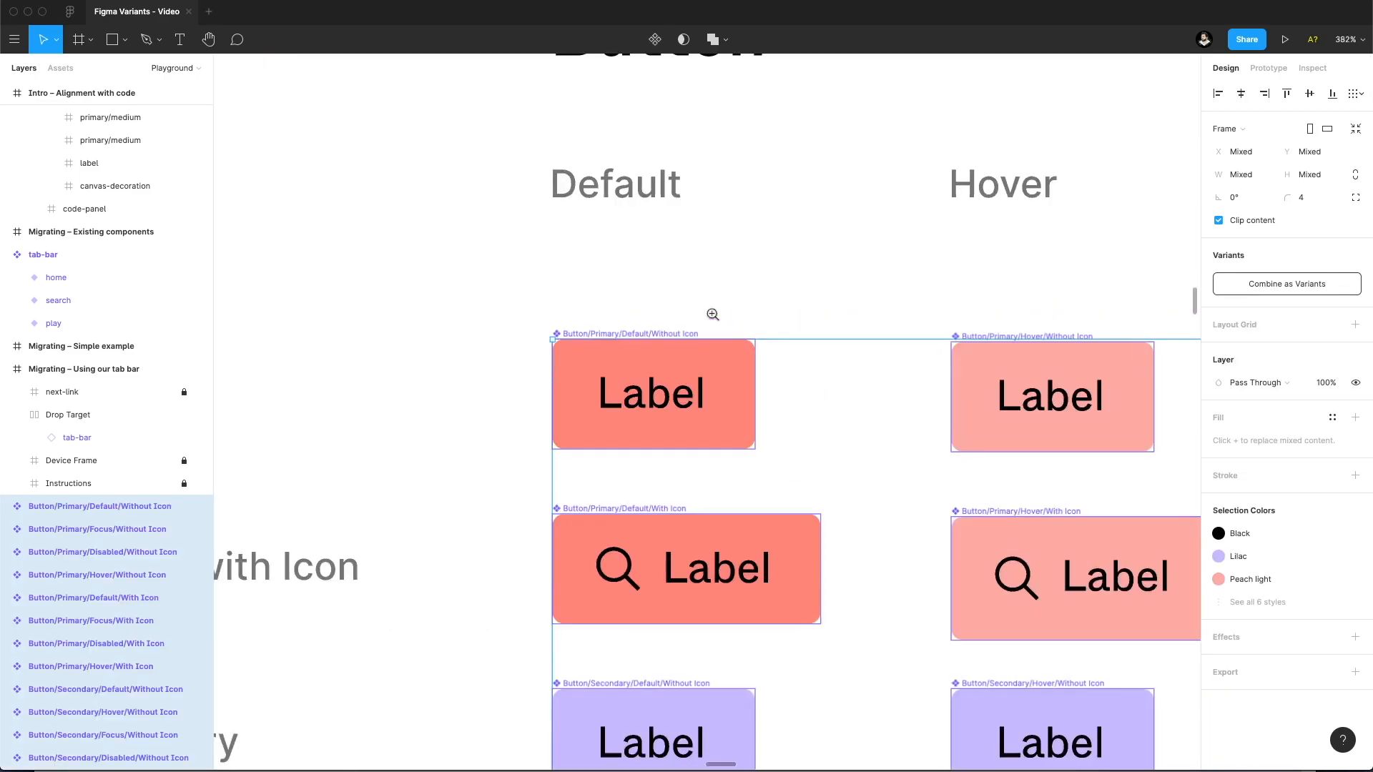
pyautogui.click(668, 329)
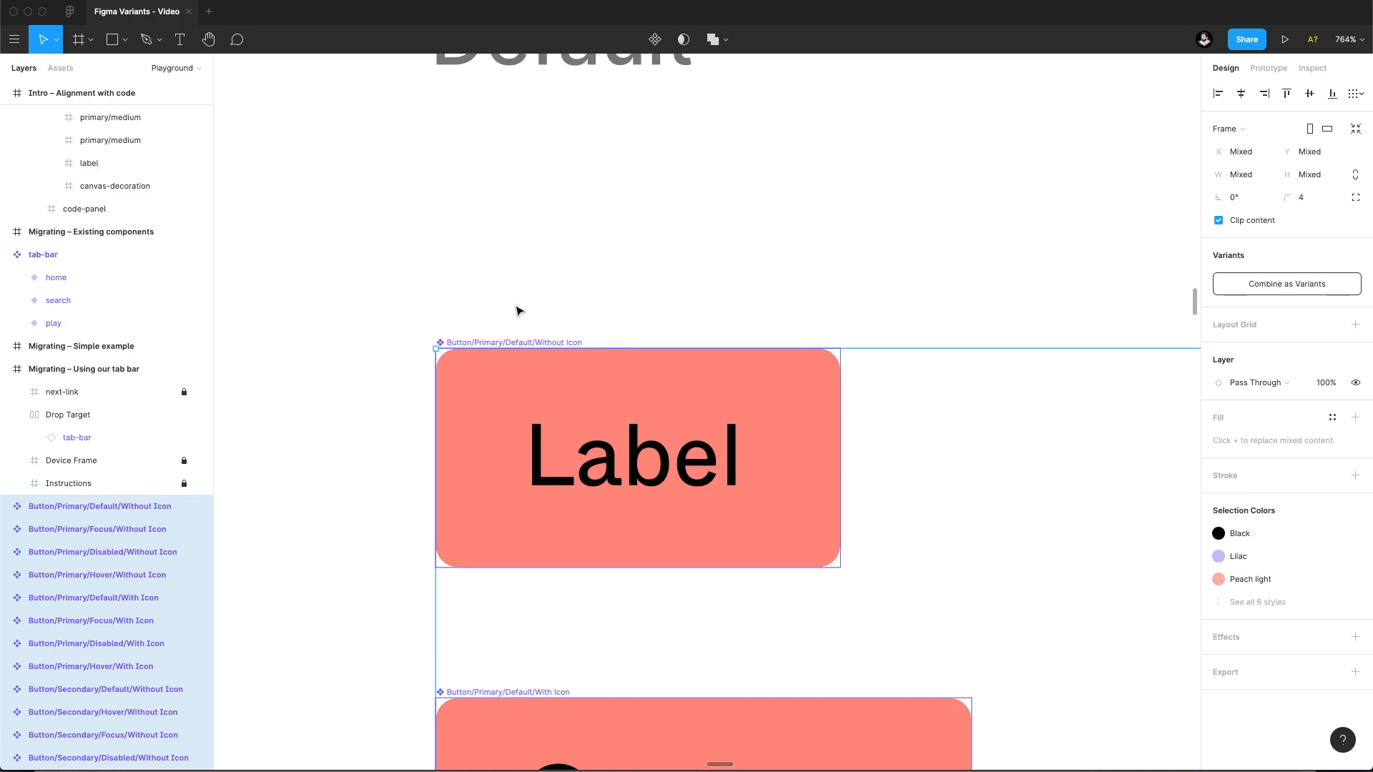
pyautogui.moveTo(517, 307); pyautogui.dragTo(501, 278)
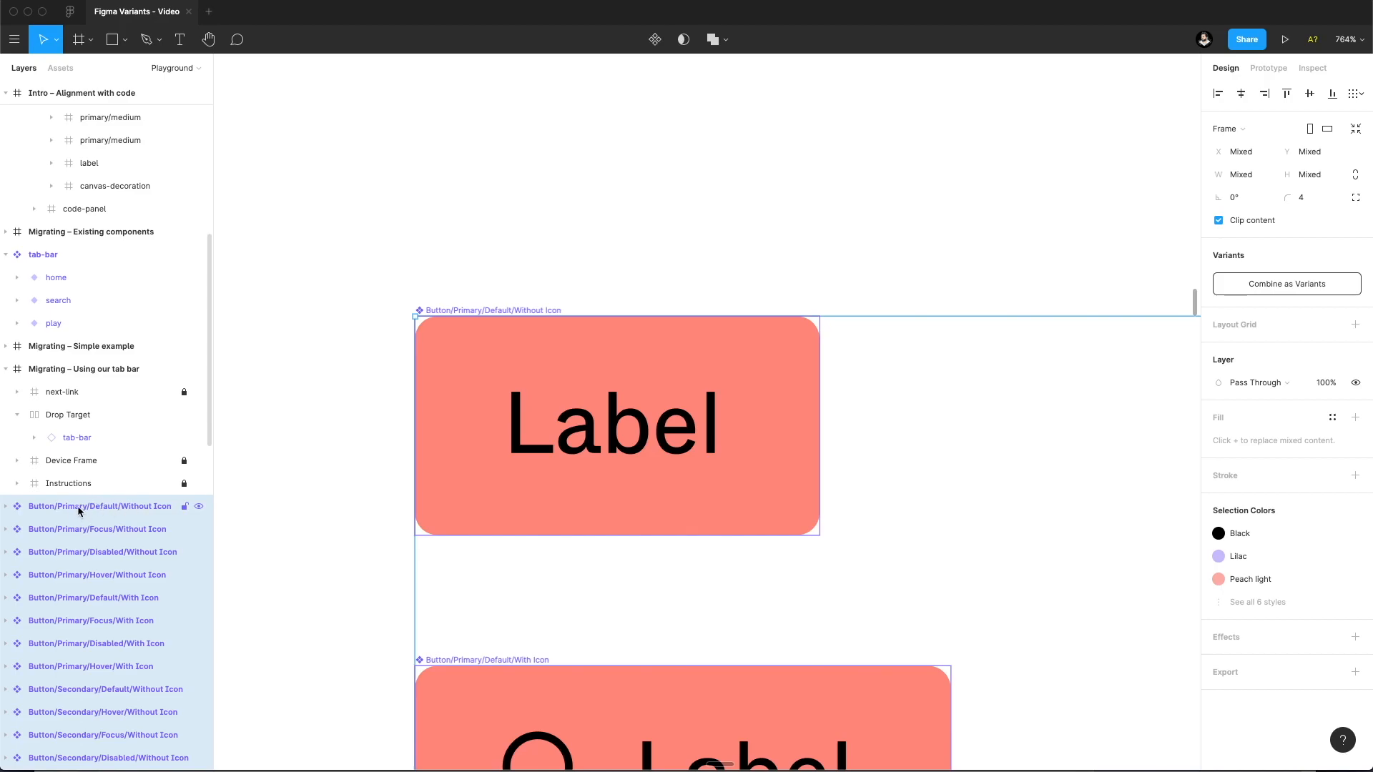
pyautogui.scroll(-10, 475, 246)
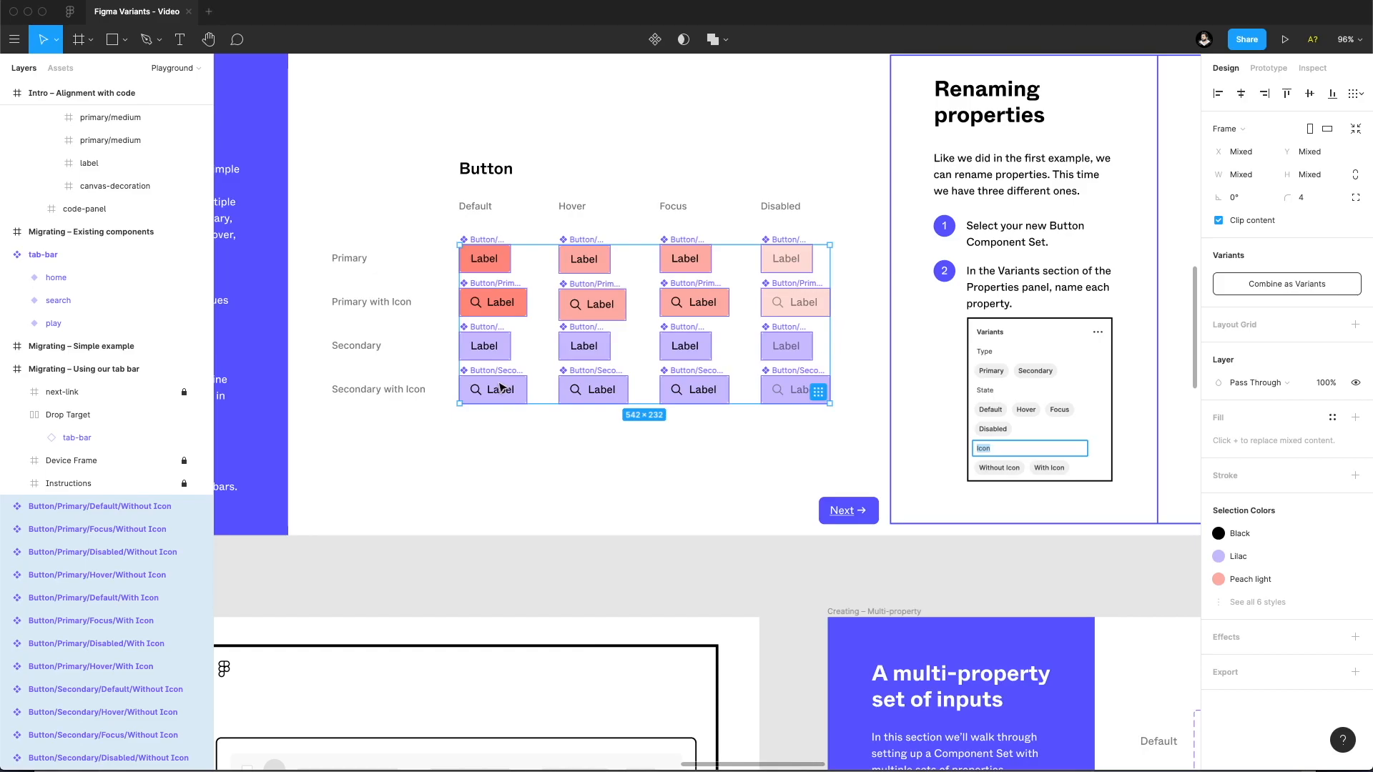
pyautogui.click(504, 420)
pyautogui.moveTo(440, 228); pyautogui.dragTo(473, 263)
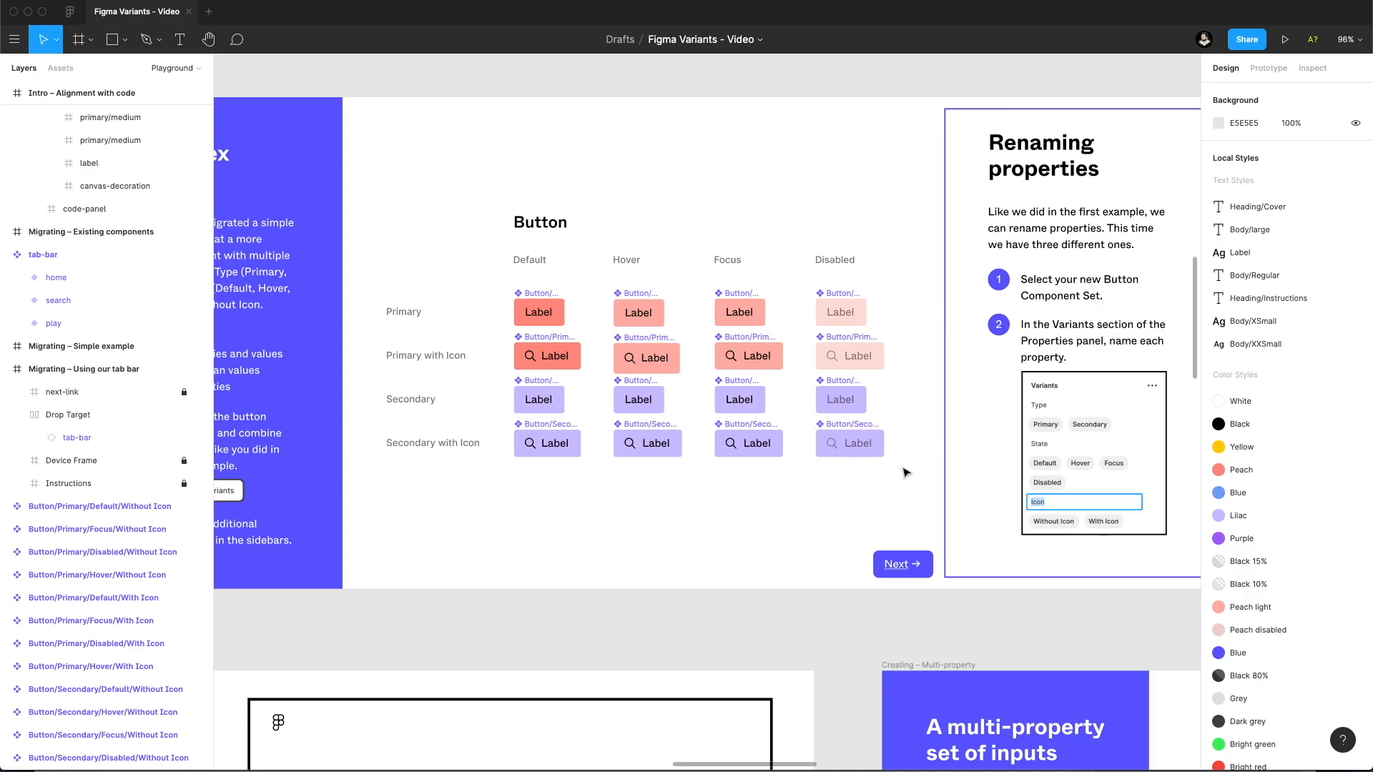
# Examine the type, state and icon segments in the layer name Button/Primary/Disabled/Without Icon.
pyautogui.doubleClick(70, 552)
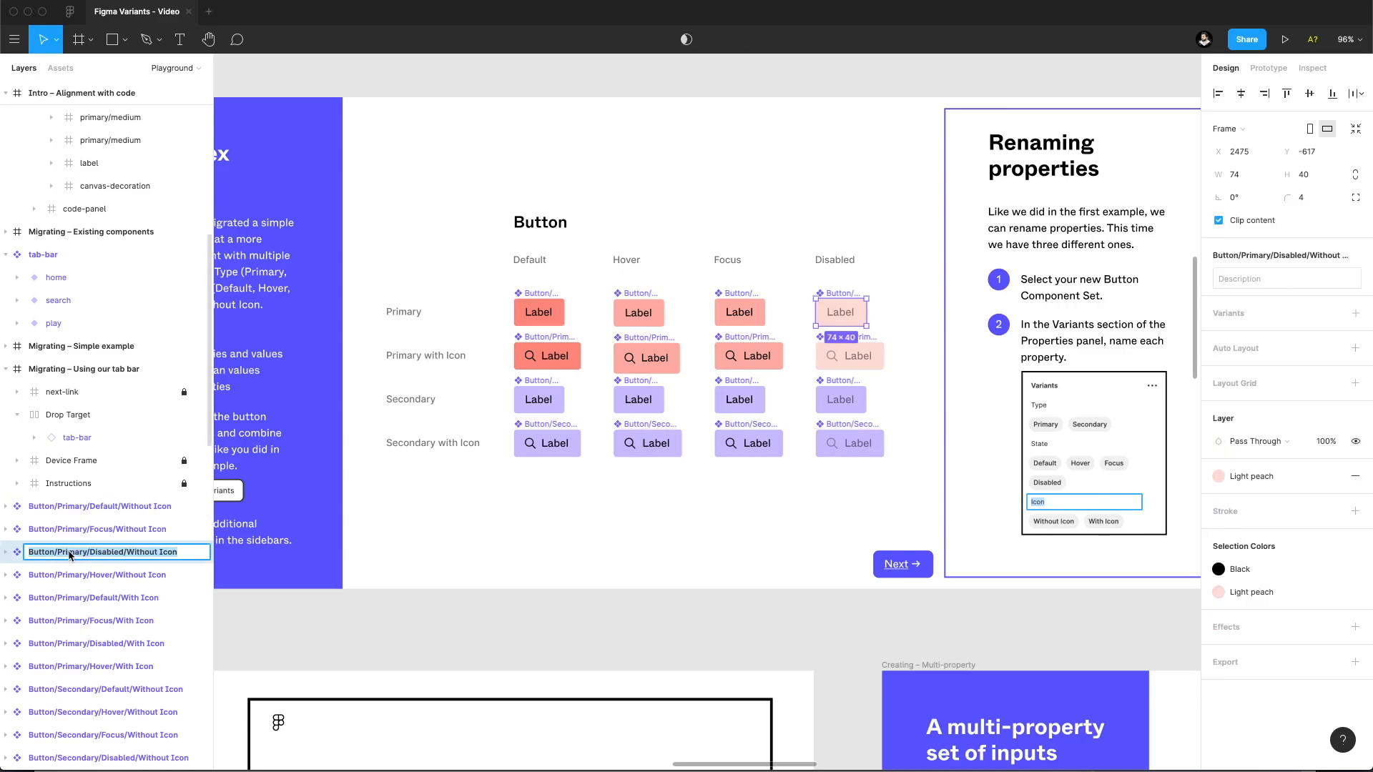
pyautogui.doubleClick(107, 557)
pyautogui.doubleClick(76, 554)
pyautogui.doubleClick(92, 555)
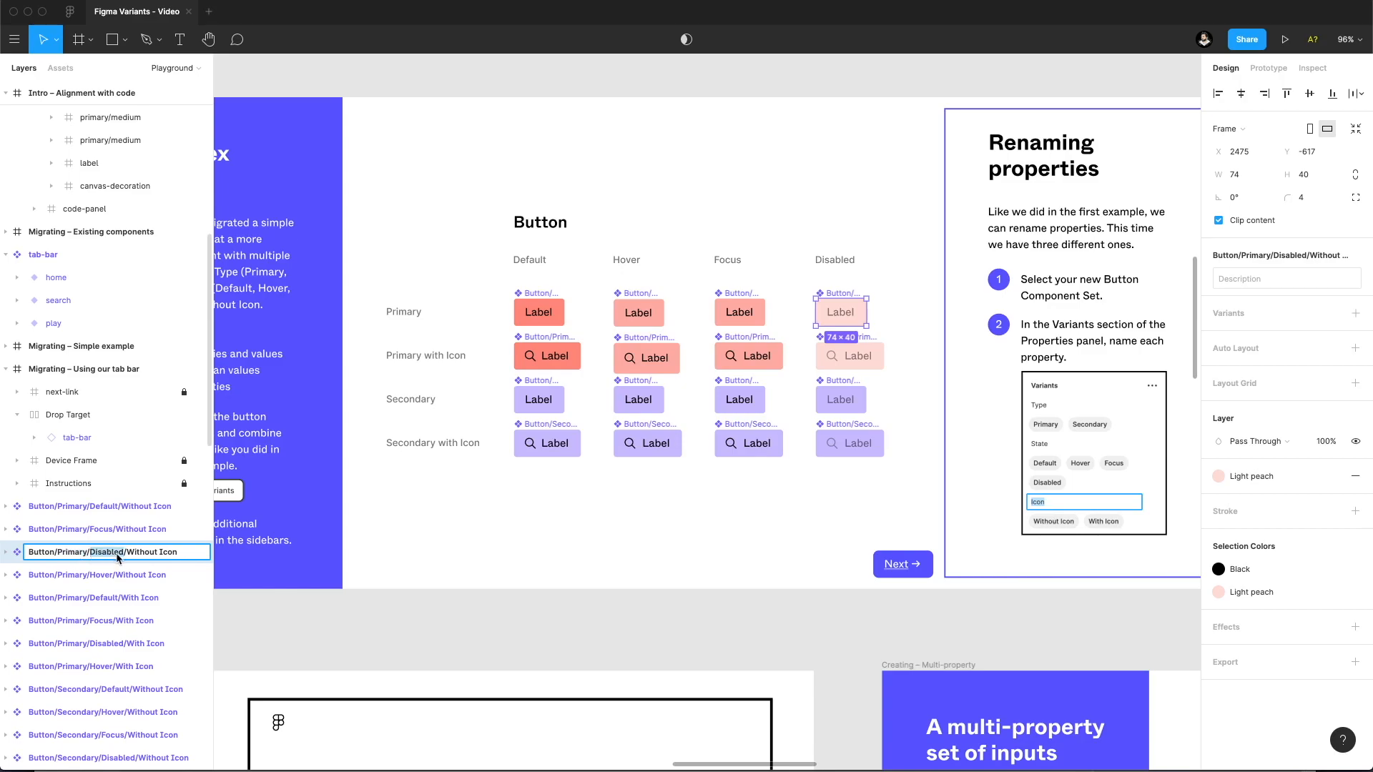
pyautogui.doubleClick(139, 554)
pyautogui.click(139, 554)
pyautogui.click(158, 555)
pyautogui.moveTo(178, 556); pyautogui.dragTo(131, 560)
pyautogui.doubleClick(71, 556)
pyautogui.doubleClick(95, 556)
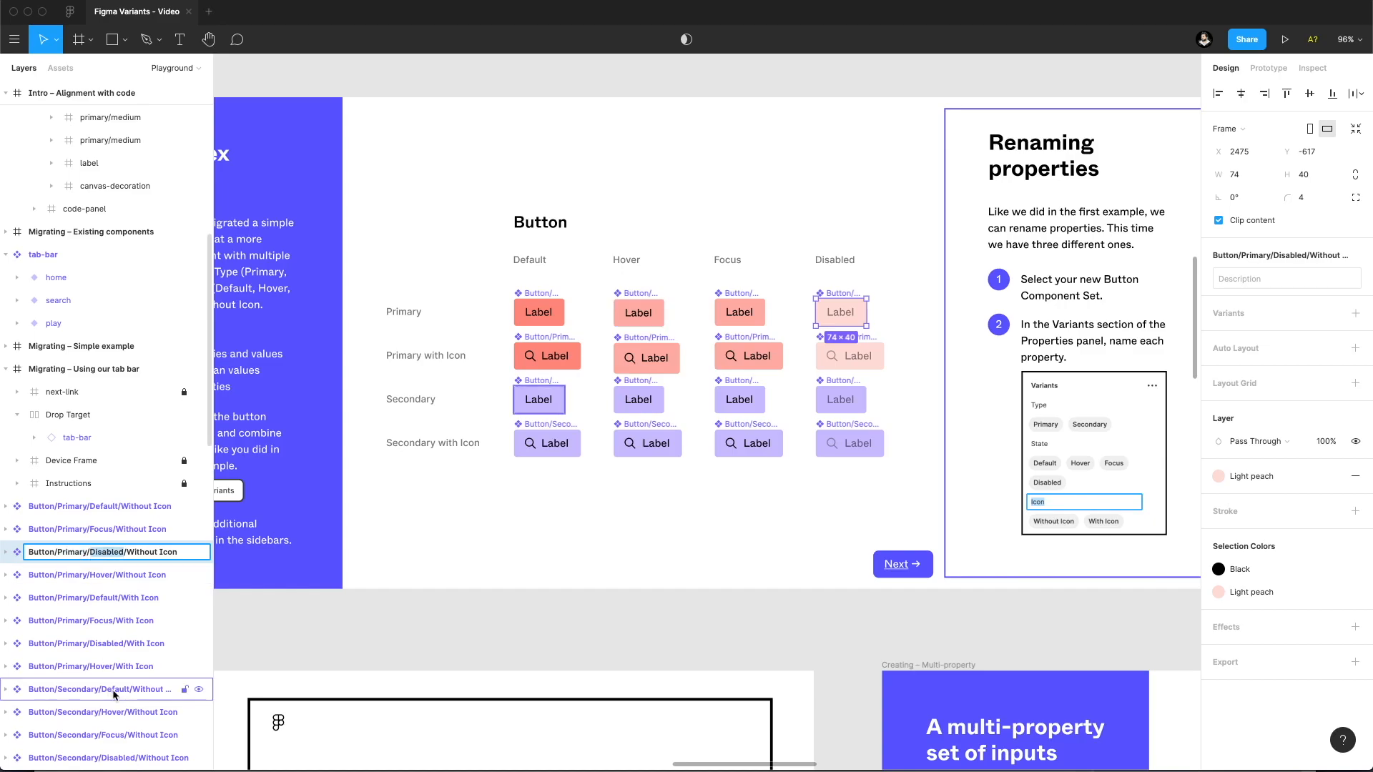
# Compare the type and state segments in the layer name Button/Secondary/Disabled/Without Icon, leaving the name unchanged.
pyautogui.doubleClick(84, 759)
pyautogui.click(84, 759)
pyautogui.doubleClick(83, 759)
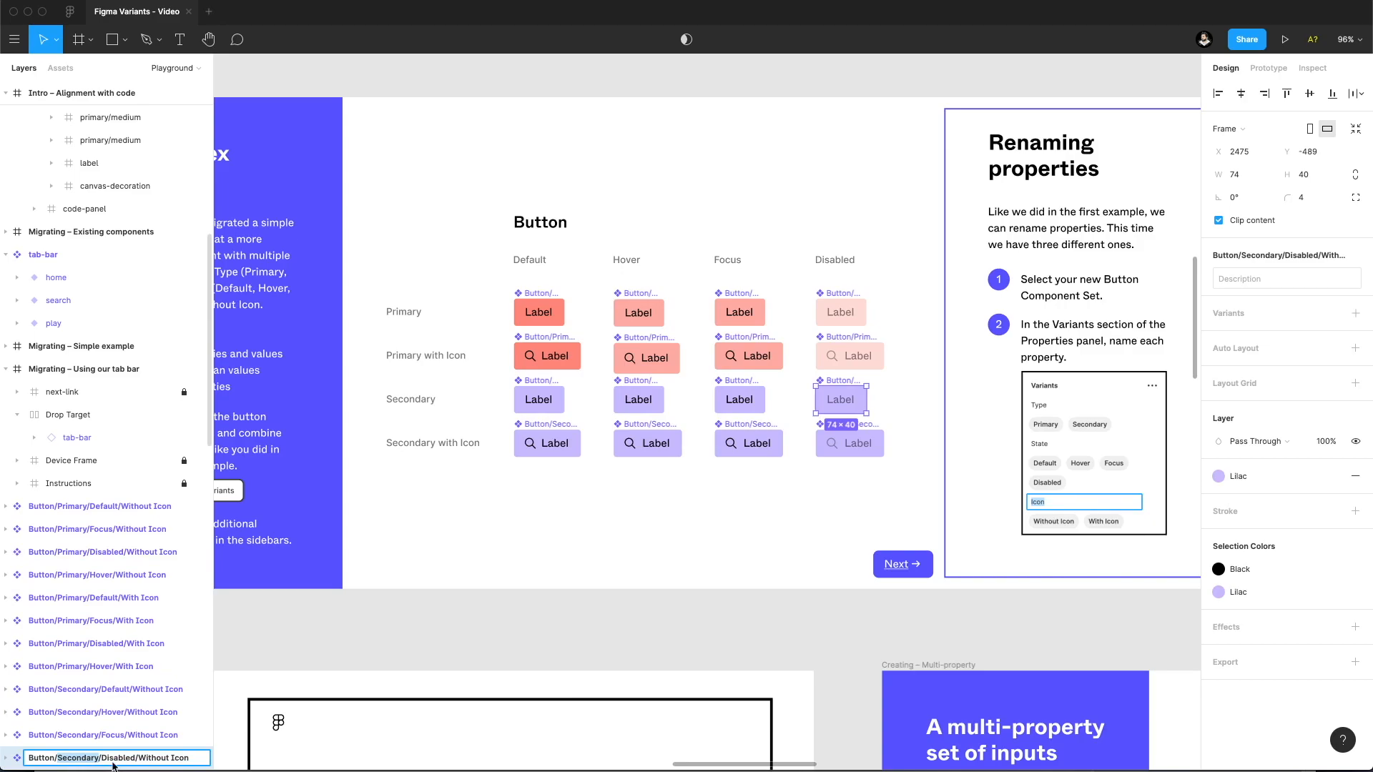
pyautogui.doubleClick(118, 759)
pyautogui.click(572, 520)
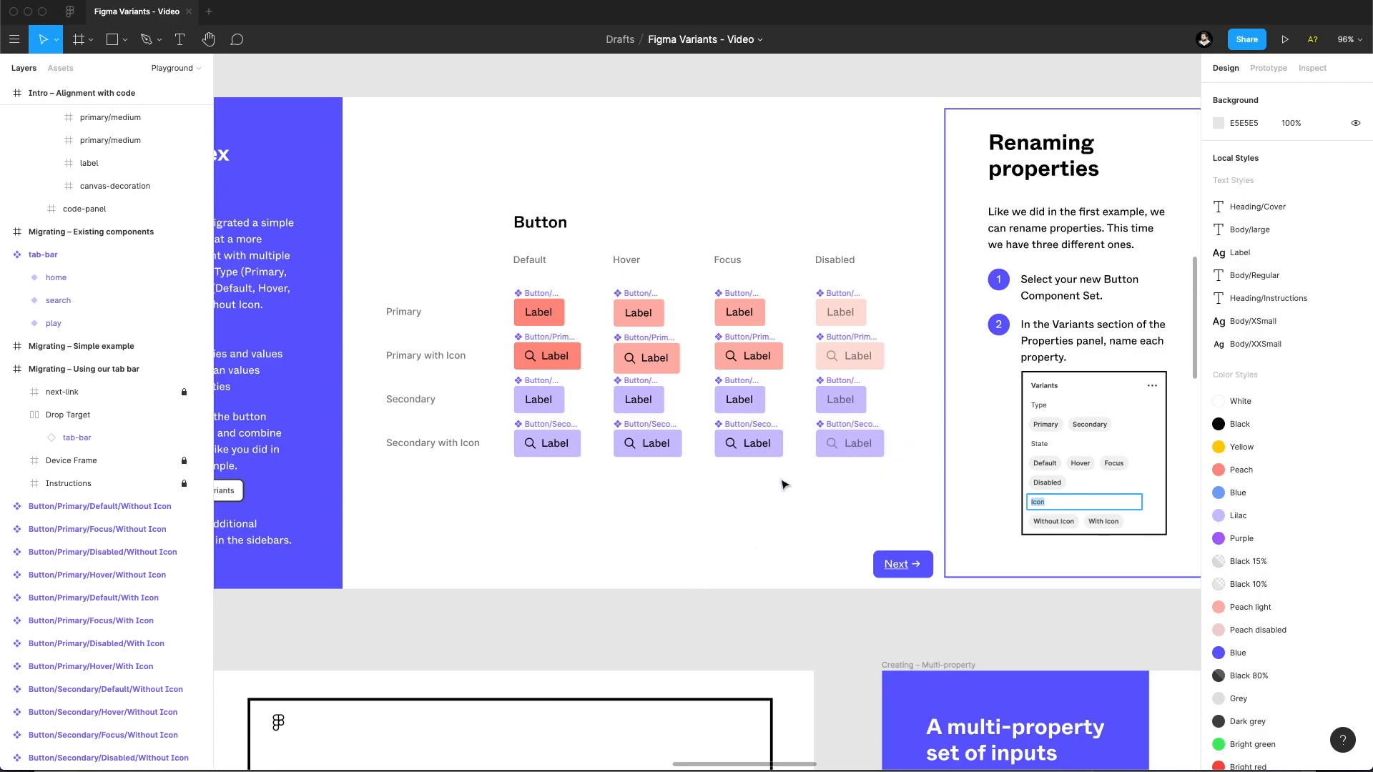
# Combine all the Button components of the complex example as variants in one component set.
pyautogui.moveTo(894, 479); pyautogui.dragTo(531, 311)
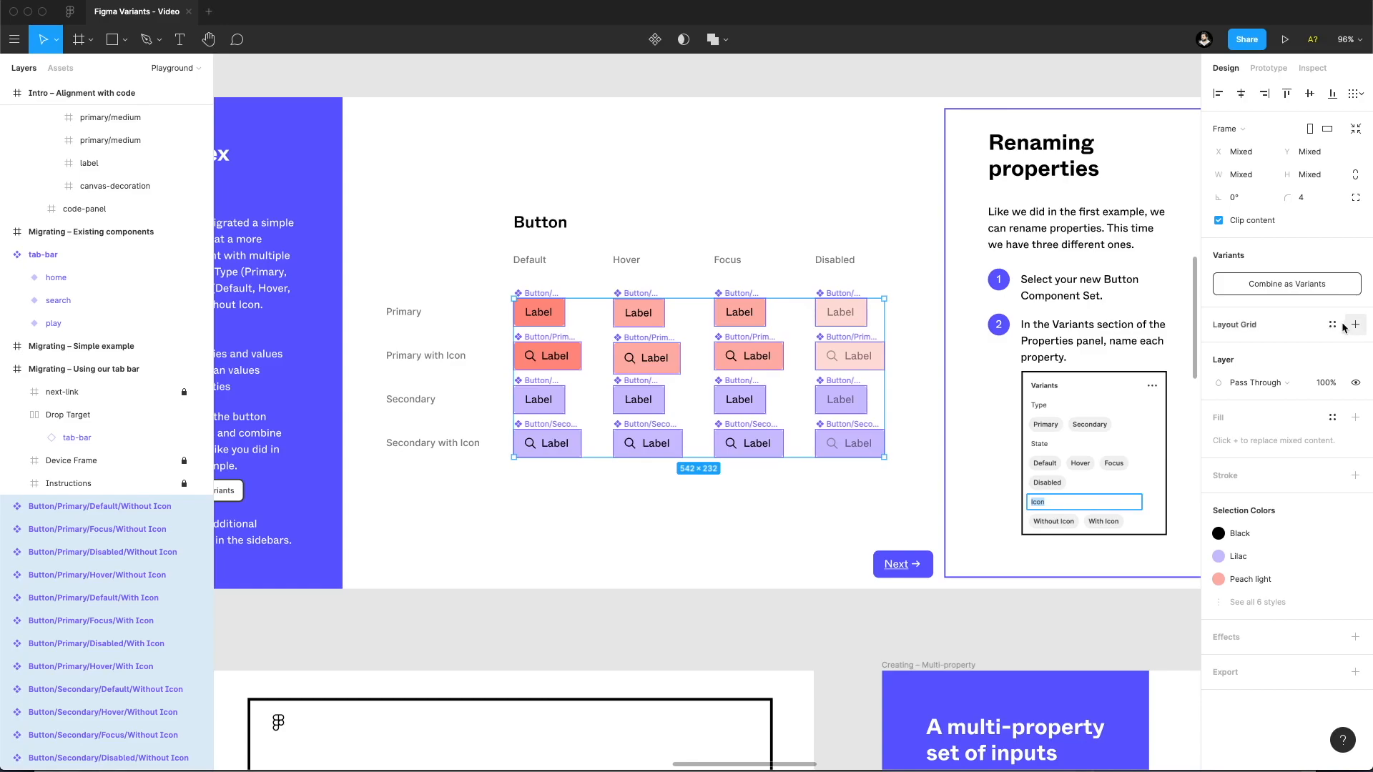
pyautogui.click(1258, 285)
# Rename the Button set's three variant properties, in order, to Type, State and Icon.
pyautogui.doubleClick(1238, 316)
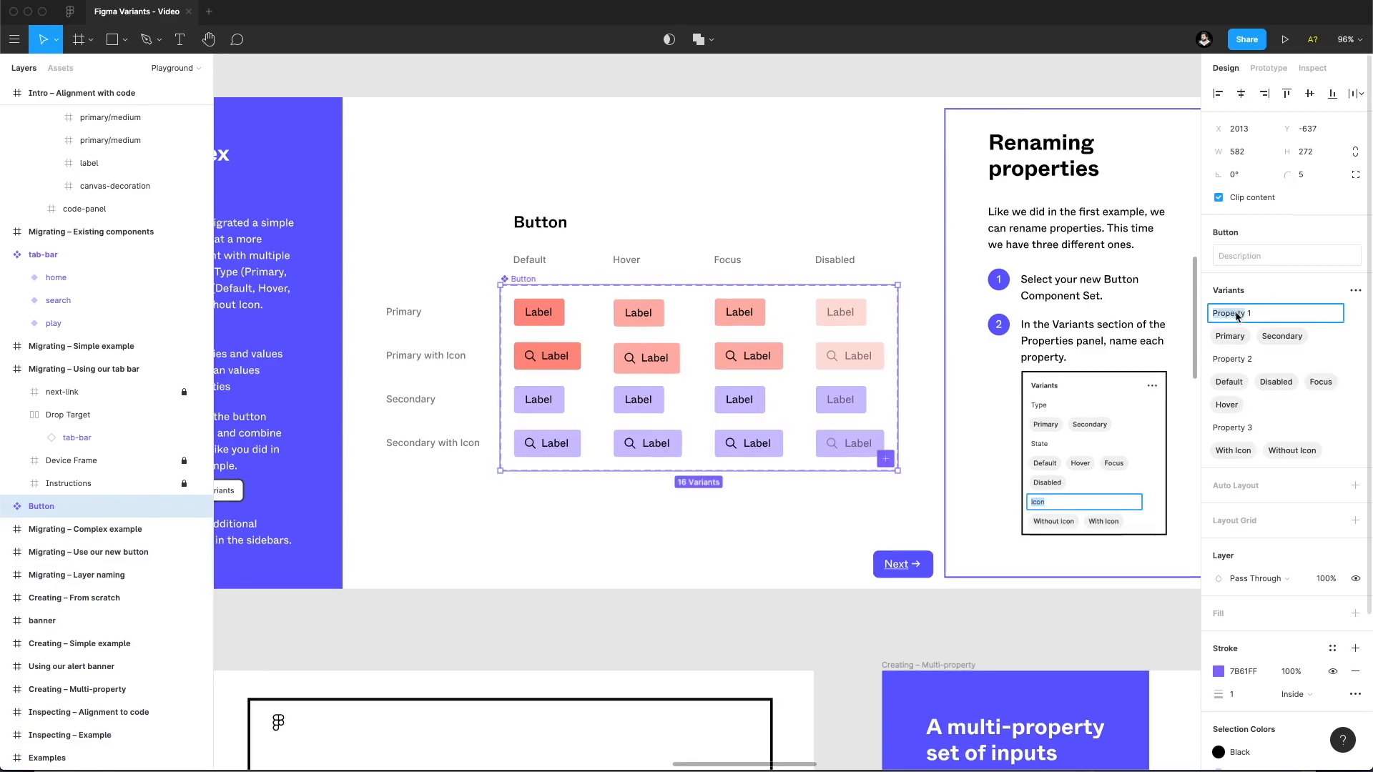
pyautogui.tripleClick(1256, 317)
pyautogui.write('Ty[e')
pyautogui.doubleClick(1241, 359)
pyautogui.click(1247, 360)
pyautogui.moveTo(1263, 359); pyautogui.dragTo(1192, 362)
pyautogui.write('State')
pyautogui.doubleClick(1265, 433)
pyautogui.write('Icon')
pyautogui.press('Return')
pyautogui.click(656, 538)
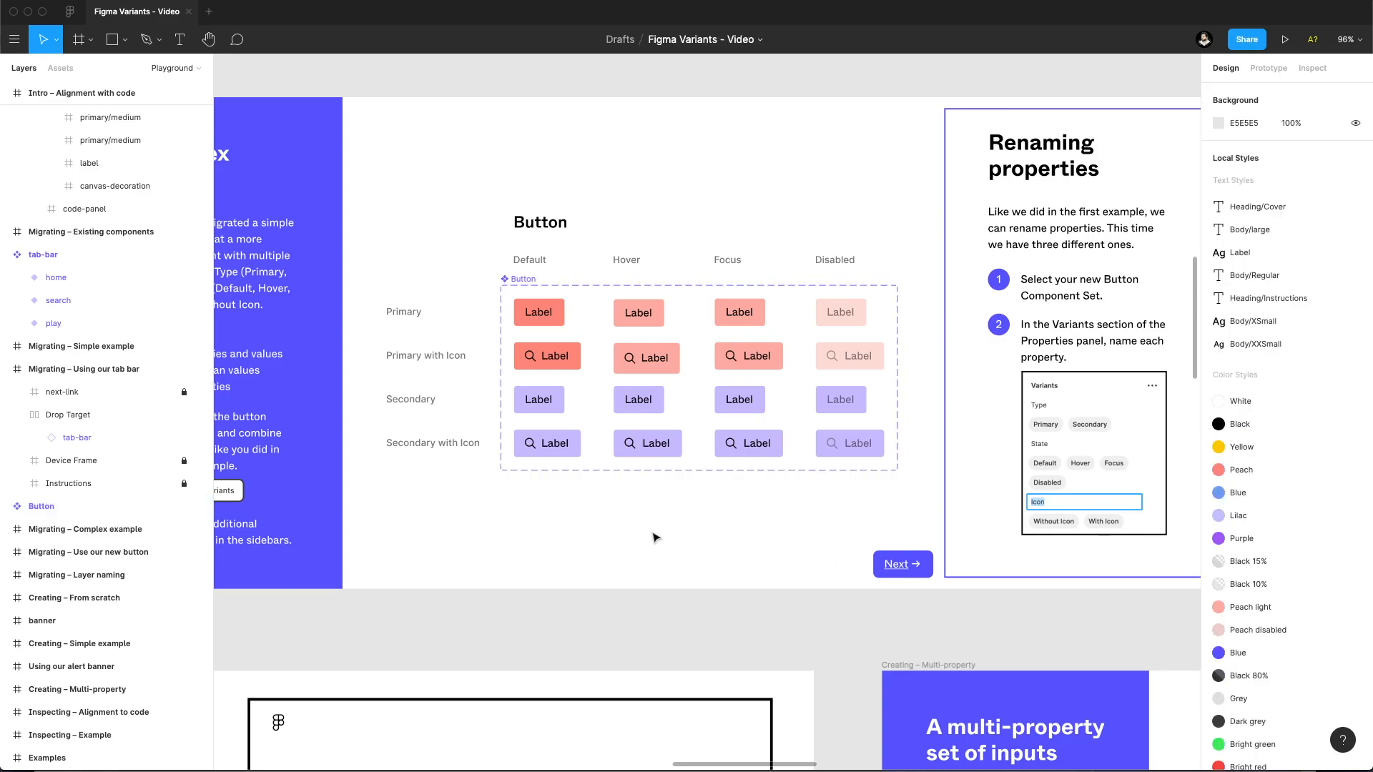
# Place a Button instance from the local components below the Button component set and show the layer list again.
pyautogui.click(67, 72)
pyautogui.moveTo(63, 172); pyautogui.dragTo(545, 524)
pyautogui.hotkey('alt', '1')
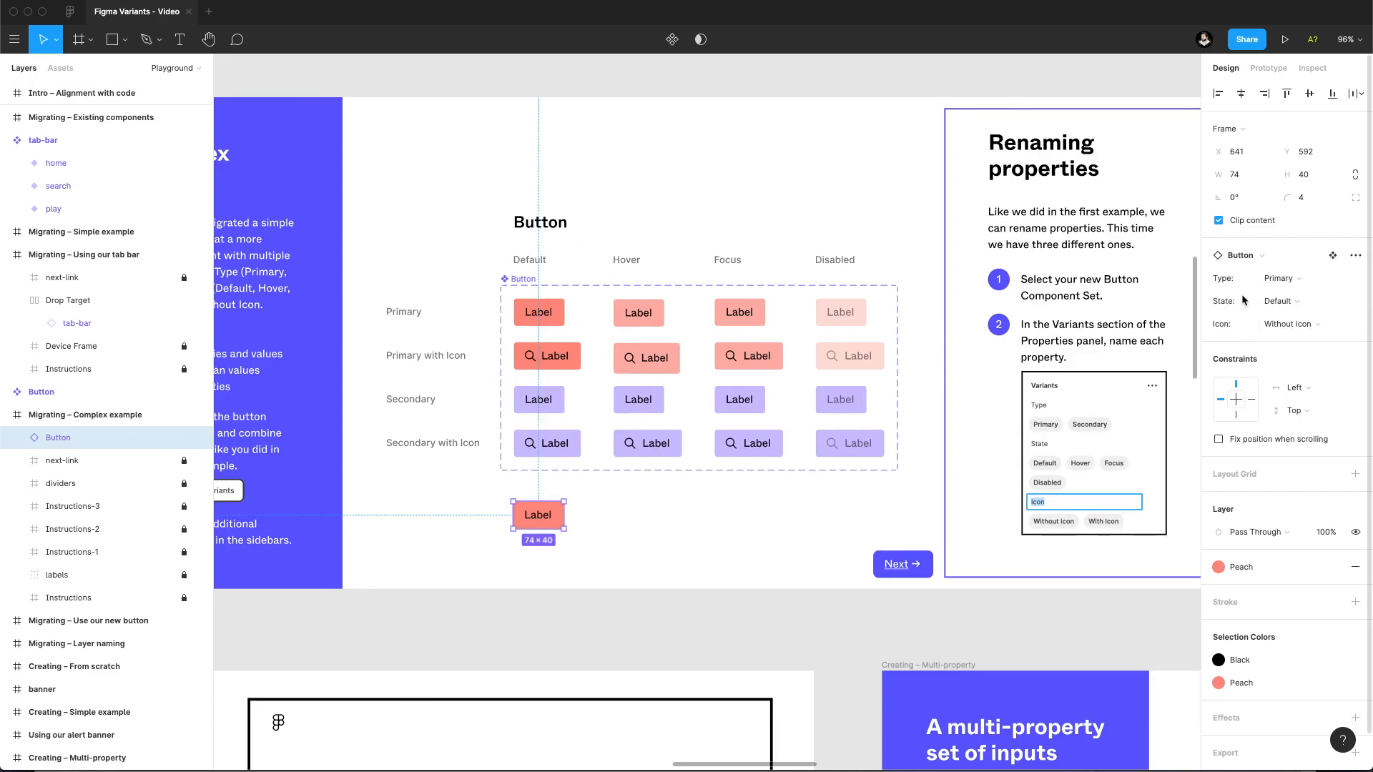
# Switch the placed Button instance to State Disabled and Type Secondary, and move it below the Disabled column.
pyautogui.click(1300, 301)
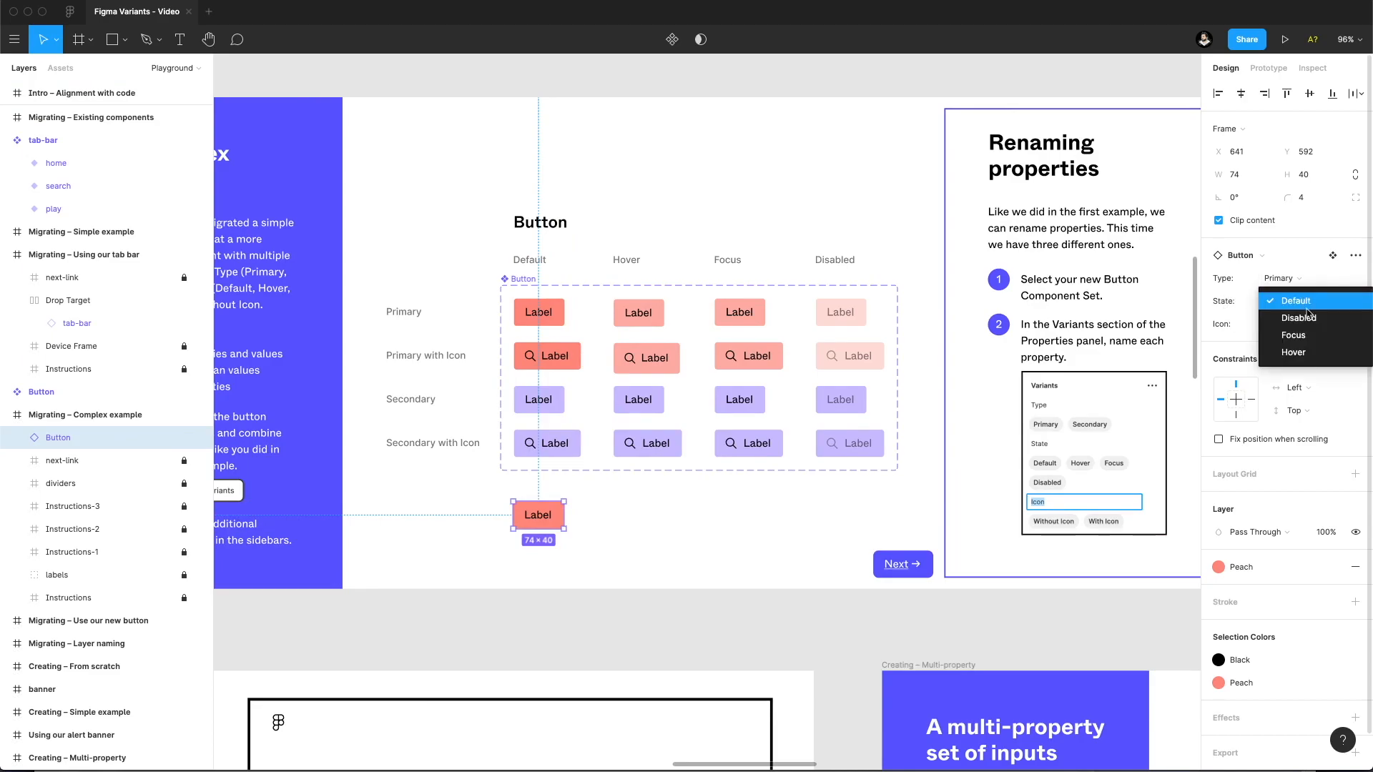
pyautogui.click(1299, 318)
pyautogui.moveTo(556, 526); pyautogui.dragTo(546, 527)
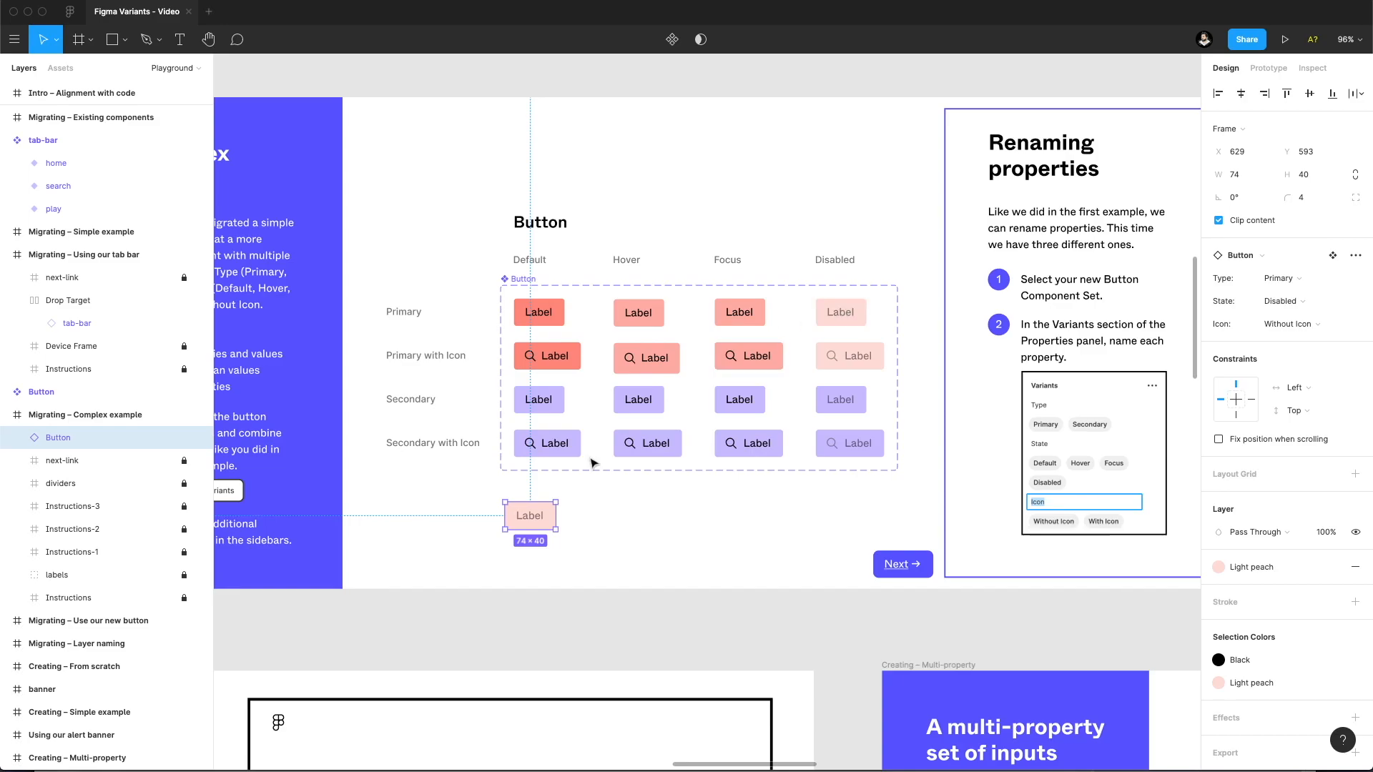
pyautogui.click(1294, 280)
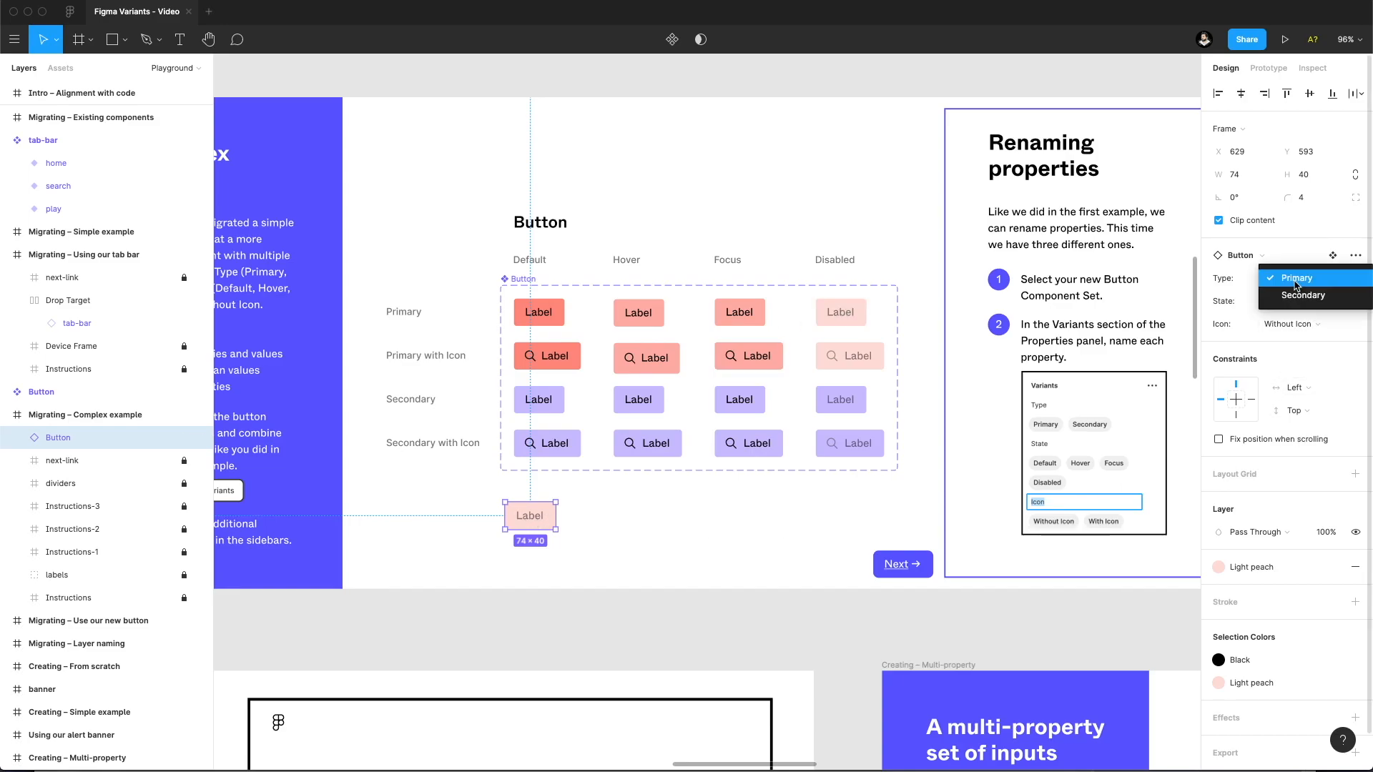
pyautogui.click(1302, 294)
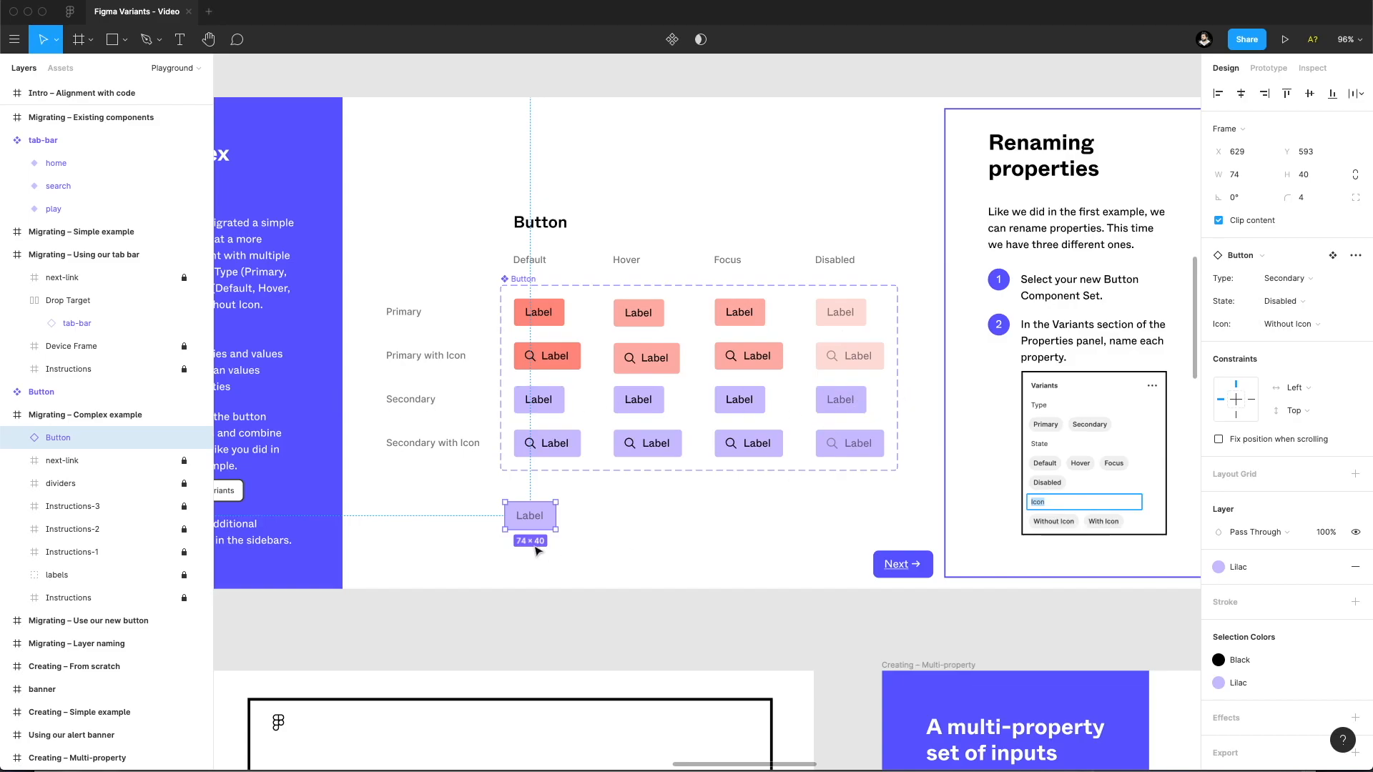
pyautogui.moveTo(530, 520); pyautogui.dragTo(845, 495)
pyautogui.click(868, 491)
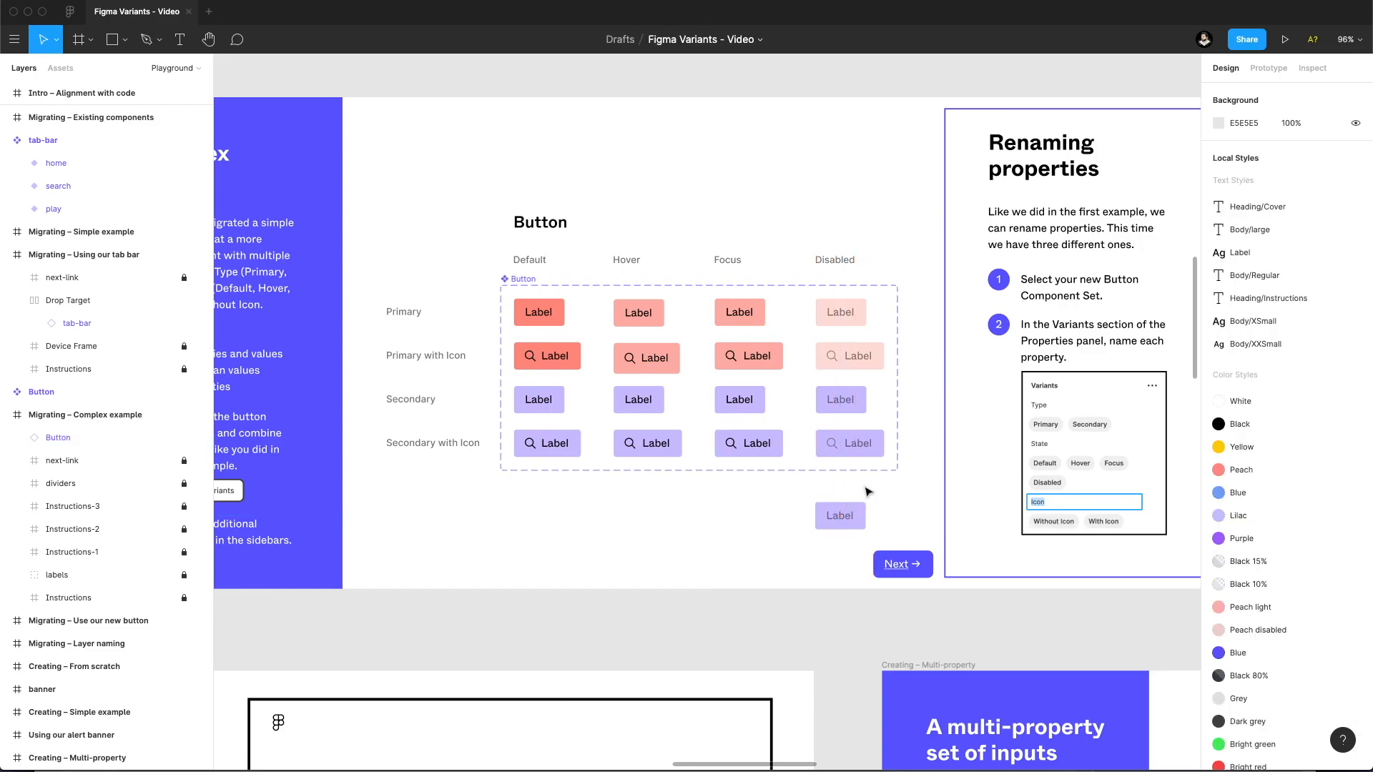
# Set the placed Button instance to Icon With Icon, Type Primary and State Hover.
pyautogui.click(841, 512)
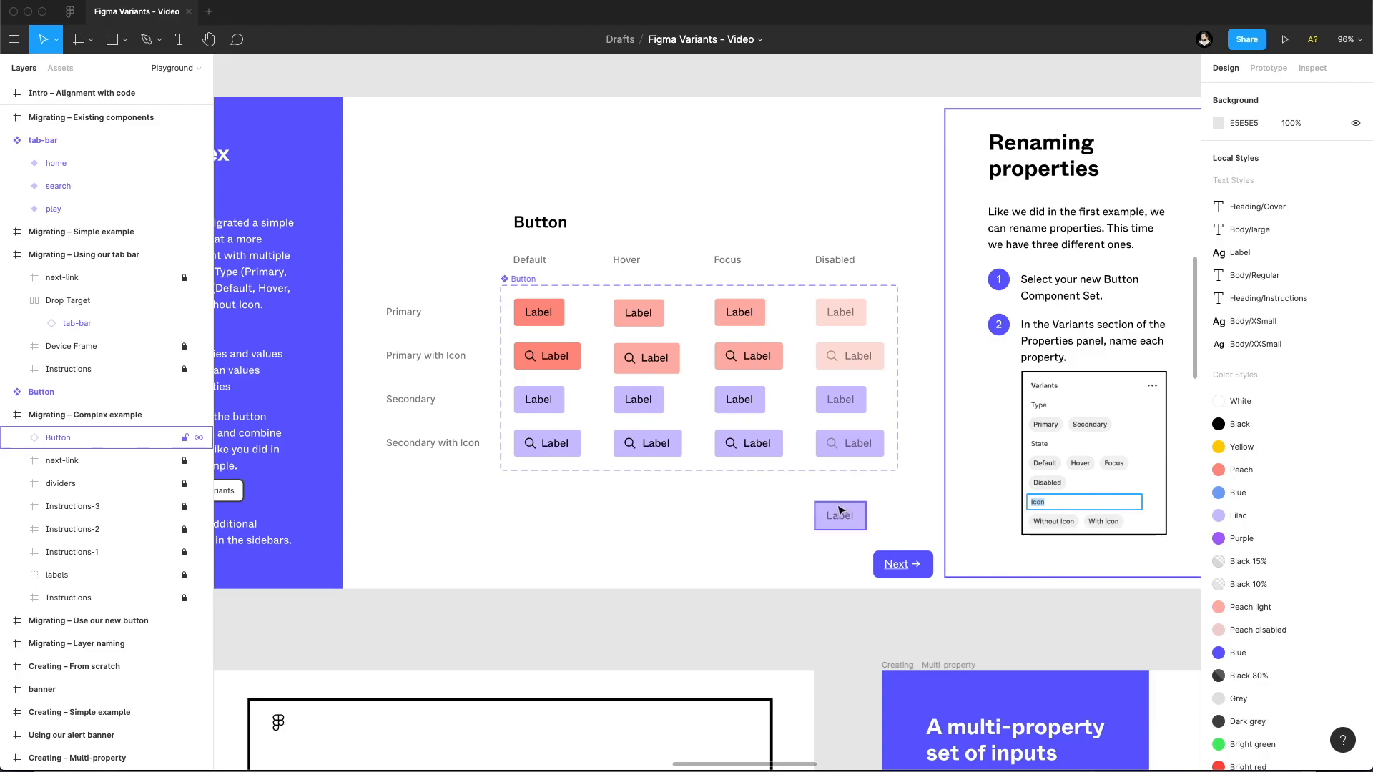
pyautogui.click(1303, 325)
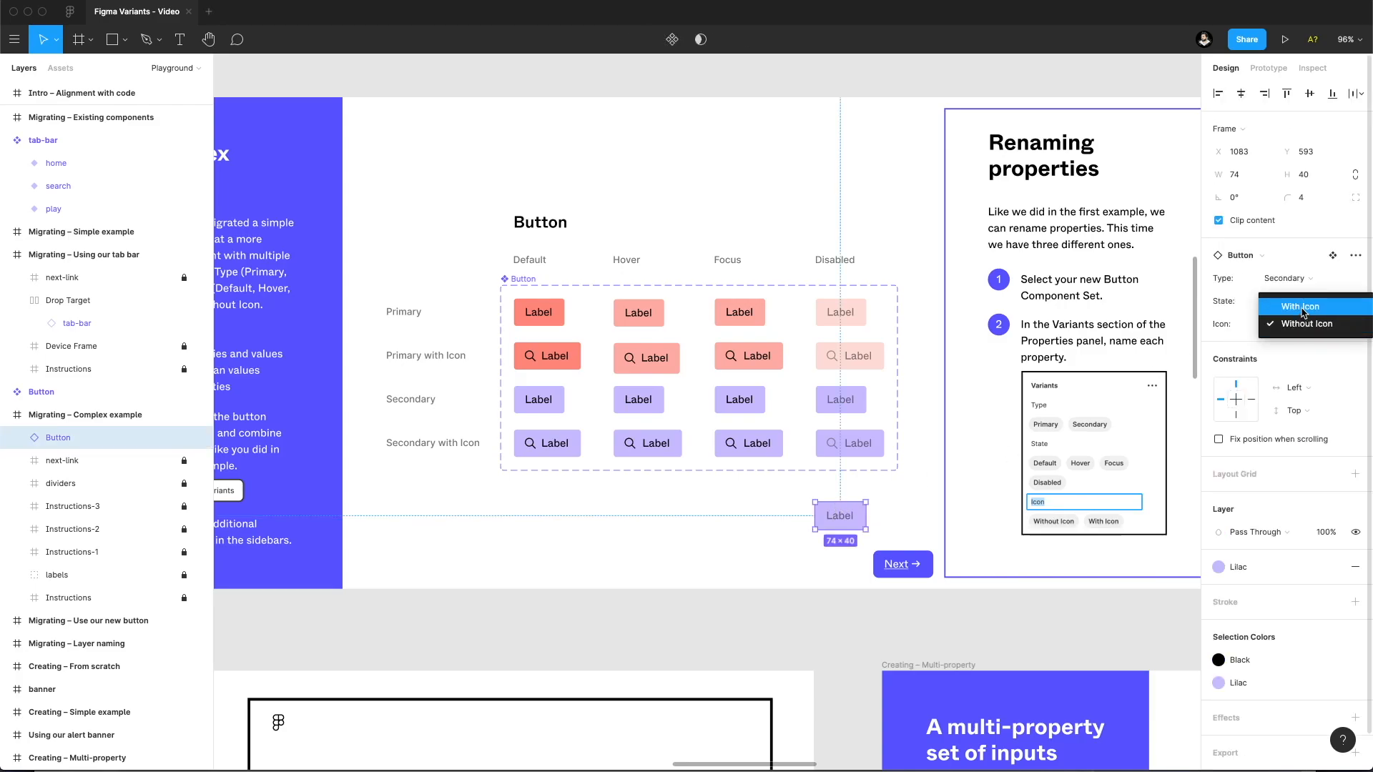
pyautogui.click(1299, 306)
pyautogui.click(1284, 278)
pyautogui.click(1294, 262)
pyautogui.click(1283, 300)
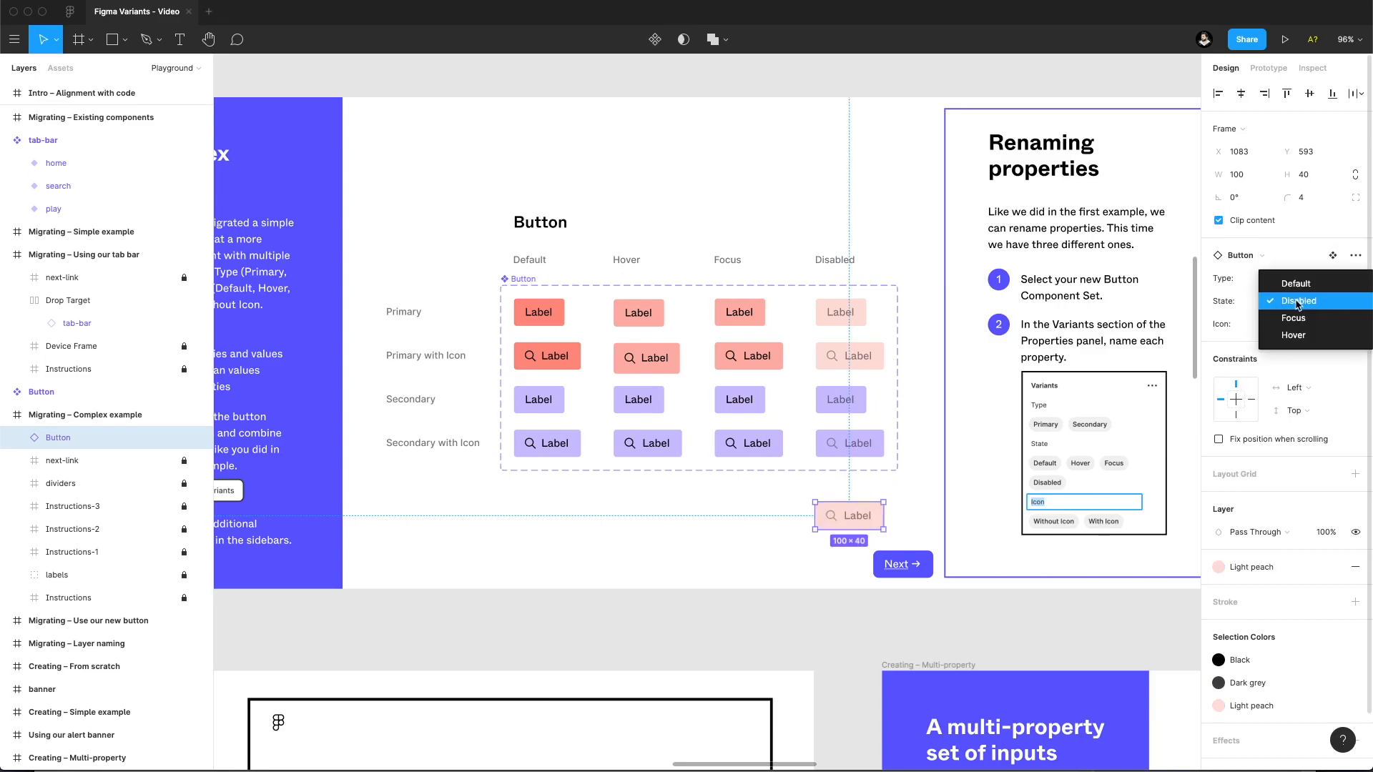
pyautogui.click(1286, 295)
# Move the Button instance back below the Default column of the Button component set.
pyautogui.moveTo(855, 524); pyautogui.dragTo(719, 525)
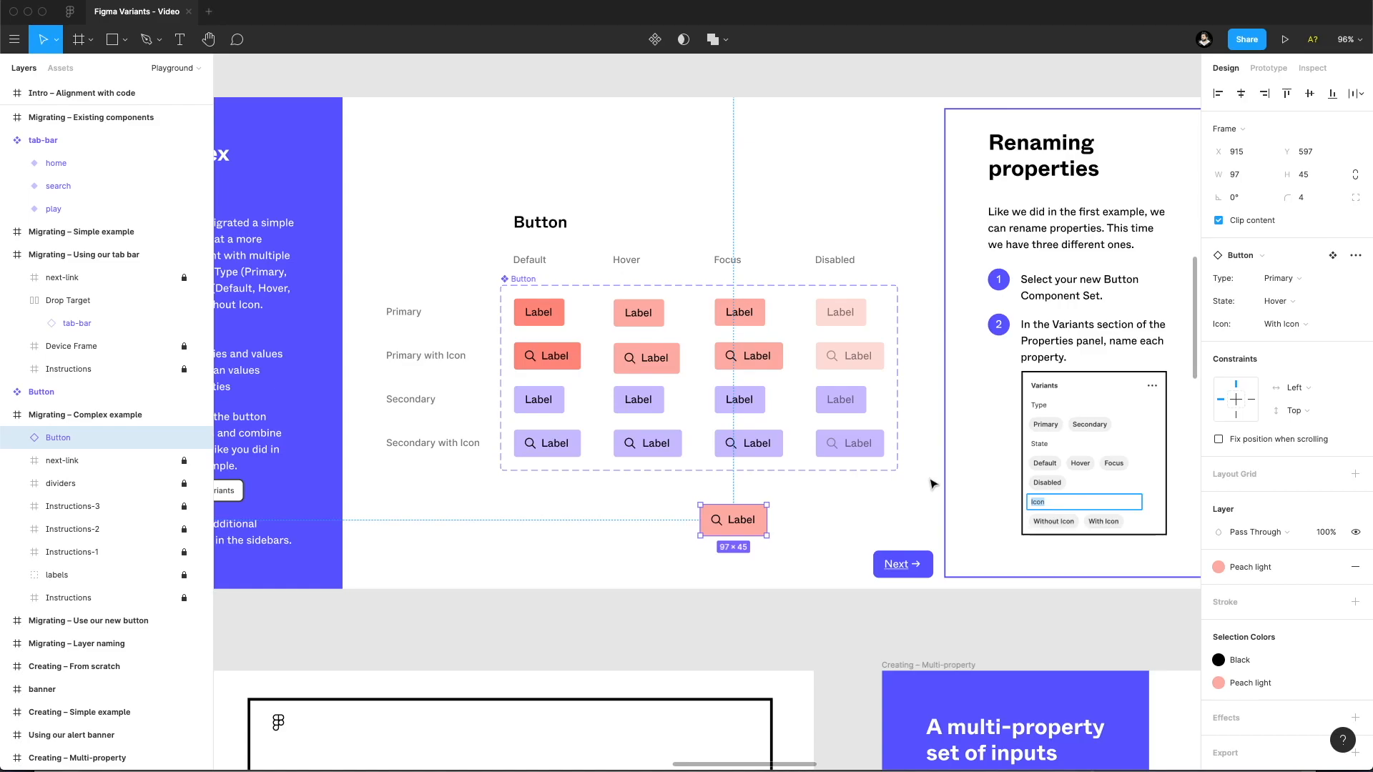
pyautogui.click(867, 524)
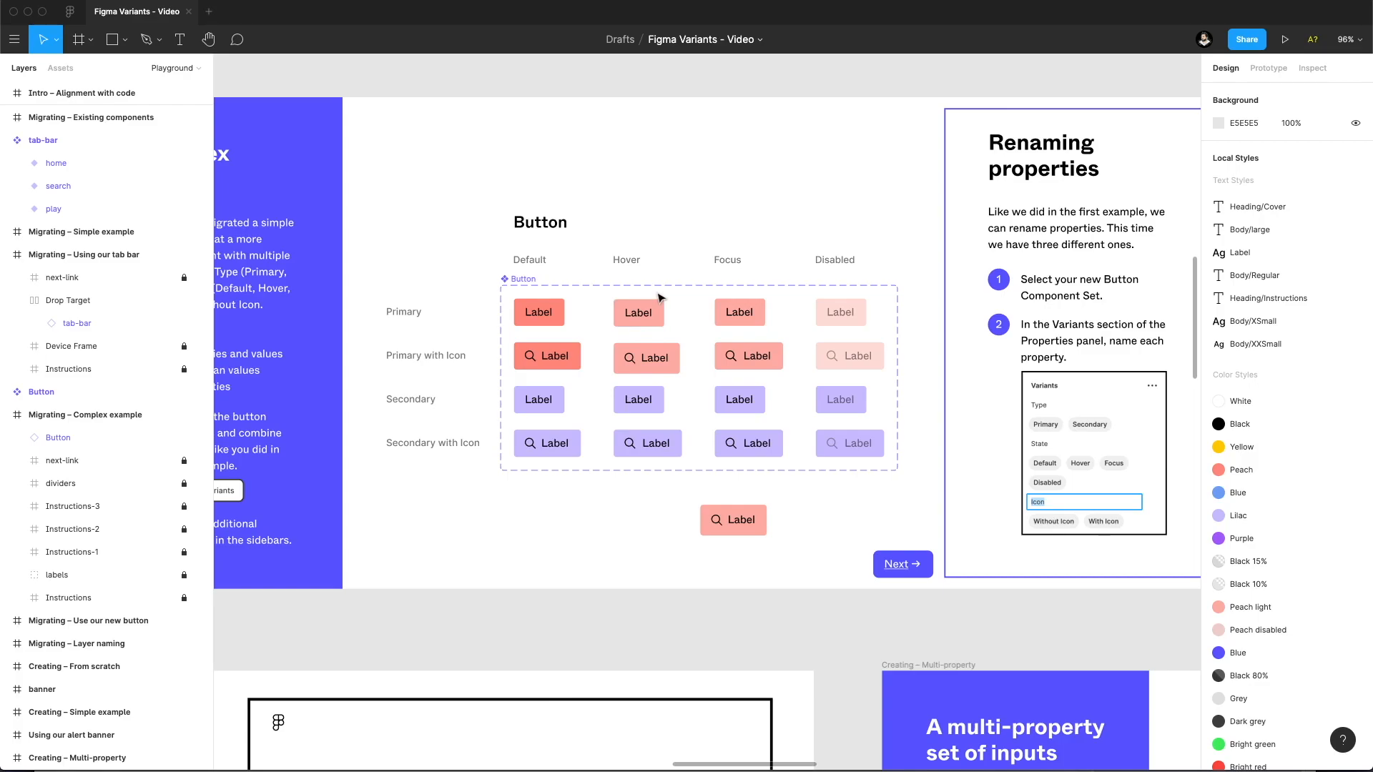
pyautogui.moveTo(809, 469)
pyautogui.mouseDown()
pyautogui.moveTo(476, 451)
pyautogui.moveTo(797, 471)
pyautogui.mouseUp()
pyautogui.moveTo(744, 526); pyautogui.dragTo(493, 517)
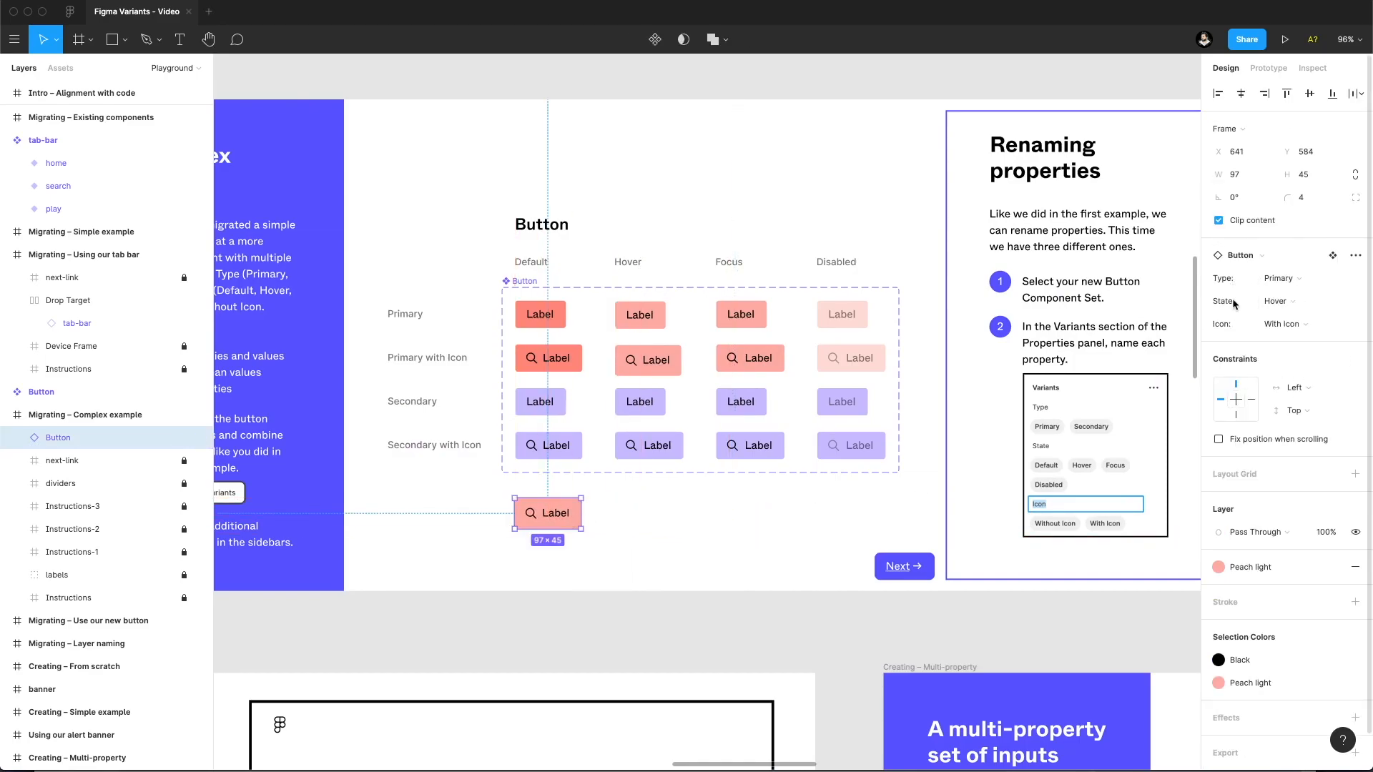
# Check the values offered for the Button instance's Type and Icon properties, leaving both unchanged.
pyautogui.click(1309, 277)
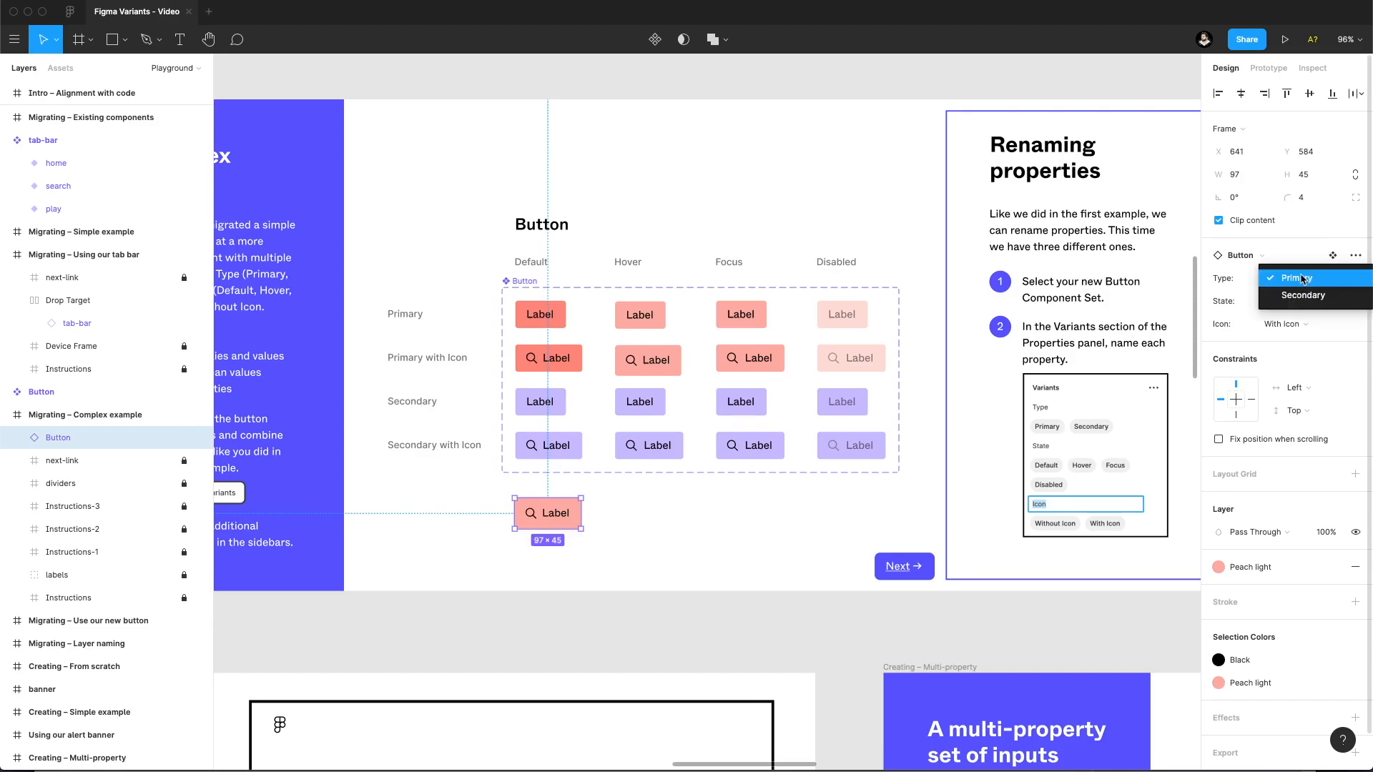
pyautogui.click(1302, 279)
pyautogui.click(1304, 324)
pyautogui.click(1221, 325)
pyautogui.click(1270, 326)
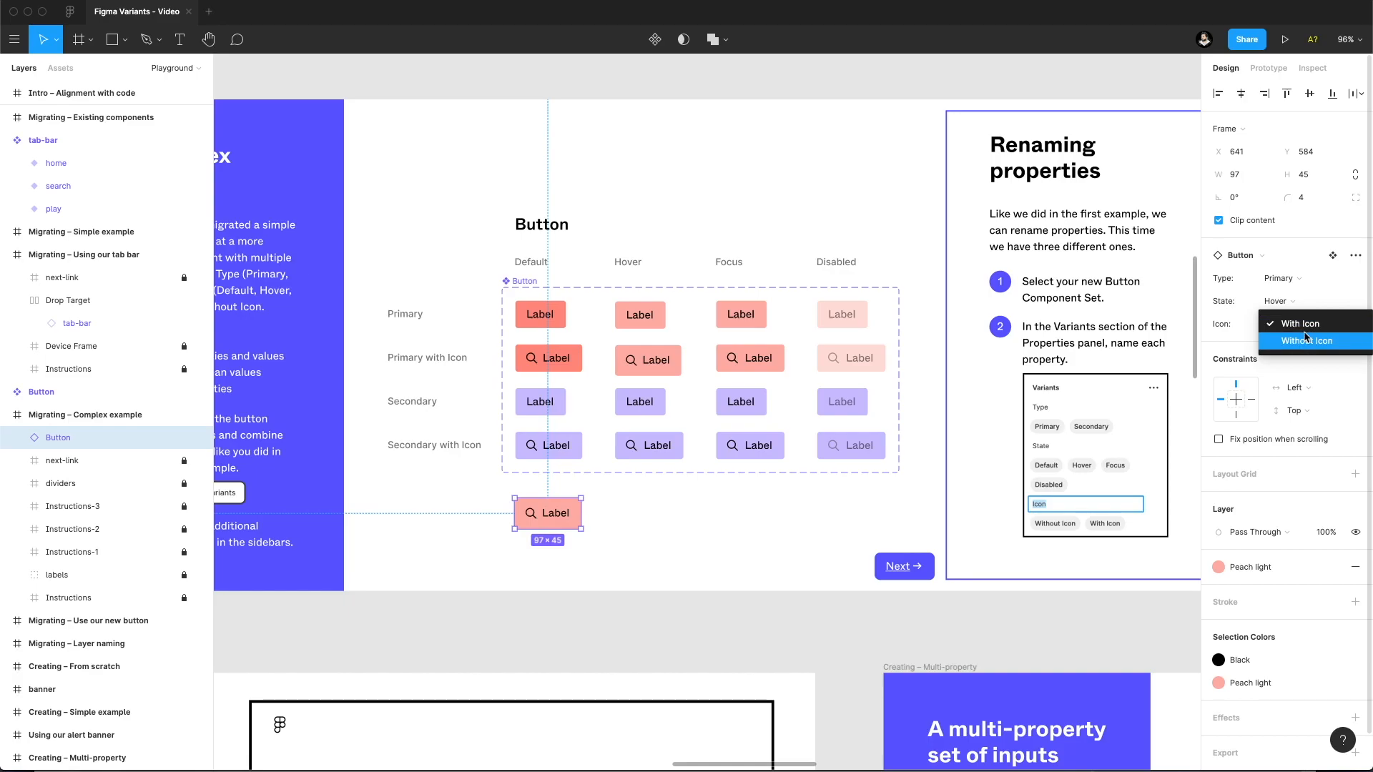
pyautogui.click(1224, 325)
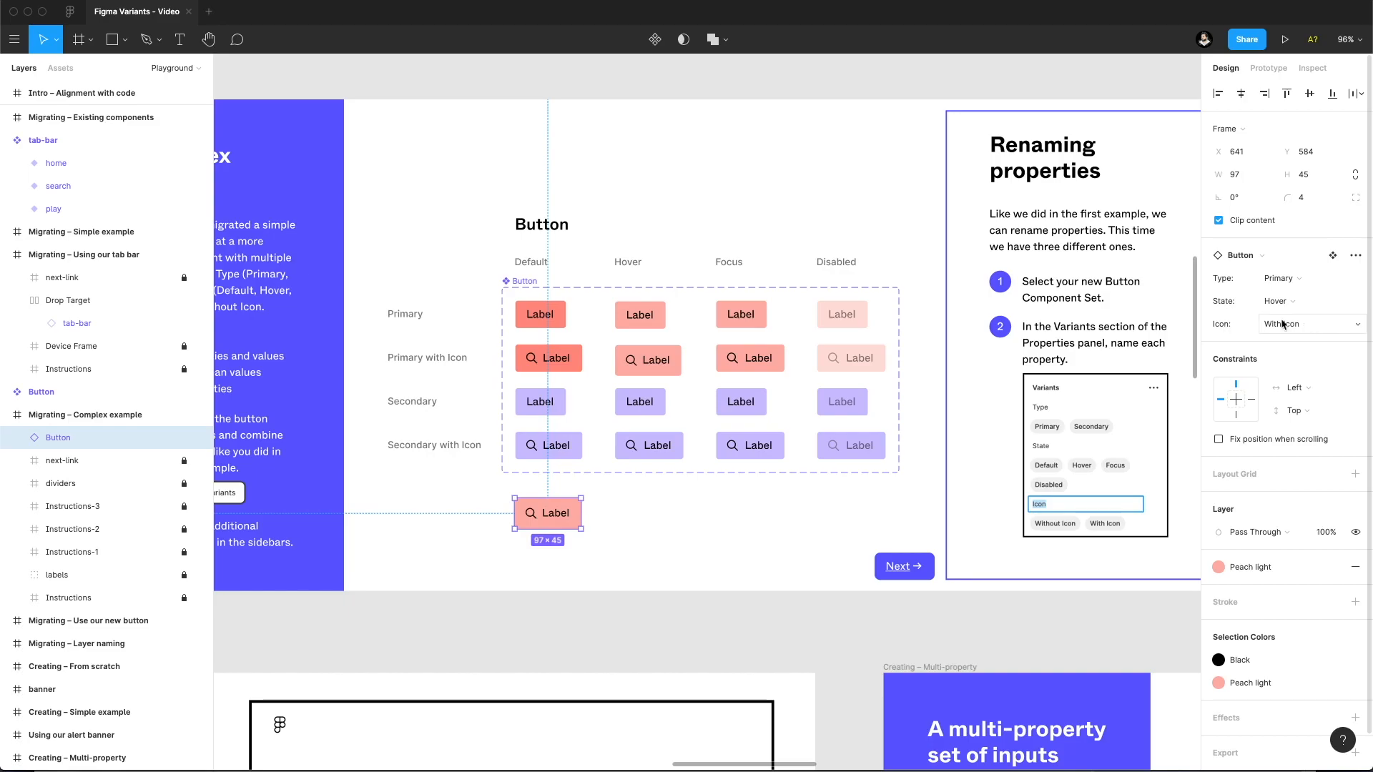
# Select the Button component set and rename its Icon value With Icon to False.
pyautogui.click(508, 288)
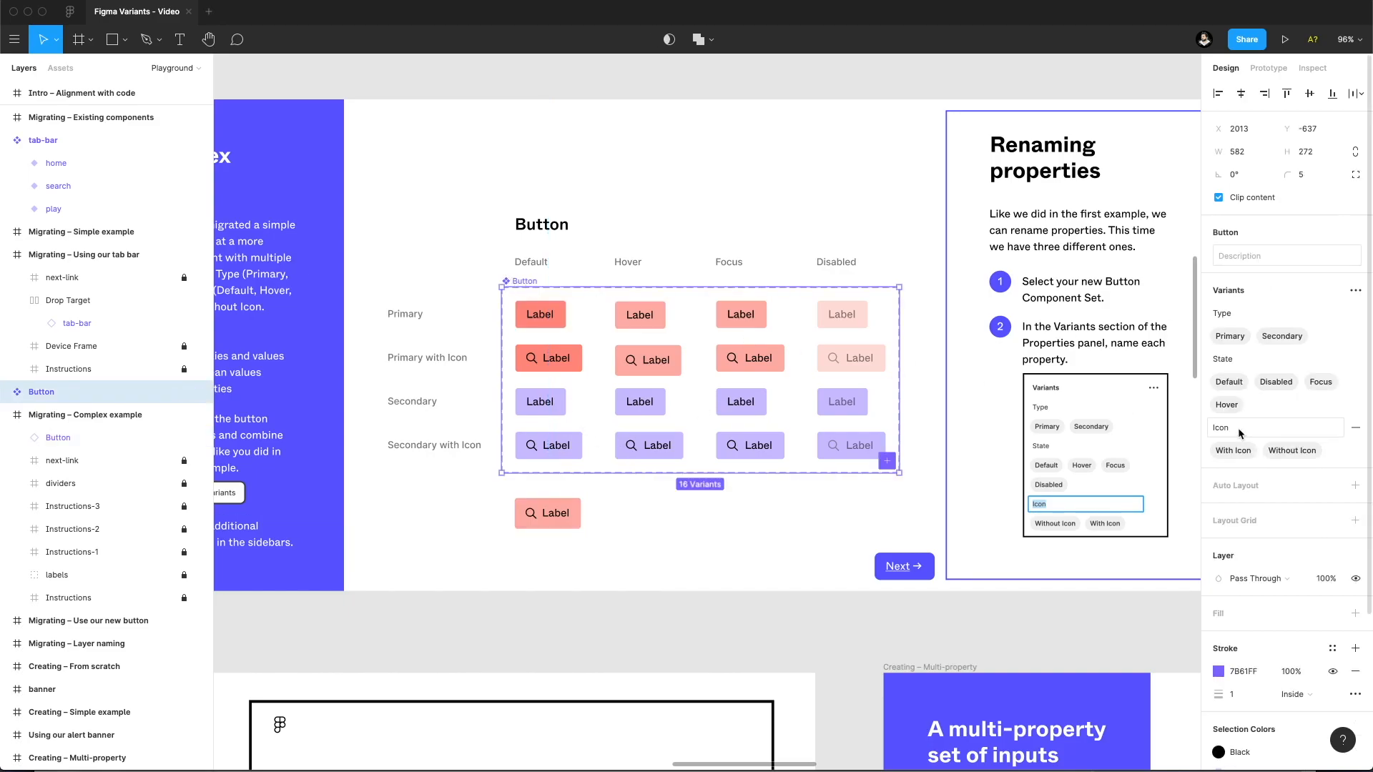
pyautogui.doubleClick(1229, 449)
pyautogui.click(1277, 451)
pyautogui.doubleClick(1234, 451)
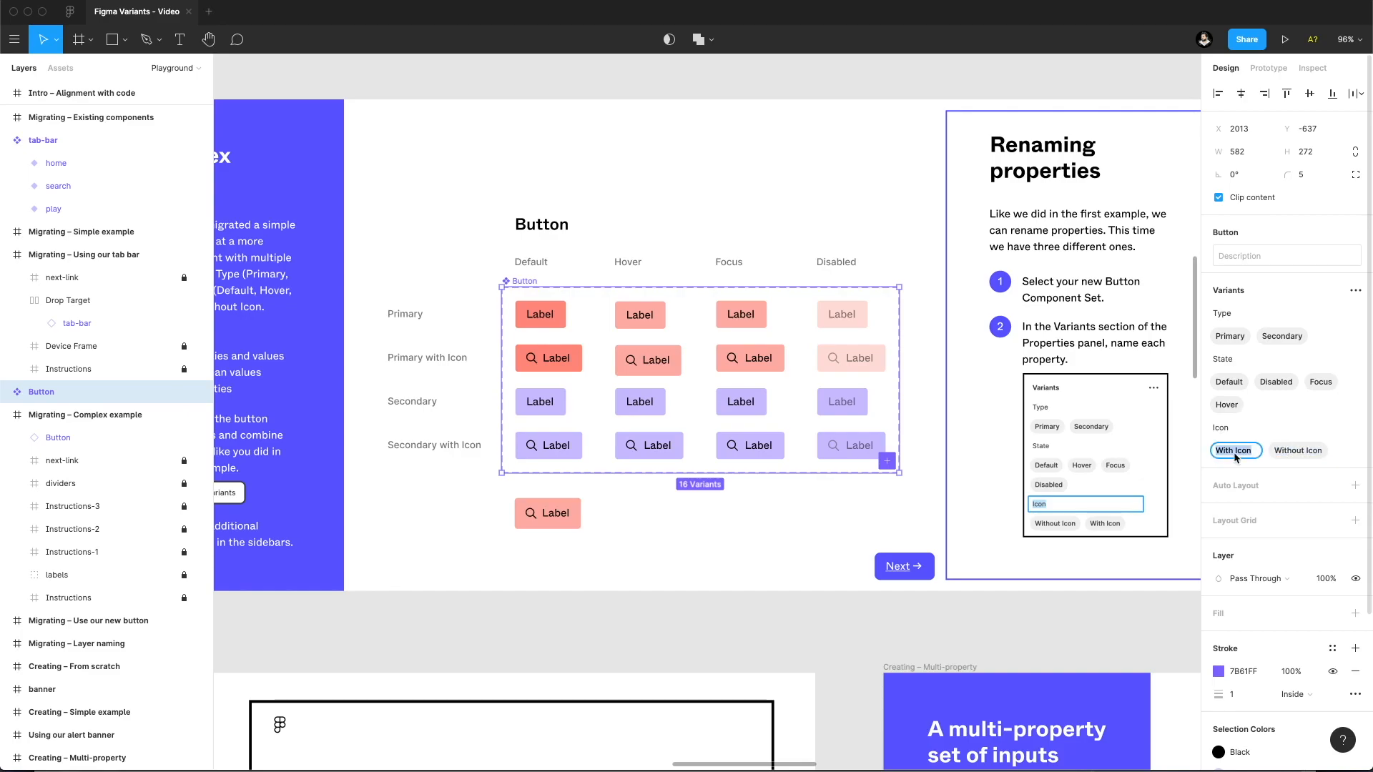
pyautogui.write('False')
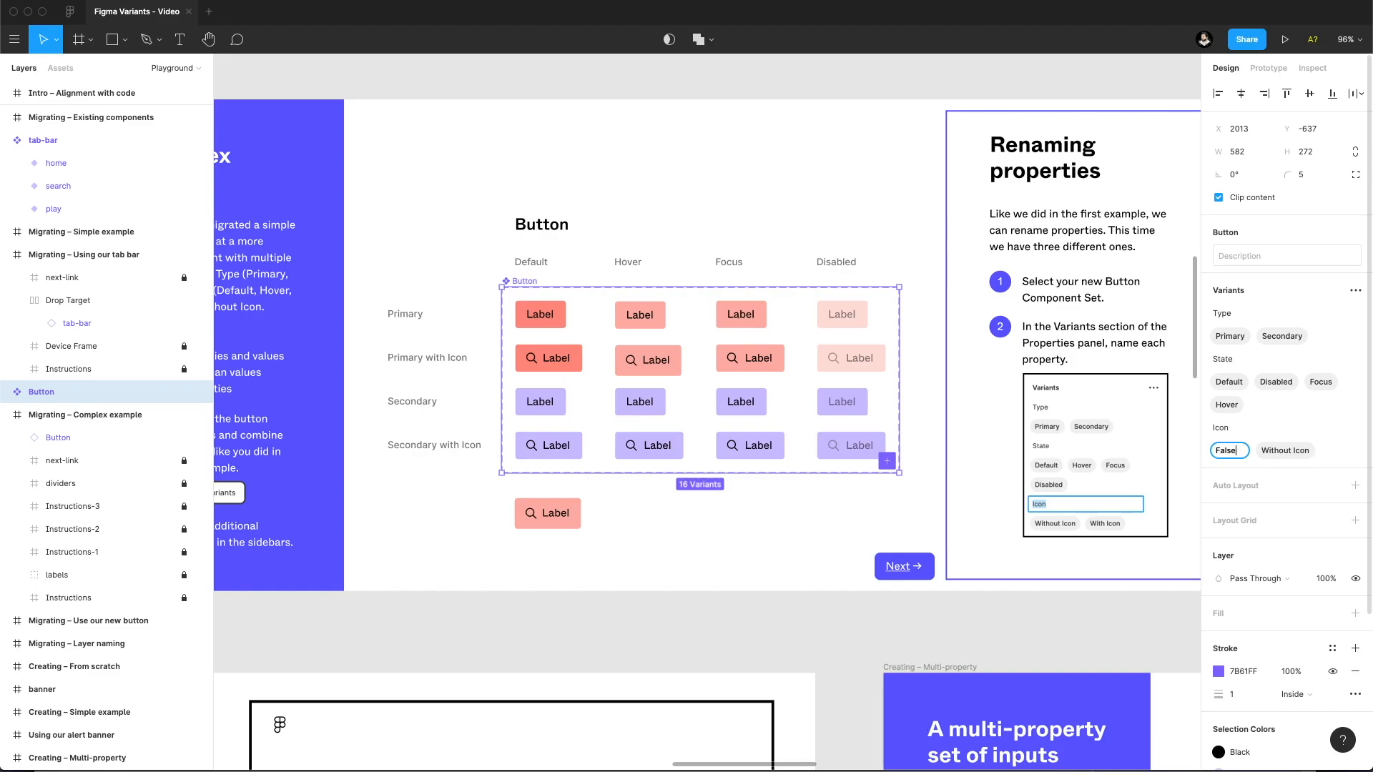
# Try to rename the Icon value Without Icon to False as well, and undo the conflicting edits.
pyautogui.click(1285, 449)
pyautogui.doubleClick(1284, 450)
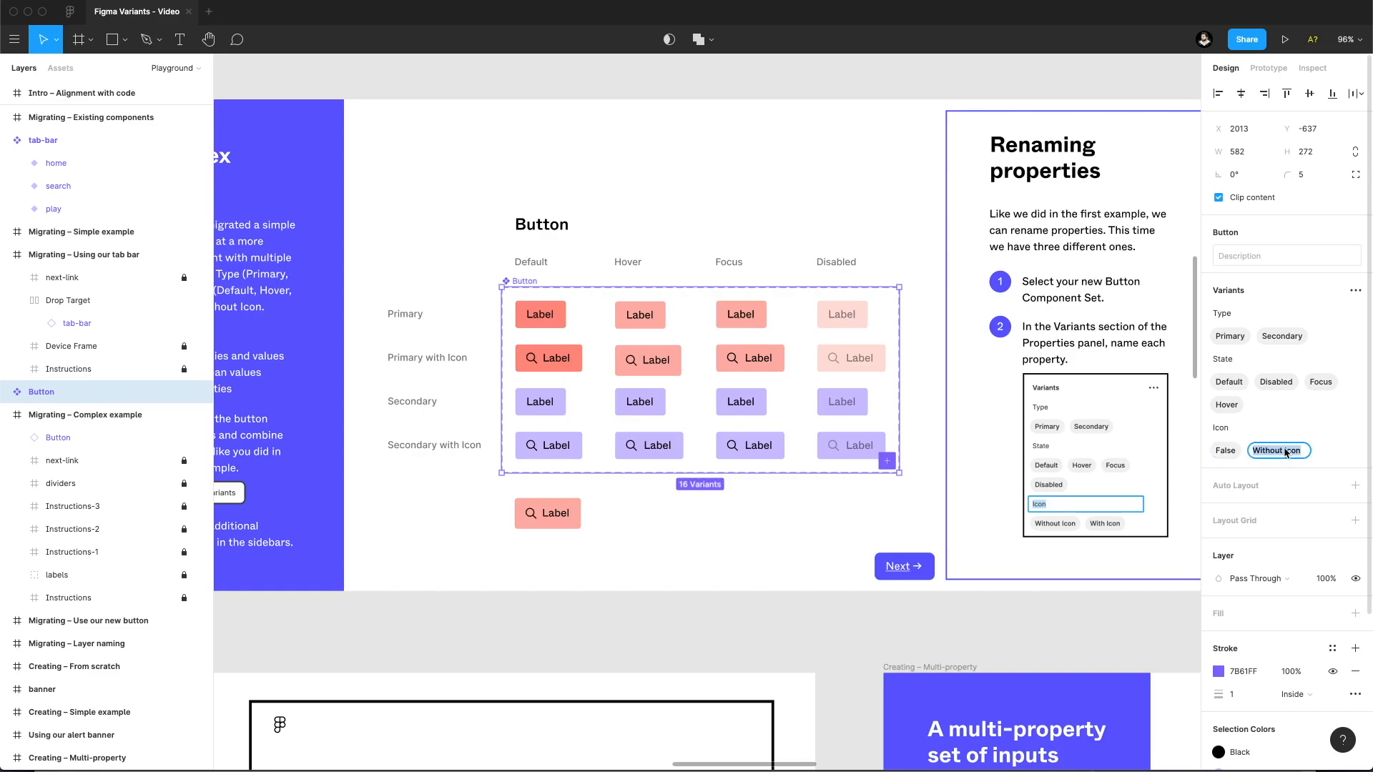
pyautogui.press('BackSpace')
pyautogui.write('False')
pyautogui.press('Return')
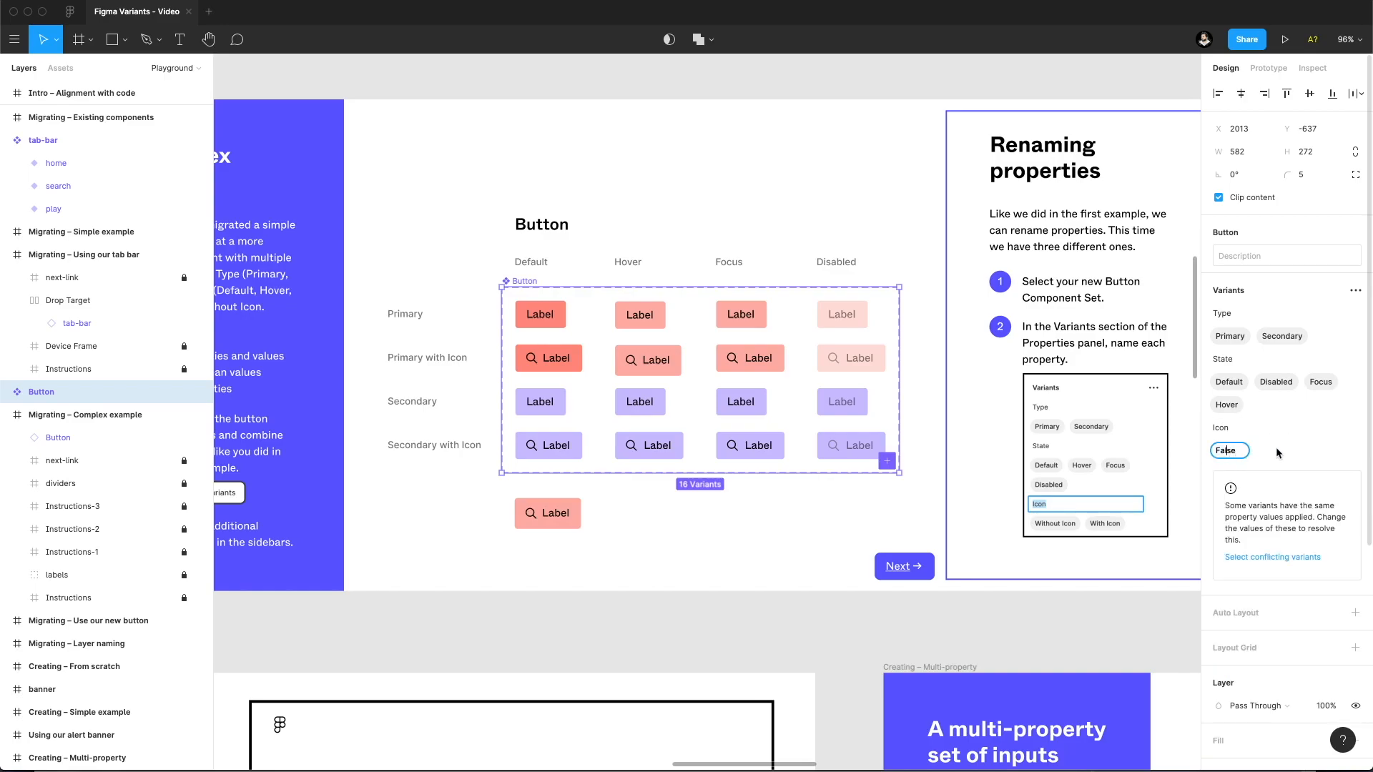
pyautogui.write('T')
pyautogui.press('Return')
pyautogui.press('super+z')
pyautogui.press('super+z')
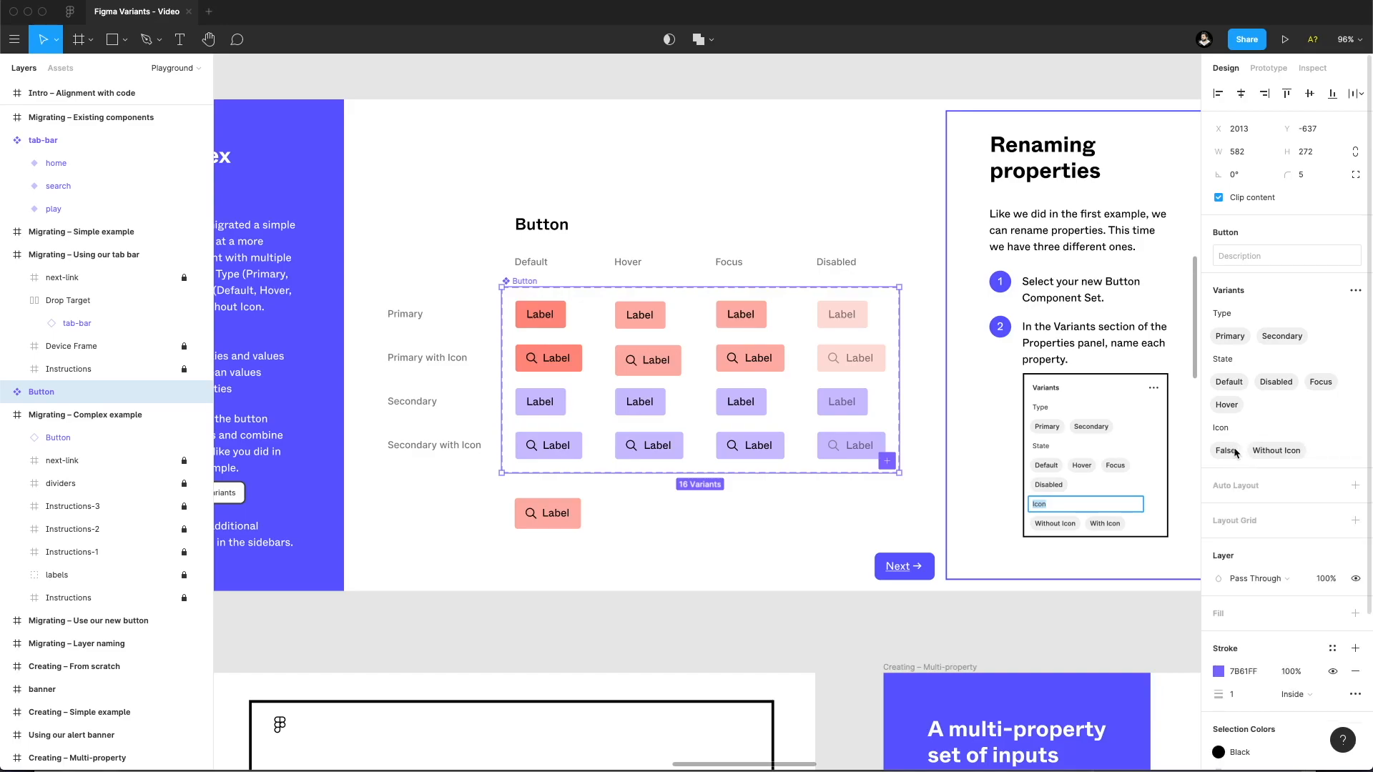
# Name the Button set's Icon values True for the variants with an icon and False for Without Icon, and order False first.
pyautogui.doubleClick(1234, 452)
pyautogui.write('True')
pyautogui.doubleClick(1279, 453)
pyautogui.write('False')
pyautogui.press('Return')
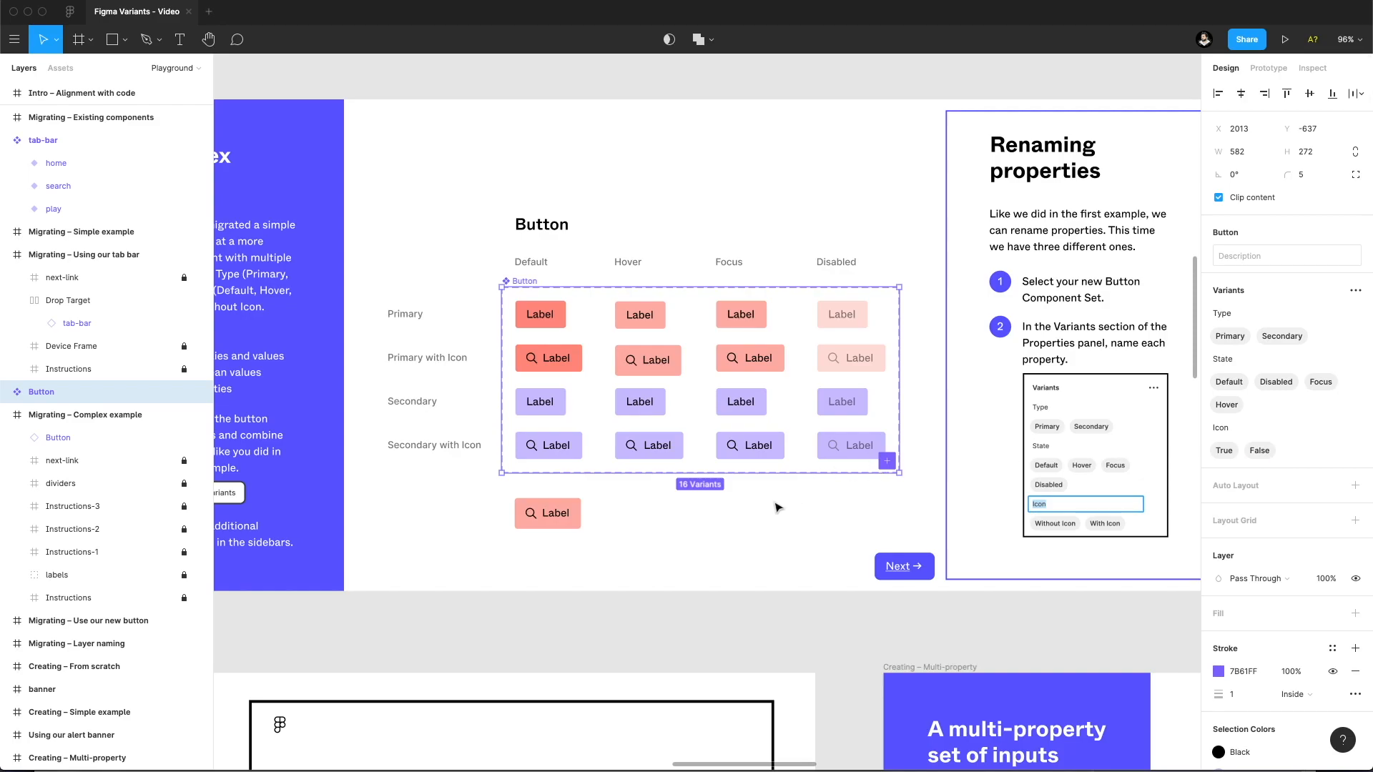
pyautogui.moveTo(1259, 451); pyautogui.dragTo(1226, 446)
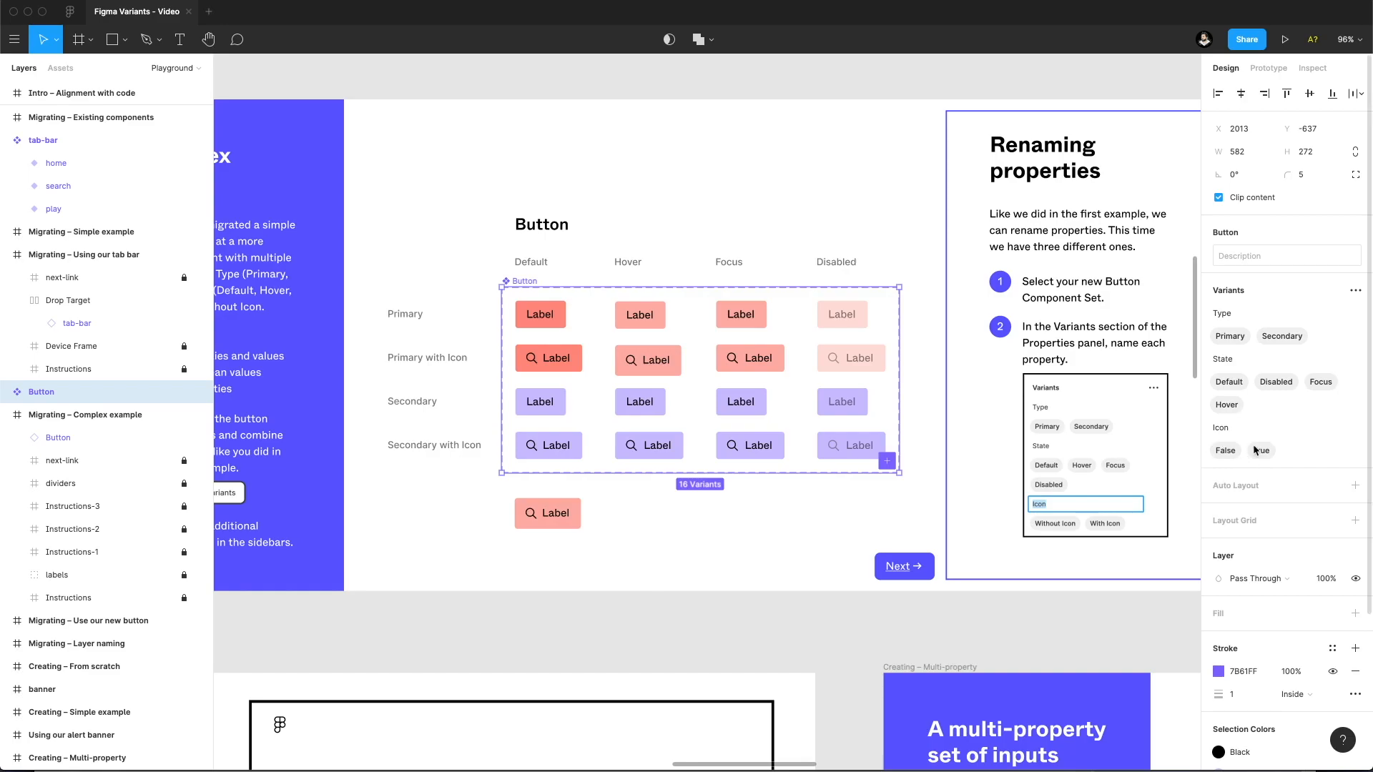
# Switch off the Icon property on the placed Button instance and deselect it.
pyautogui.click(674, 497)
pyautogui.click(573, 501)
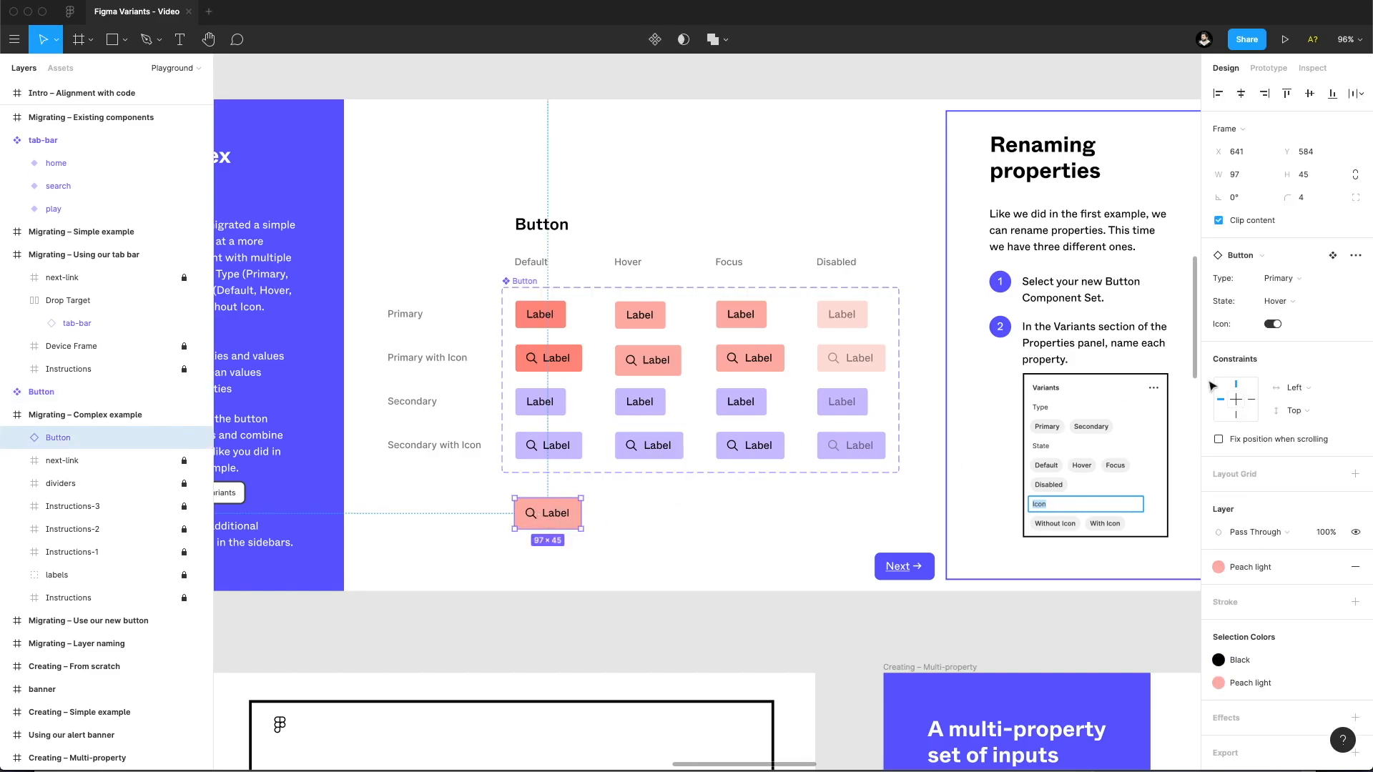
pyautogui.click(1271, 325)
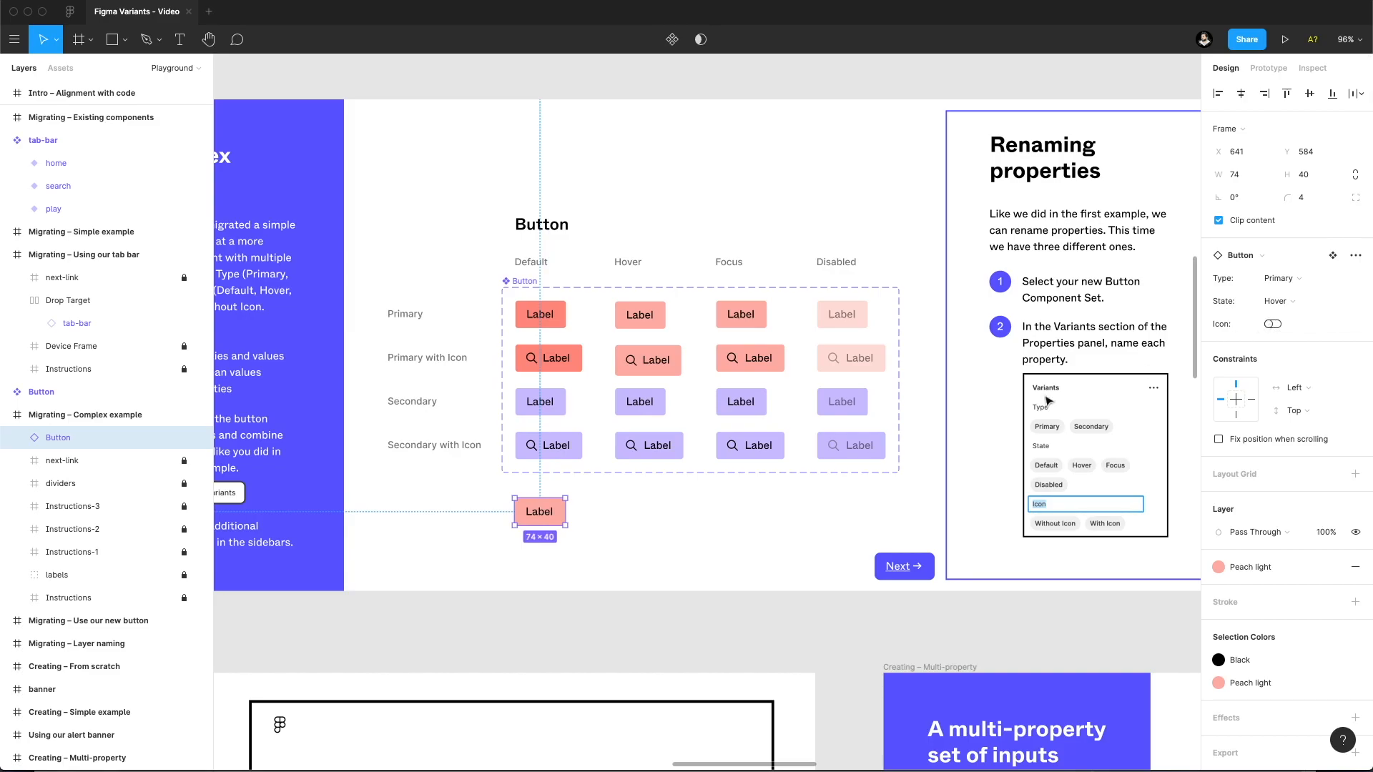
pyautogui.click(758, 529)
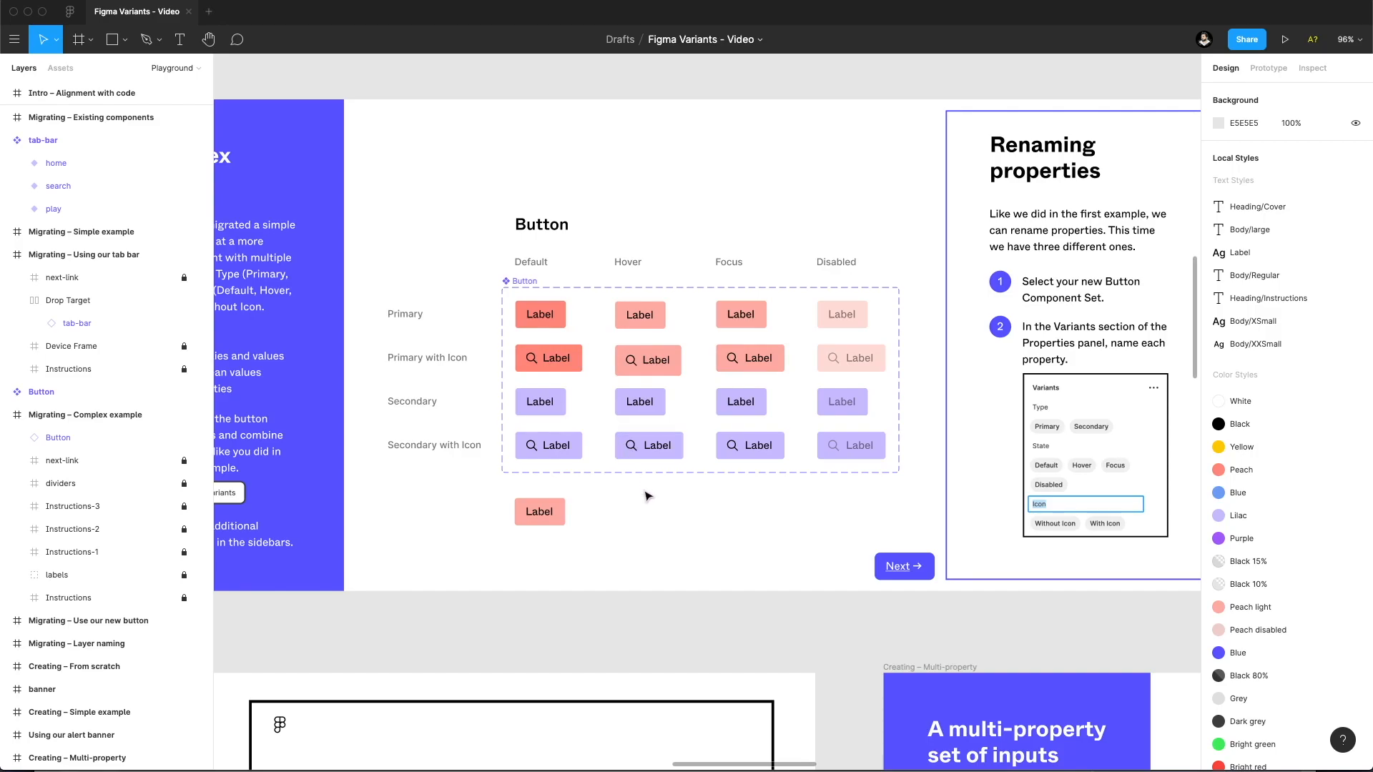
# Look over the Boolean values notes and the Creating – From scratch section, up to the alert banner in Creating – Simple example.
pyautogui.scroll(1, 658, 498)
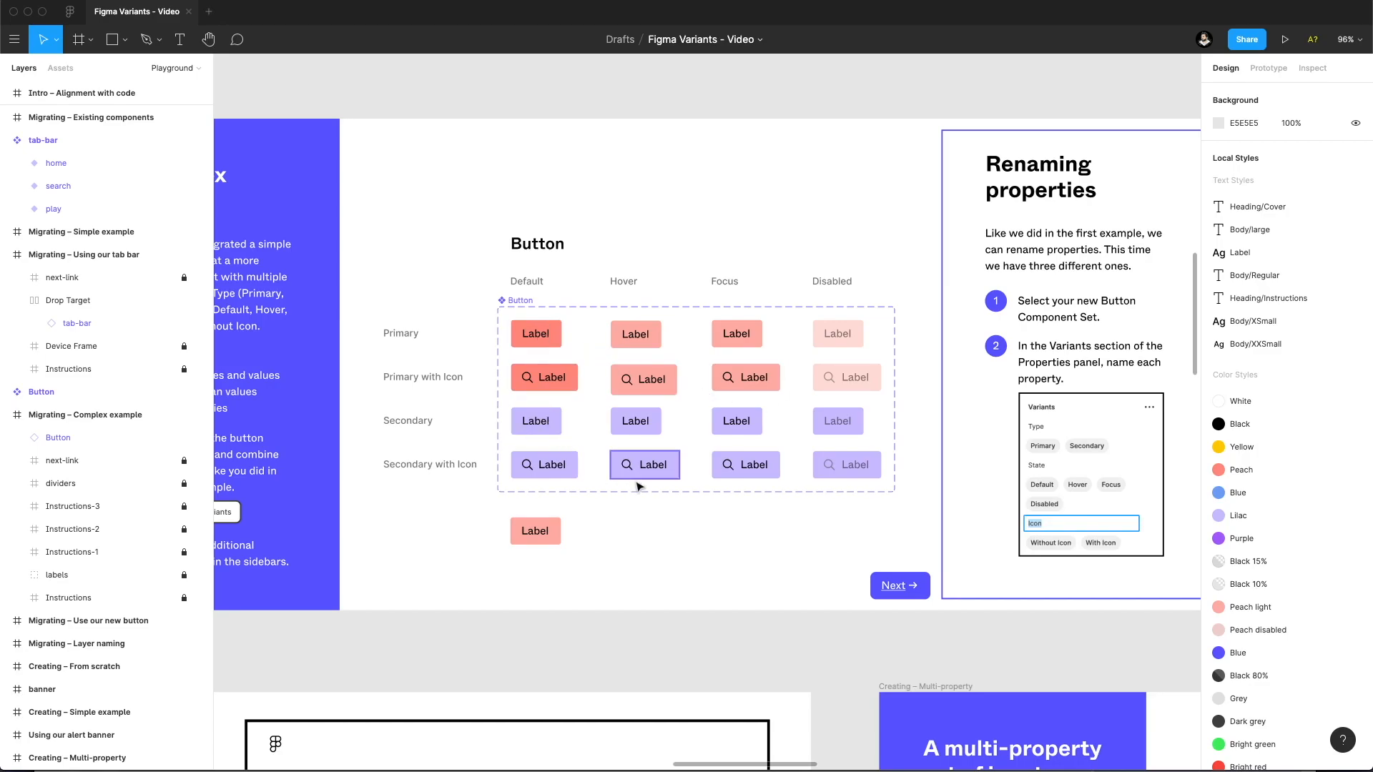
pyautogui.scroll(-10, 719, 505)
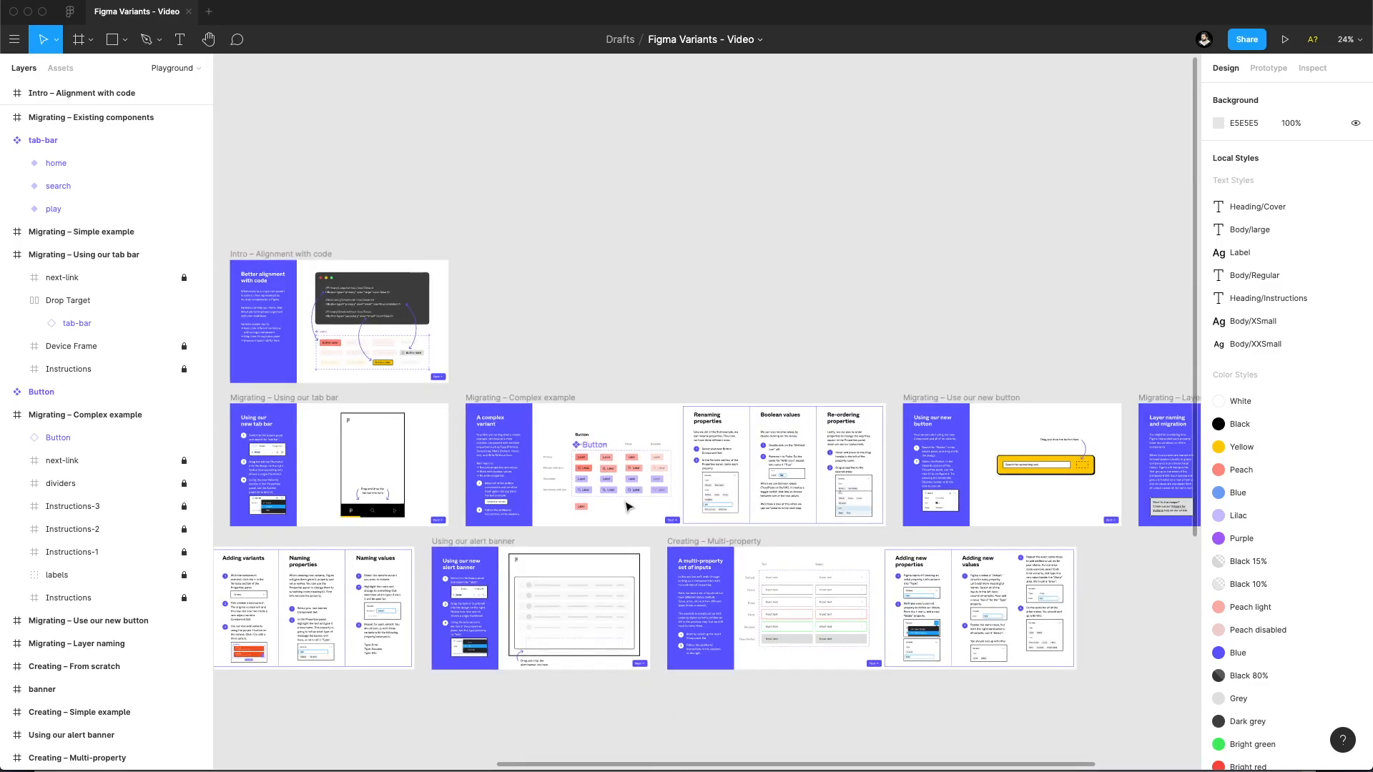
pyautogui.moveTo(626, 502); pyautogui.dragTo(981, 354)
pyautogui.hscroll(-5, 519, 406)
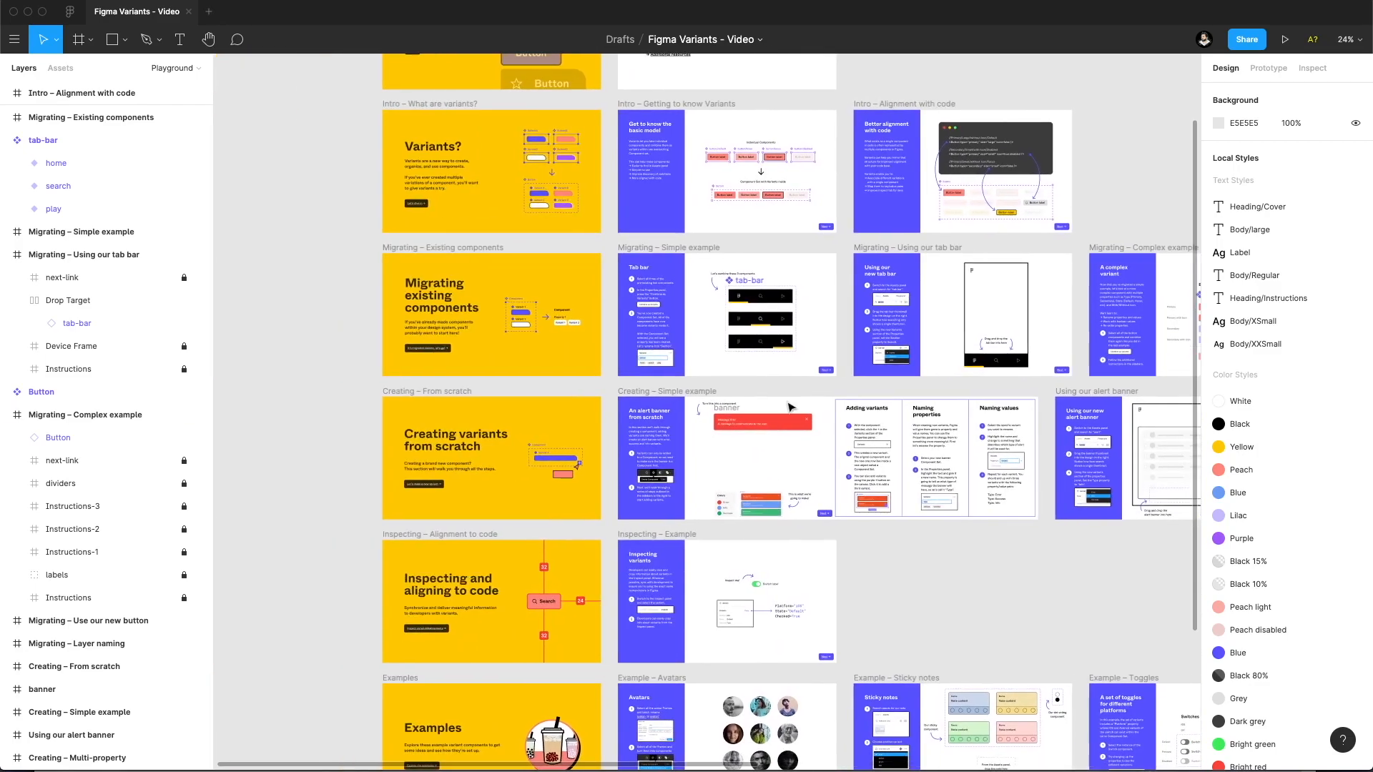
pyautogui.scroll(5, 509, 440)
pyautogui.hscroll(-3, 544, 429)
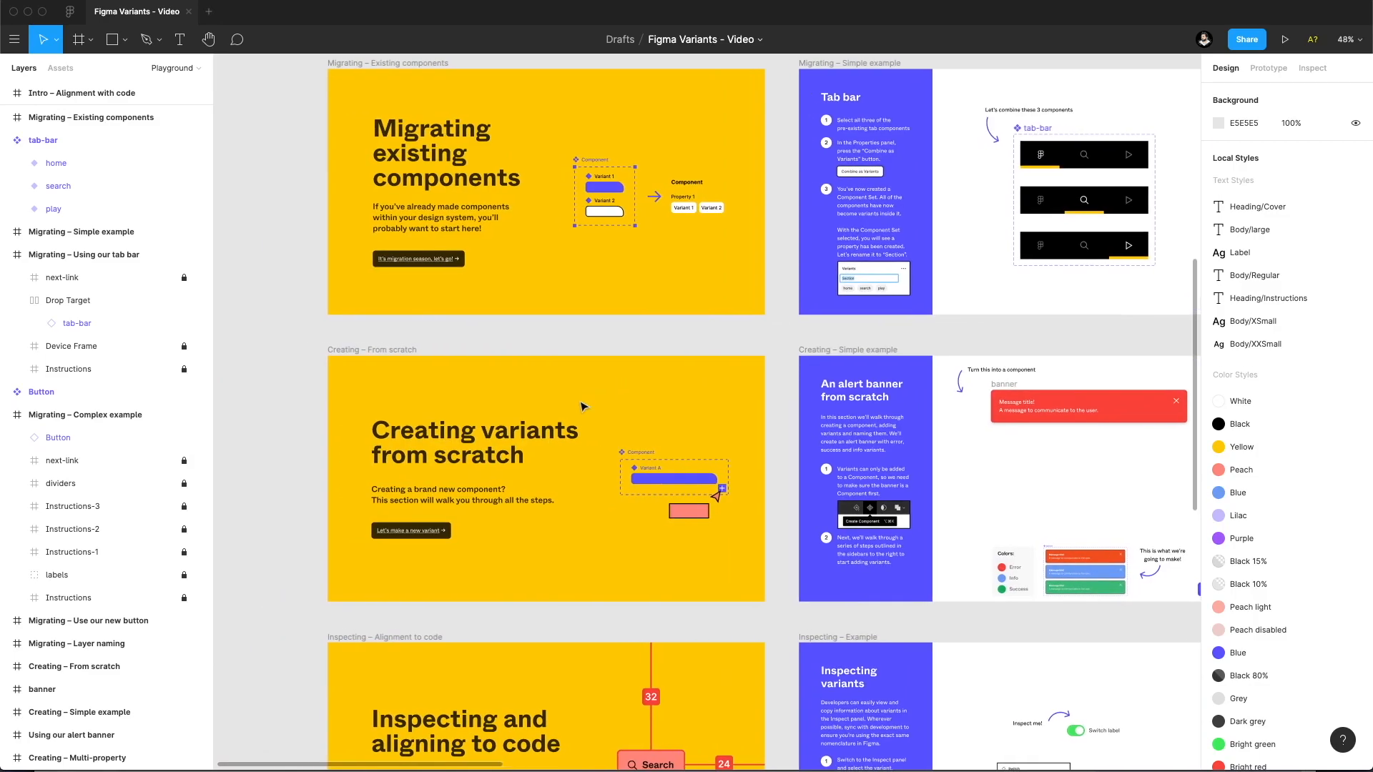
pyautogui.scroll(5, 717, 304)
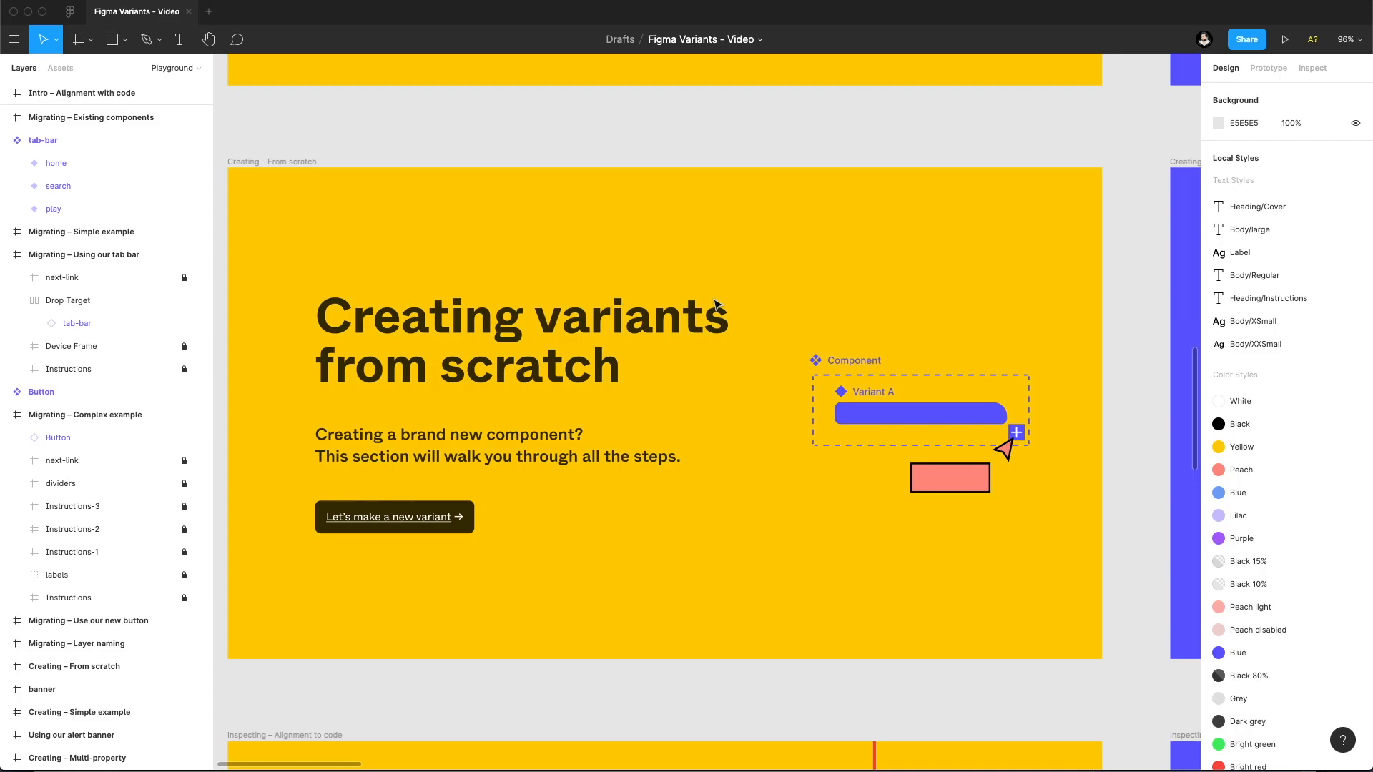
pyautogui.moveTo(860, 298); pyautogui.dragTo(371, 268)
pyautogui.moveTo(818, 288); pyautogui.dragTo(377, 321)
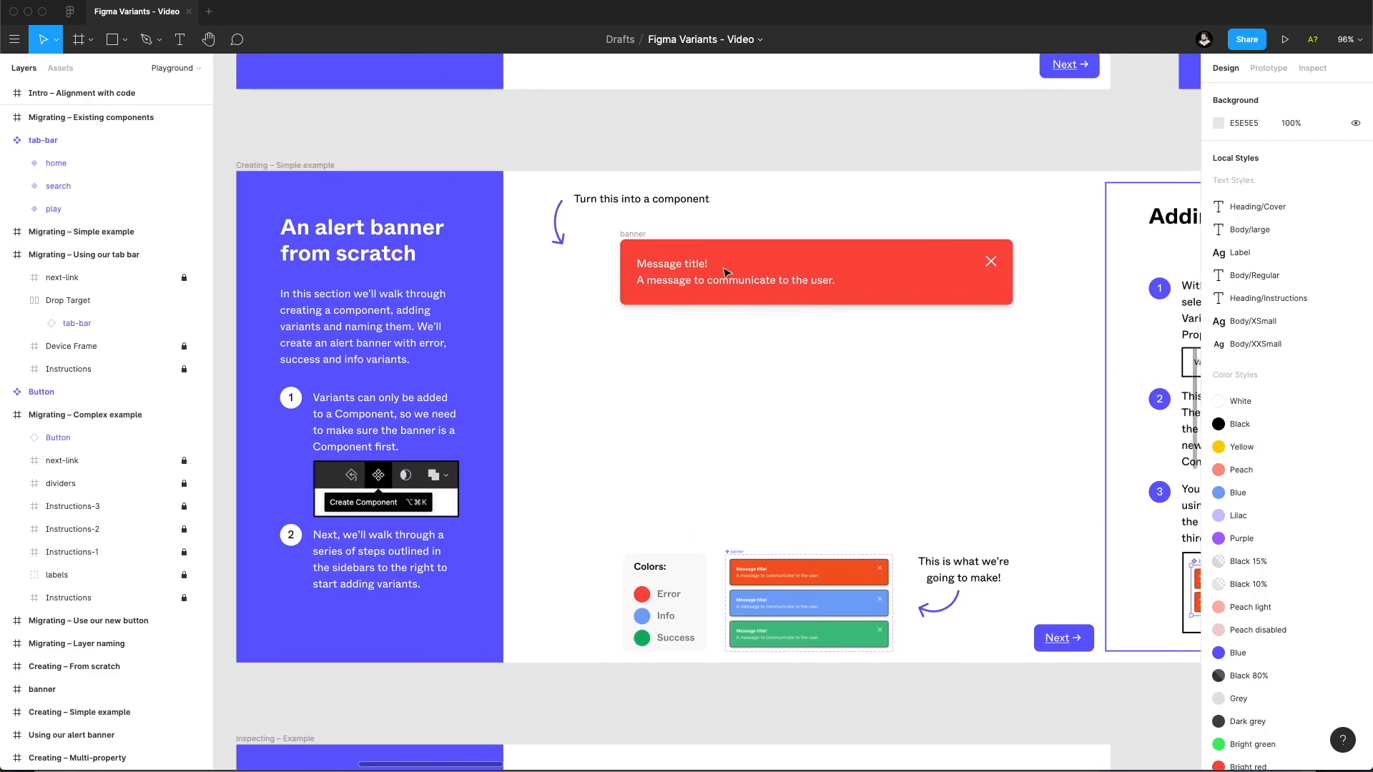
# Turn the red banner frame in Creating – Simple example into a component.
pyautogui.click(634, 234)
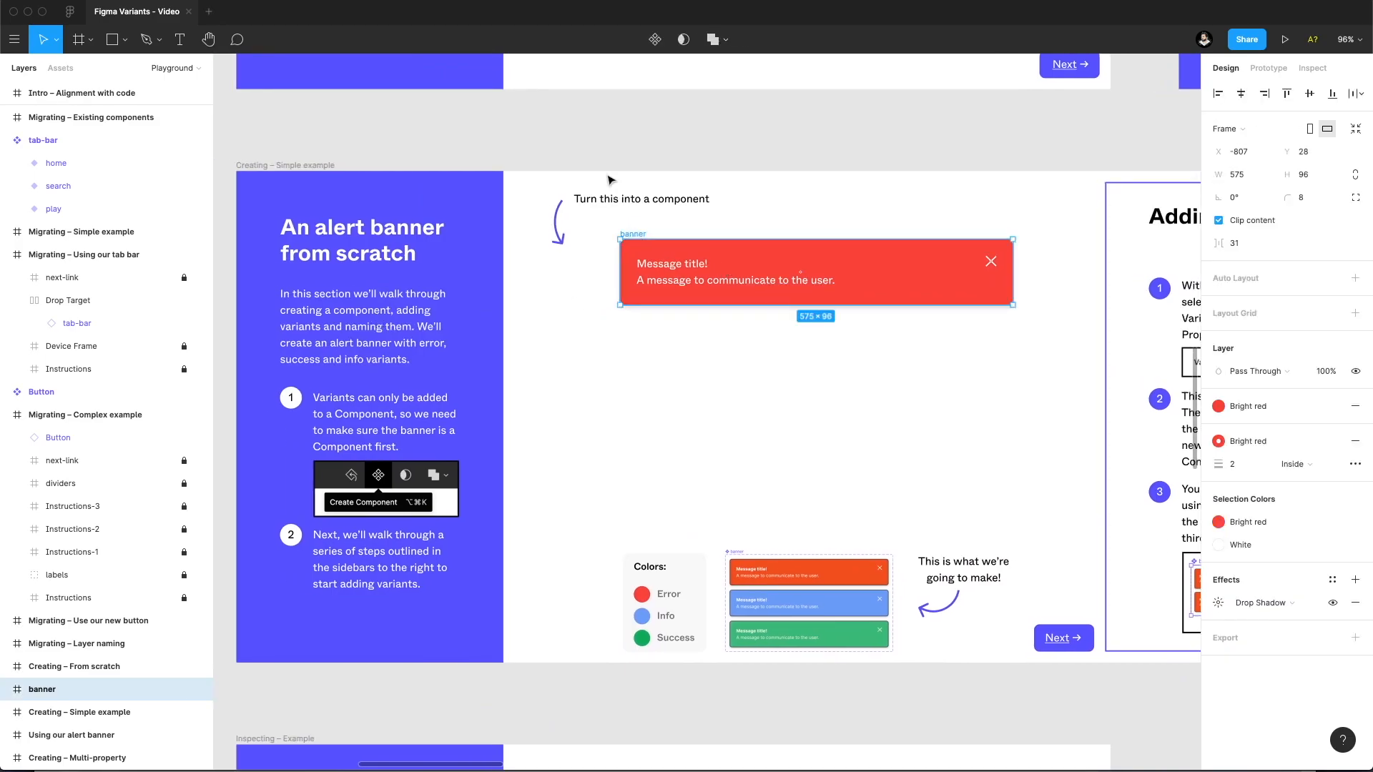
pyautogui.rightClick(633, 235)
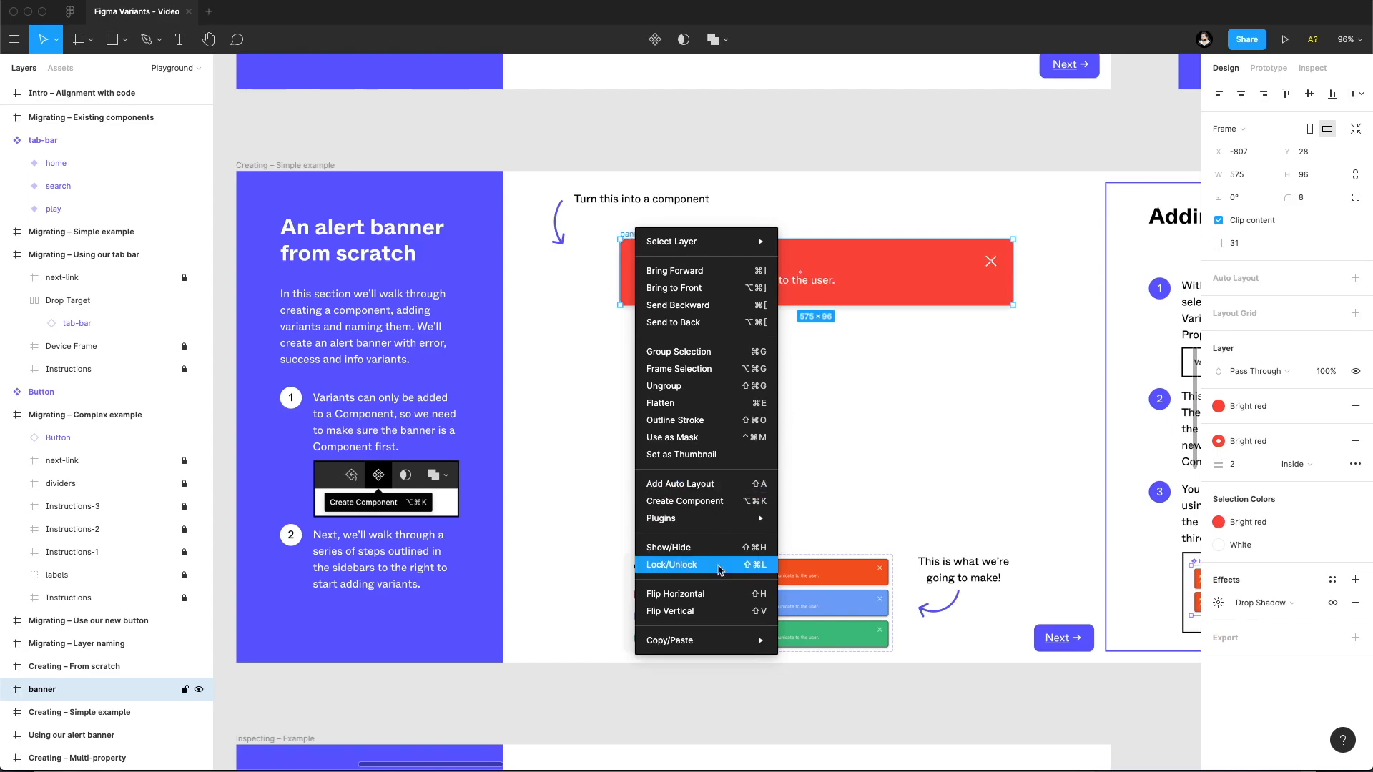
pyautogui.click(672, 499)
pyautogui.moveTo(643, 237)
pyautogui.mouseDown()
pyautogui.moveTo(642, 290)
pyautogui.moveTo(644, 237)
pyautogui.mouseUp()
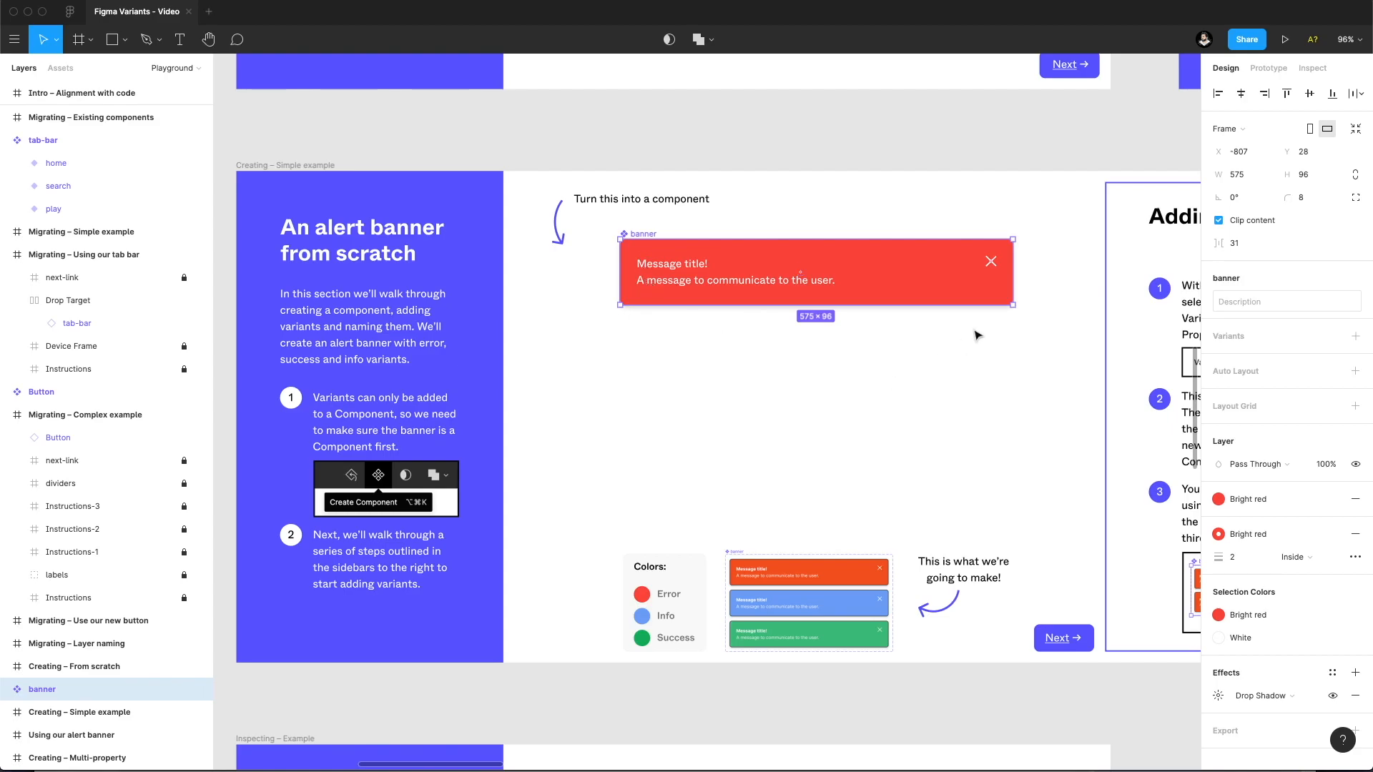
pyautogui.moveTo(949, 333); pyautogui.dragTo(858, 346)
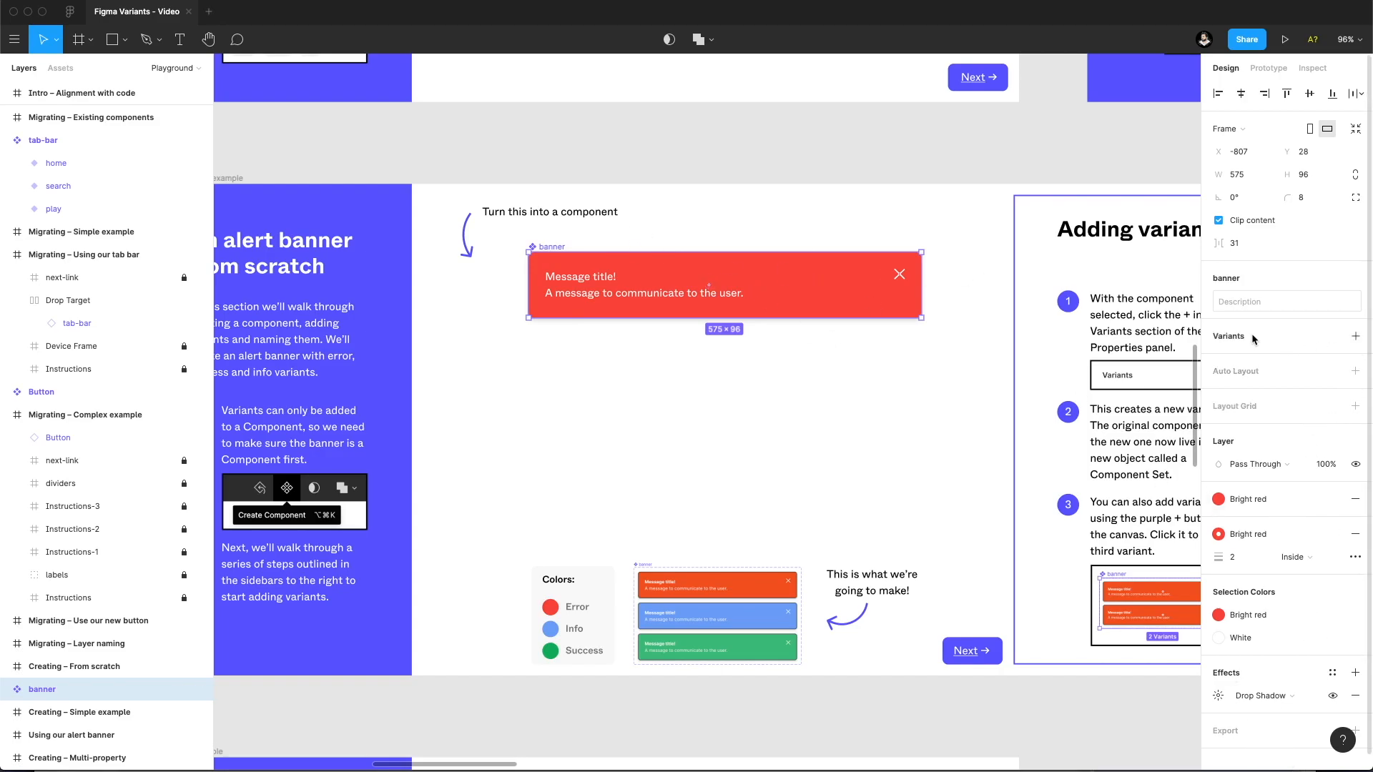
# Add a second variant to the banner component and name its property value Info.
pyautogui.click(1356, 336)
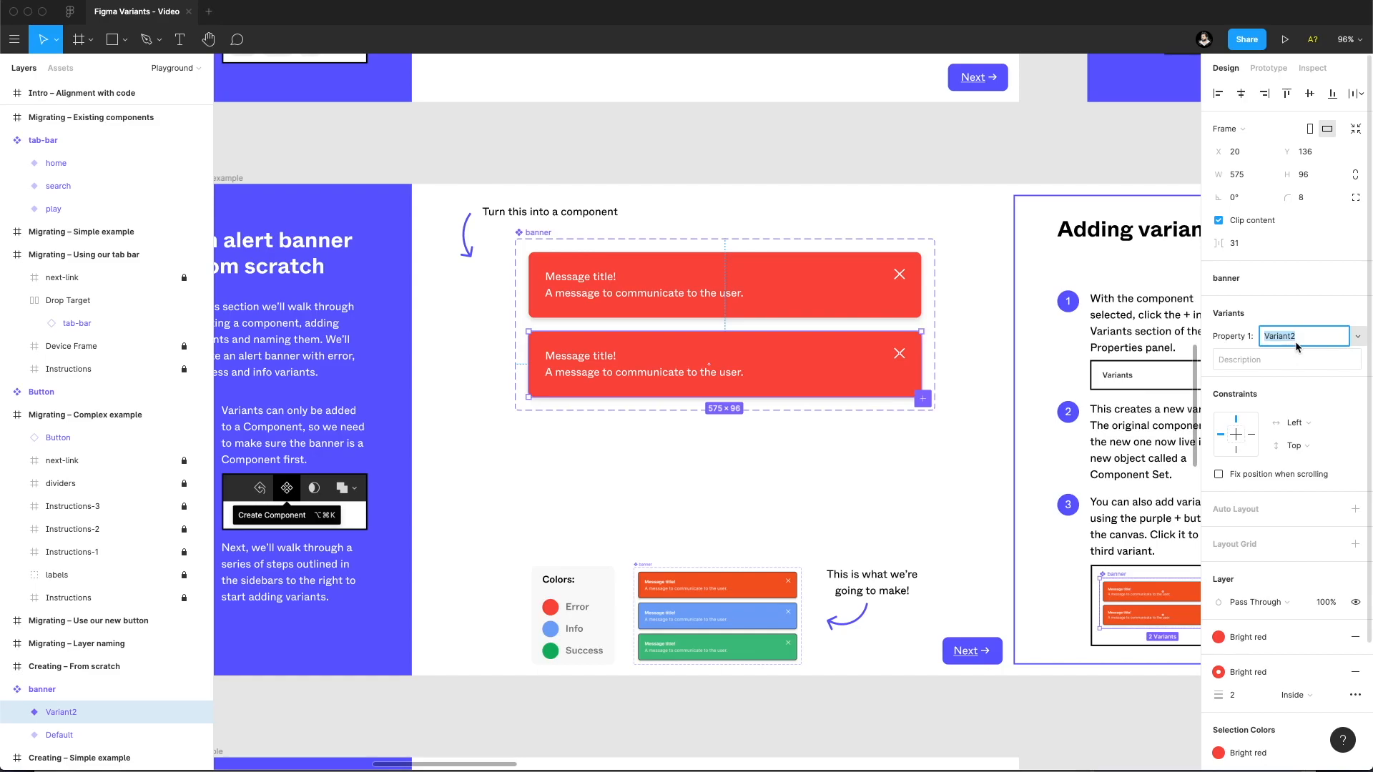
pyautogui.write('Info')
pyautogui.press('Return')
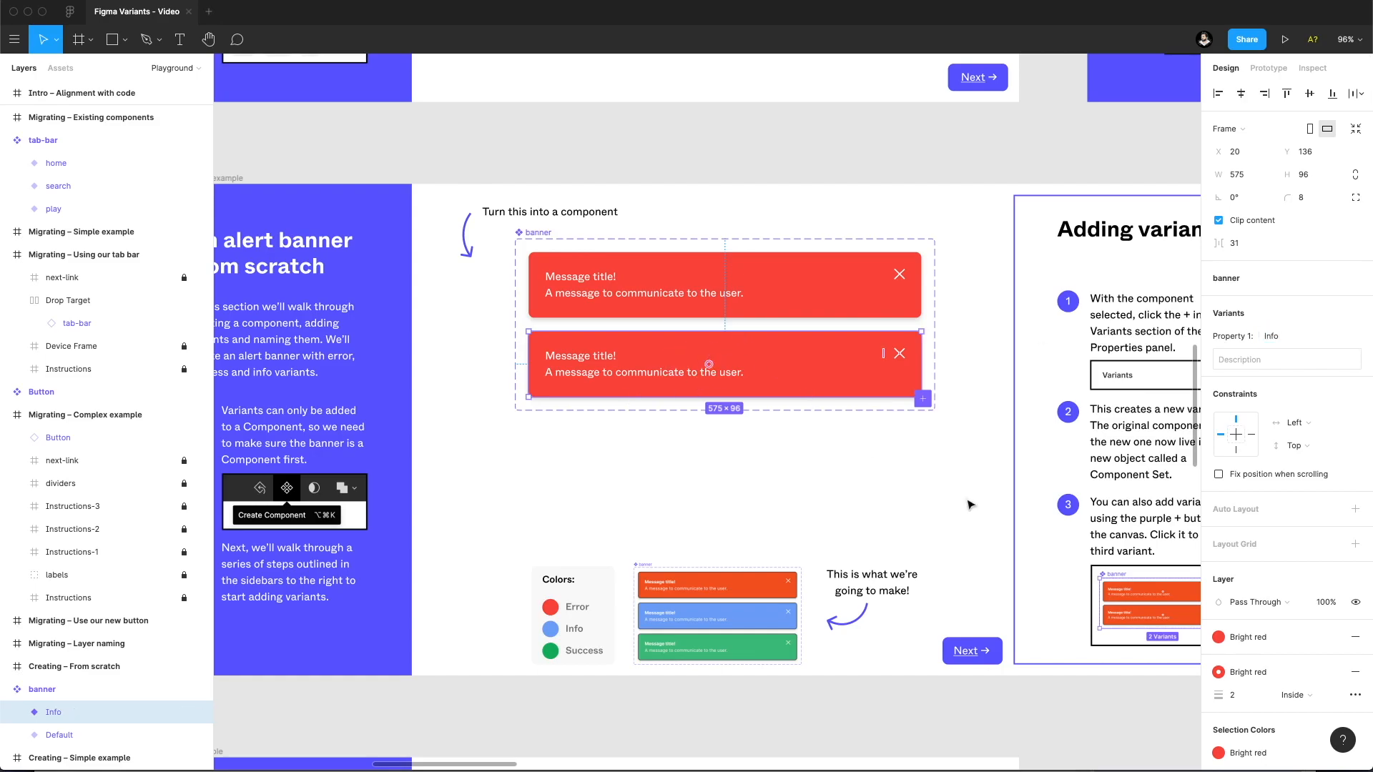
# Apply the Blue colour style to both the fill and the stroke of the Info banner variant.
pyautogui.click(1251, 629)
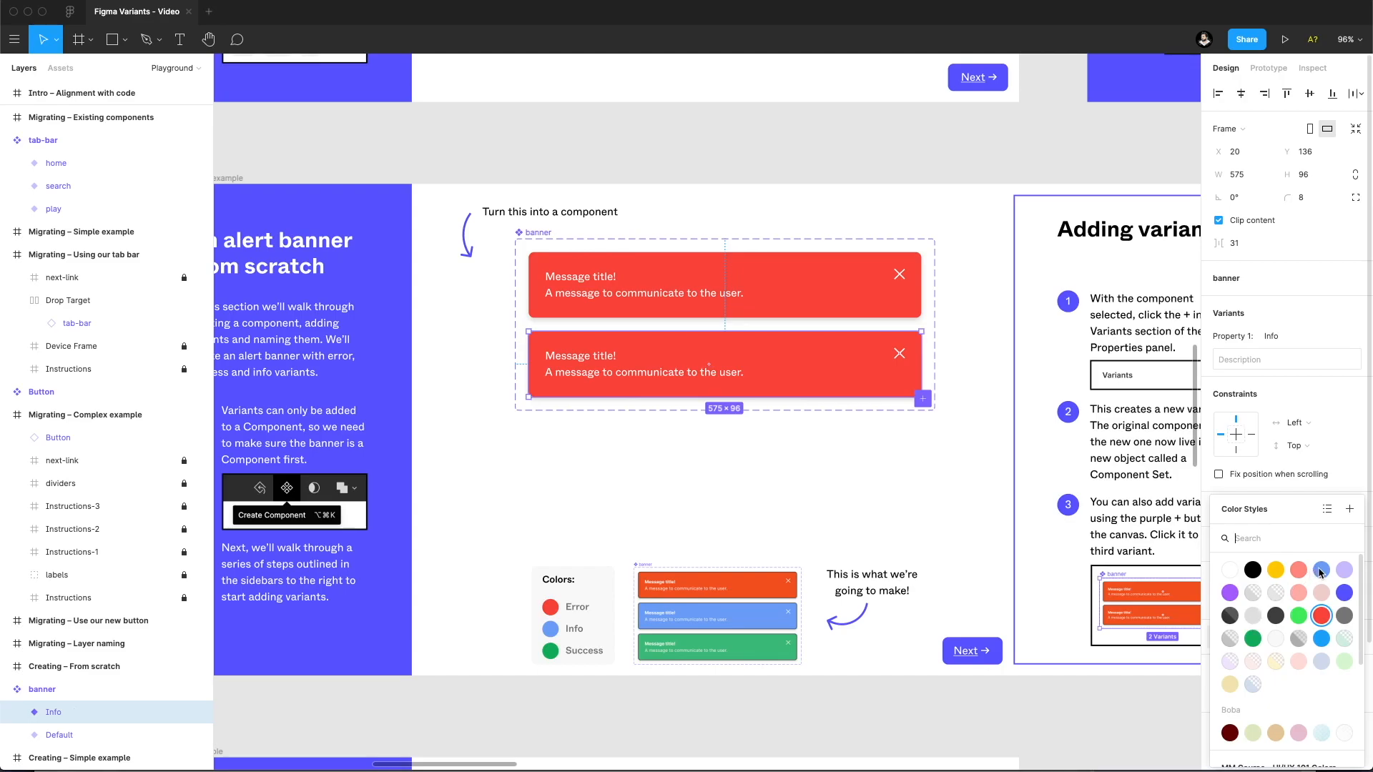
pyautogui.click(1319, 571)
pyautogui.click(1258, 666)
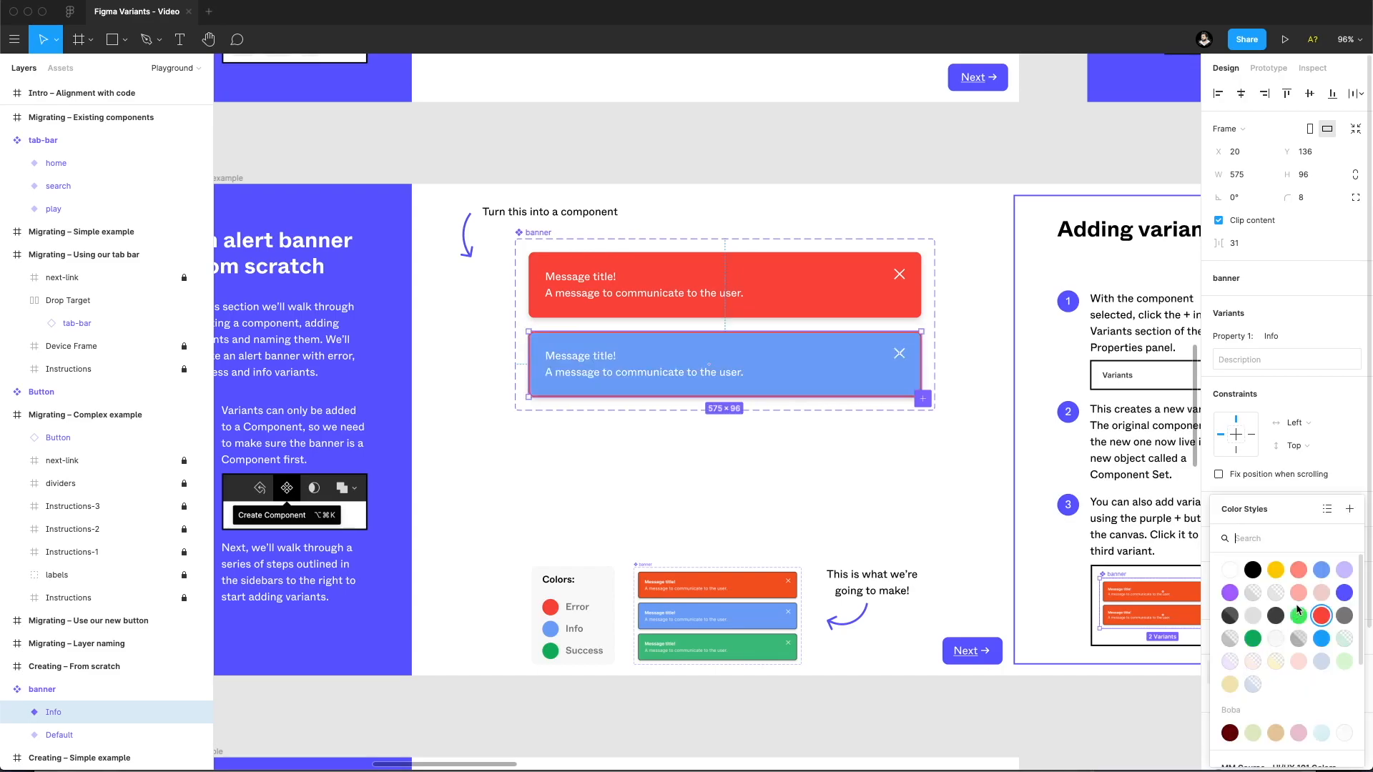
pyautogui.click(1321, 571)
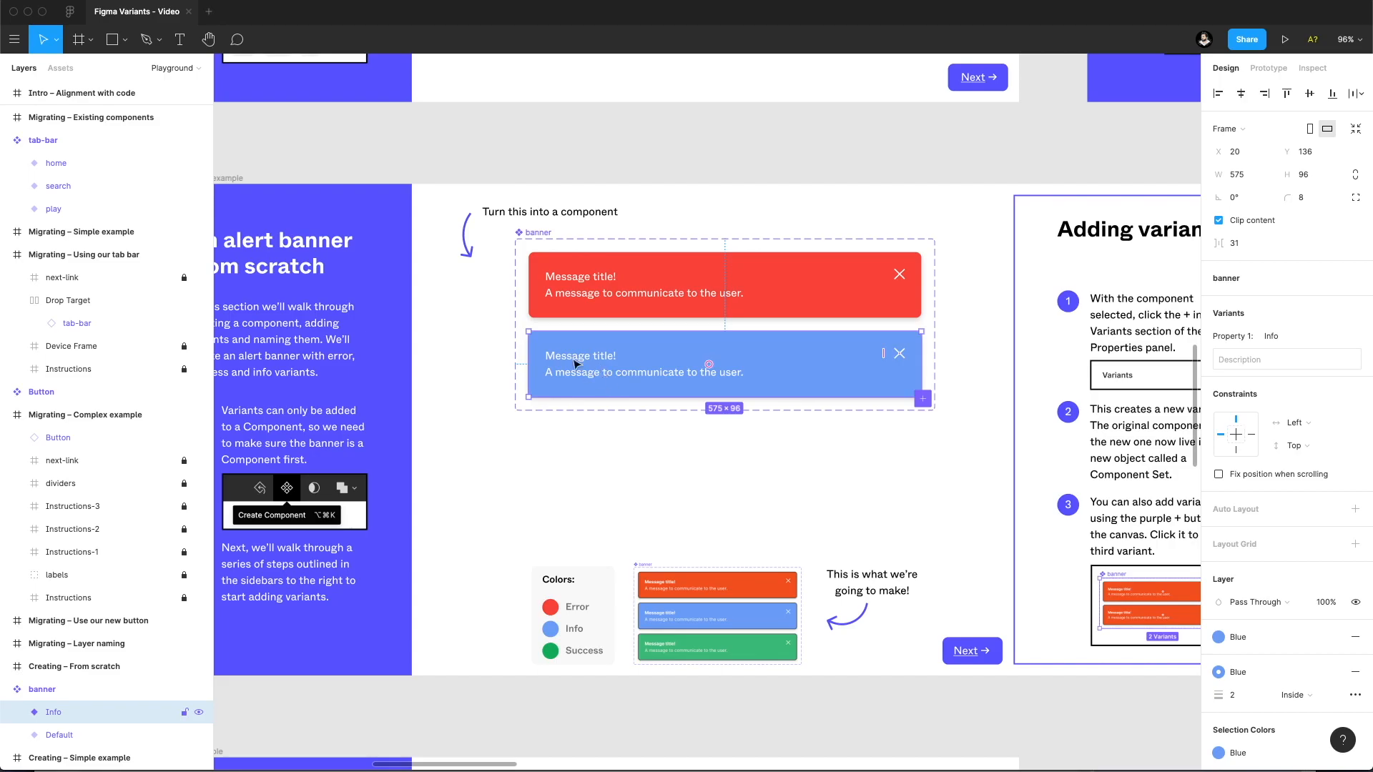
# Rename the banner component set's Property 1 to Type.
pyautogui.click(543, 234)
pyautogui.click(1247, 337)
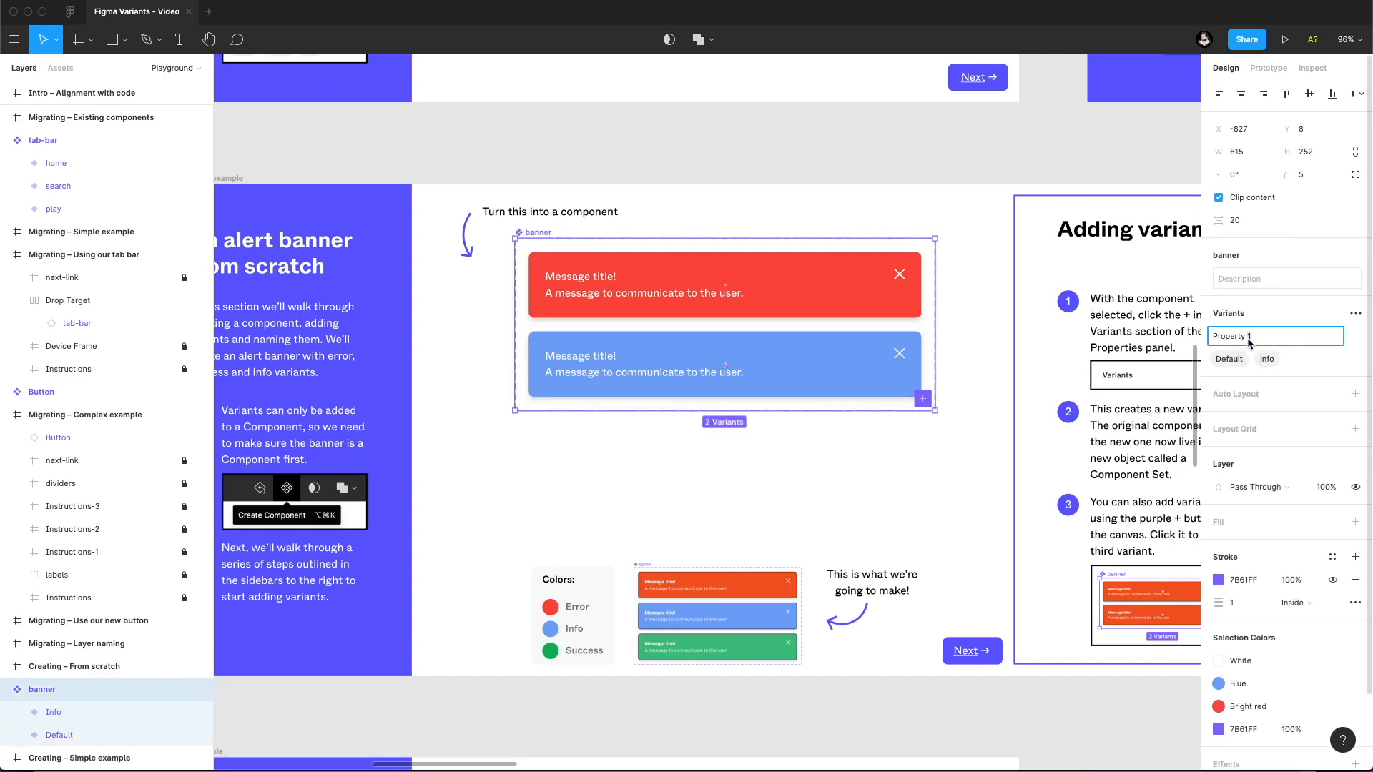
pyautogui.moveTo(1274, 343); pyautogui.dragTo(1197, 336)
pyautogui.write('Type')
pyautogui.press('Return')
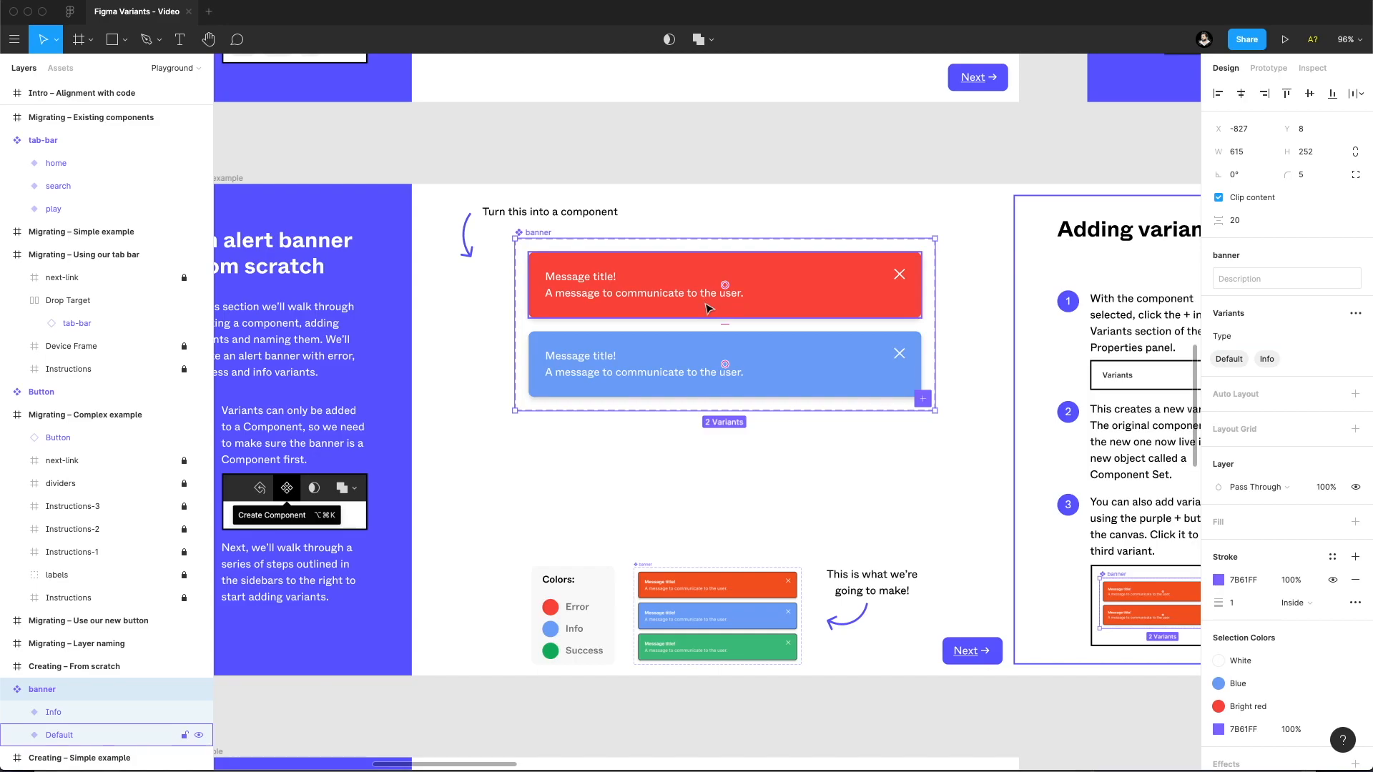
# Rename the red banner variant's Type value to Error and select the whole banner set.
pyautogui.click(772, 297)
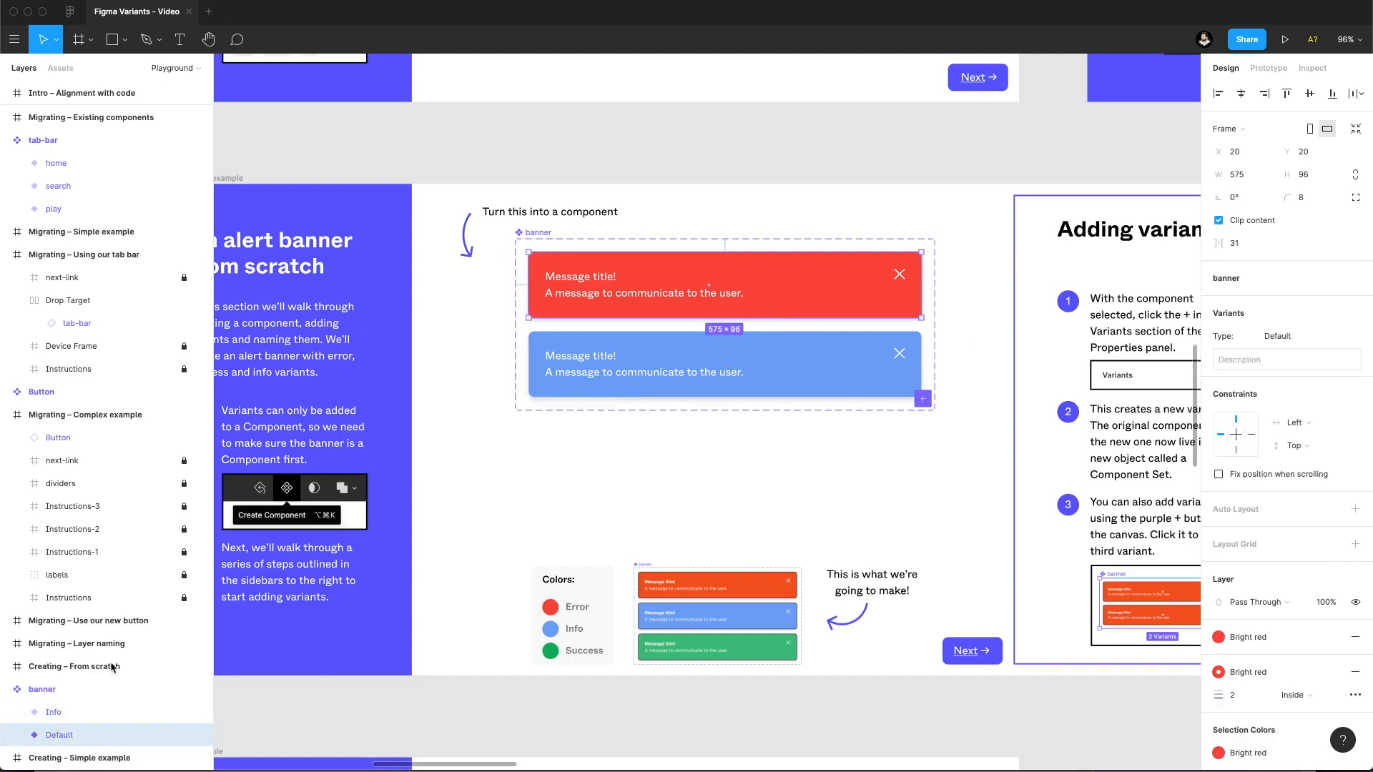
pyautogui.click(1278, 336)
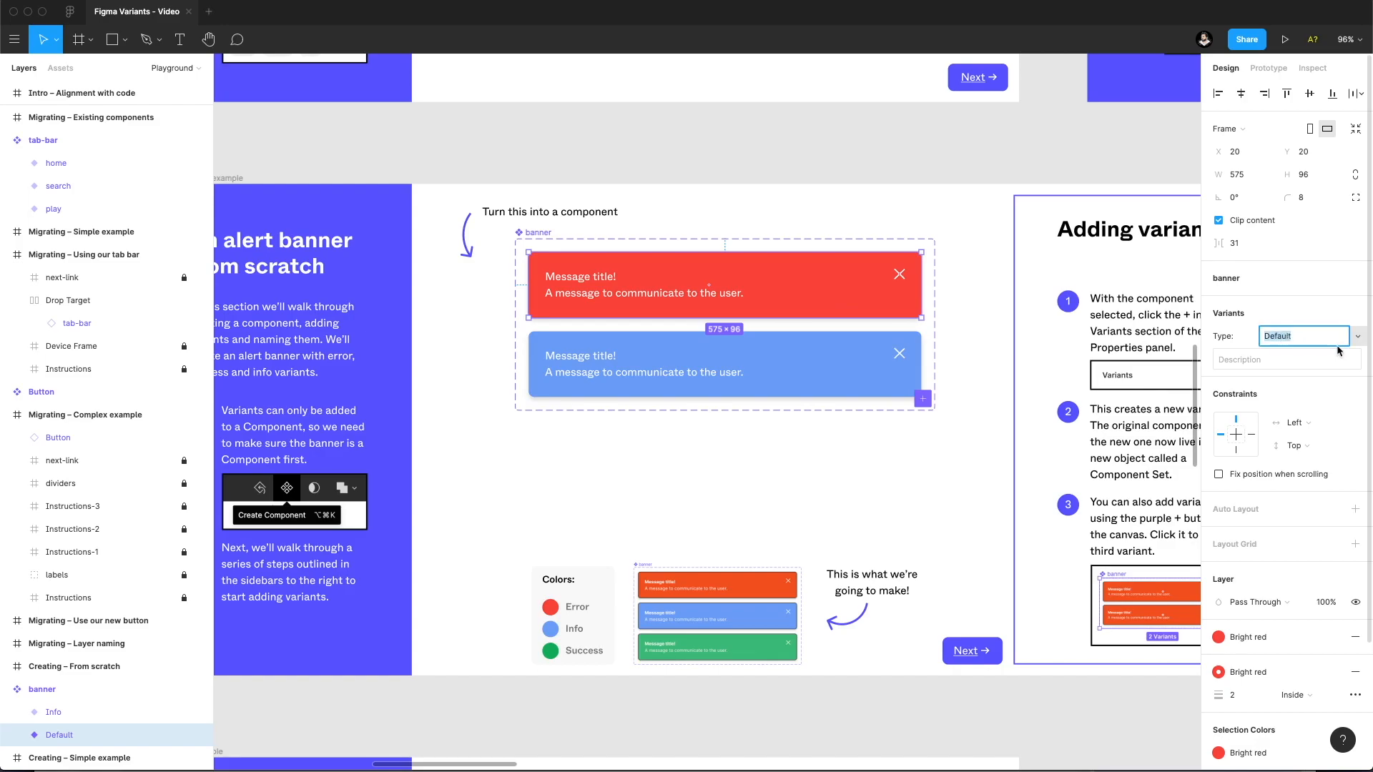
pyautogui.write('Error')
pyautogui.press('Return')
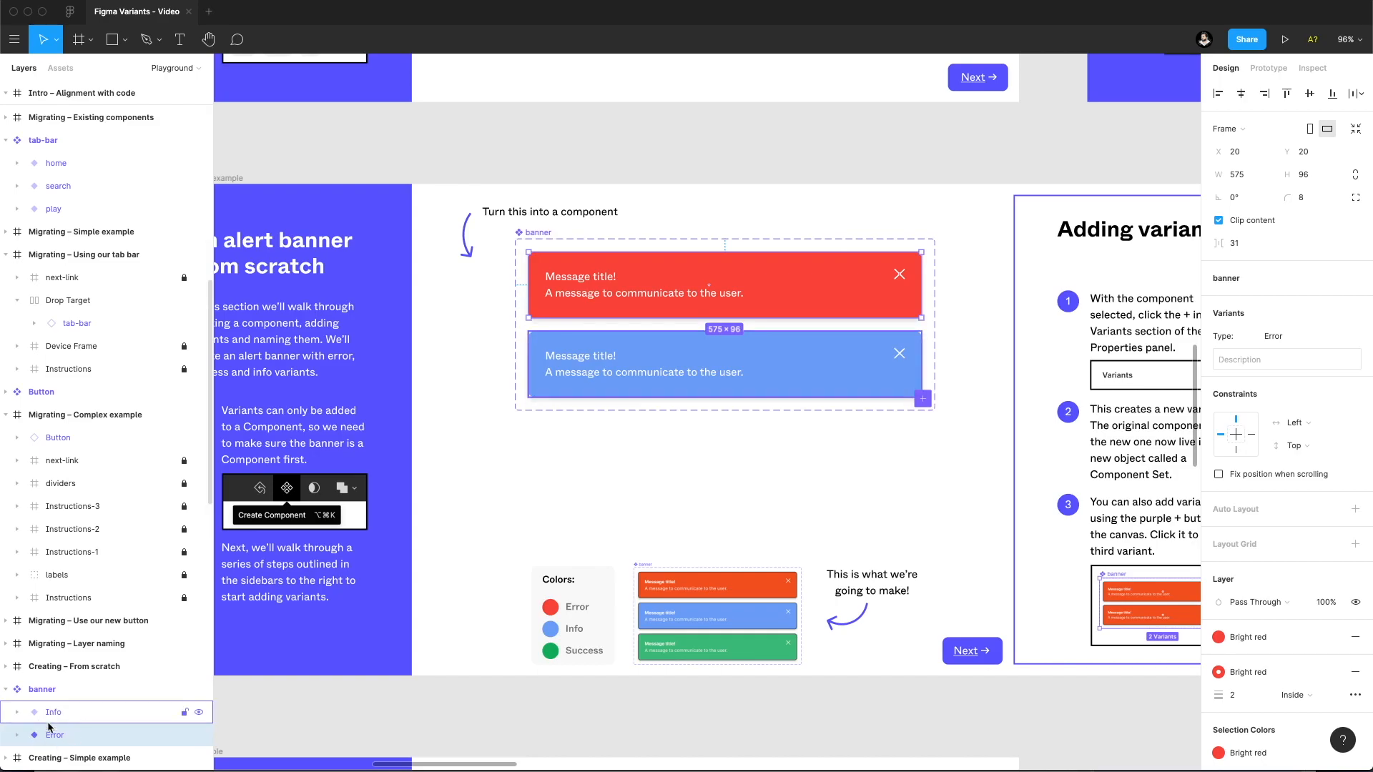
pyautogui.click(59, 689)
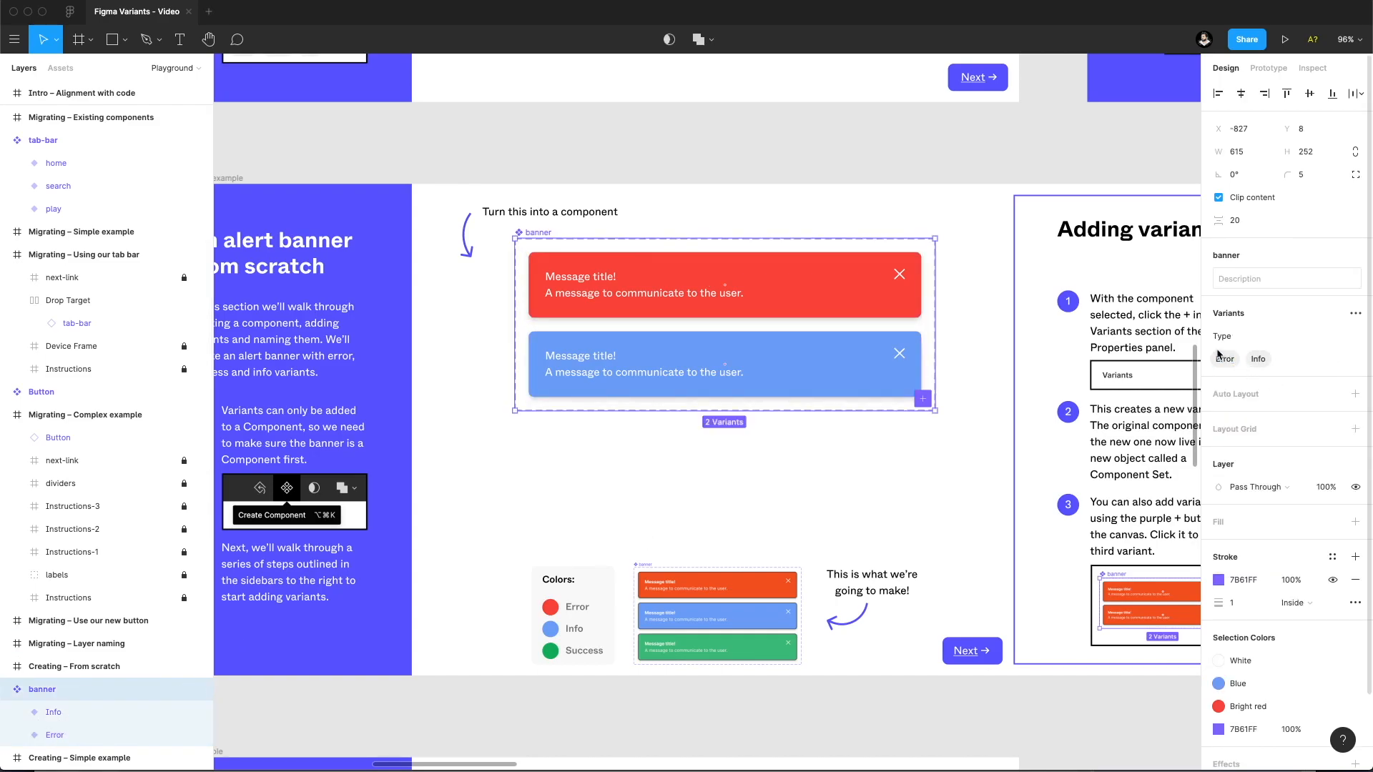
# Place a banner instance from the local components near the lower edge of the mockup in Using our alert banner.
pyautogui.click(762, 484)
pyautogui.hscroll(10, 762, 484)
pyautogui.hscroll(2, 564, 421)
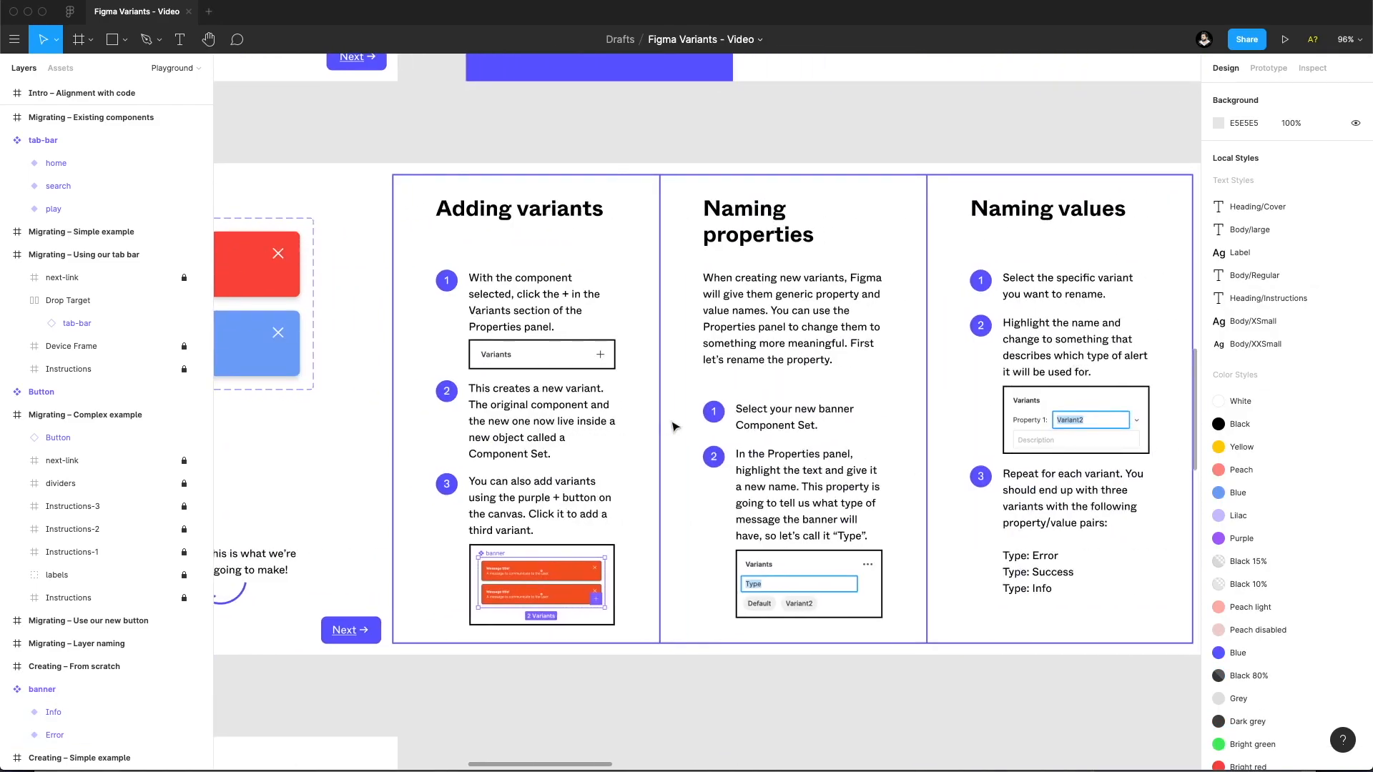
pyautogui.moveTo(676, 427); pyautogui.dragTo(307, 419)
pyautogui.moveTo(744, 417)
pyautogui.mouseDown()
pyautogui.moveTo(369, 411)
pyautogui.moveTo(321, 373)
pyautogui.mouseUp()
pyautogui.click(61, 68)
pyautogui.moveTo(82, 143); pyautogui.dragTo(622, 514)
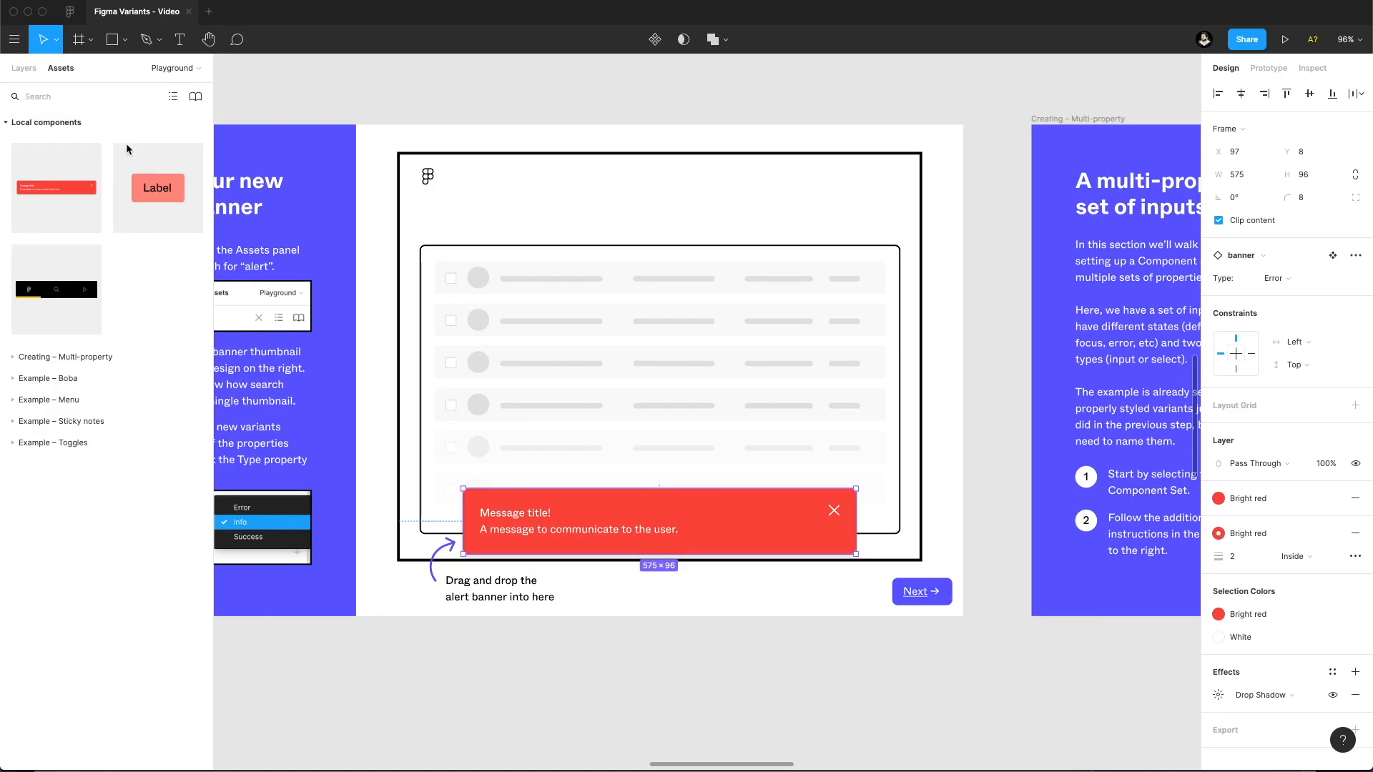
# Switch the placed banner instance's Type to Info and back to Error.
pyautogui.click(24, 68)
pyautogui.click(1287, 280)
pyautogui.click(1291, 294)
pyautogui.click(1291, 278)
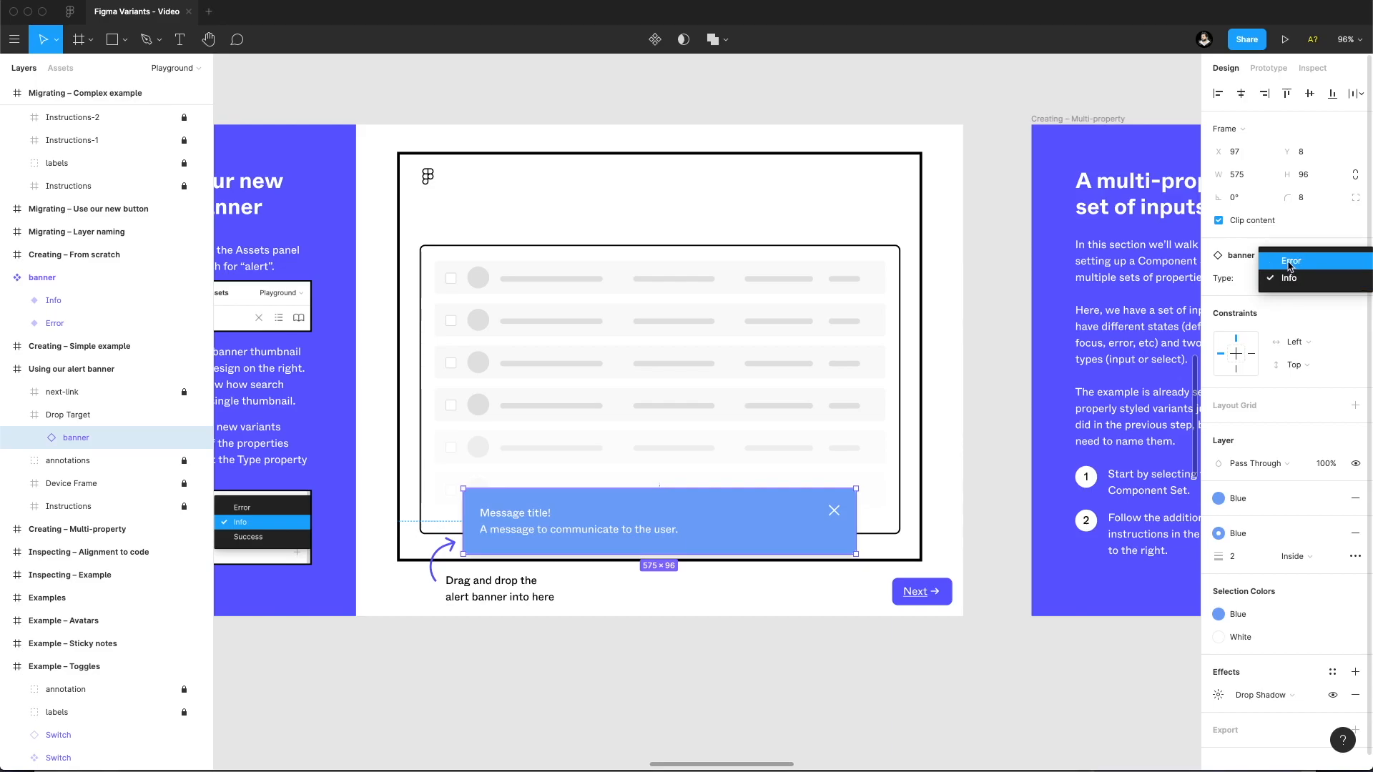
pyautogui.click(1290, 263)
# Add a third variant to the banner component set in Creating – Simple example and set its Type value to Success.
pyautogui.hscroll(-5, 553, 472)
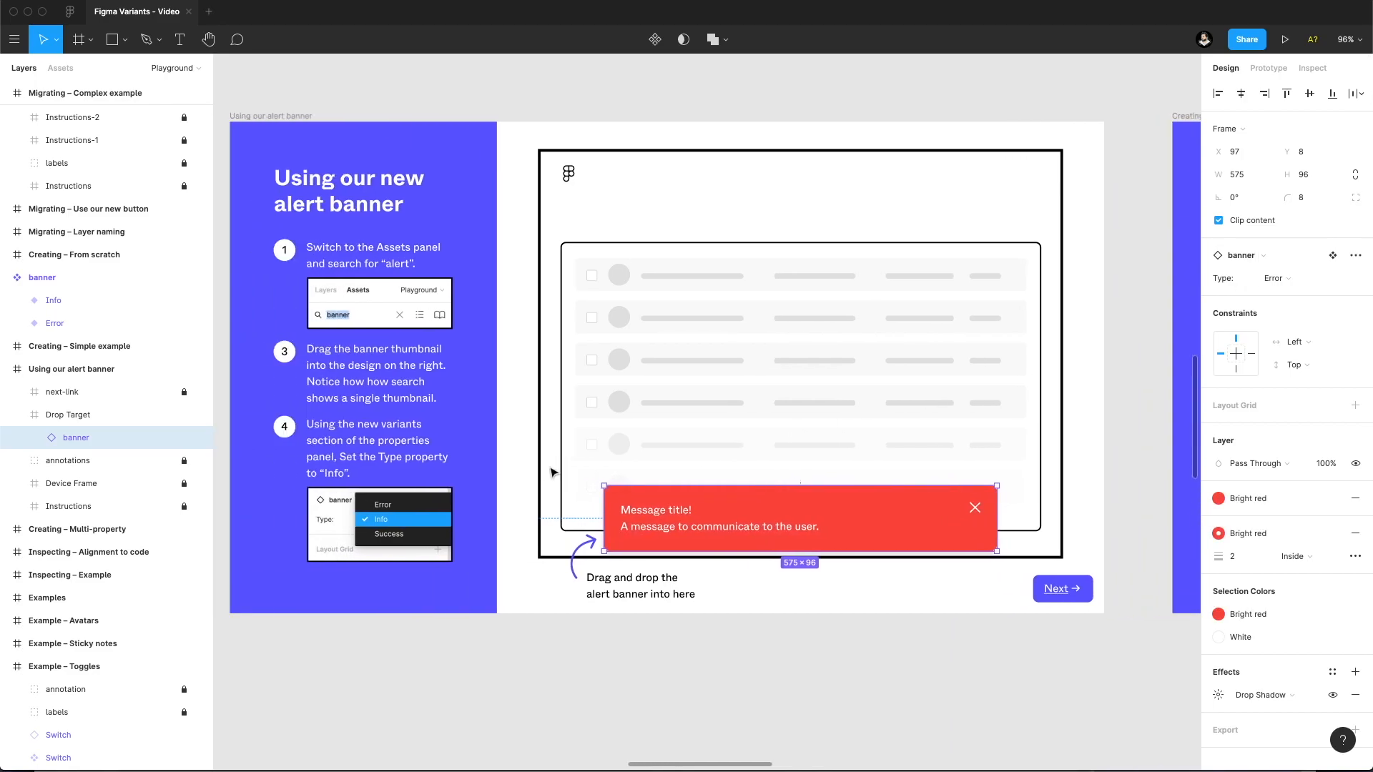
pyautogui.hscroll(-5, 400, 565)
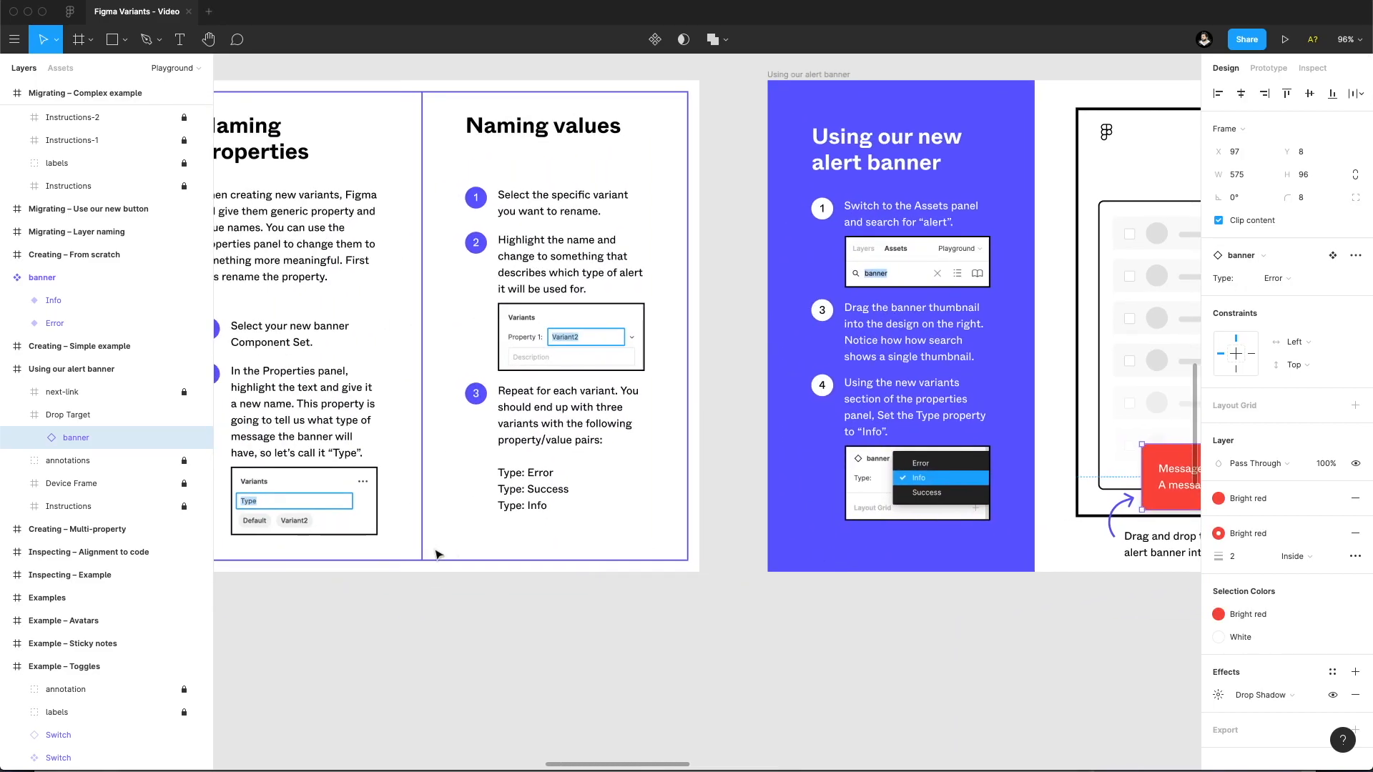
pyautogui.hscroll(-5, 474, 562)
pyautogui.hscroll(-7, 477, 572)
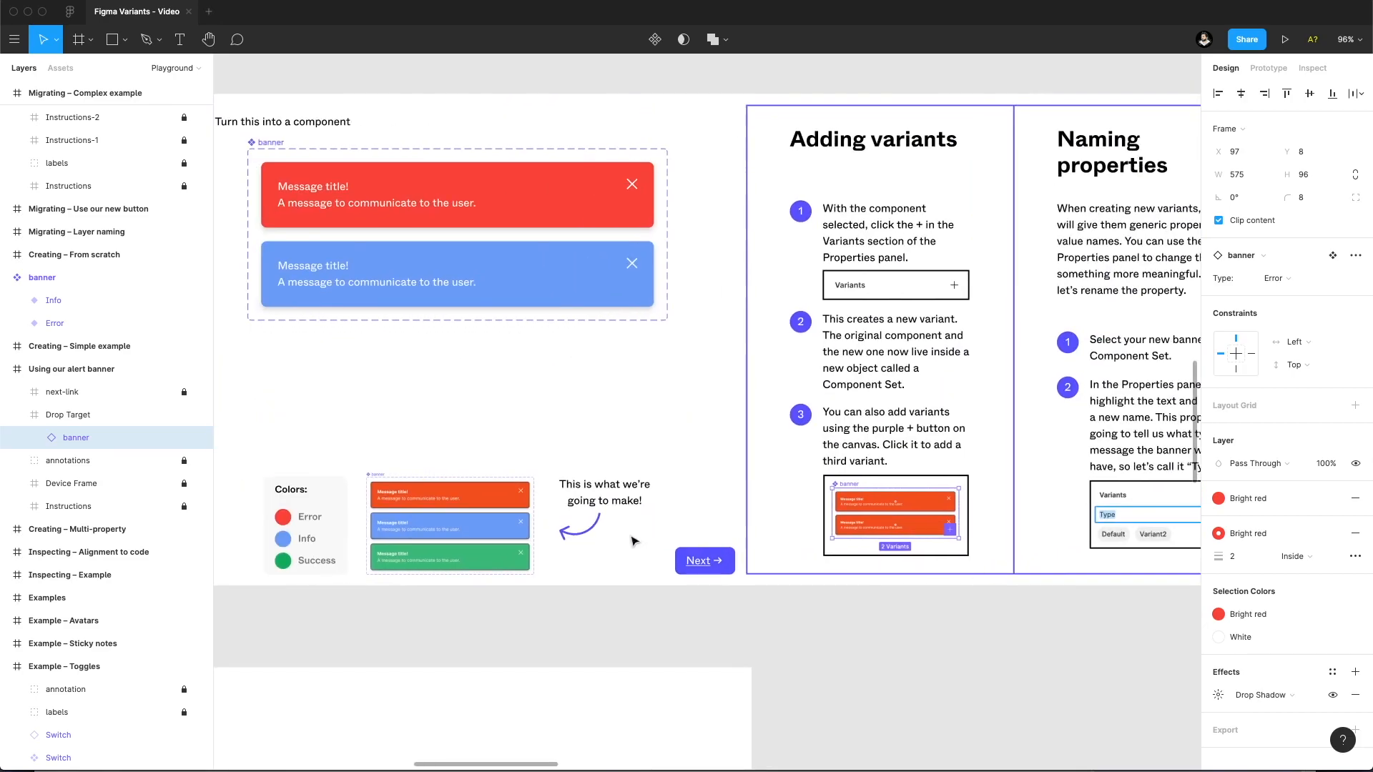
pyautogui.hscroll(-4, 632, 541)
pyautogui.scroll(2, 631, 541)
pyautogui.click(151, 278)
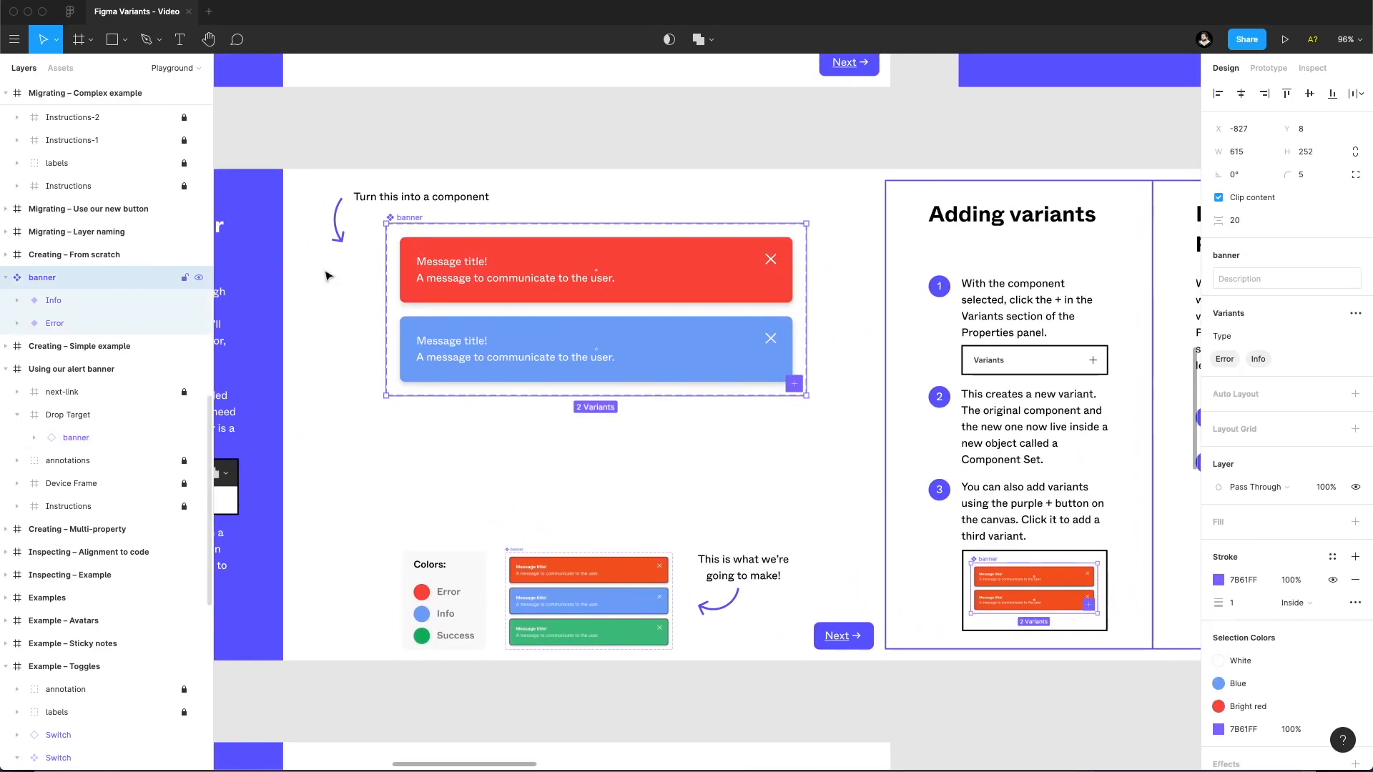
pyautogui.click(1355, 318)
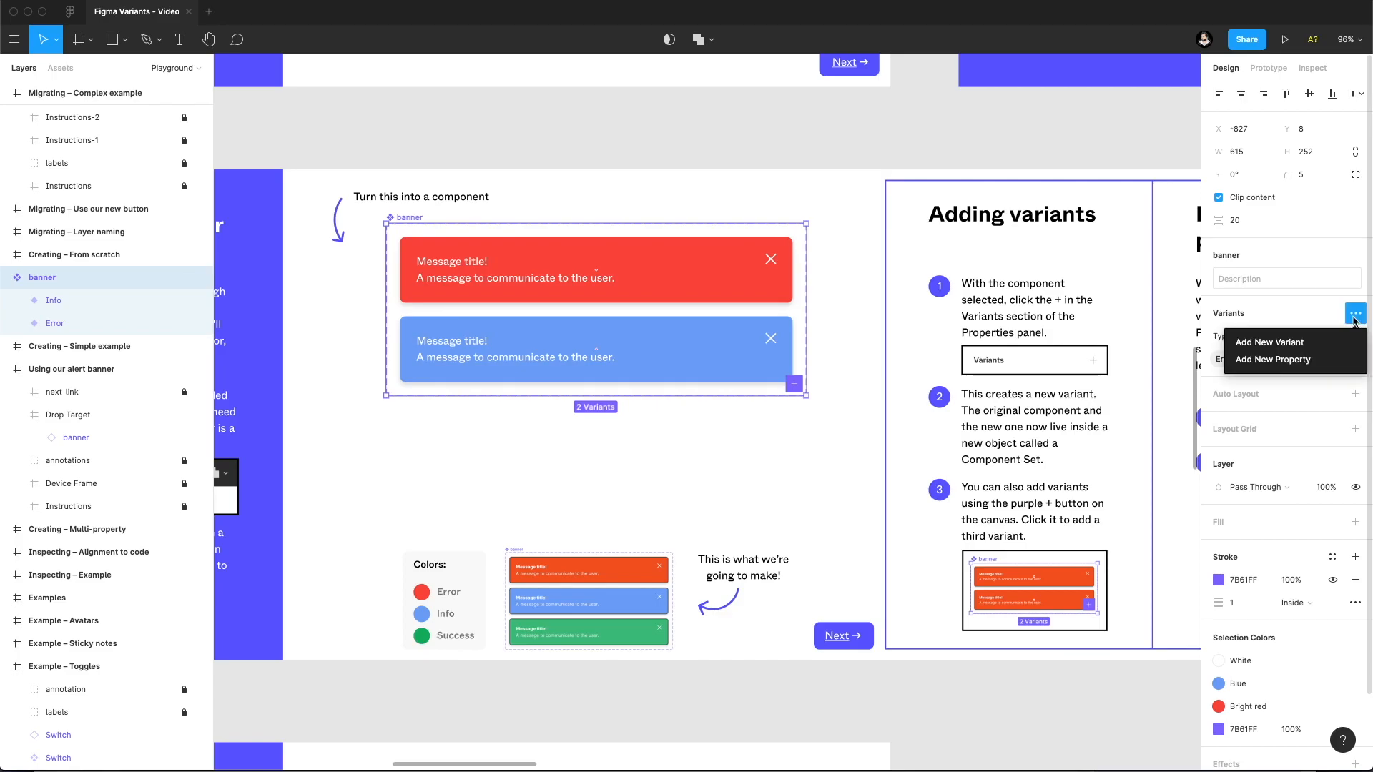
pyautogui.click(1296, 348)
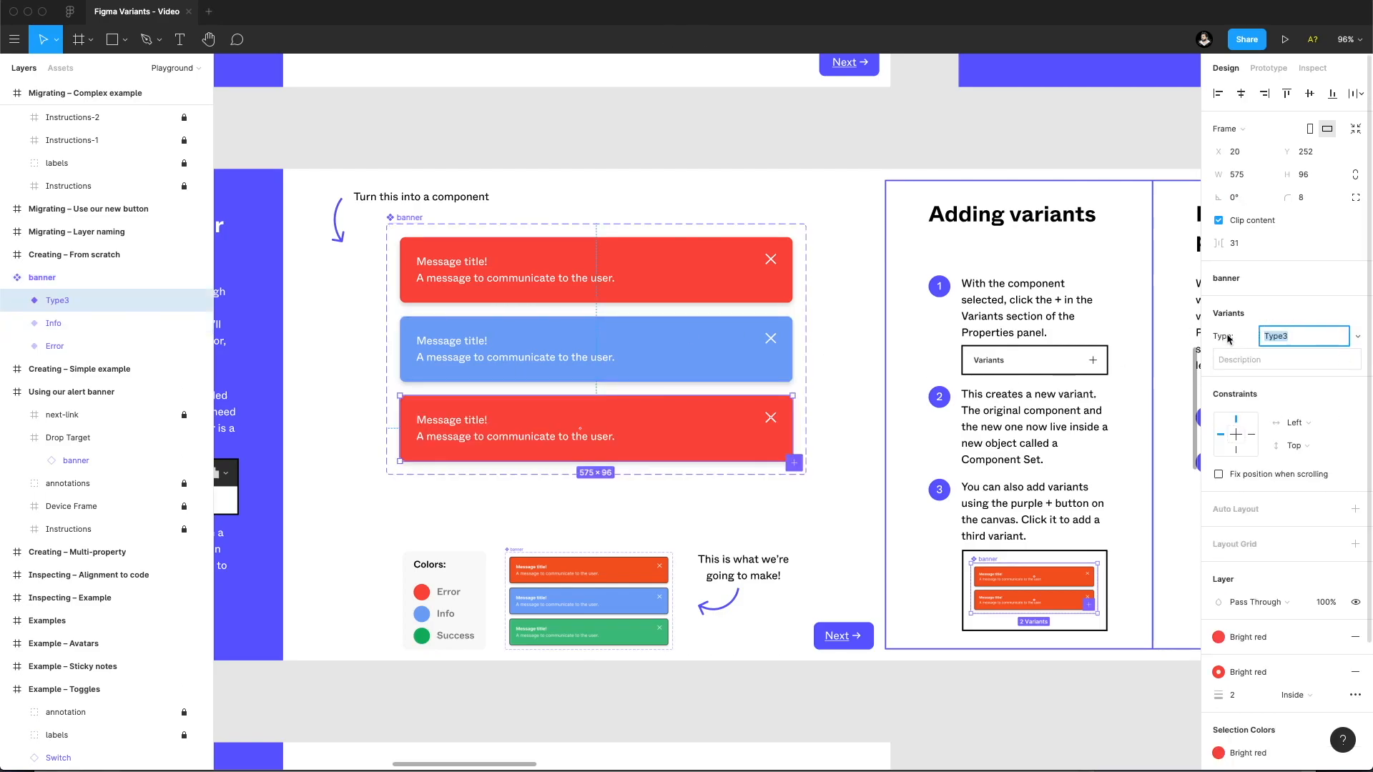
pyautogui.write('Success')
pyautogui.press('Return')
# Apply the Green colour style to both the fill and the stroke of the Success banner variant.
pyautogui.click(1258, 636)
pyautogui.click(1253, 637)
pyautogui.click(1218, 670)
pyautogui.click(1252, 637)
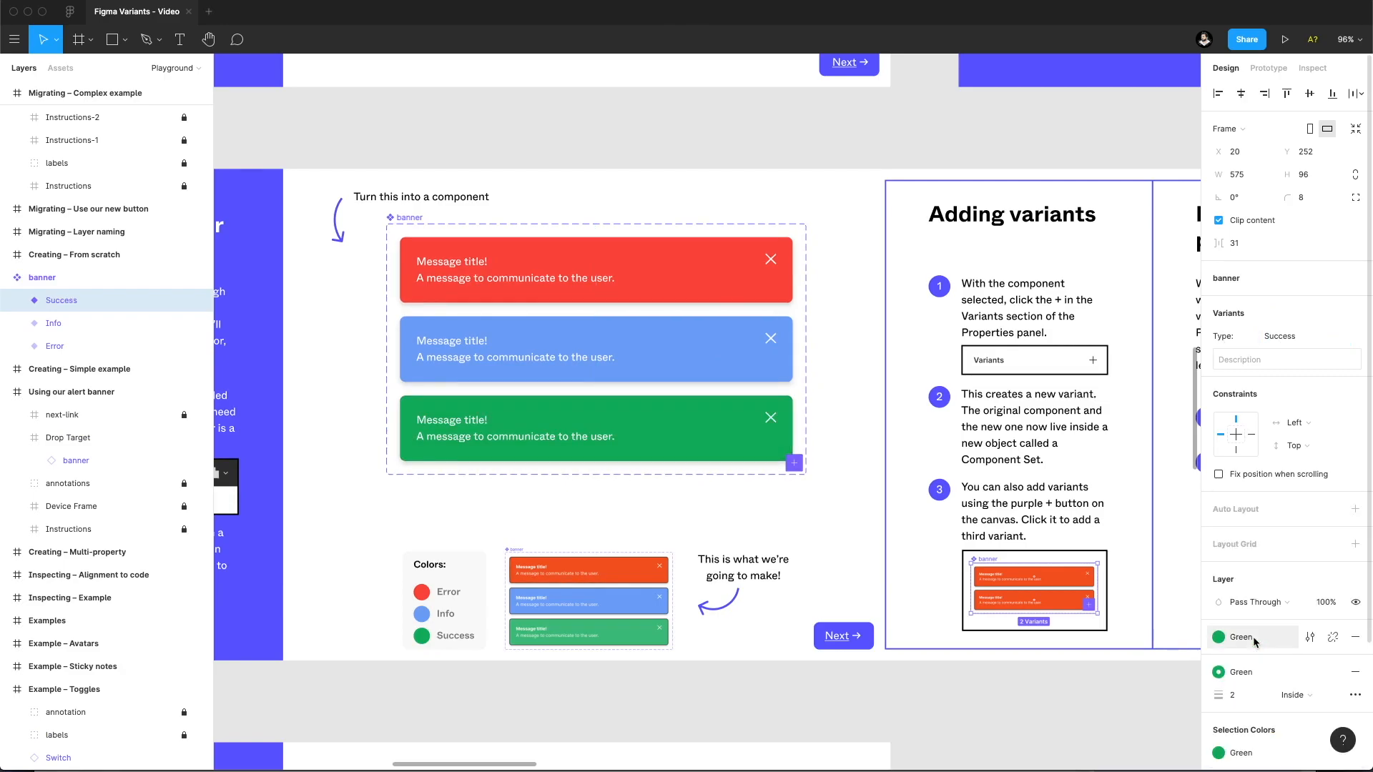
# Add a new property named Icon to the banner component set.
pyautogui.click(93, 278)
pyautogui.hscroll(2, 1037, 362)
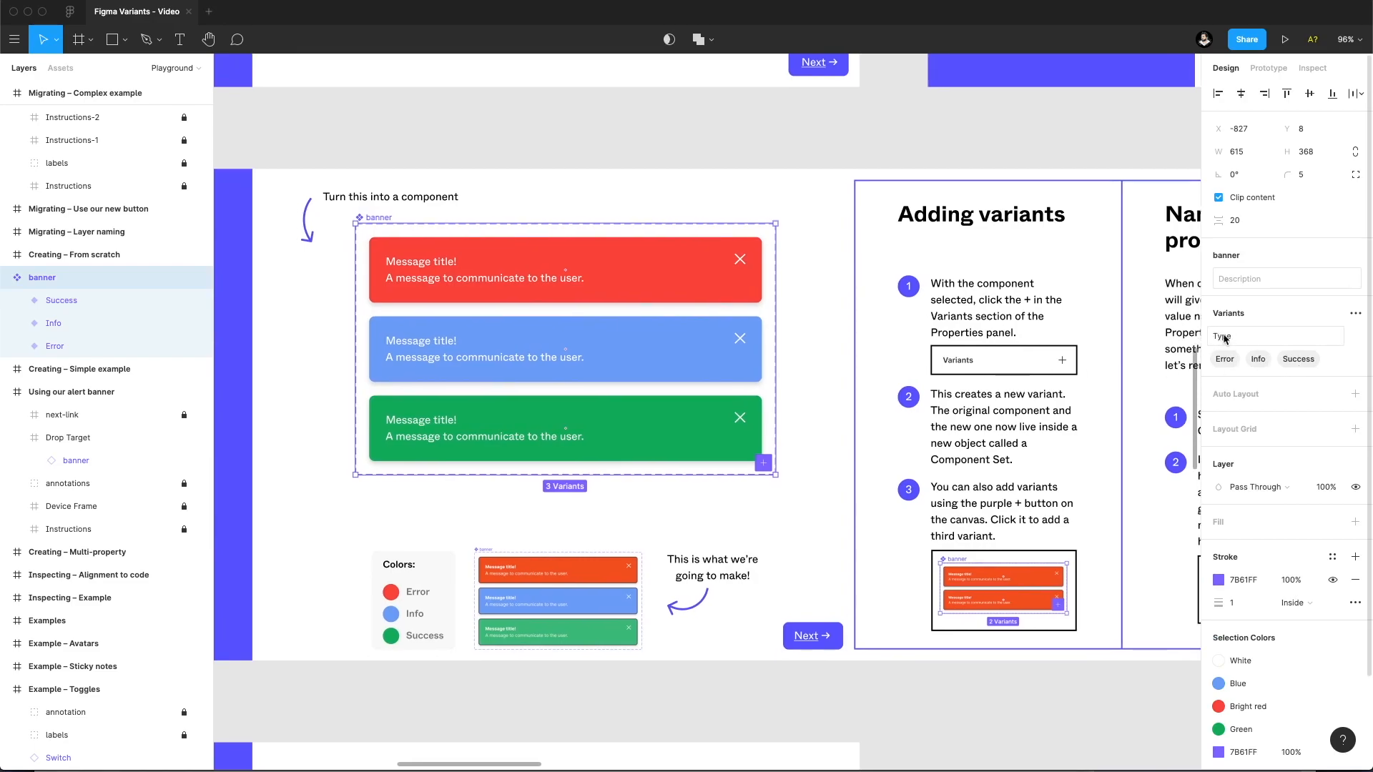
pyautogui.click(1354, 313)
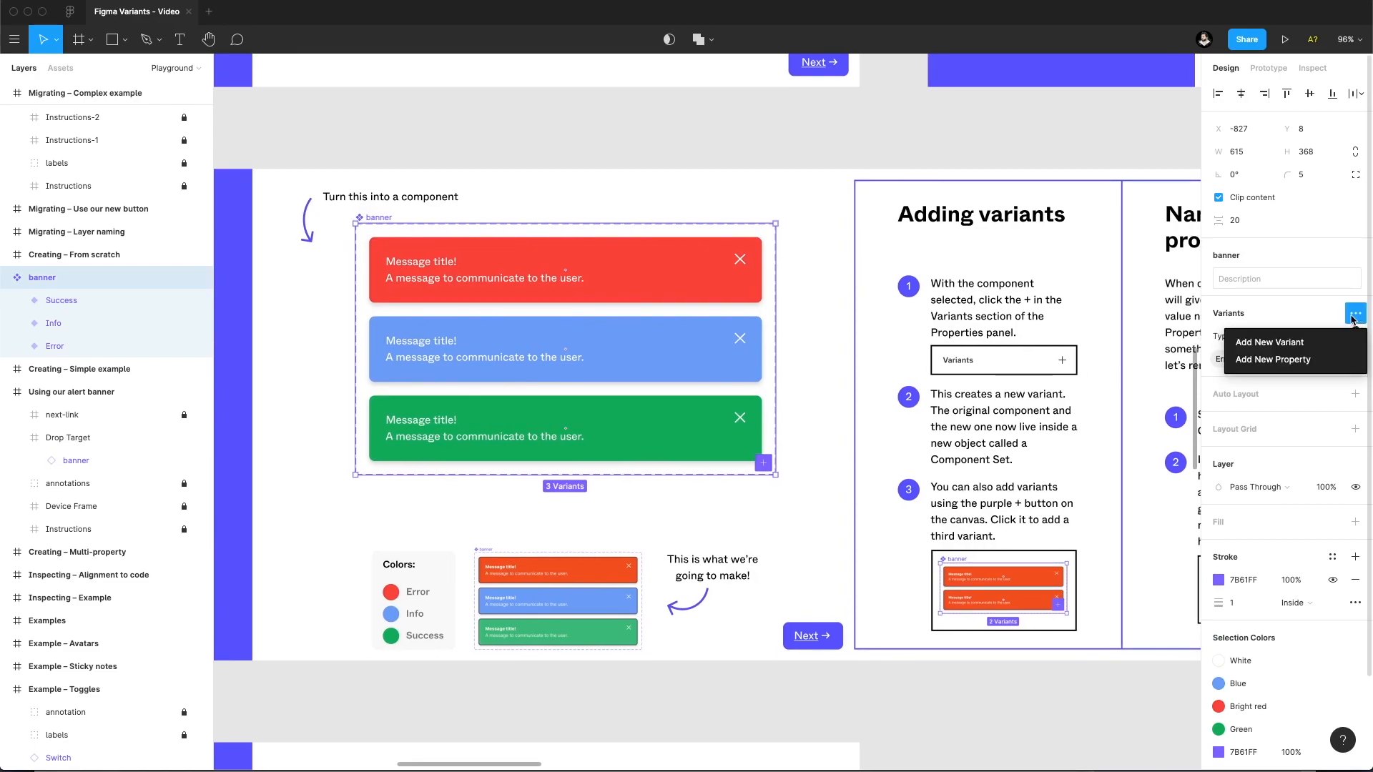
pyautogui.click(1277, 359)
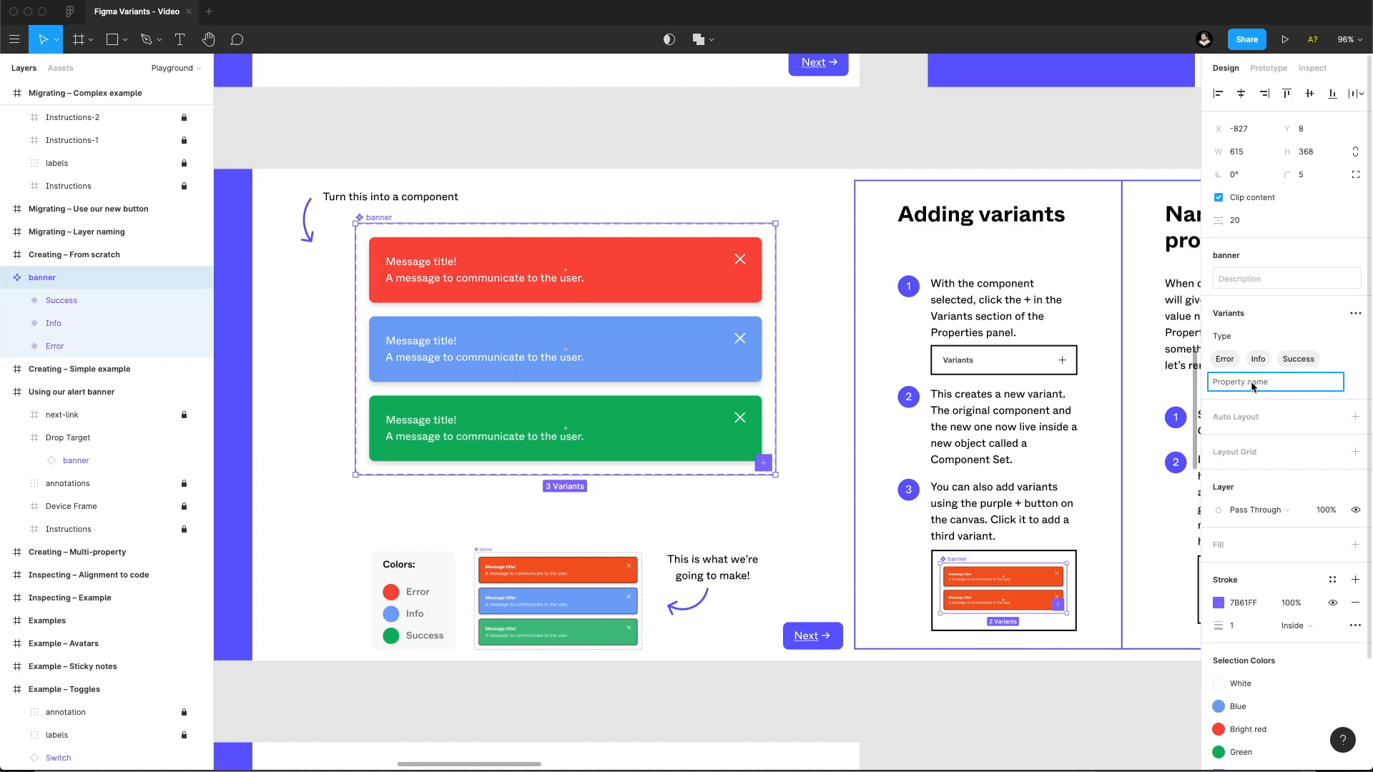
pyautogui.write('Icon')
pyautogui.press('Return')
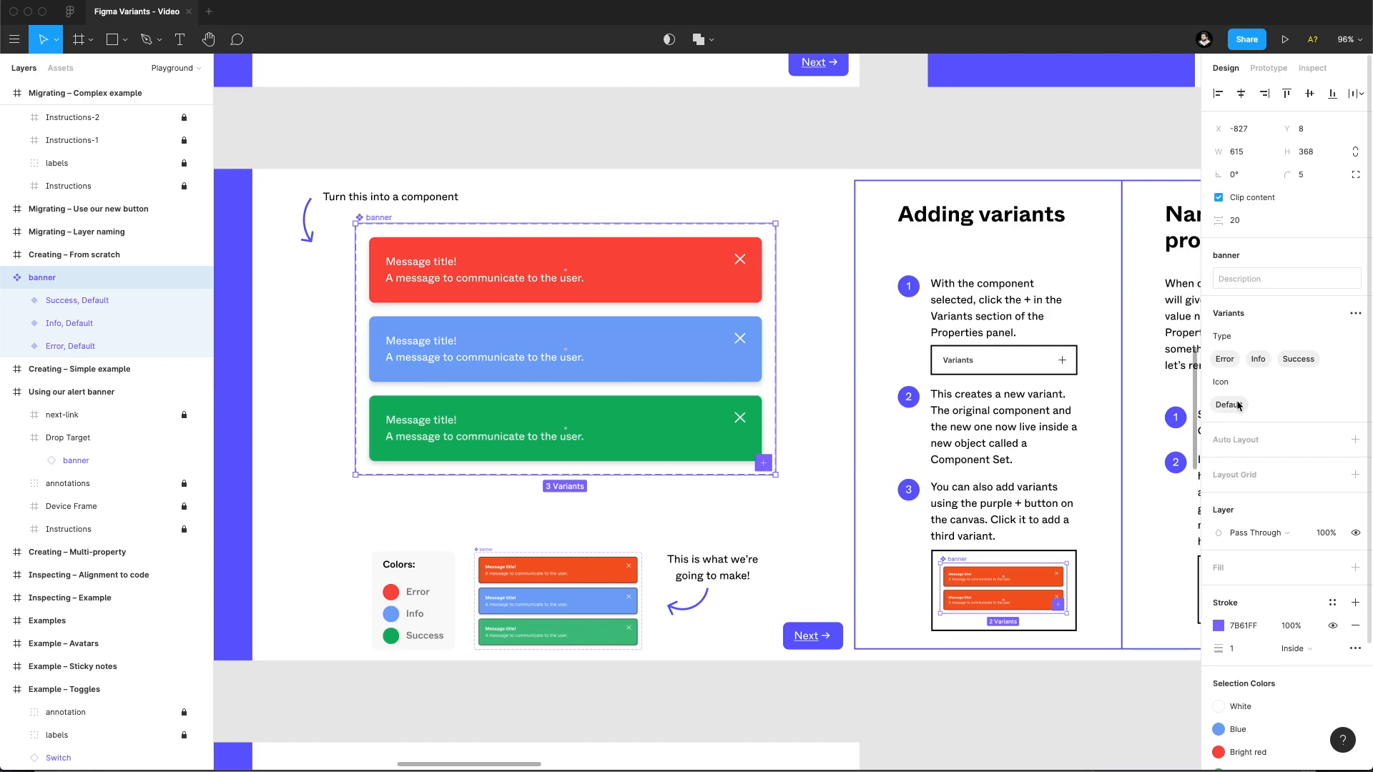
# Rename the blue banner variant's Type value to Information and select the banner set.
pyautogui.click(88, 325)
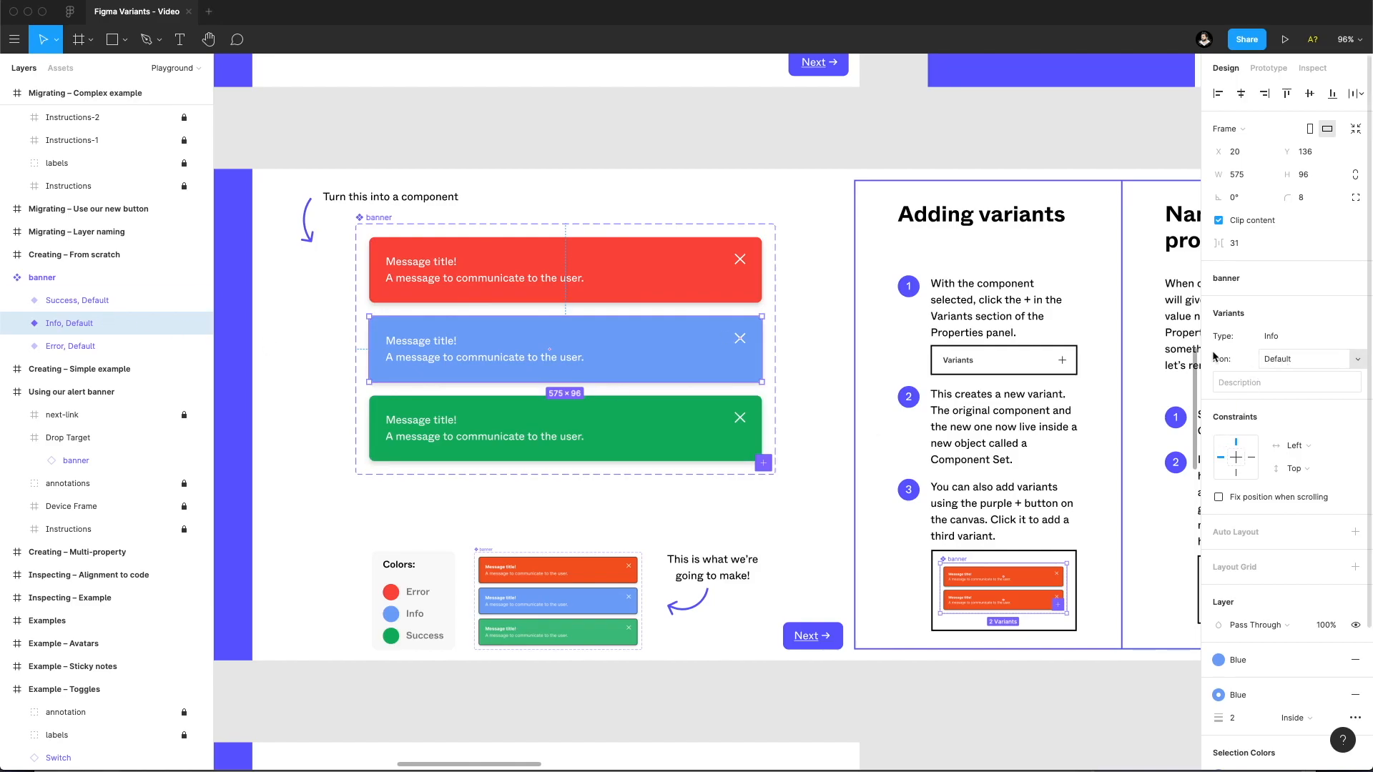
pyautogui.click(1271, 337)
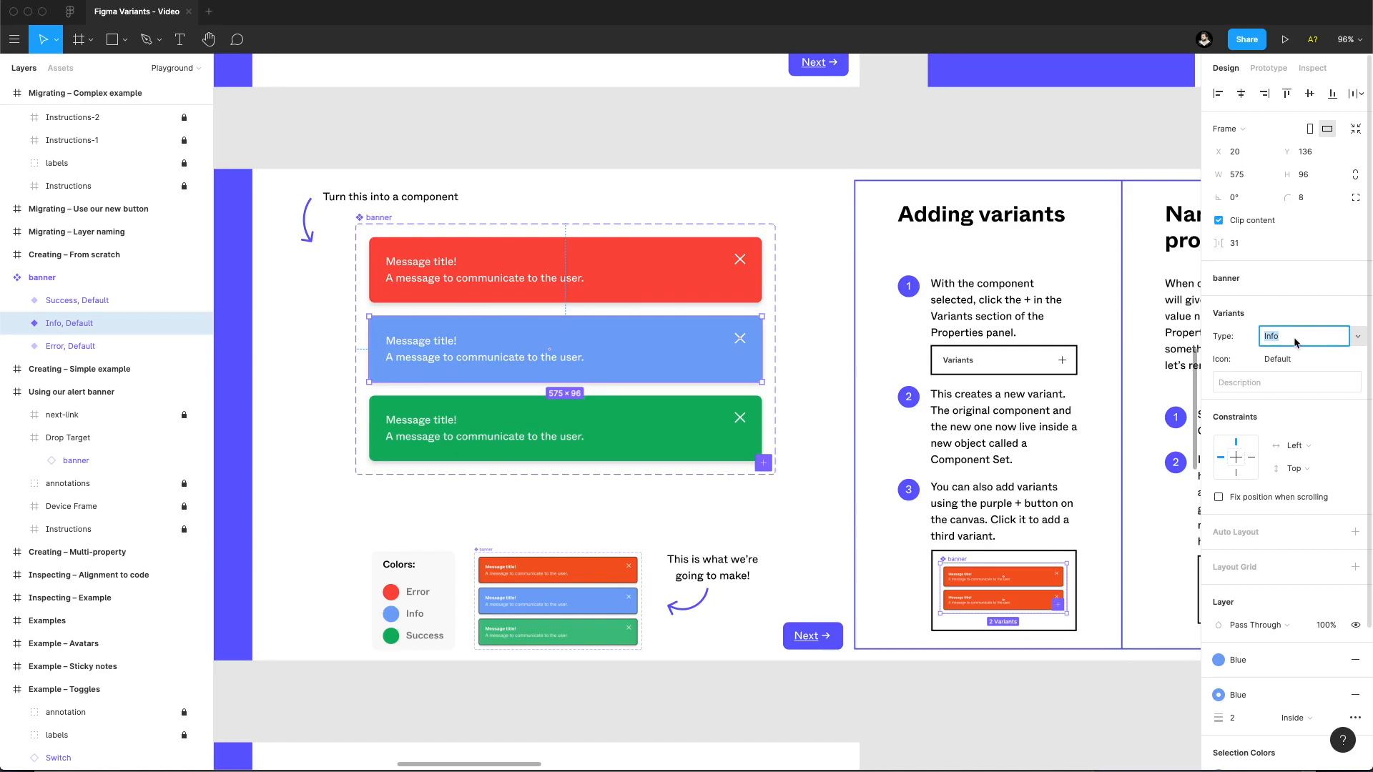
pyautogui.write('Information')
pyautogui.press('Return')
pyautogui.click(362, 217)
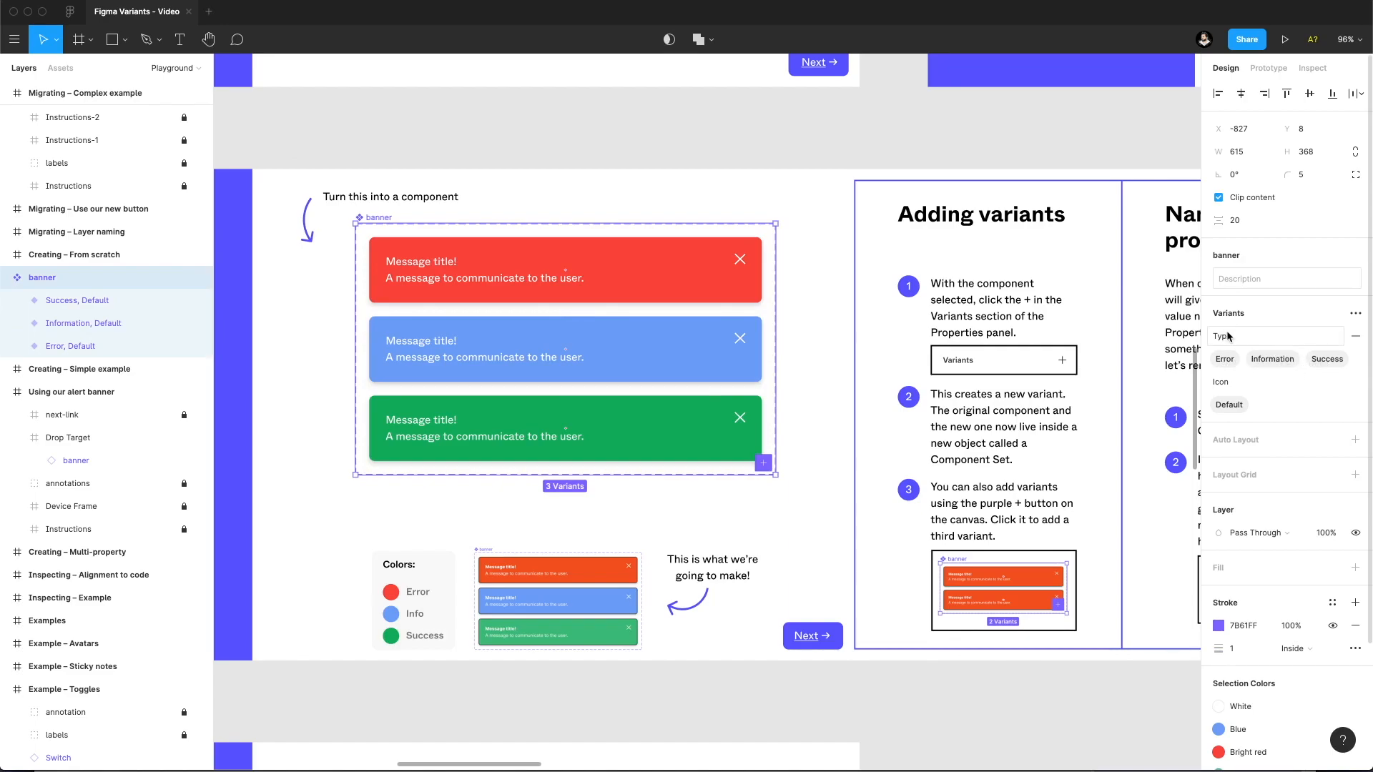
# Add a new Icon value named True for the blue Information banner variant.
pyautogui.click(79, 323)
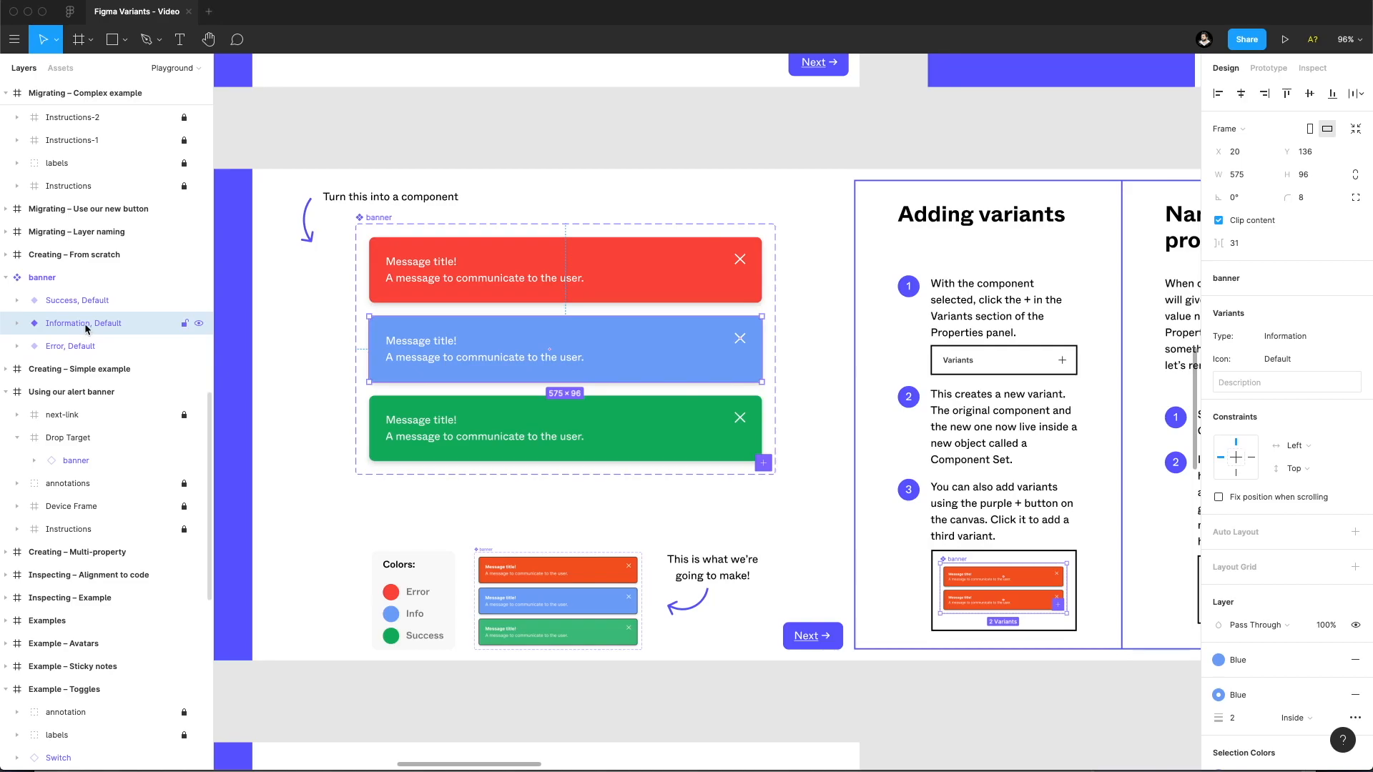
pyautogui.click(1272, 359)
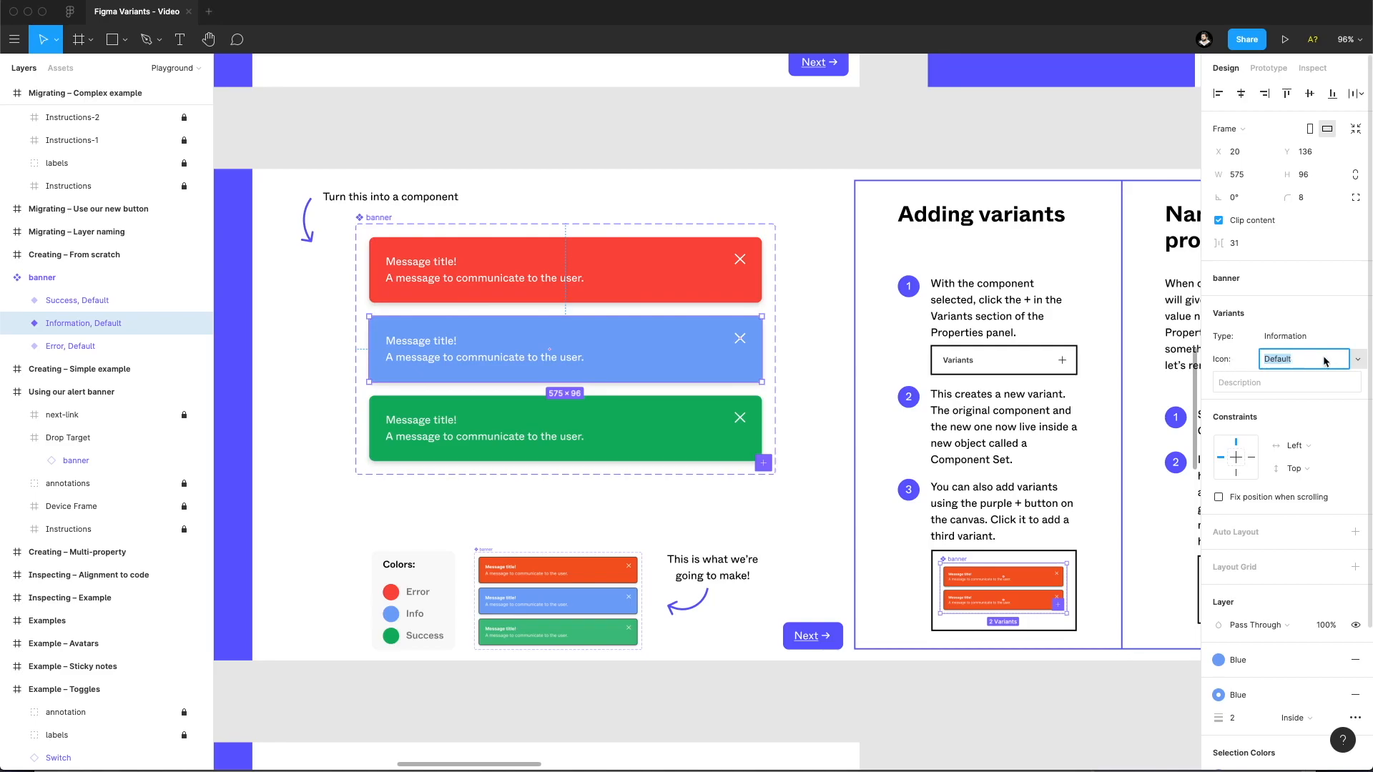
pyautogui.click(1356, 359)
pyautogui.click(1332, 388)
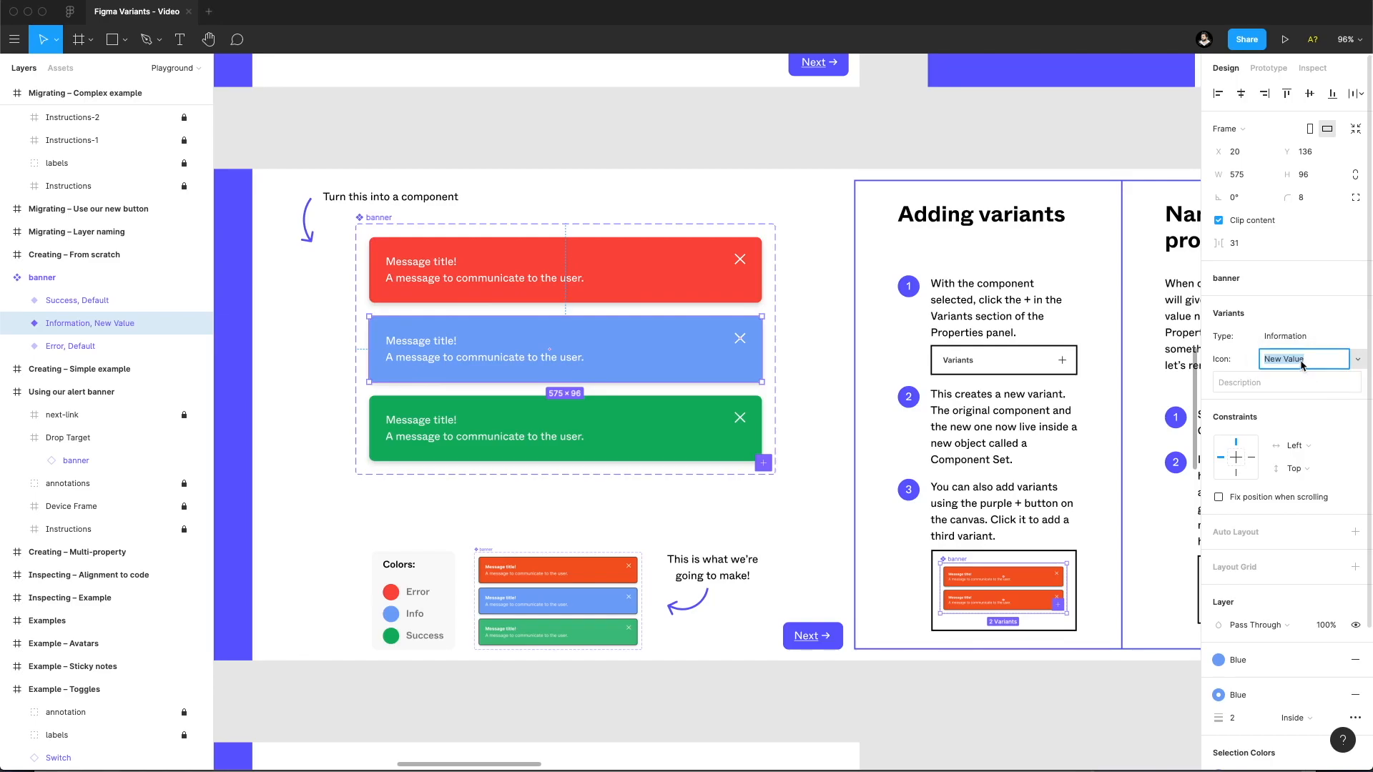
pyautogui.write('True')
pyautogui.press('Return')
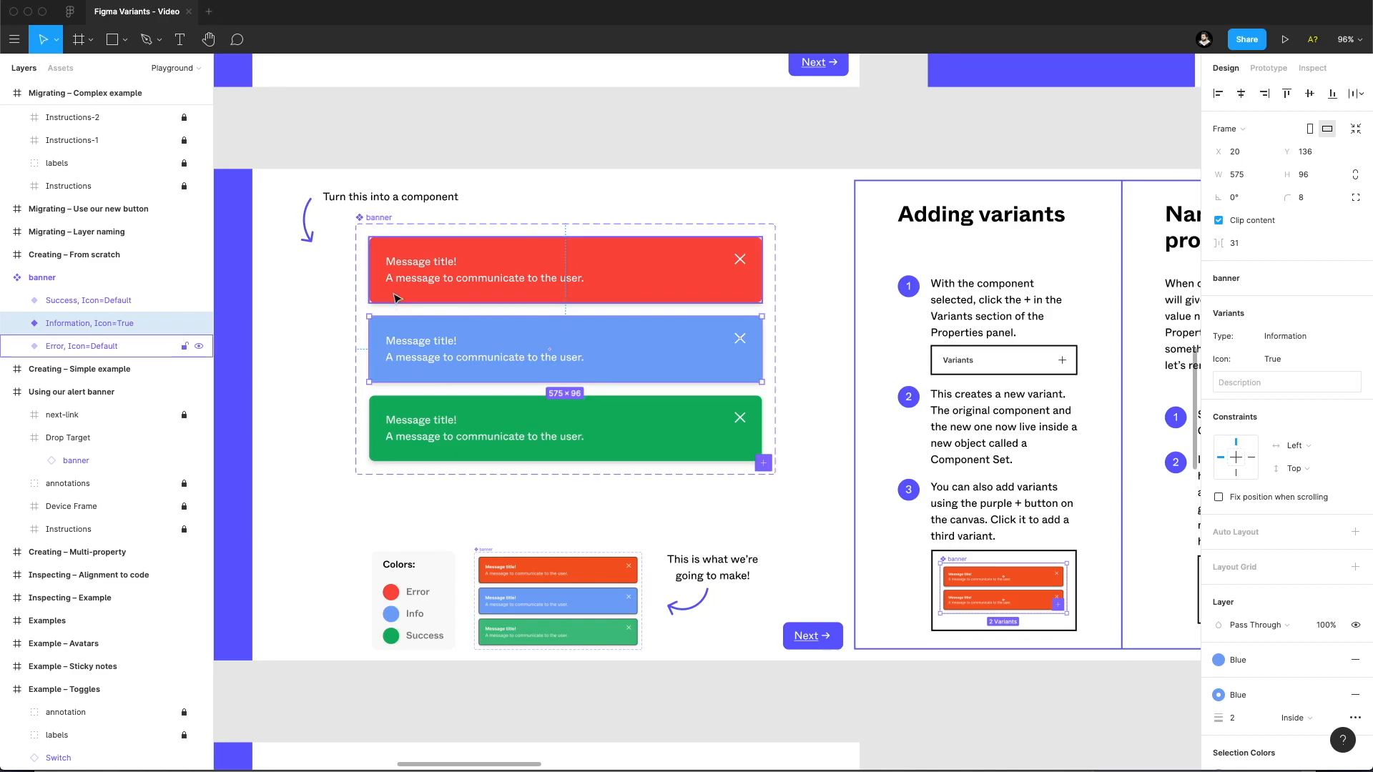
# Set the red Error banner variant's Icon value to True.
pyautogui.click(539, 282)
pyautogui.click(1270, 361)
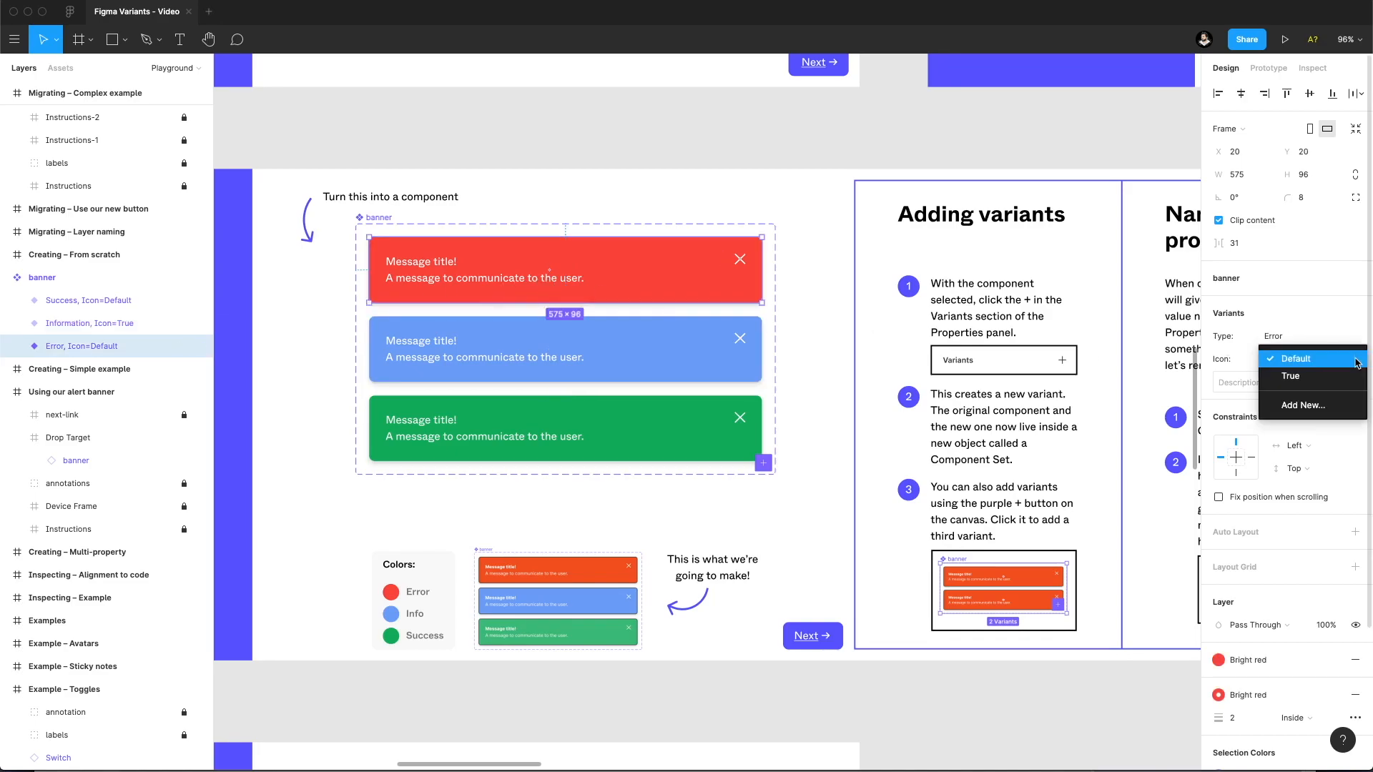
pyautogui.click(1328, 377)
# Set the green Success banner variant's Icon value to False and open its list of Icon values.
pyautogui.click(549, 428)
pyautogui.click(1304, 356)
pyautogui.write('False')
pyautogui.press('Return')
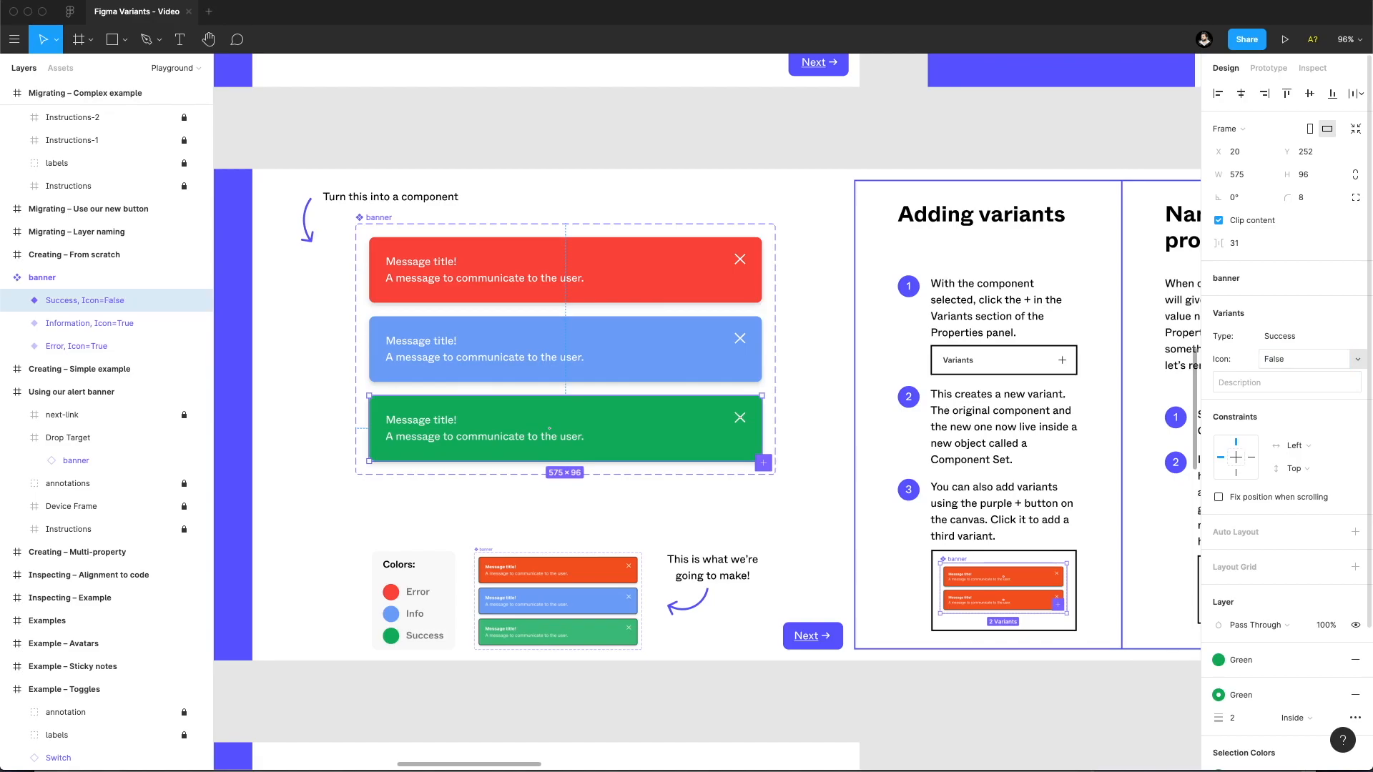
pyautogui.click(1360, 358)
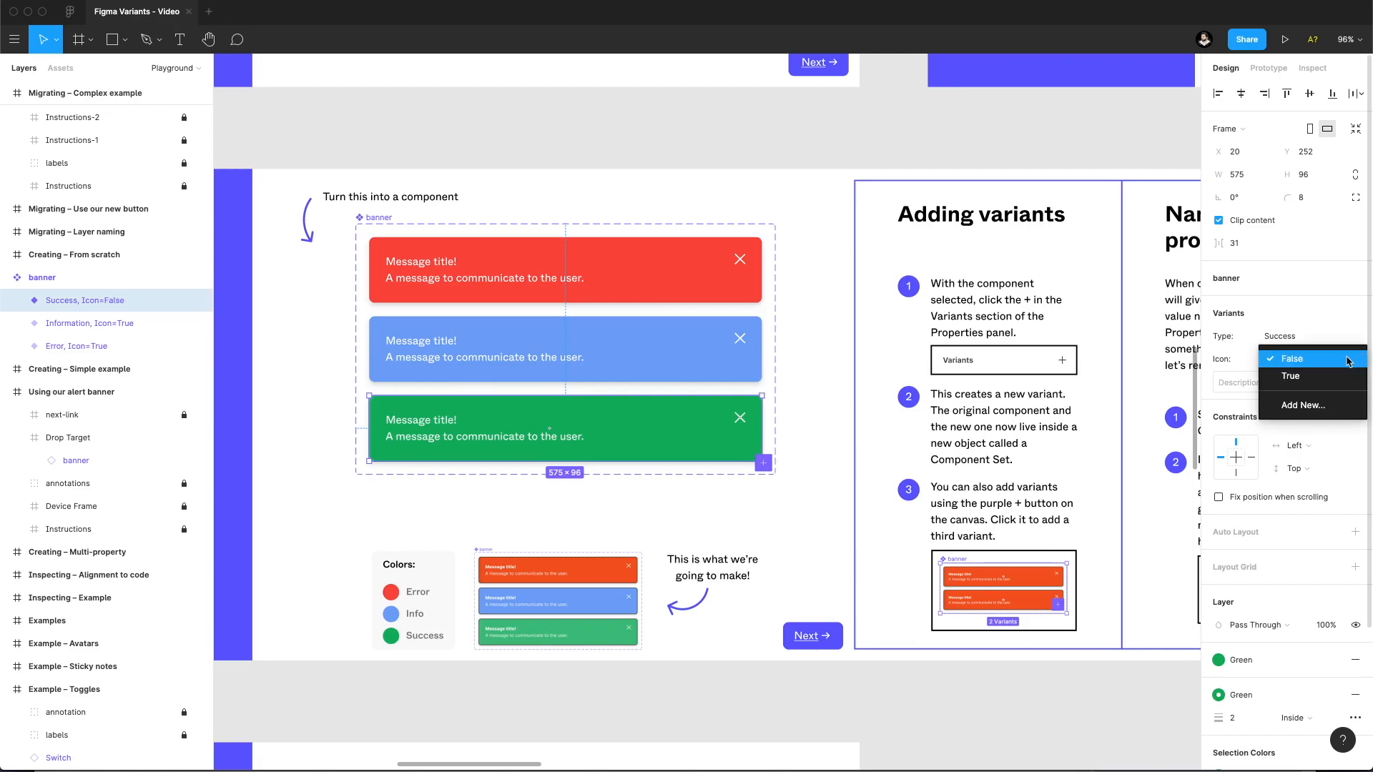
# Duplicate the blue Information banner variant and set the duplicate's Icon value to False.
pyautogui.click(1347, 361)
pyautogui.click(369, 218)
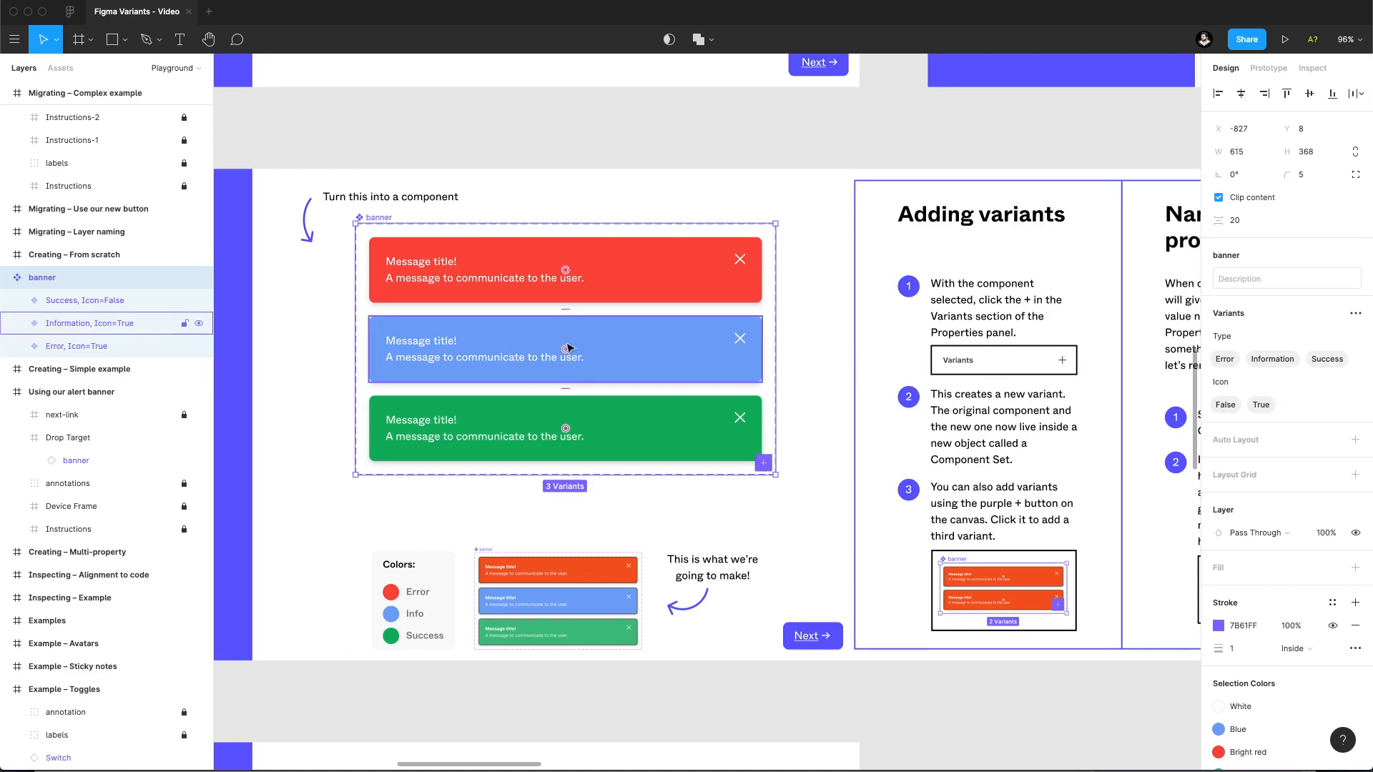
pyautogui.click(96, 321)
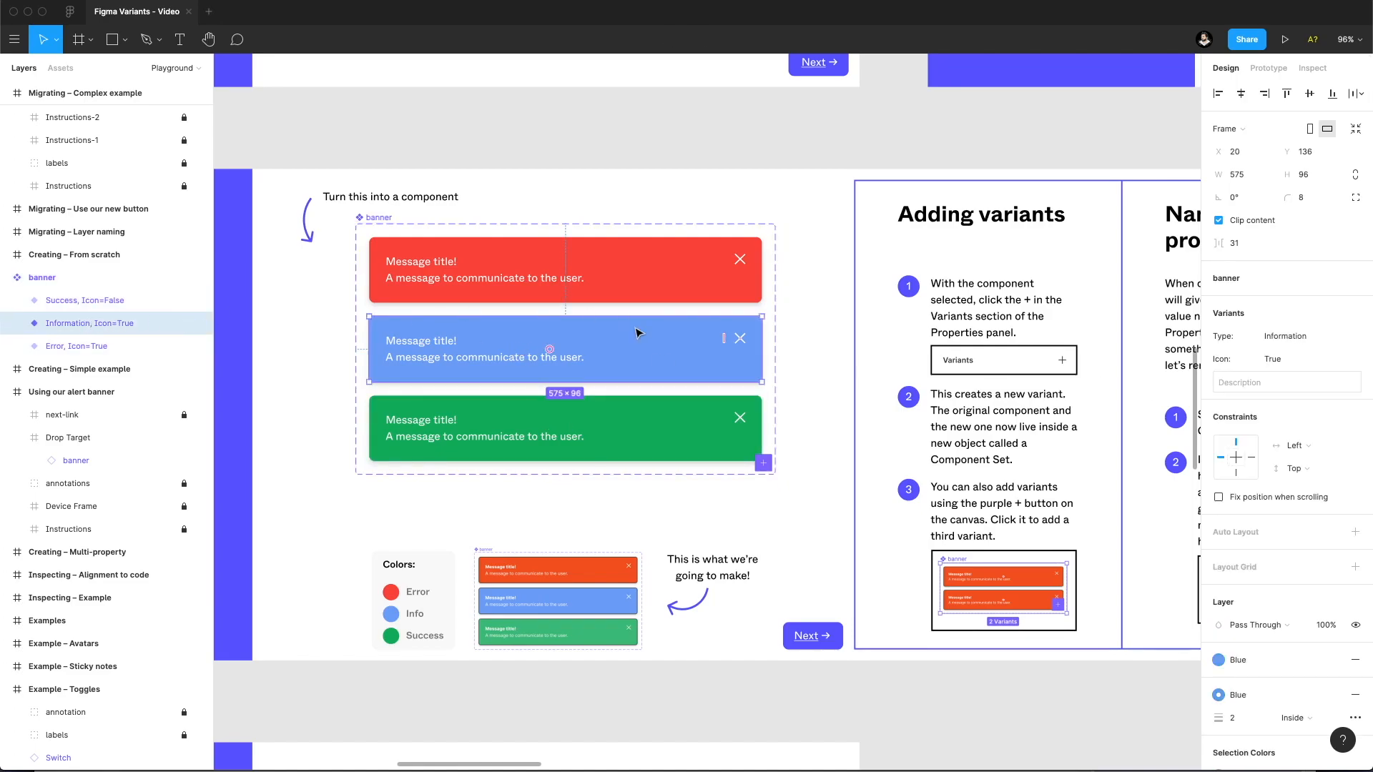
pyautogui.press('super+d')
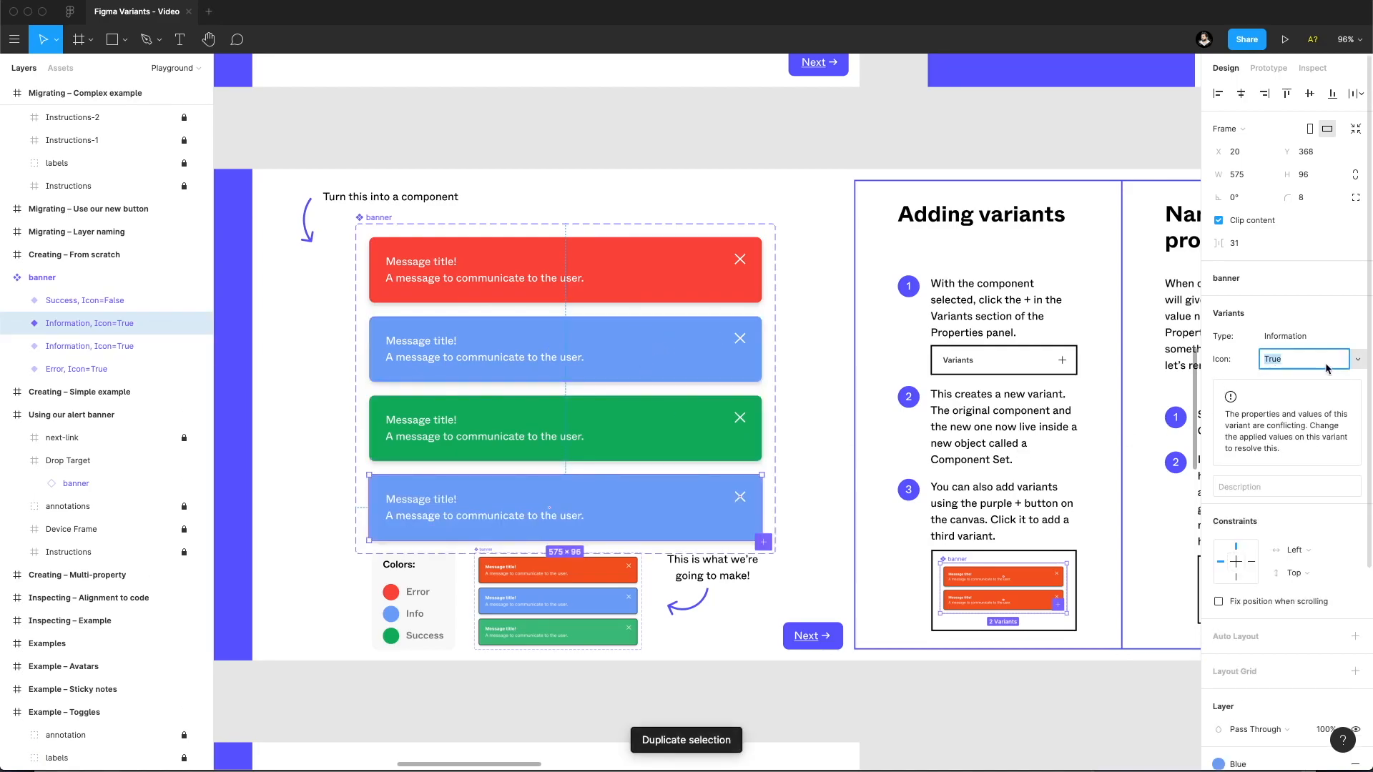
pyautogui.click(1357, 359)
pyautogui.click(1309, 374)
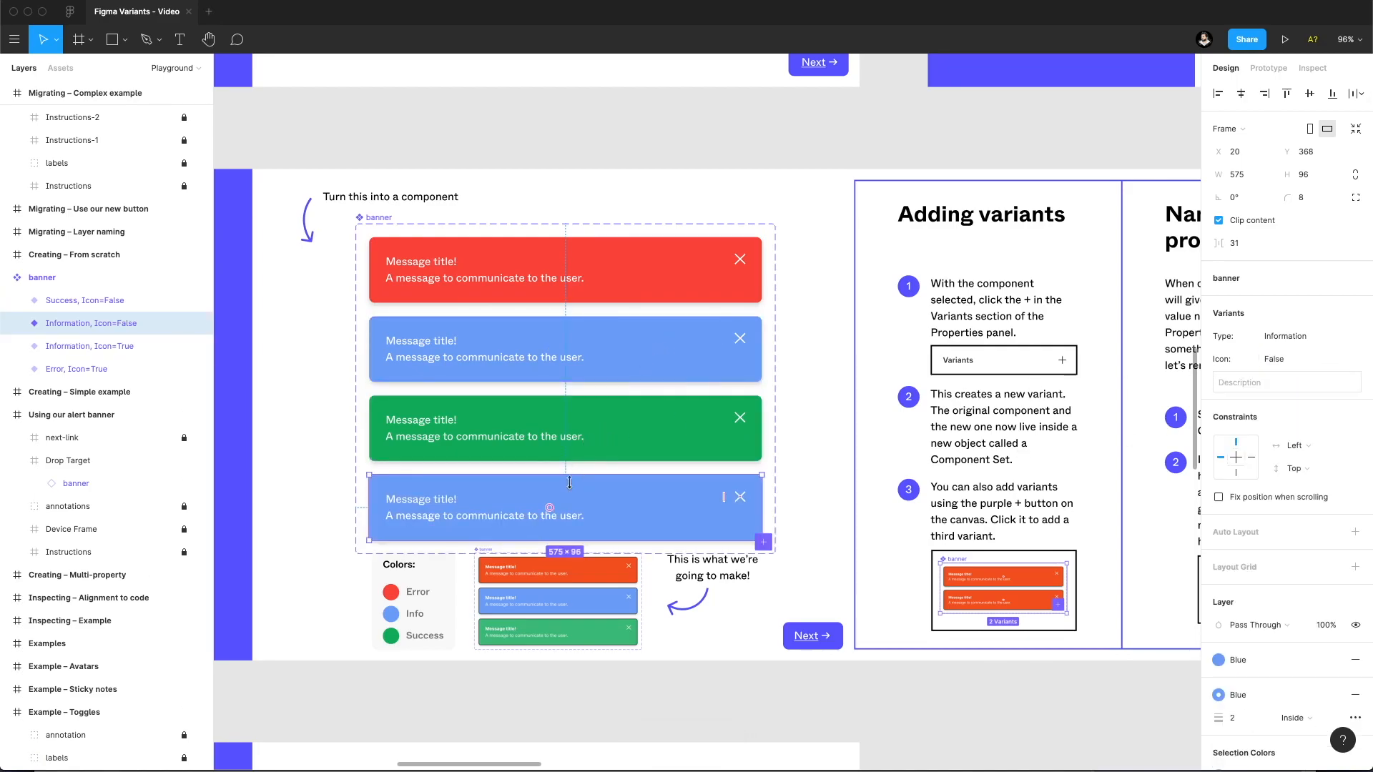
# Delete the duplicated blue Information variant from the banner component set.
pyautogui.moveTo(549, 507)
pyautogui.mouseDown()
pyautogui.moveTo(583, 508)
pyautogui.moveTo(549, 508)
pyautogui.mouseUp()
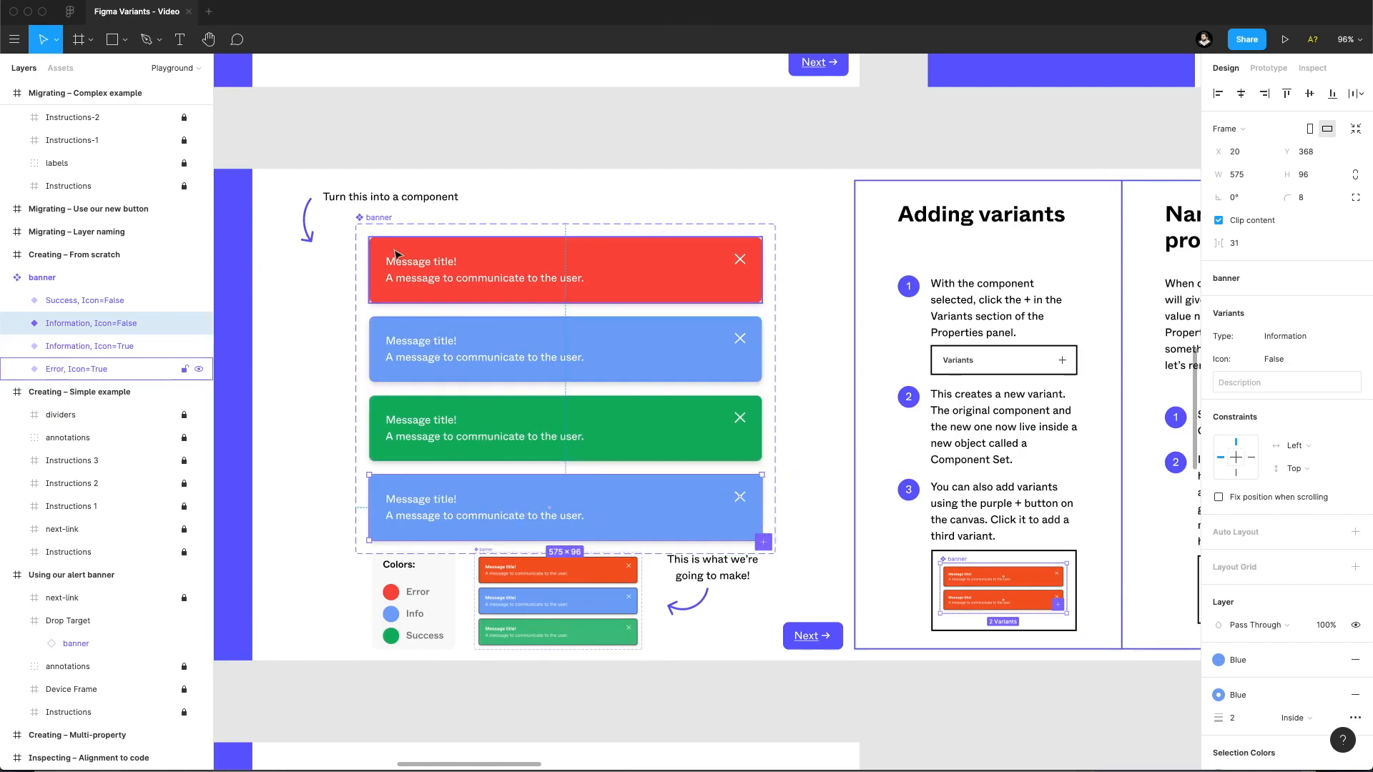
pyautogui.click(371, 218)
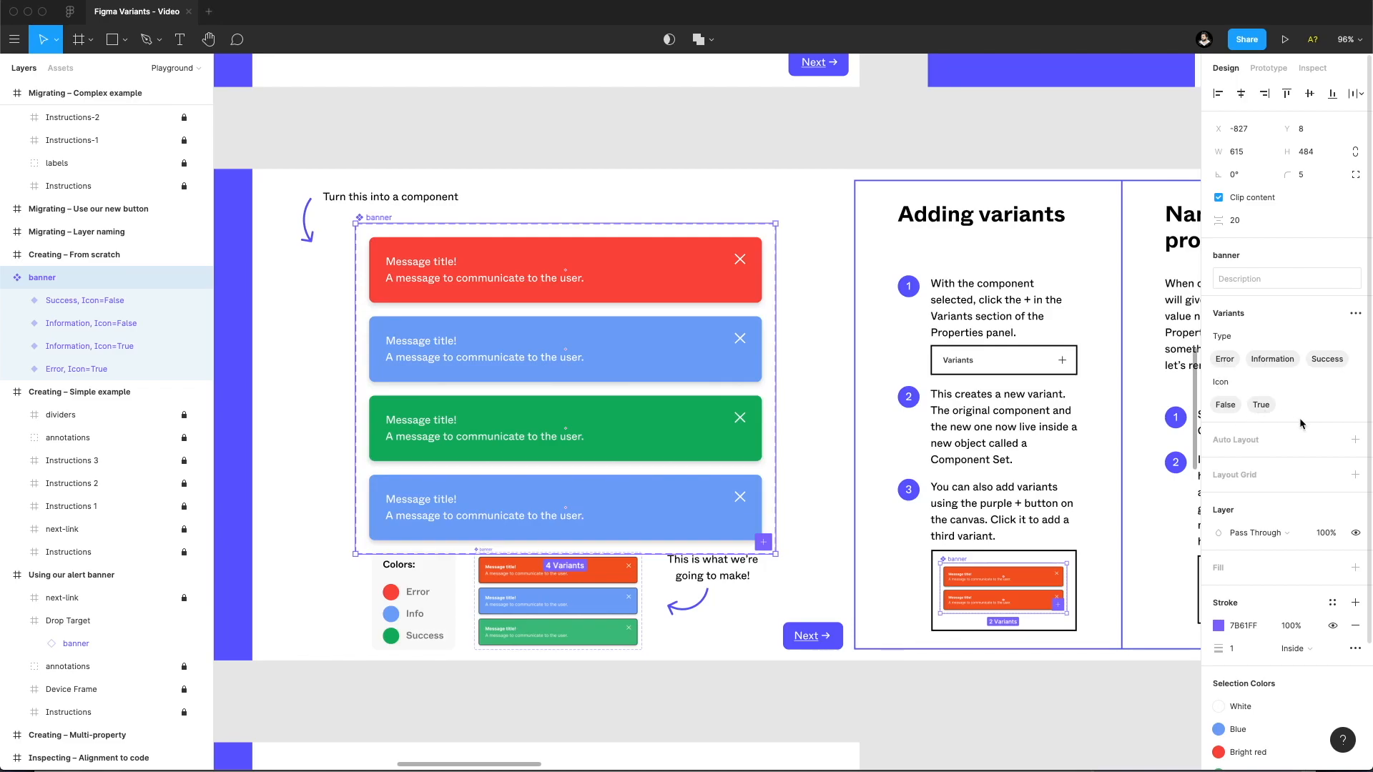
pyautogui.click(600, 508)
pyautogui.press('Delete')
# Remove the Icon property from the banner component set and shift the set slightly within its frame.
pyautogui.click(549, 355)
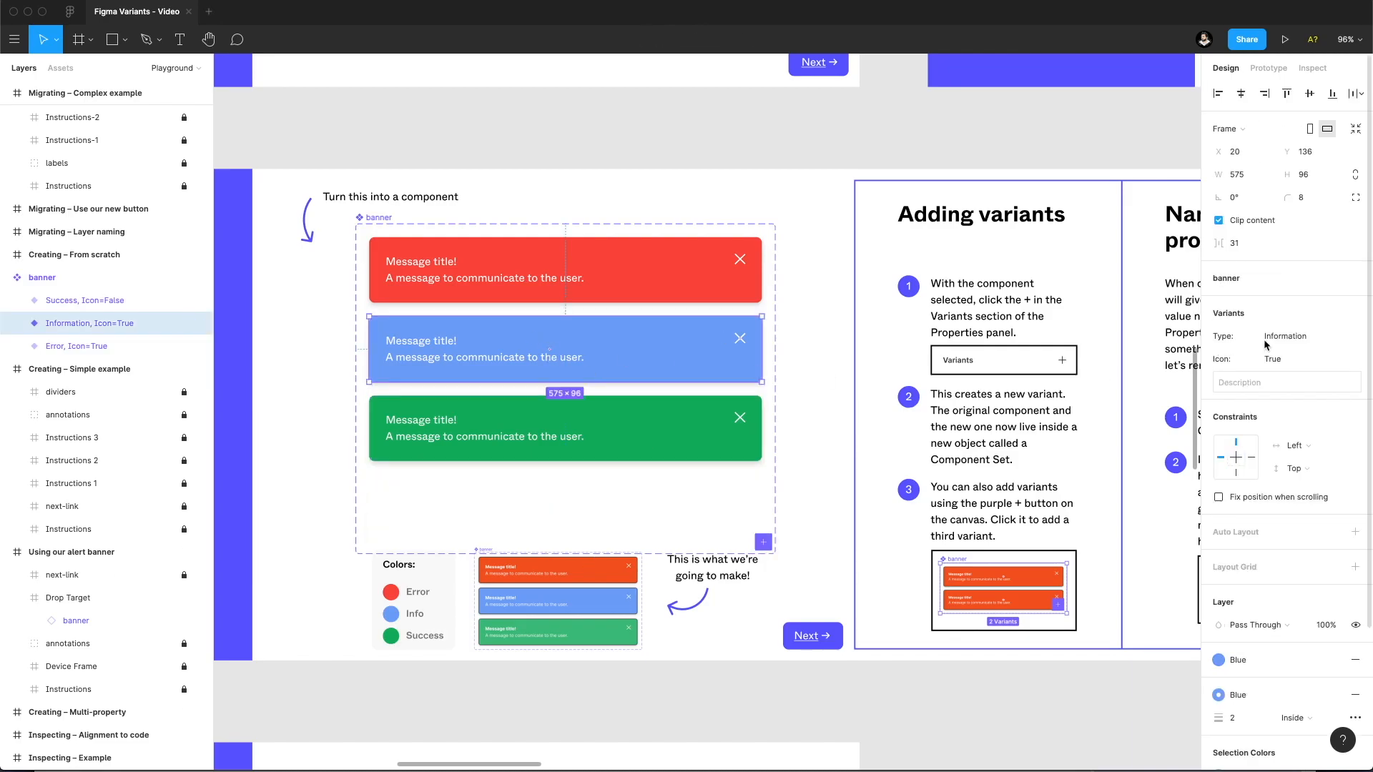
pyautogui.click(371, 218)
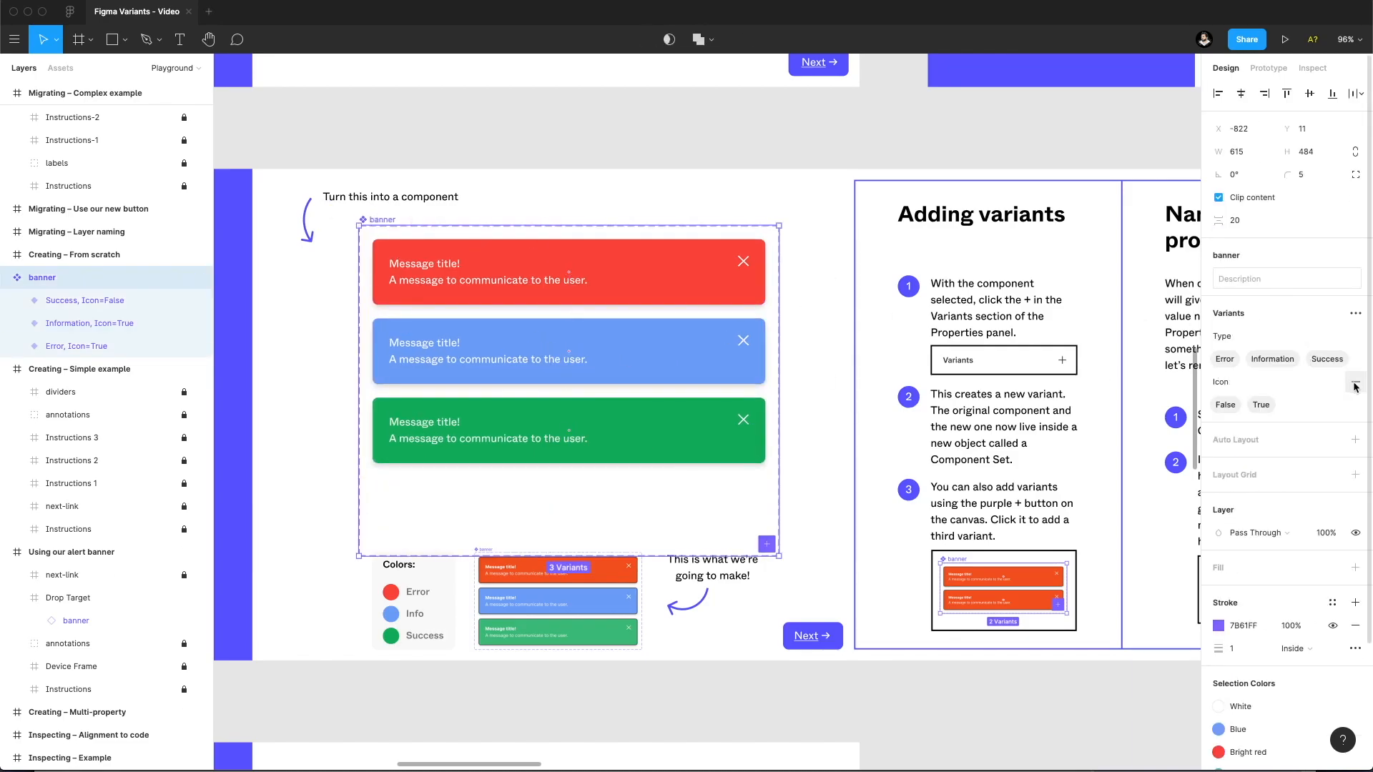
pyautogui.click(1355, 382)
pyautogui.moveTo(386, 220); pyautogui.dragTo(379, 212)
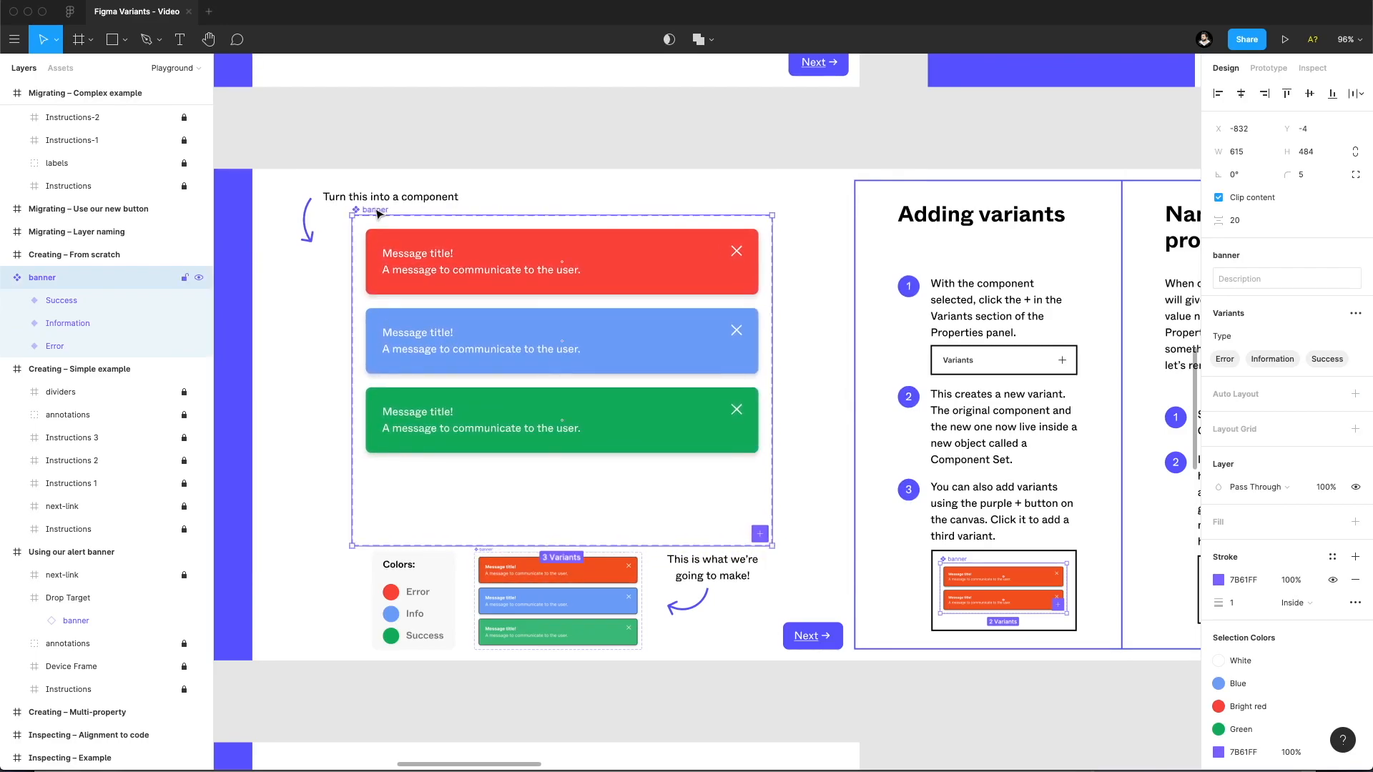
# Add a new variant to the banner component set, undo the addition and deselect the set.
pyautogui.click(1354, 313)
pyautogui.click(1269, 342)
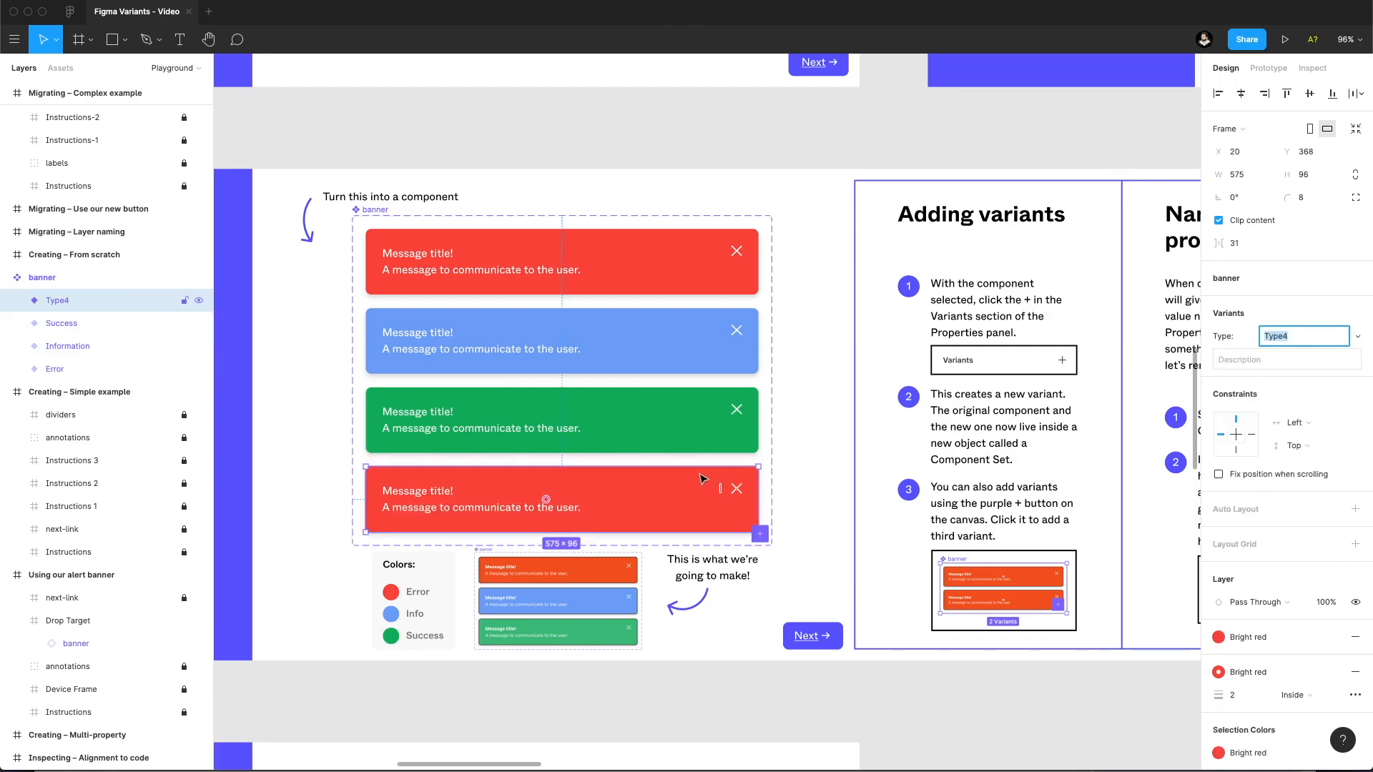
pyautogui.hotkey('ctrl', 'z')
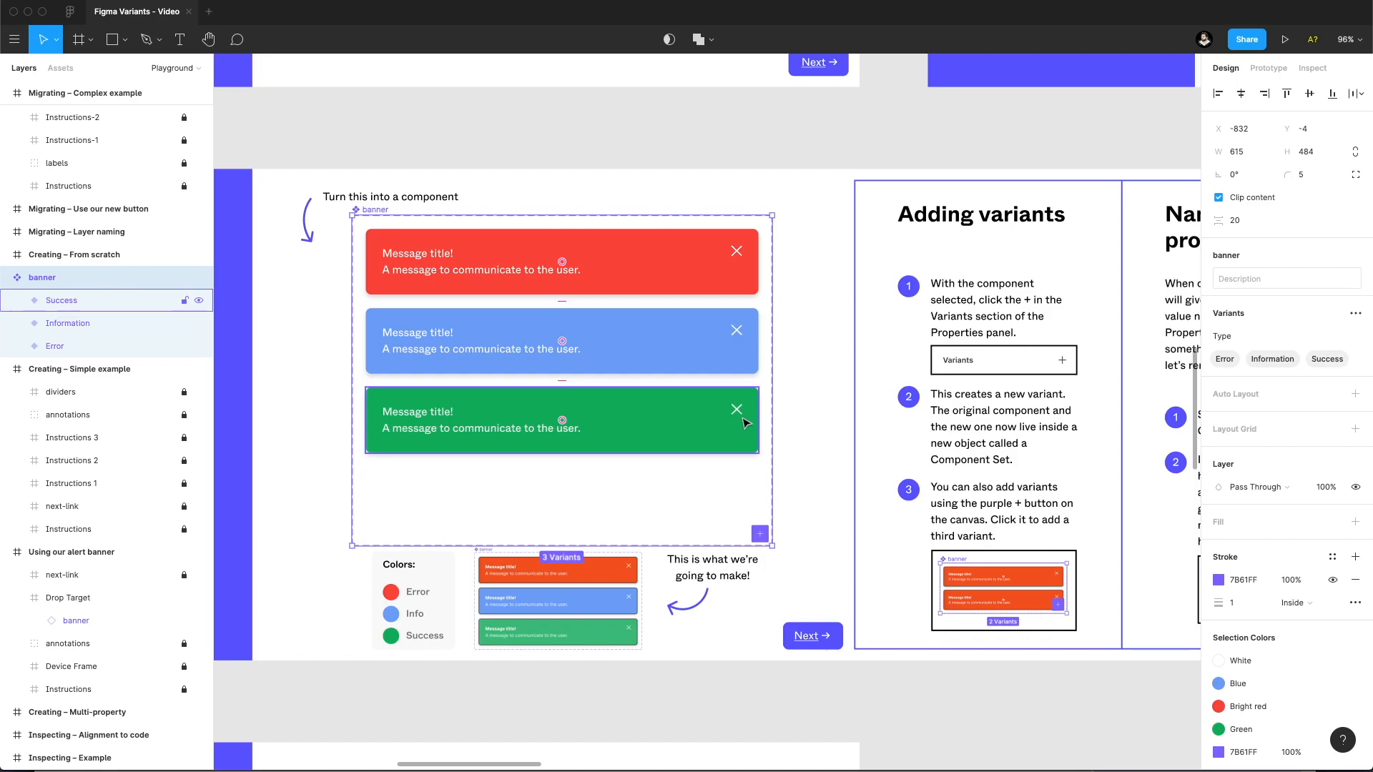
pyautogui.click(794, 146)
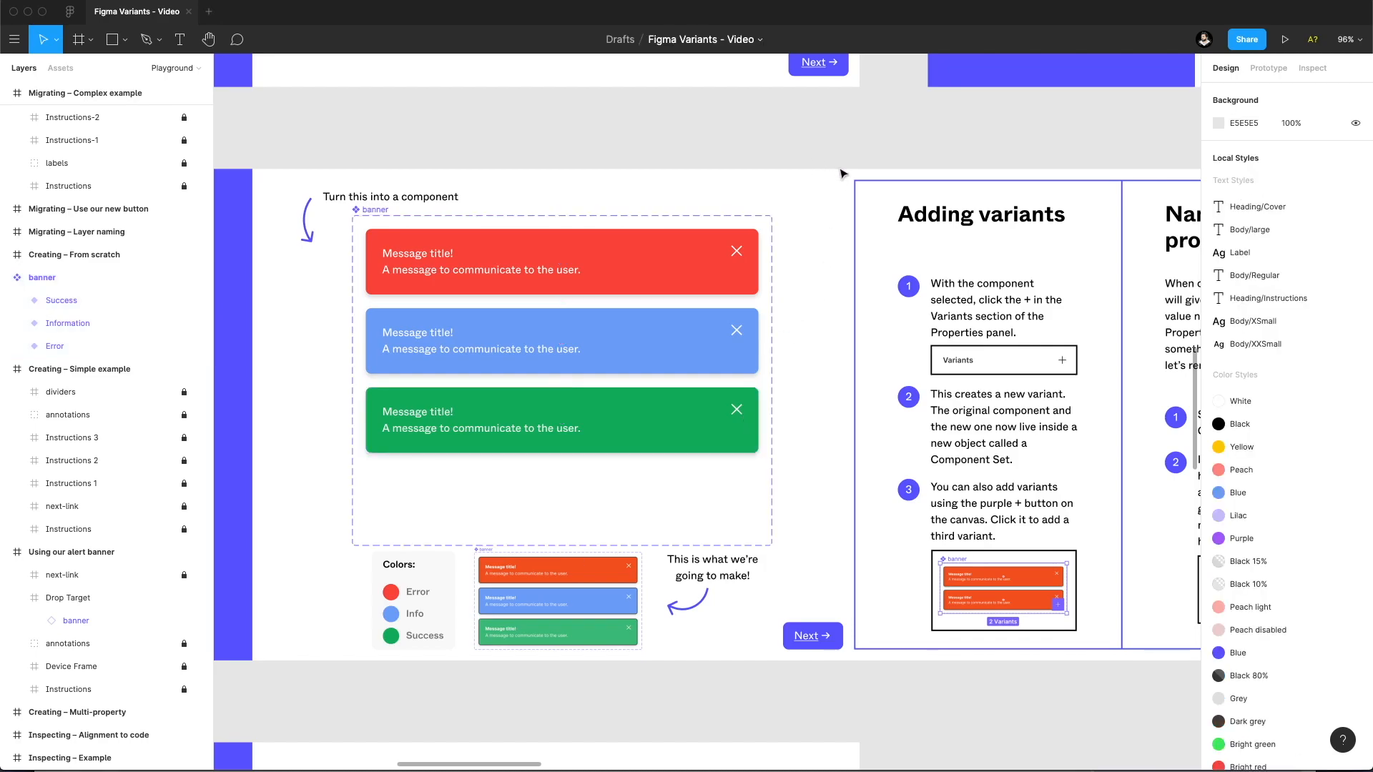
# Look over the playground's example frames and examine the Button component set in the complex migration example.
pyautogui.keyDown('alt'); pyautogui.keyDown('super'); pyautogui.click(826, 165); pyautogui.keyUp('super'); pyautogui.keyUp('alt')
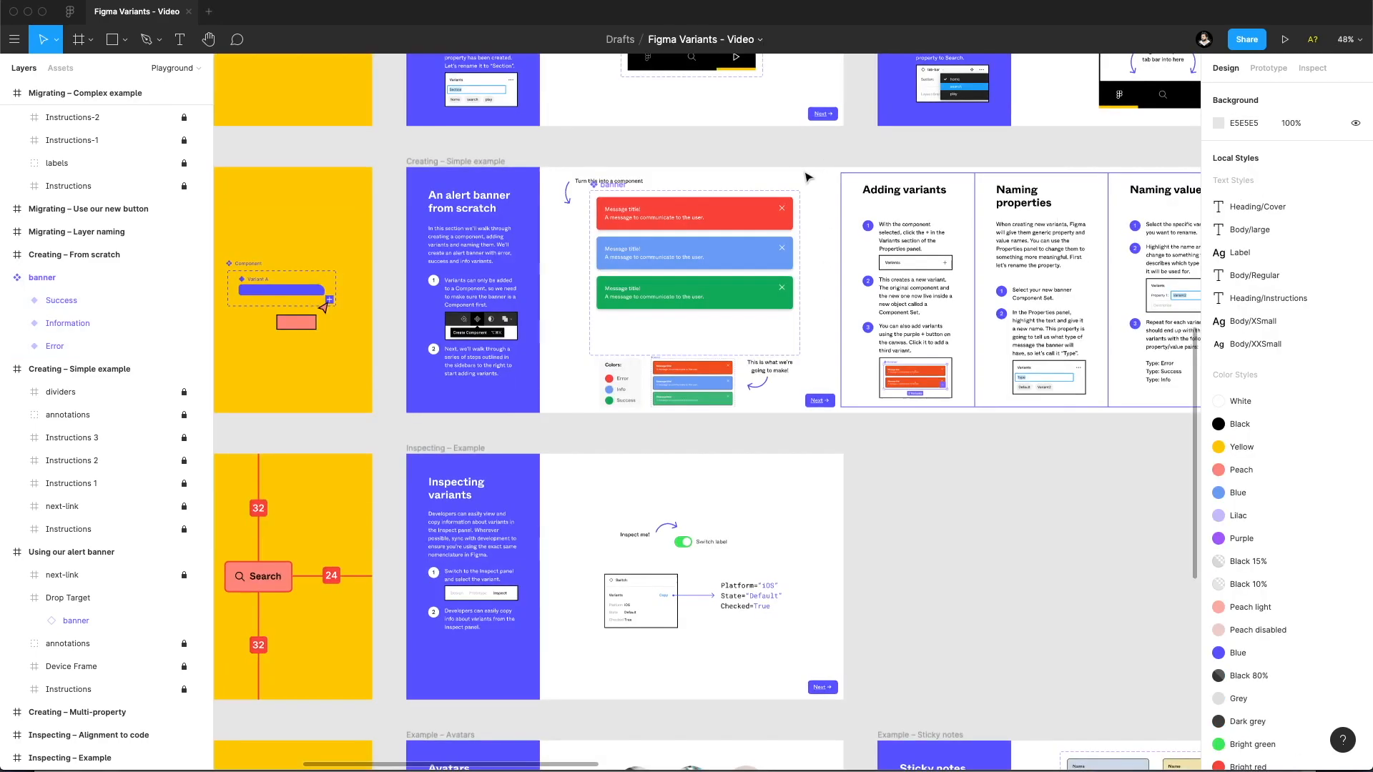
pyautogui.keyDown('super'); pyautogui.click(674, 298); pyautogui.keyUp('super')
pyautogui.moveTo(690, 298); pyautogui.dragTo(650, 338)
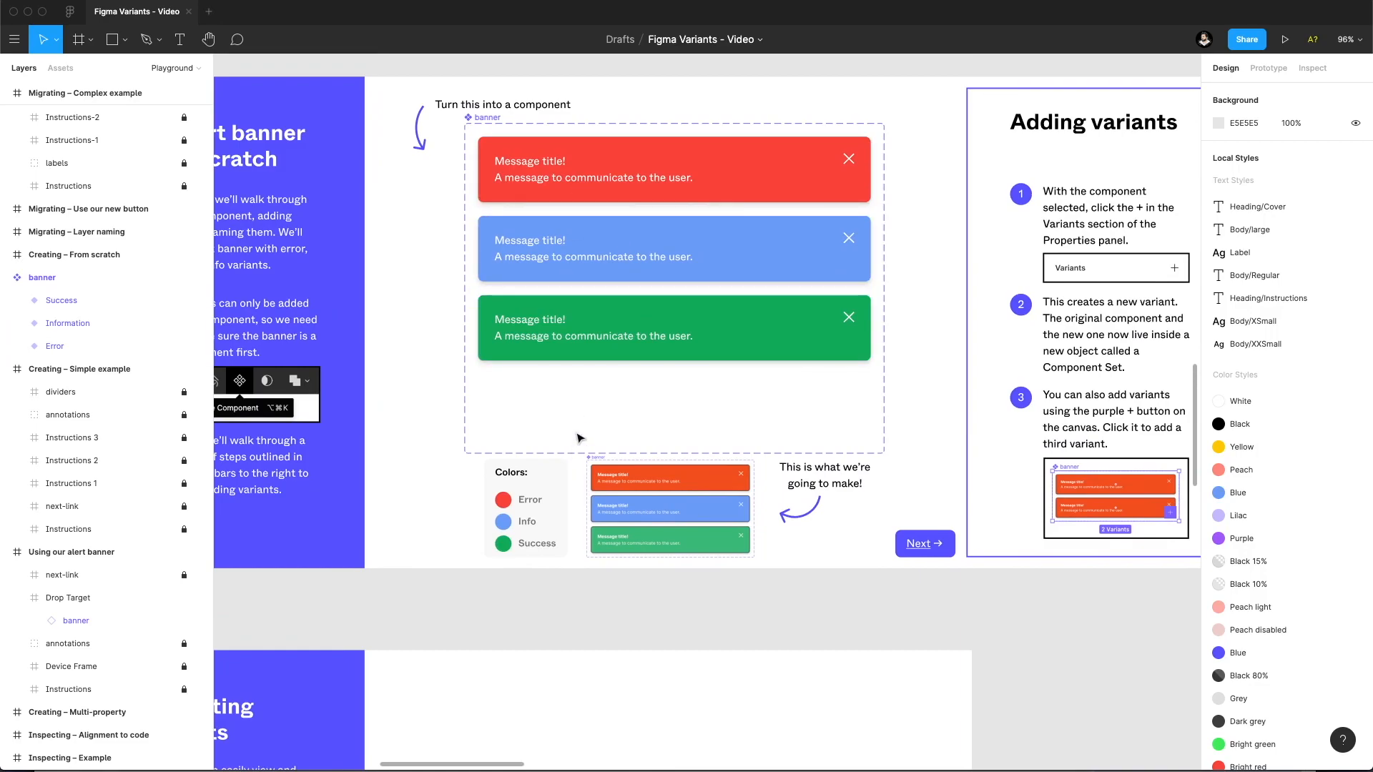
pyautogui.keyDown('alt'); pyautogui.keyDown('super'); pyautogui.click(559, 404); pyautogui.keyUp('super'); pyautogui.keyUp('alt')
pyautogui.keyDown('alt'); pyautogui.keyDown('super'); pyautogui.click(559, 404); pyautogui.keyUp('super'); pyautogui.keyUp('alt')
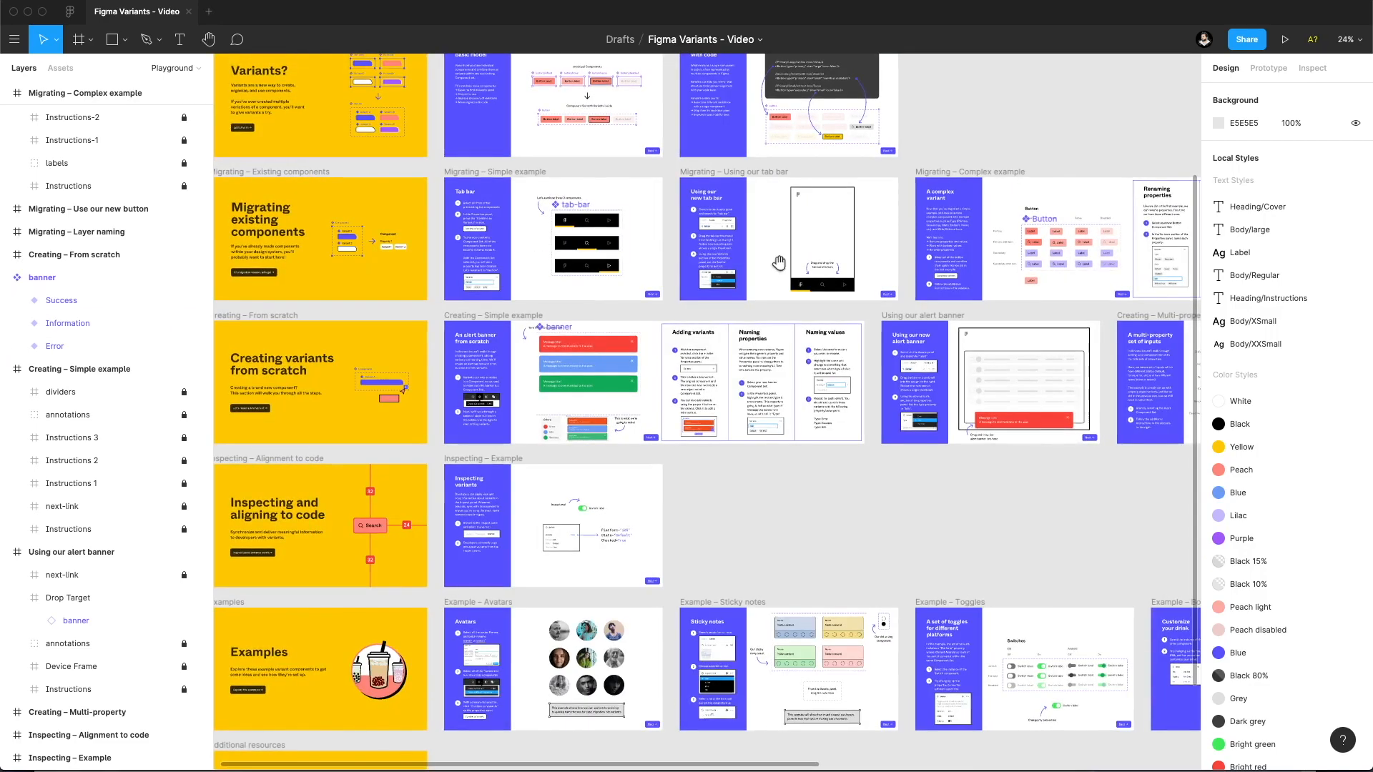
pyautogui.moveTo(929, 253); pyautogui.dragTo(574, 338)
pyautogui.keyDown('super'); pyautogui.click(647, 325); pyautogui.keyUp('super')
pyautogui.keyDown('super'); pyautogui.click(795, 324); pyautogui.keyUp('super')
pyautogui.moveTo(807, 325); pyautogui.dragTo(638, 327)
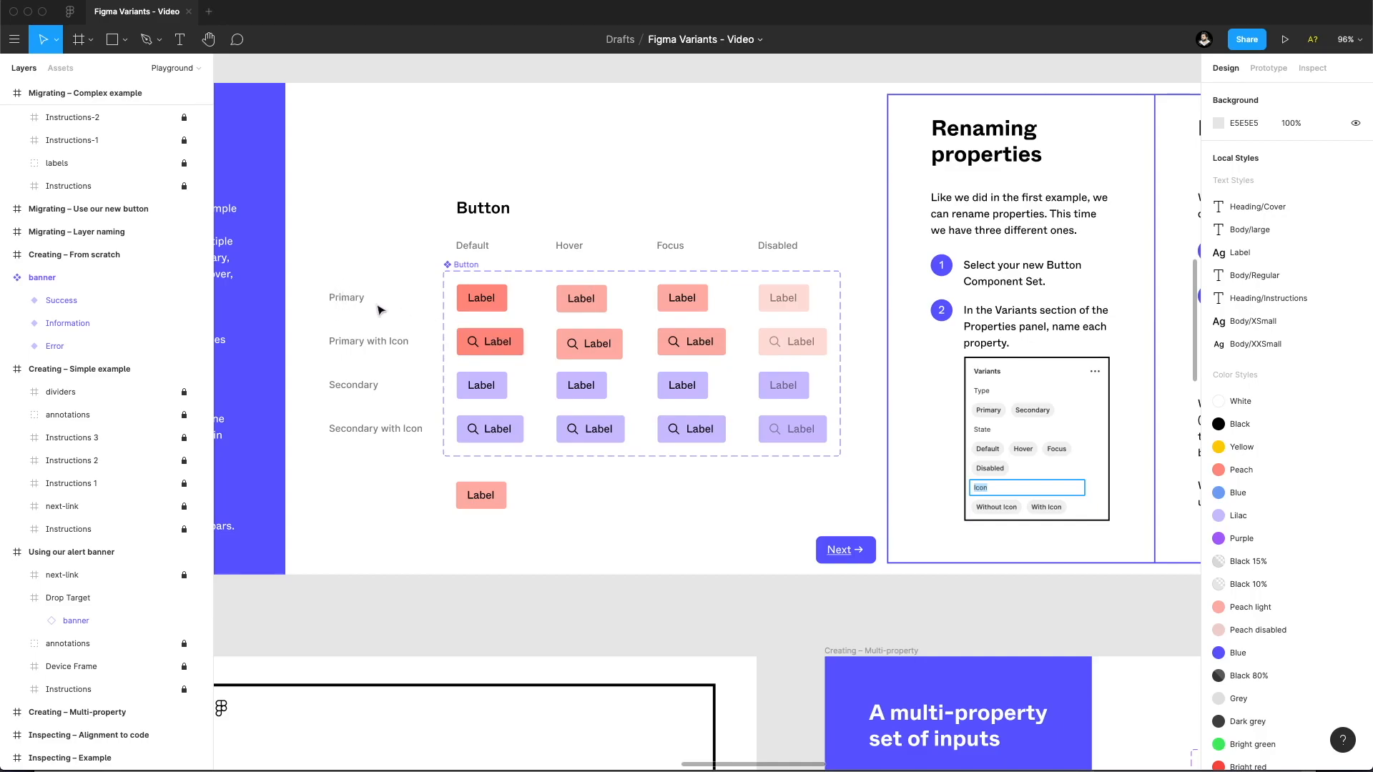
pyautogui.keyDown('alt'); pyautogui.click(681, 414); pyautogui.keyUp('alt')
pyautogui.keyDown('alt'); pyautogui.click(680, 415); pyautogui.keyUp('alt')
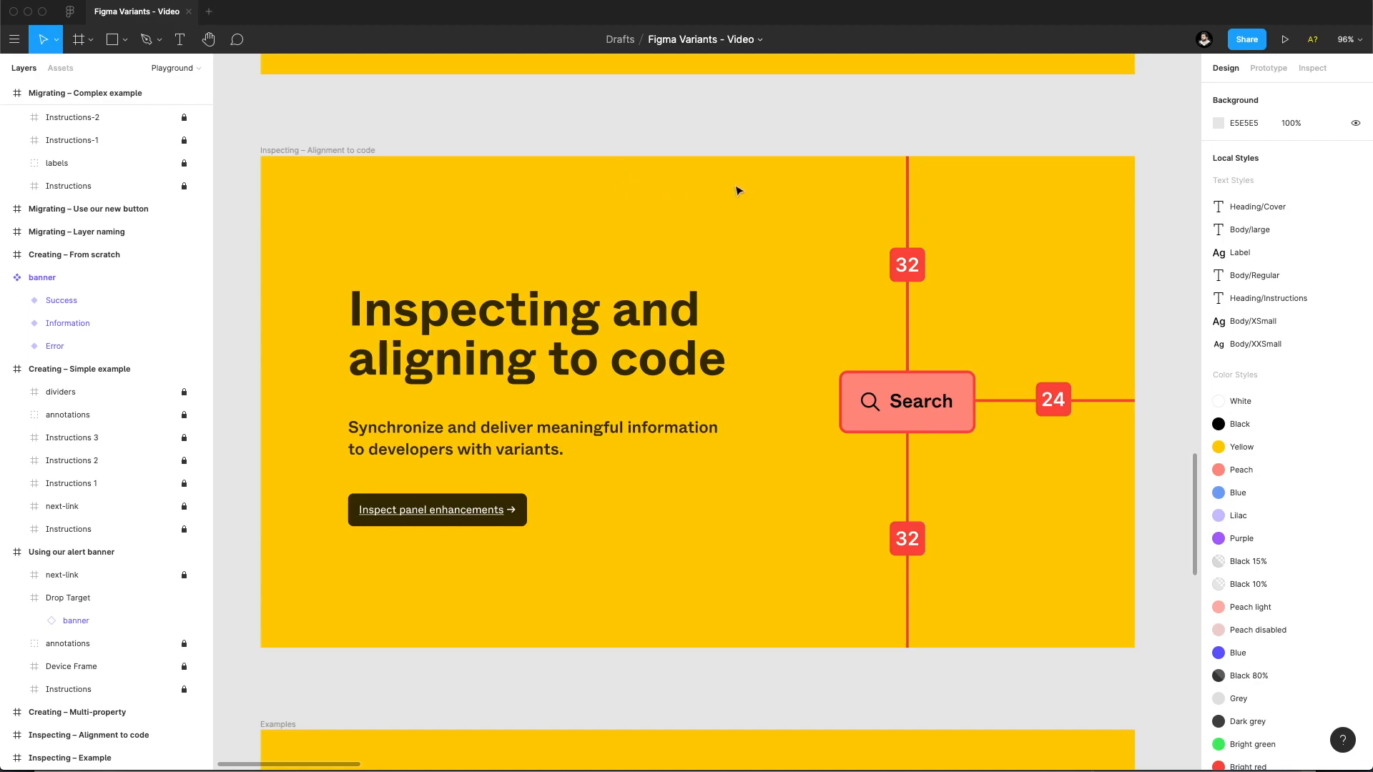
# Inspect the variant properties and code of the Switch instance in the Inspecting – Example frame.
pyautogui.moveTo(873, 181); pyautogui.dragTo(487, 183)
pyautogui.moveTo(699, 208); pyautogui.dragTo(363, 199)
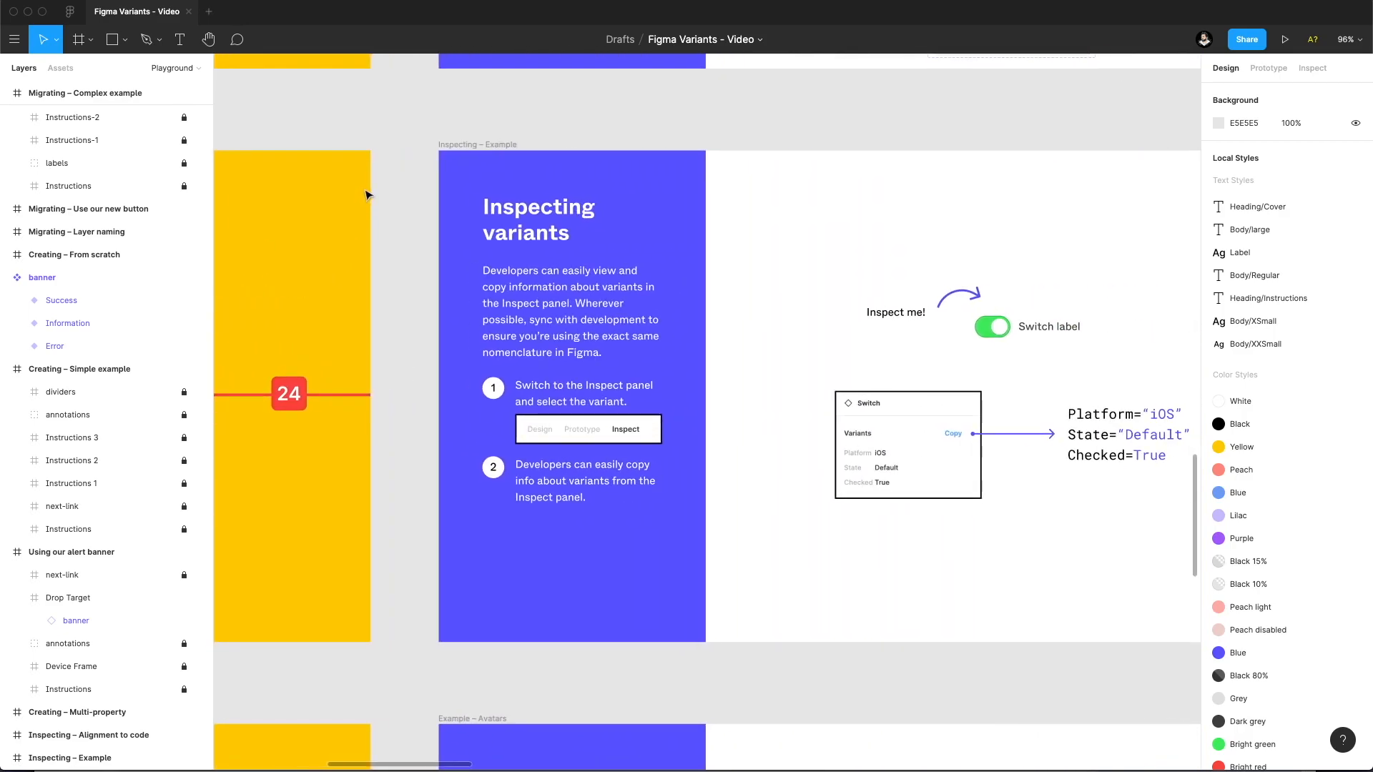
pyautogui.hscroll(3, 848, 267)
pyautogui.click(767, 334)
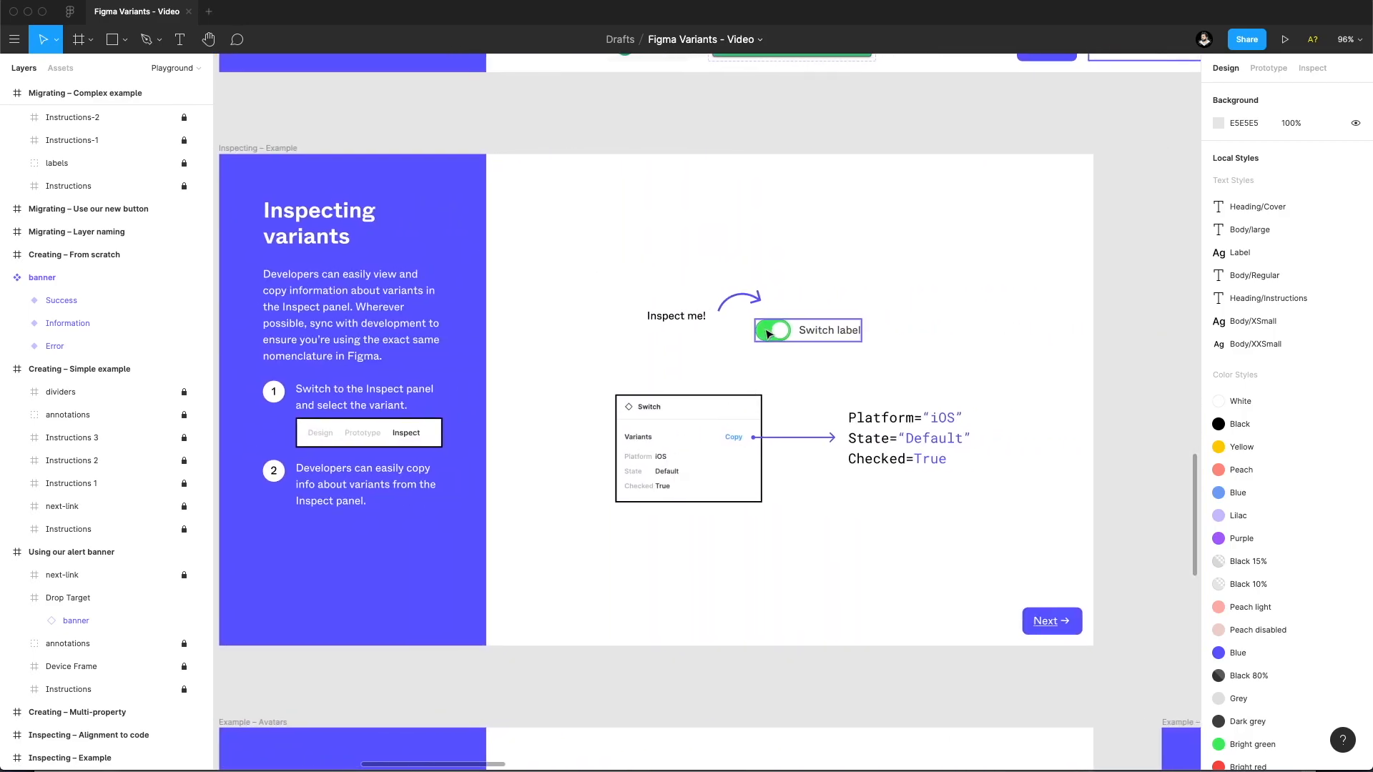
pyautogui.click(767, 333)
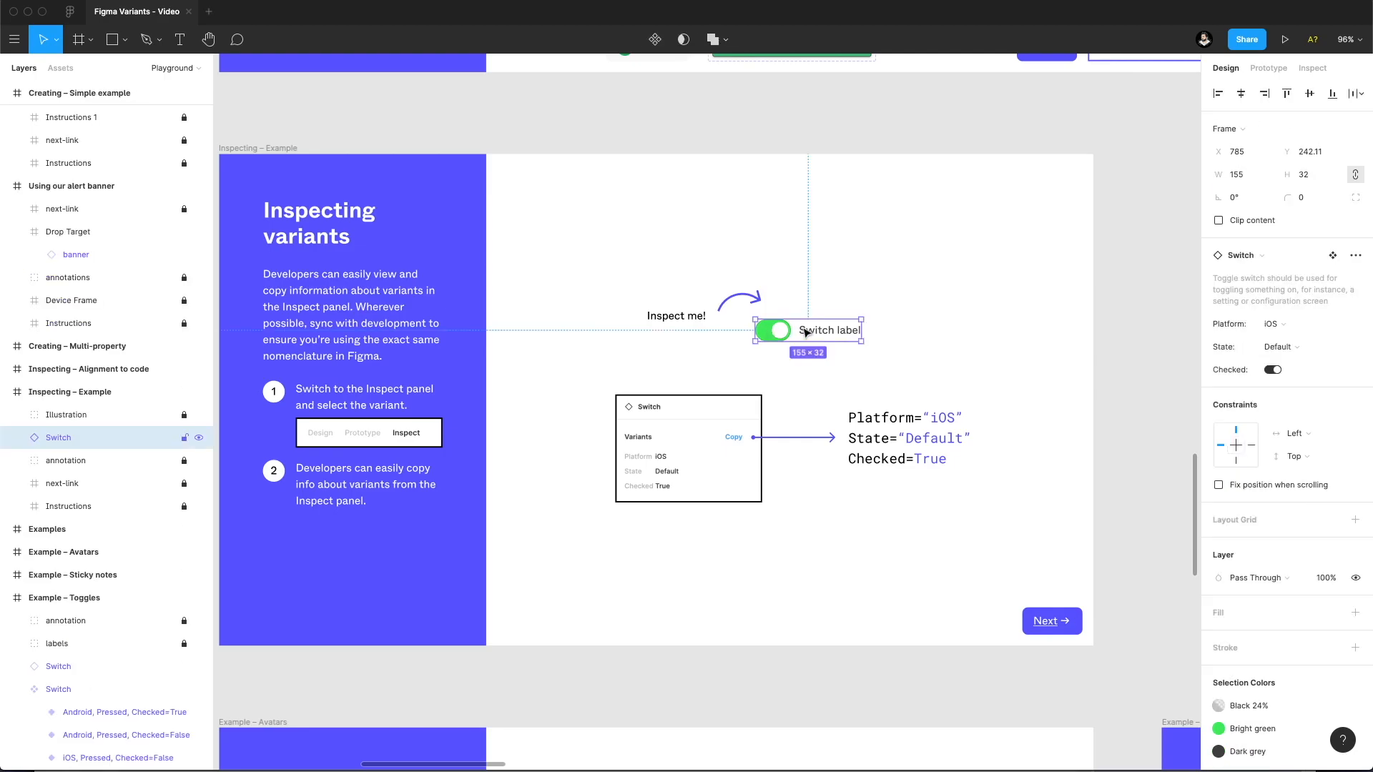
pyautogui.click(1312, 68)
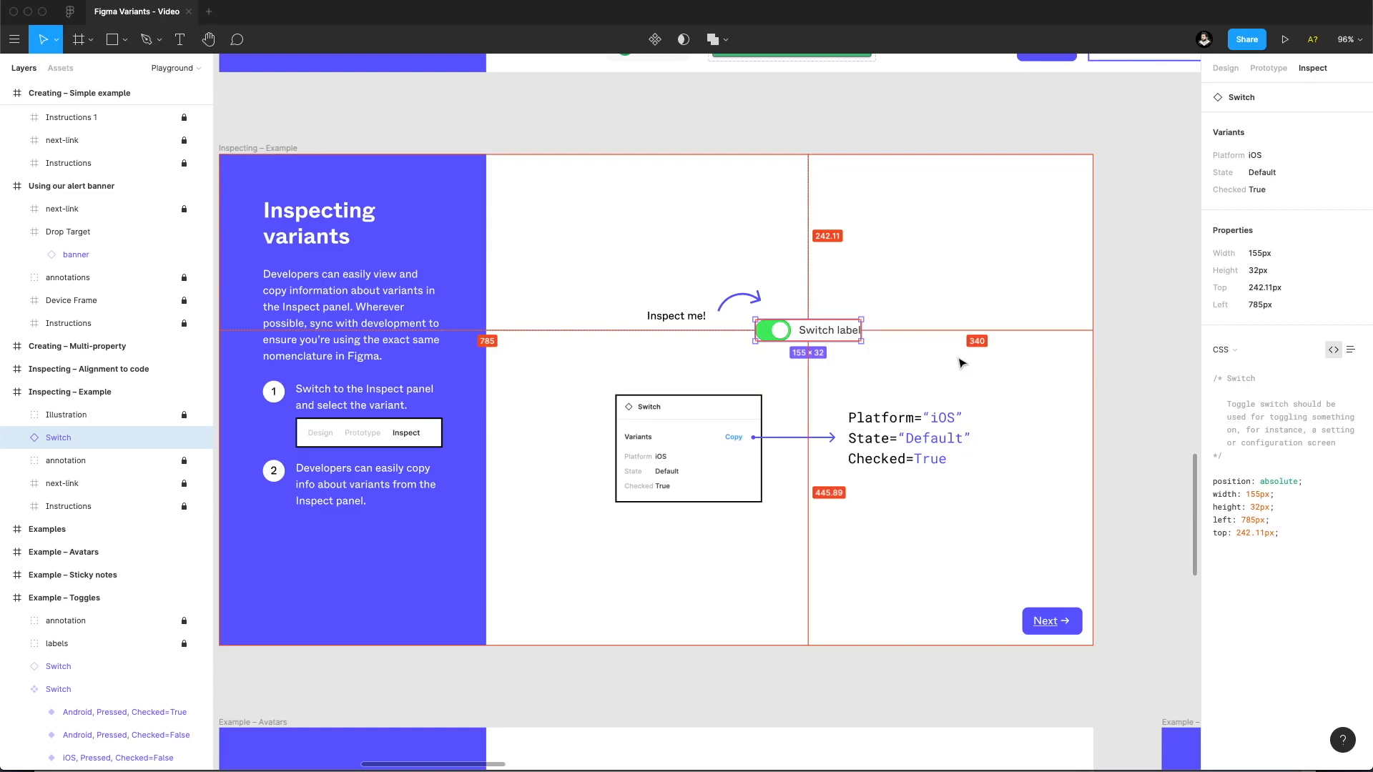
# Reselect the Switch instance to check its variant information, return to its design properties and deselect it.
pyautogui.click(1063, 629)
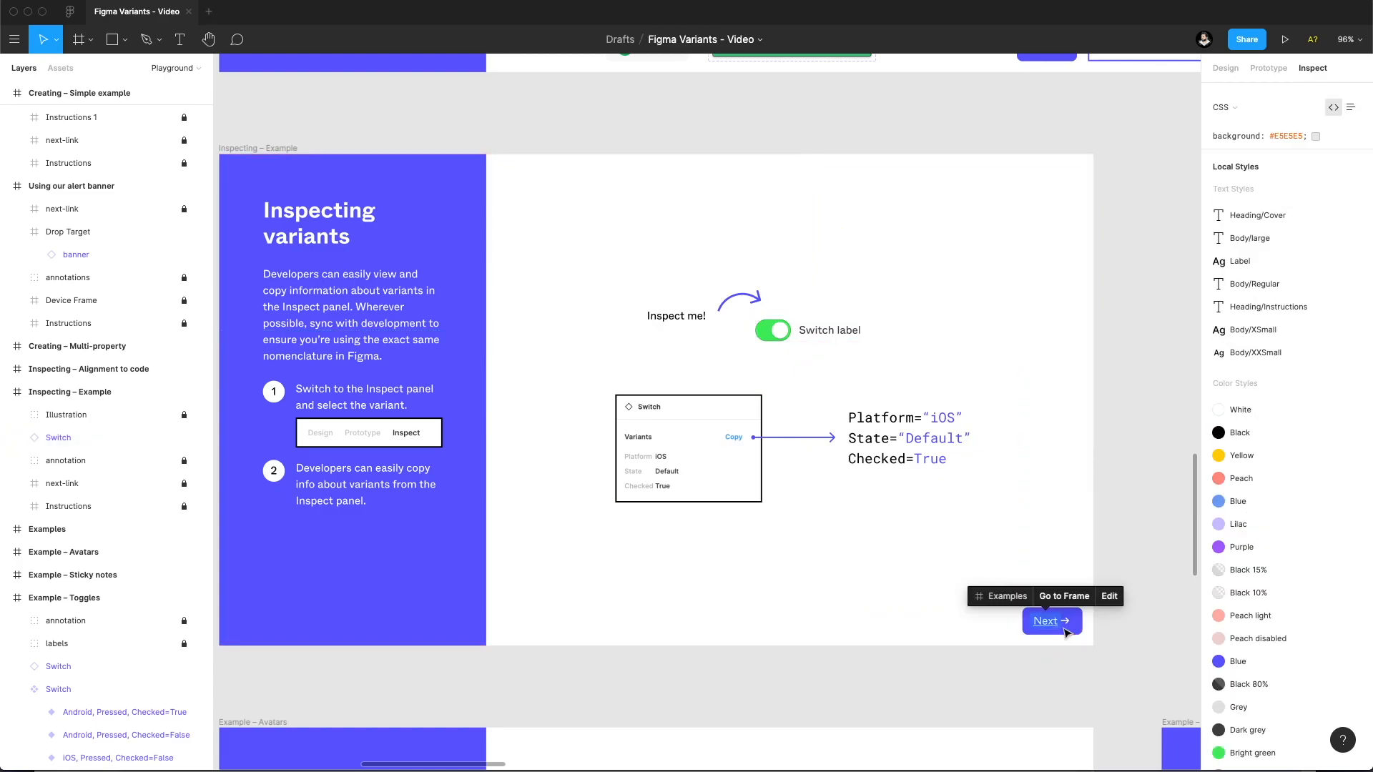
pyautogui.scroll(-10, 1301, 322)
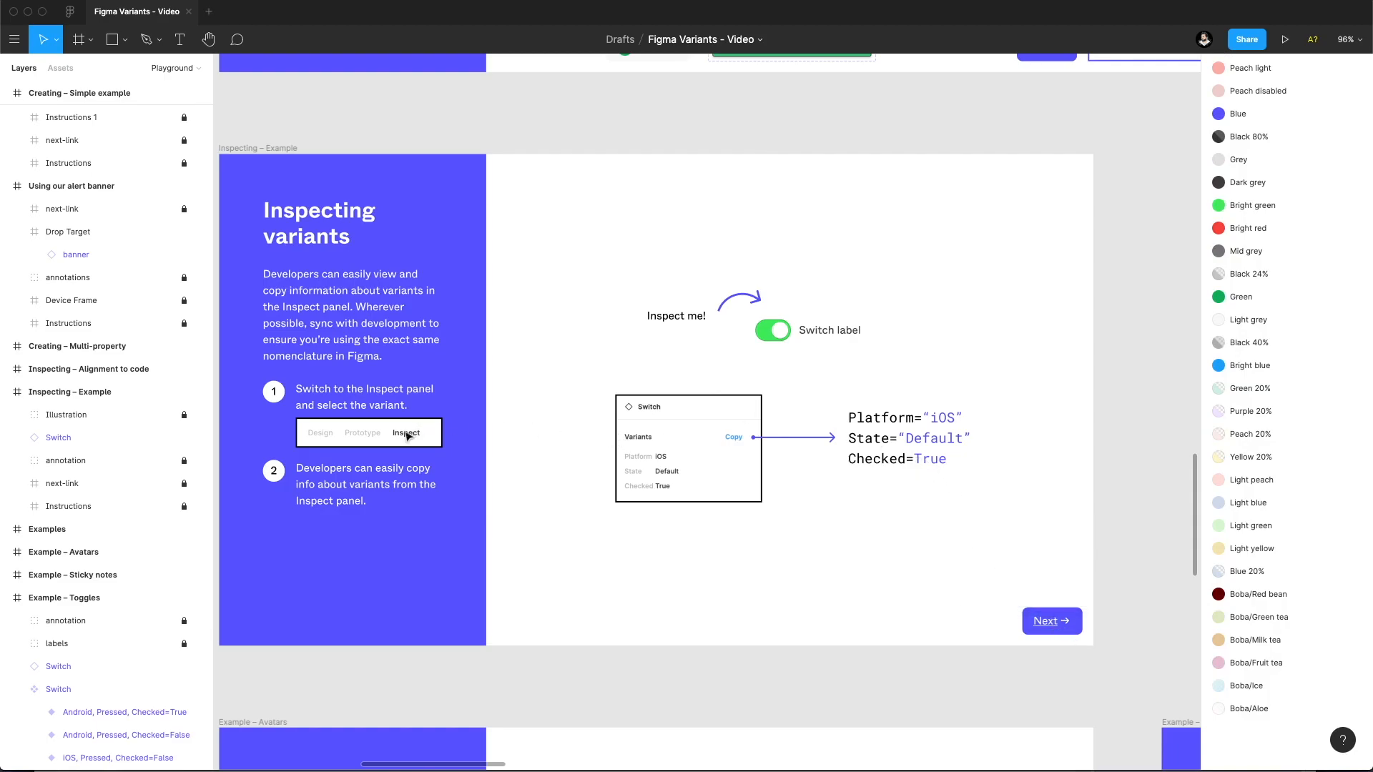
pyautogui.click(815, 327)
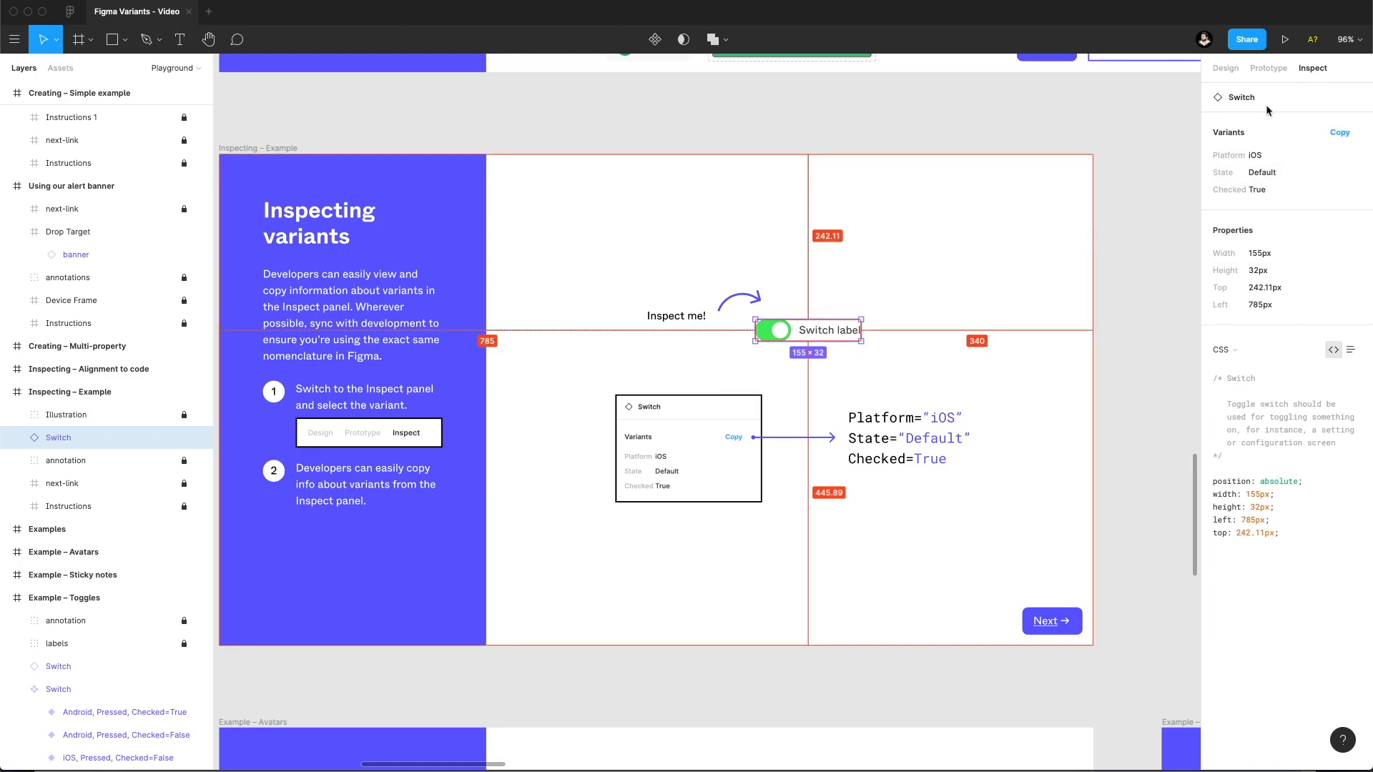
pyautogui.click(1236, 68)
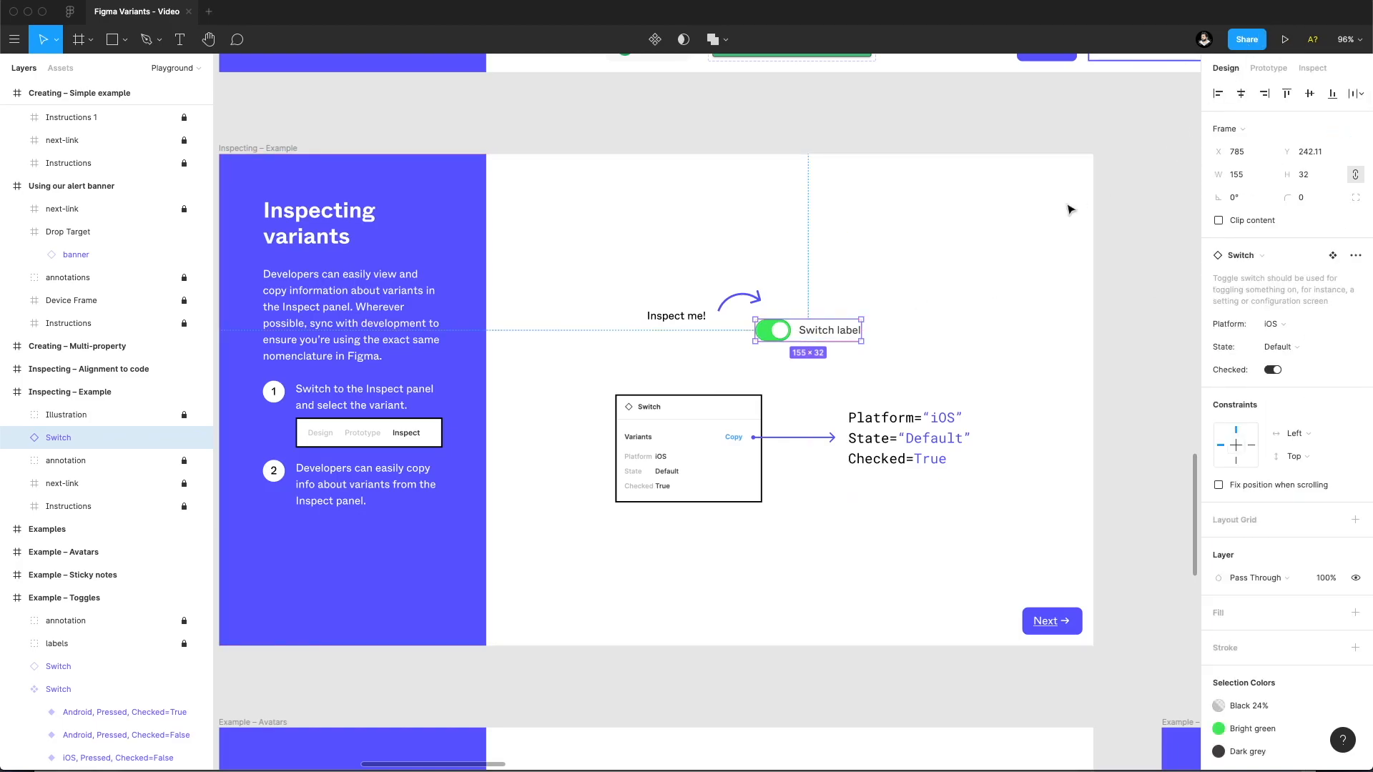
pyautogui.click(1026, 213)
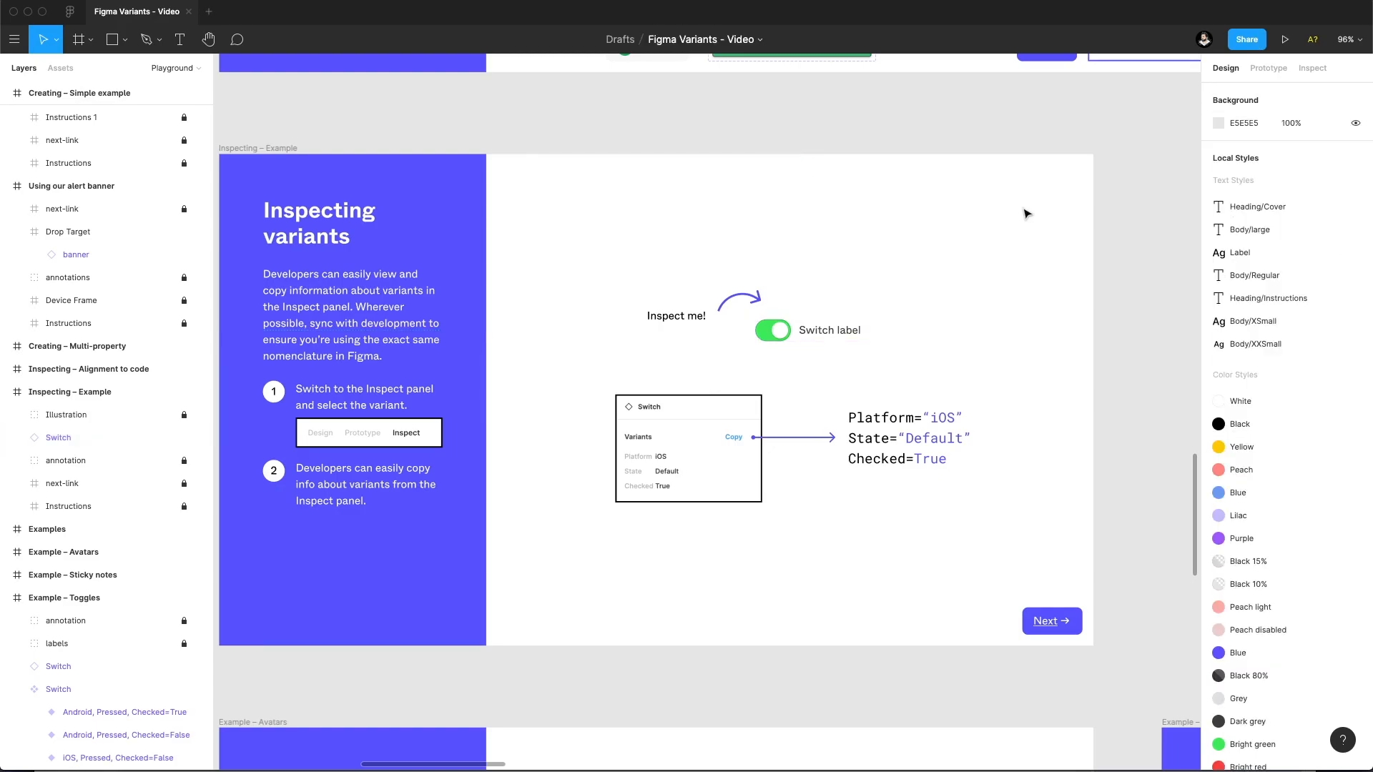
# Look through the Examples section and examine the Avatars example on batch renaming frames for variants.
pyautogui.scroll(-5, 931, 190)
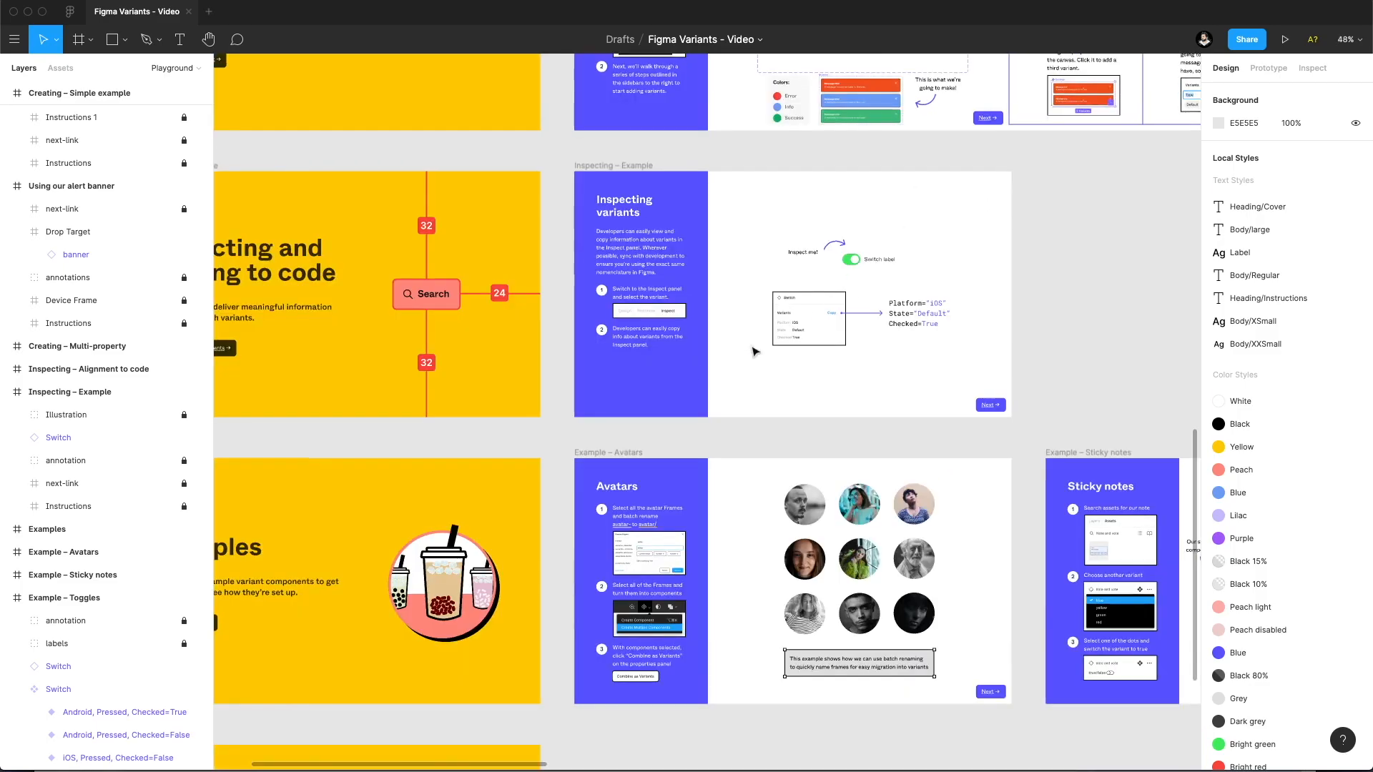
pyautogui.scroll(-4, 965, 214)
pyautogui.hscroll(-5, 965, 214)
pyautogui.scroll(-1, 965, 222)
pyautogui.hscroll(1, 965, 222)
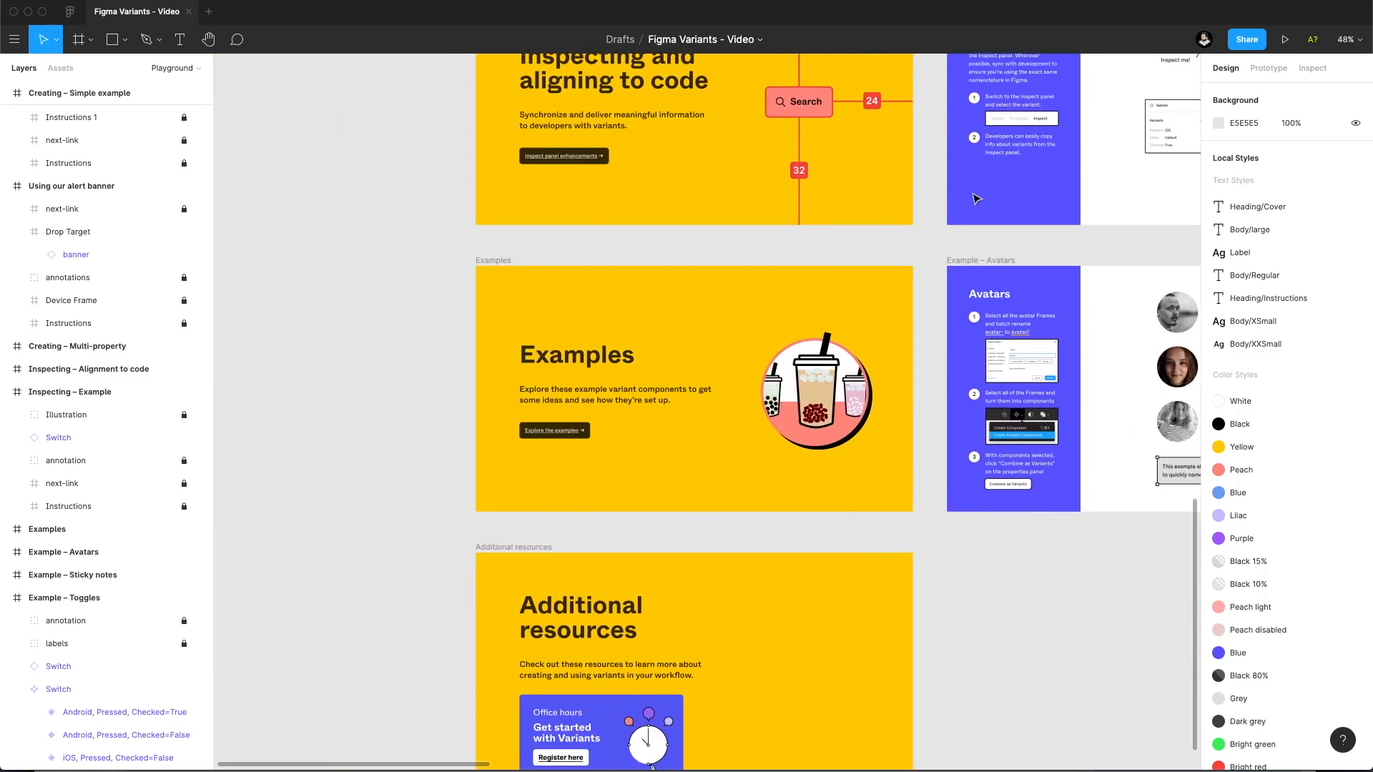
pyautogui.scroll(5, 710, 298)
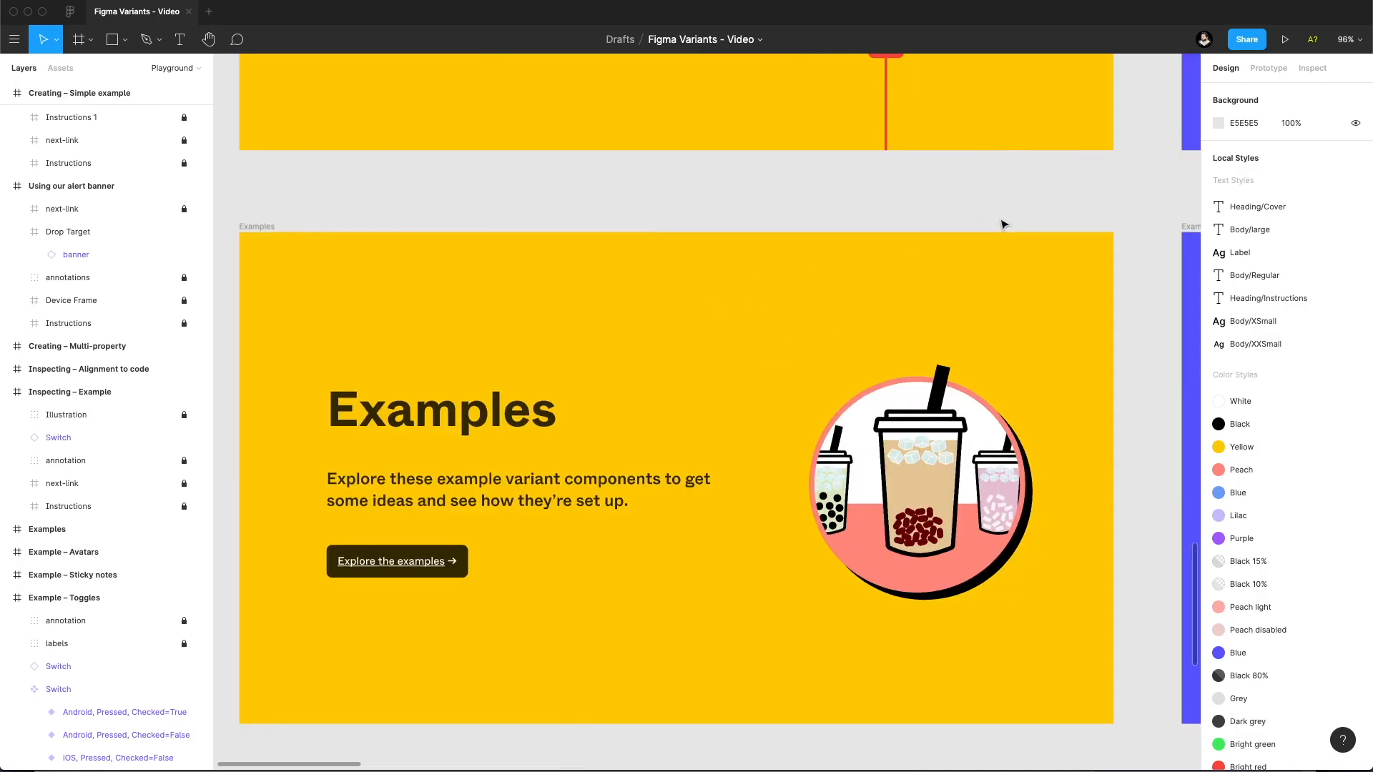
pyautogui.hscroll(10, 986, 205)
pyautogui.scroll(-1, 841, 201)
pyautogui.hscroll(6, 841, 201)
pyautogui.scroll(-1, 841, 201)
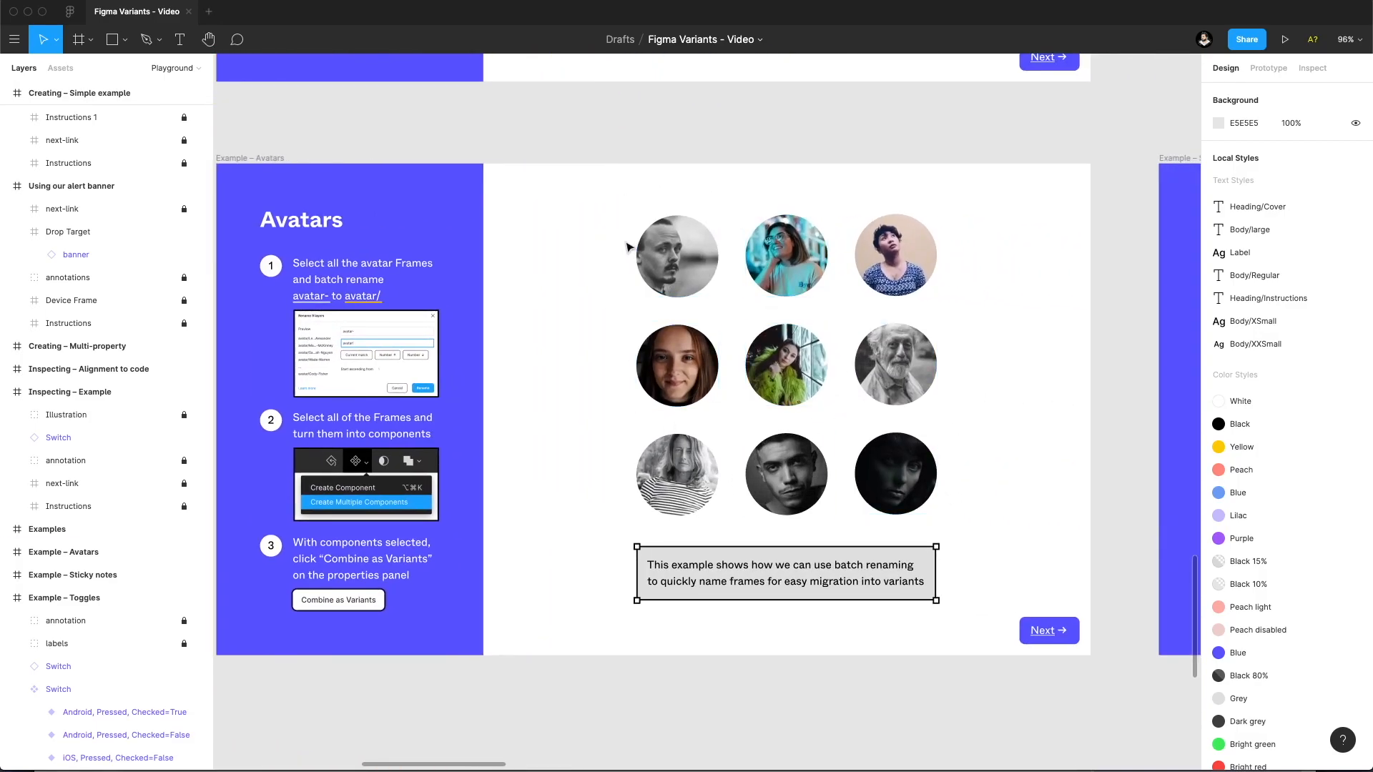
# Examine the Sticky notes example and select the voting row nested inside the blue note variant.
pyautogui.hscroll(20, 1063, 396)
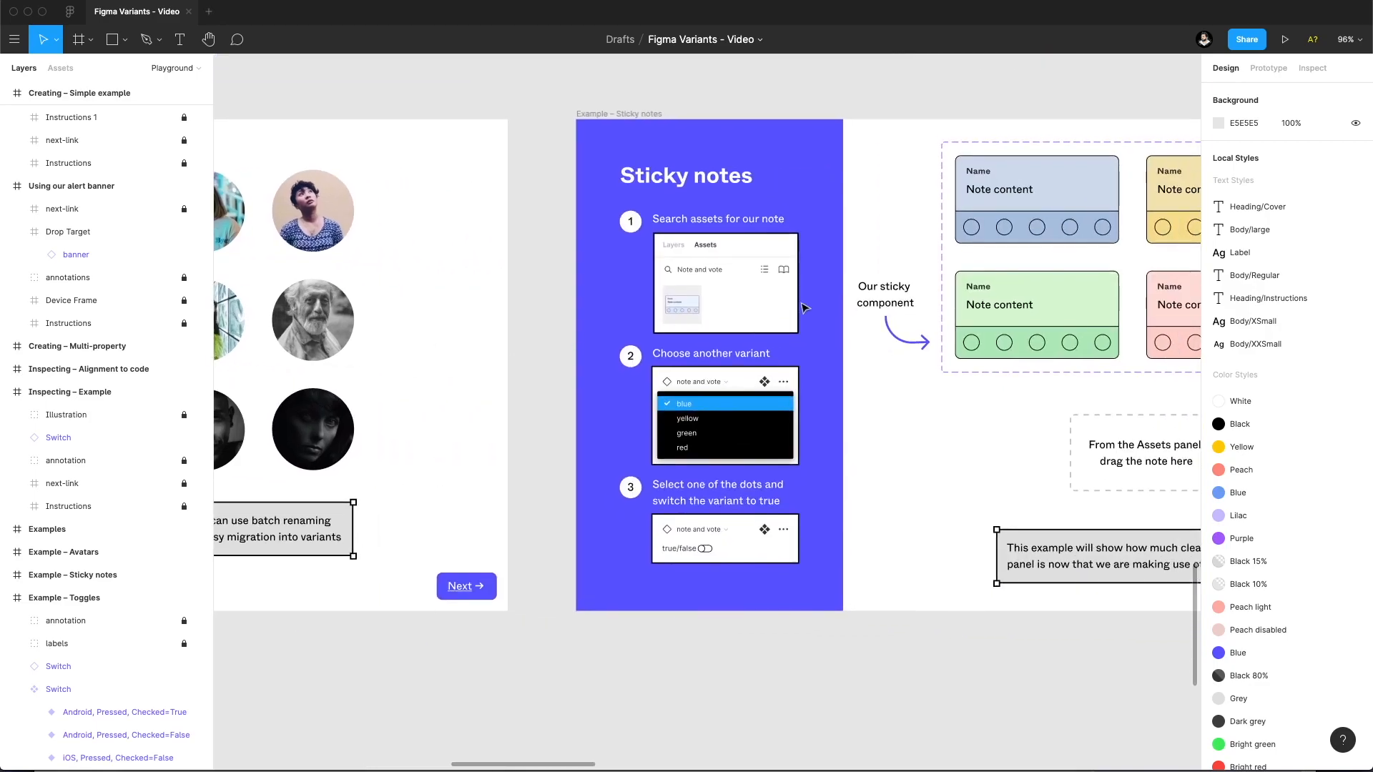
pyautogui.hscroll(-3, 359, 371)
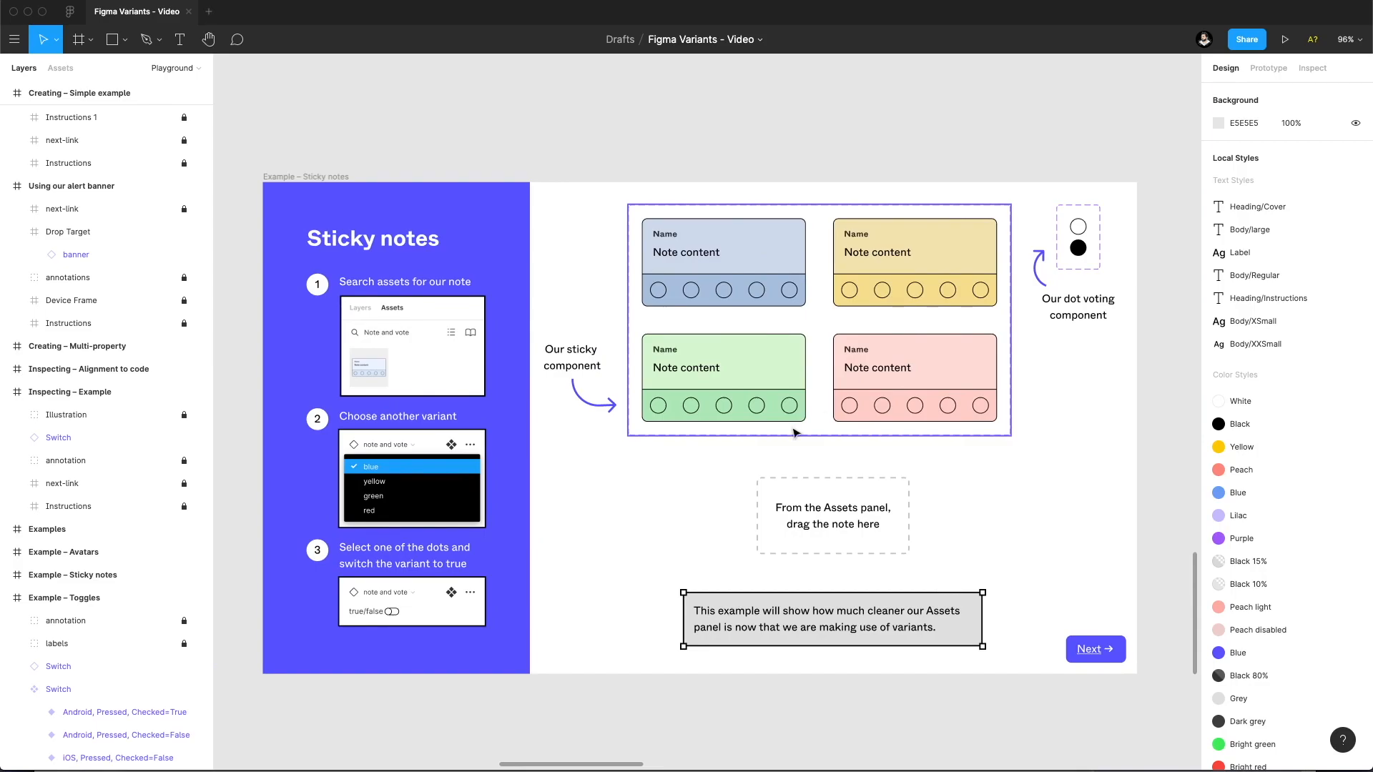
pyautogui.doubleClick(772, 396)
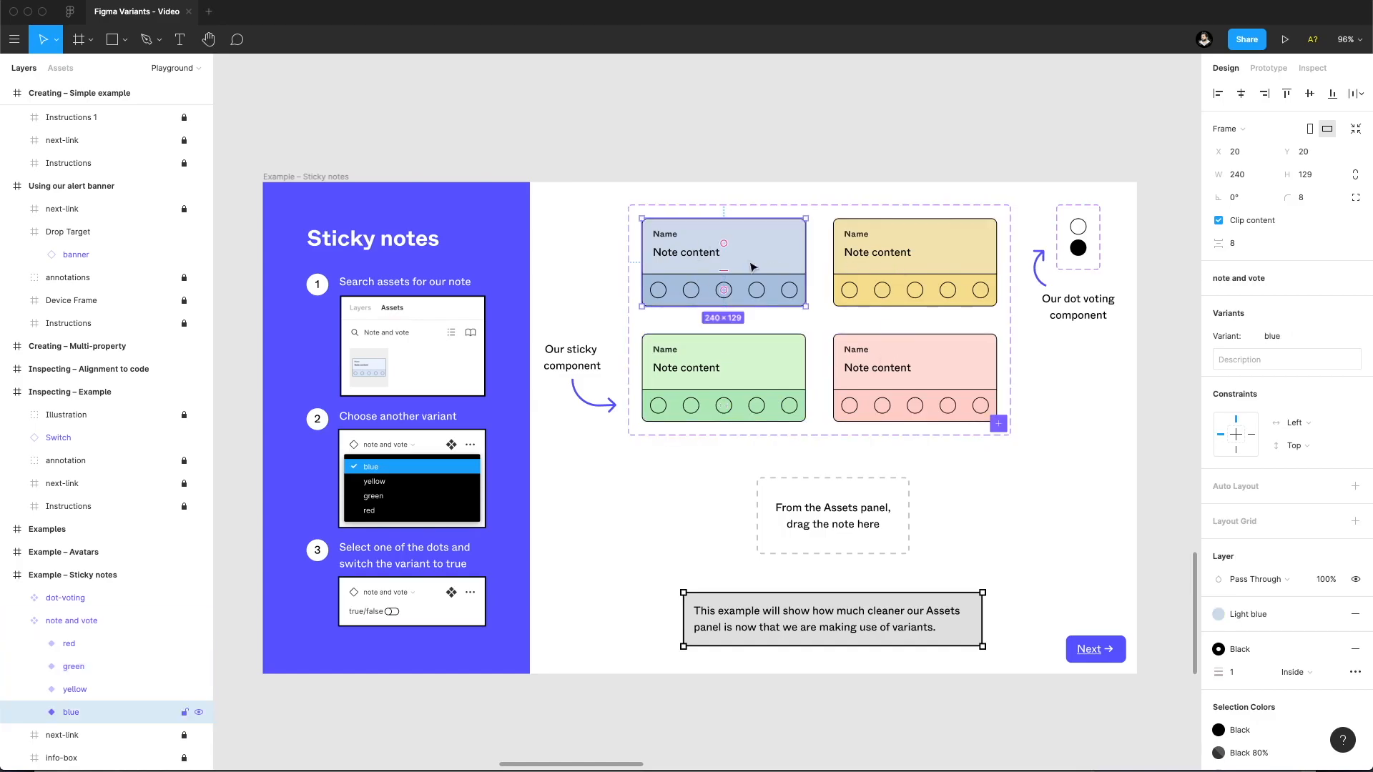
pyautogui.click(723, 282)
pyautogui.scroll(5, 664, 292)
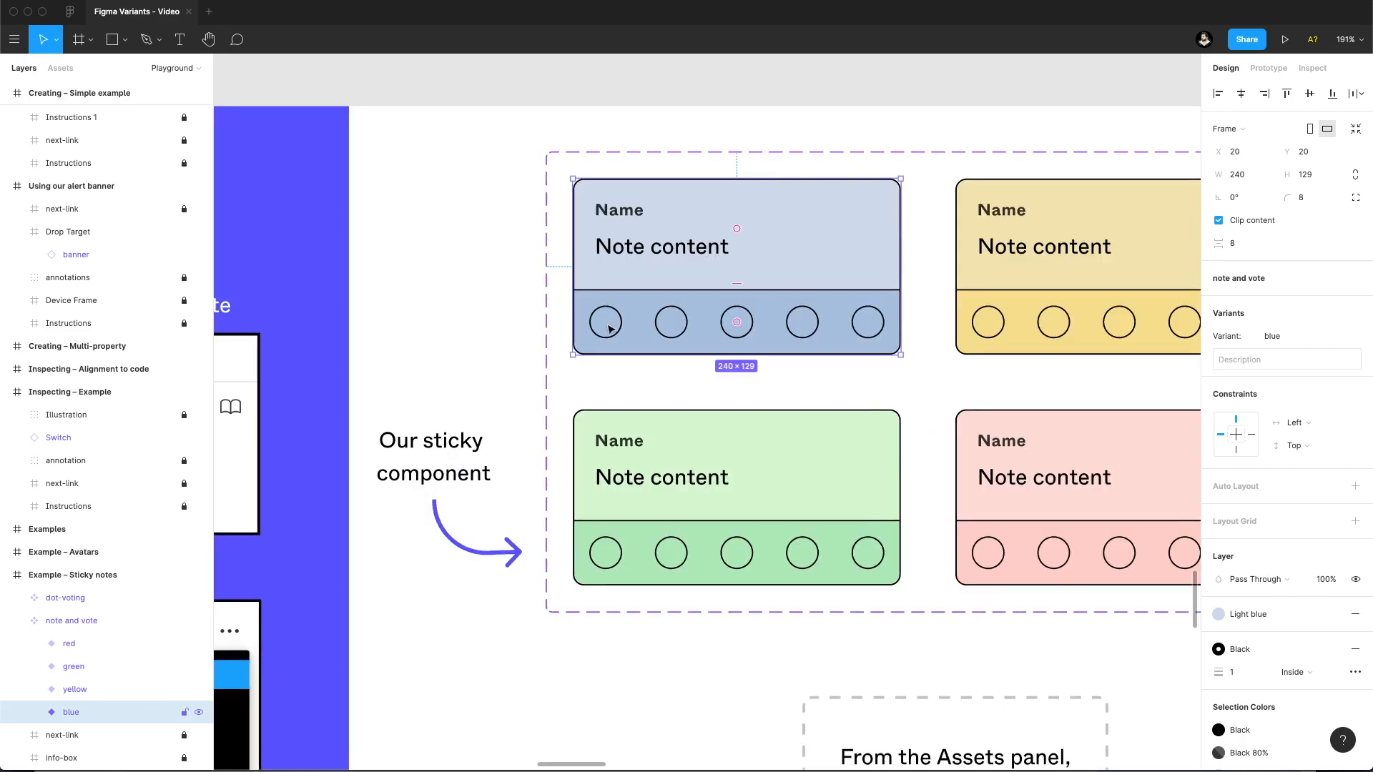
pyautogui.click(665, 294)
pyautogui.doubleClick(606, 323)
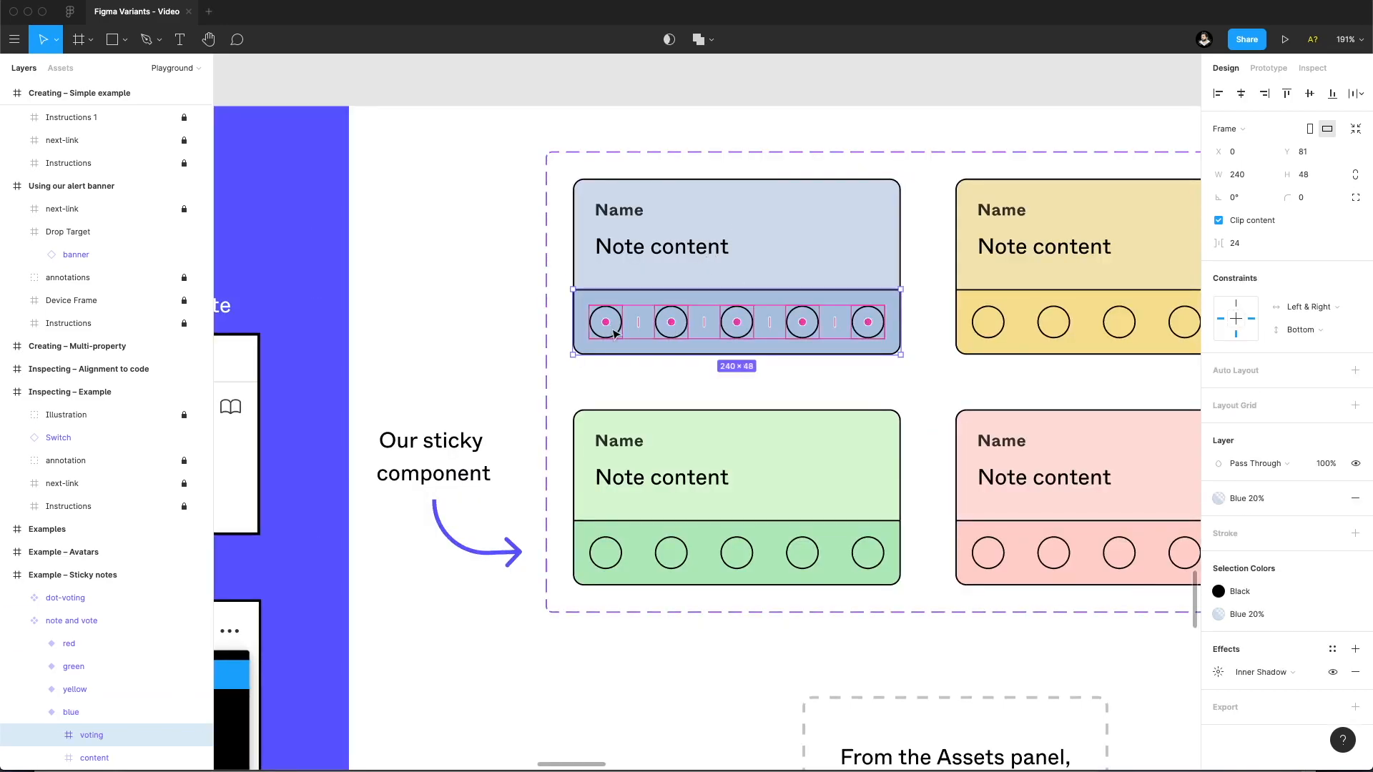
# Expand the voting row of the blue note, select its first dot-voting instance and compare it with the dot voting component.
pyautogui.click(51, 735)
pyautogui.scroll(-5, 71, 715)
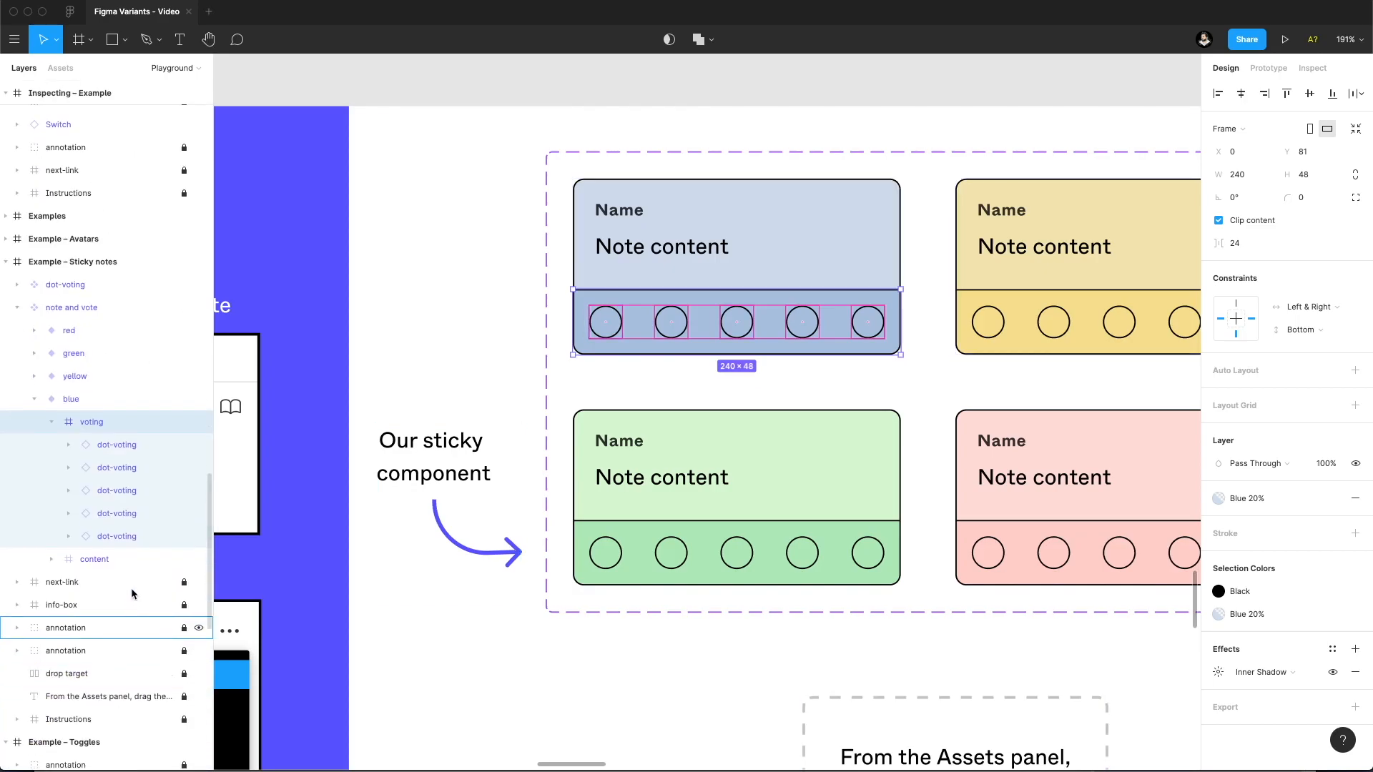
pyautogui.click(124, 536)
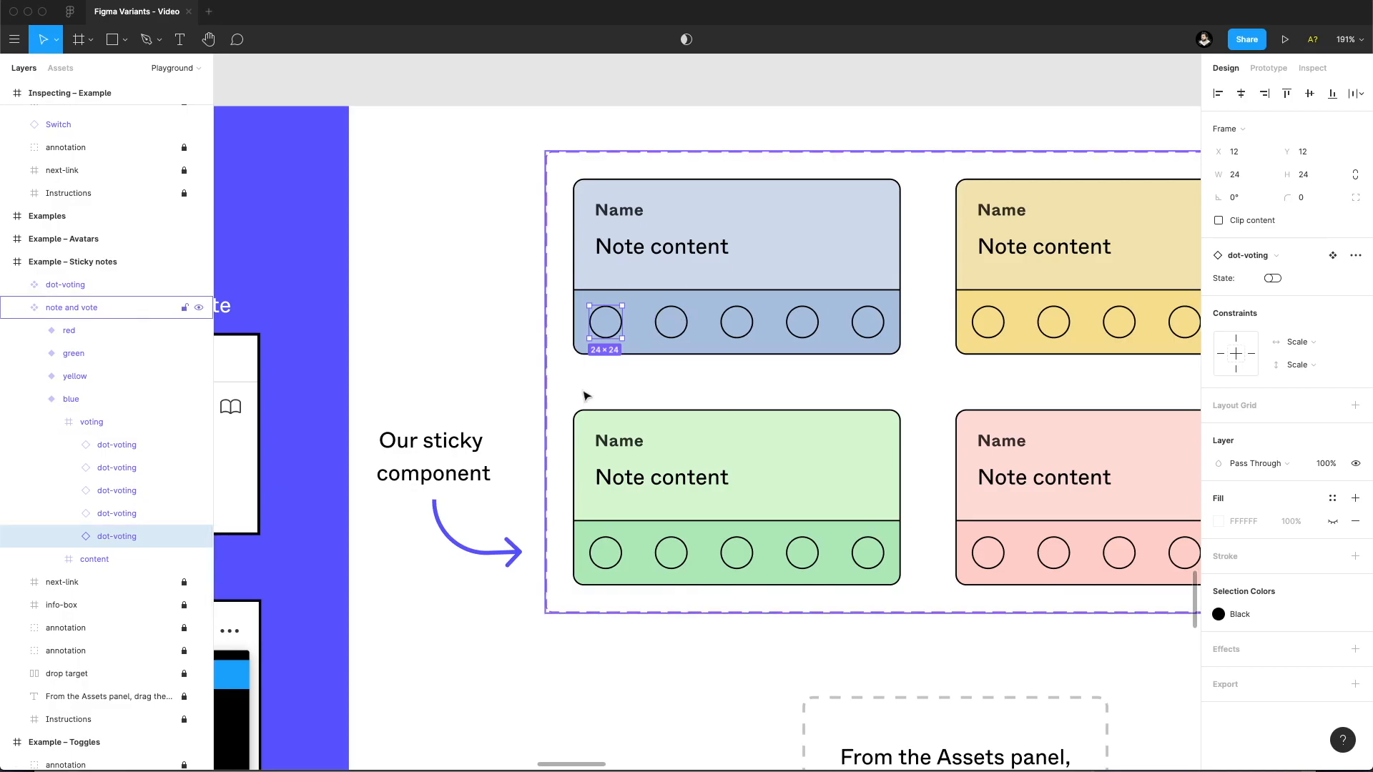
pyautogui.hscroll(10, 831, 387)
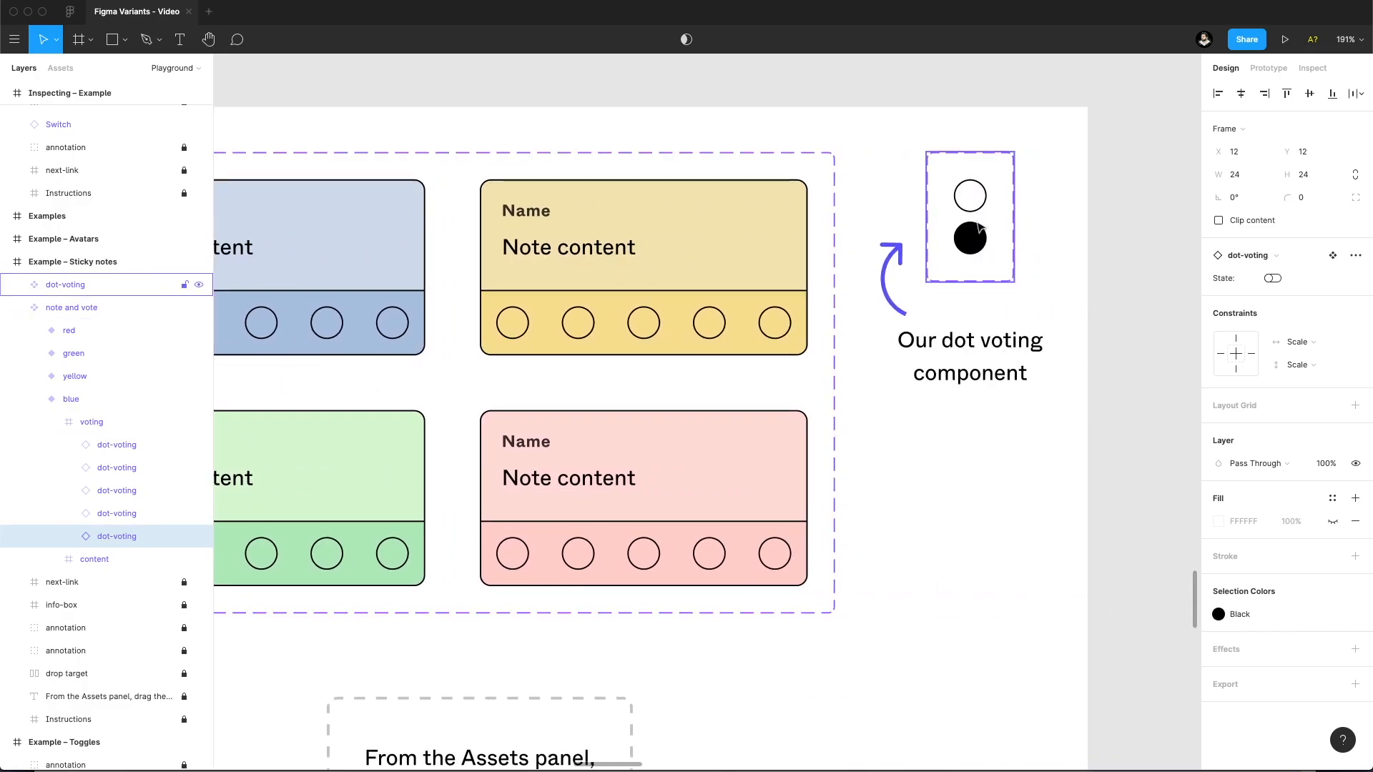
pyautogui.hscroll(-8, 865, 238)
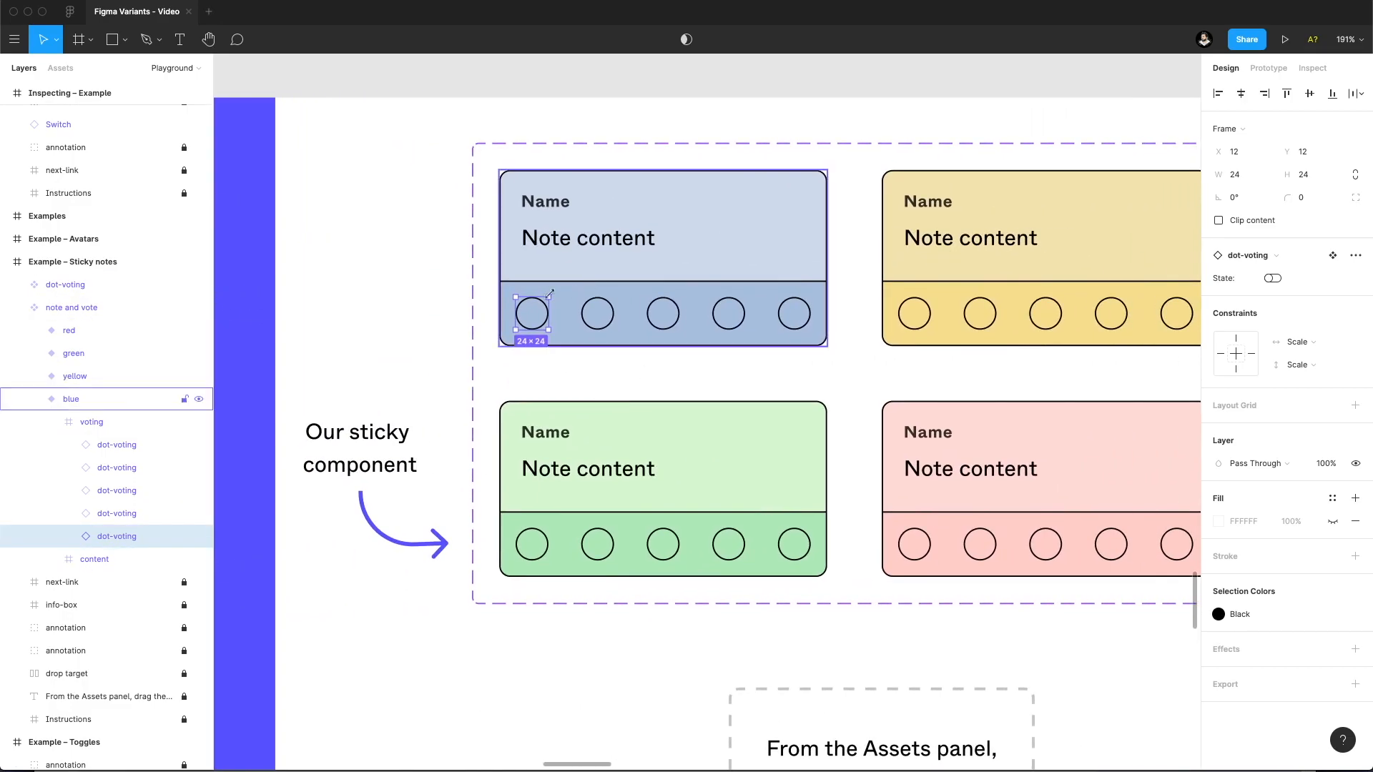
pyautogui.click(539, 362)
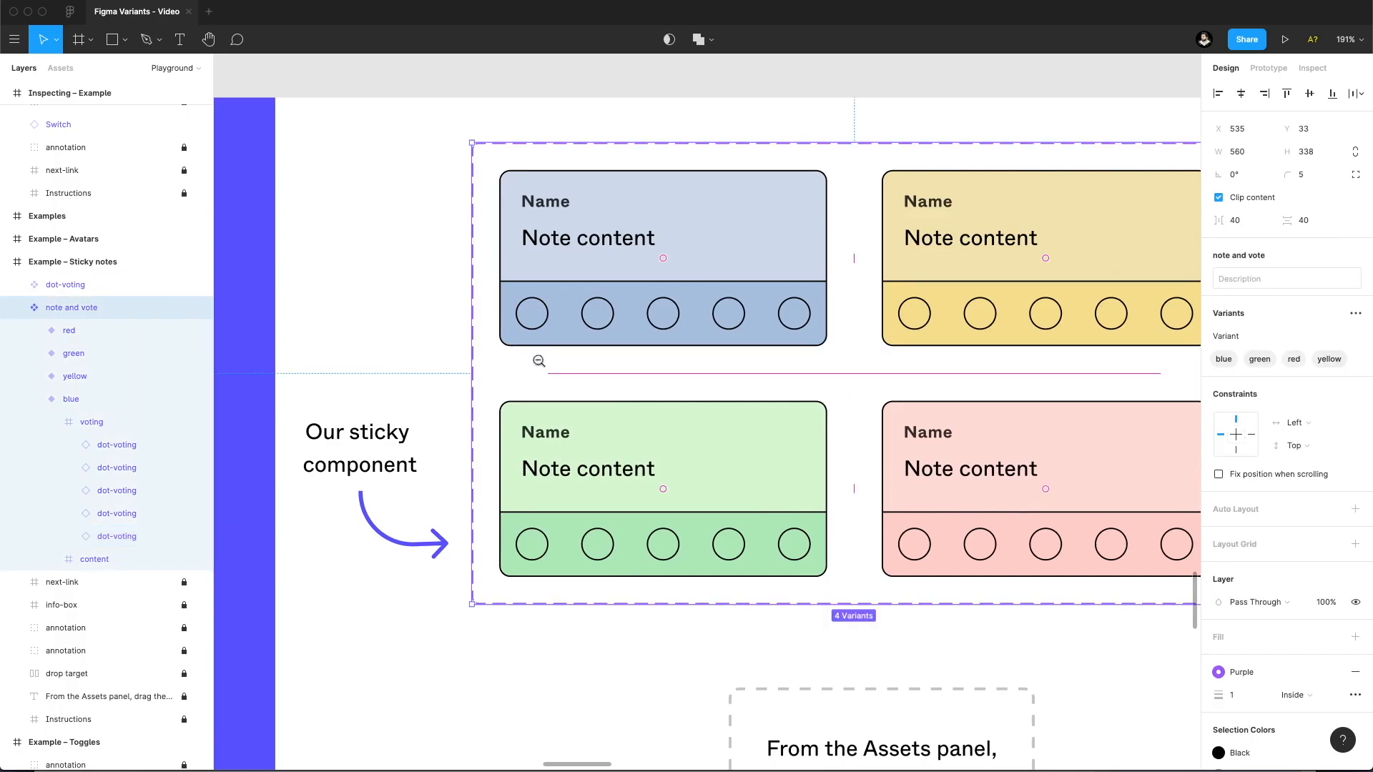
# Search the local assets for "sti", place the note and vote component on the drop target and return to the layer list.
pyautogui.scroll(-5, 524, 408)
pyautogui.moveTo(524, 409); pyautogui.dragTo(466, 321)
pyautogui.click(469, 454)
pyautogui.click(70, 69)
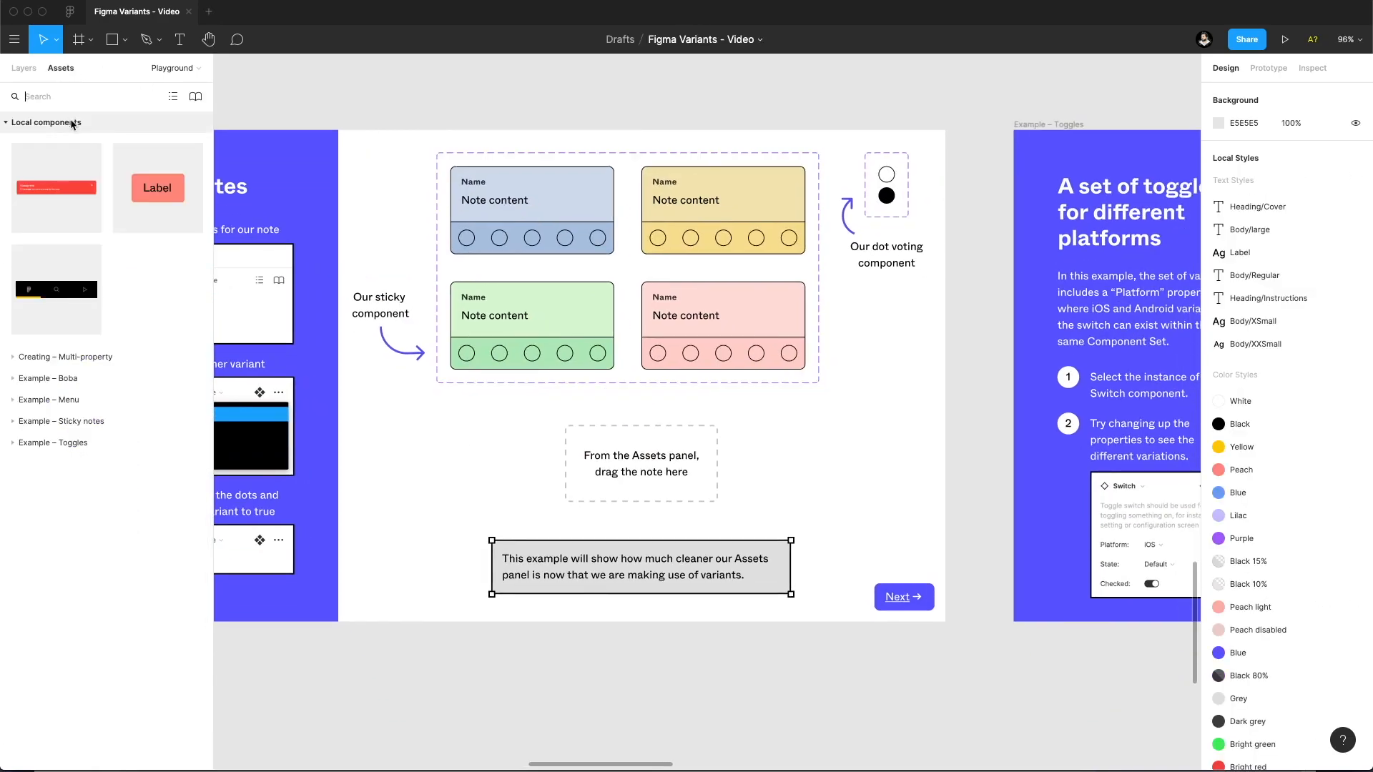
pyautogui.click(60, 92)
pyautogui.write('sti')
pyautogui.moveTo(157, 174); pyautogui.dragTo(651, 444)
pyautogui.click(30, 70)
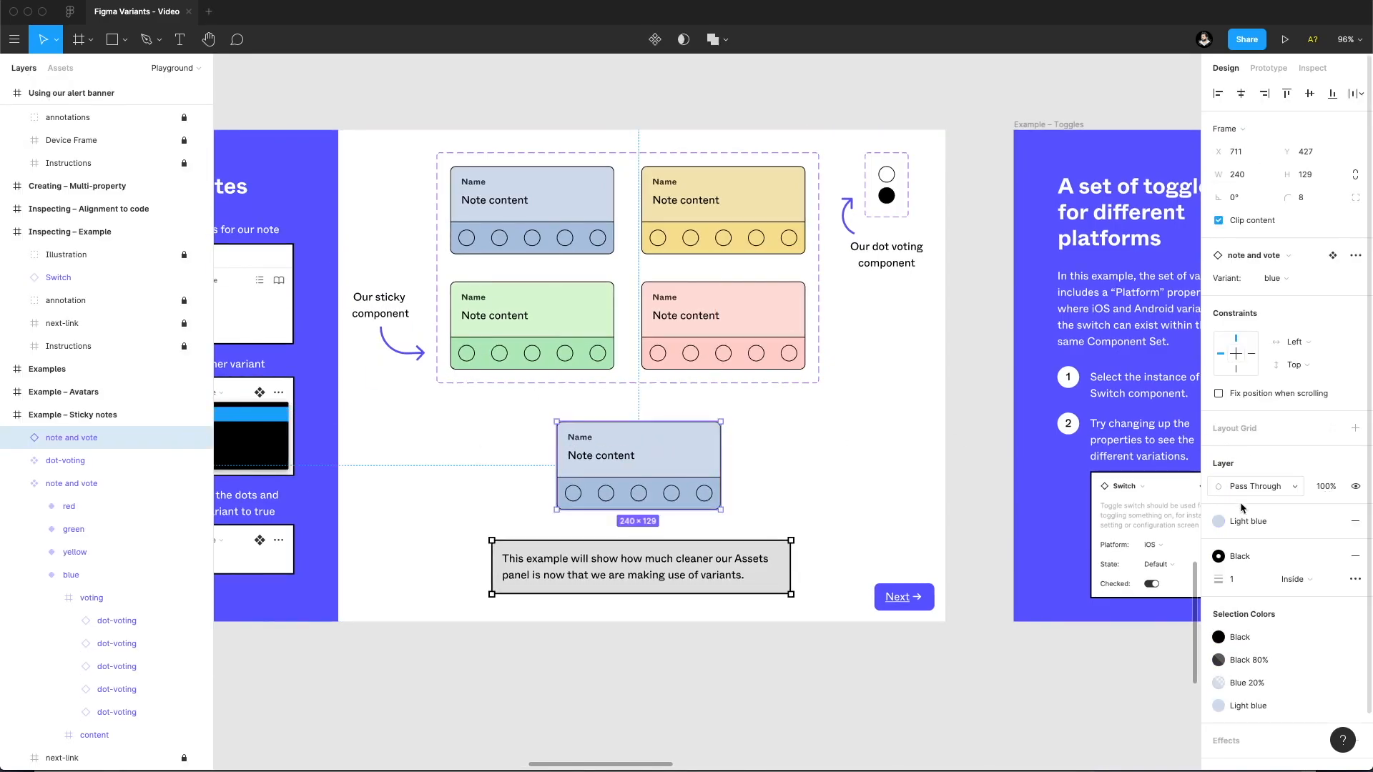
# Switch the placed note to the green variant and turn on the State property of its first two voting dots.
pyautogui.click(1272, 278)
pyautogui.click(1287, 294)
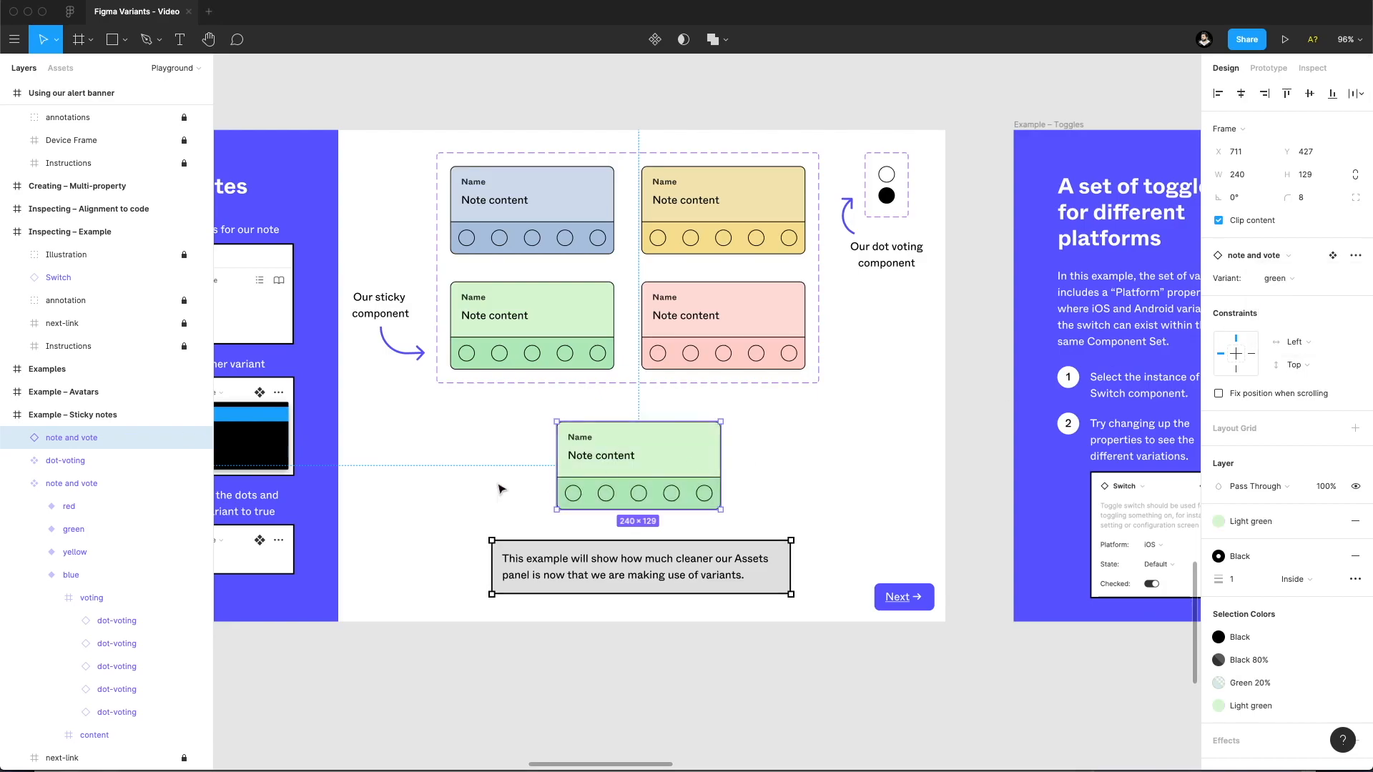
pyautogui.click(591, 498)
pyautogui.click(591, 497)
pyautogui.click(545, 492)
pyautogui.click(544, 491)
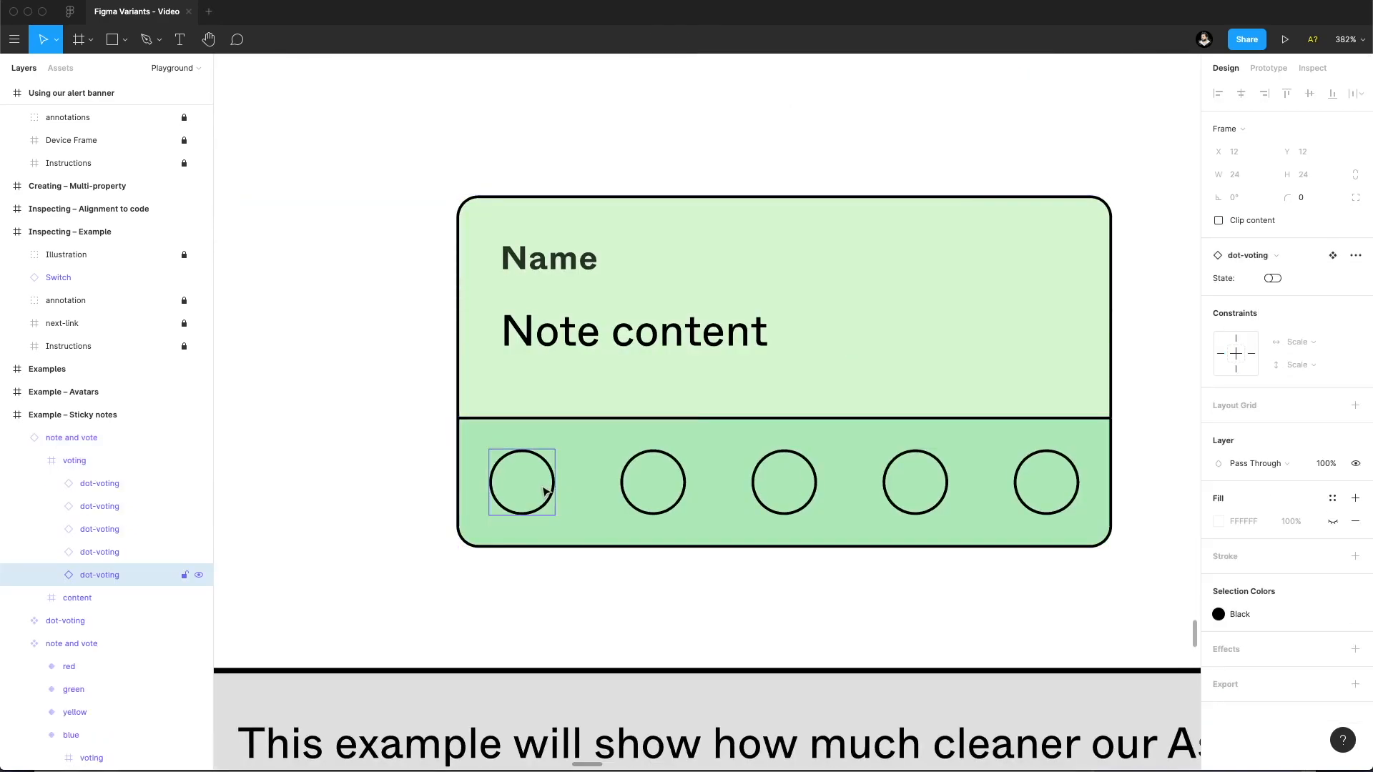
pyautogui.keyDown('shift'); pyautogui.click(680, 492); pyautogui.keyUp('shift')
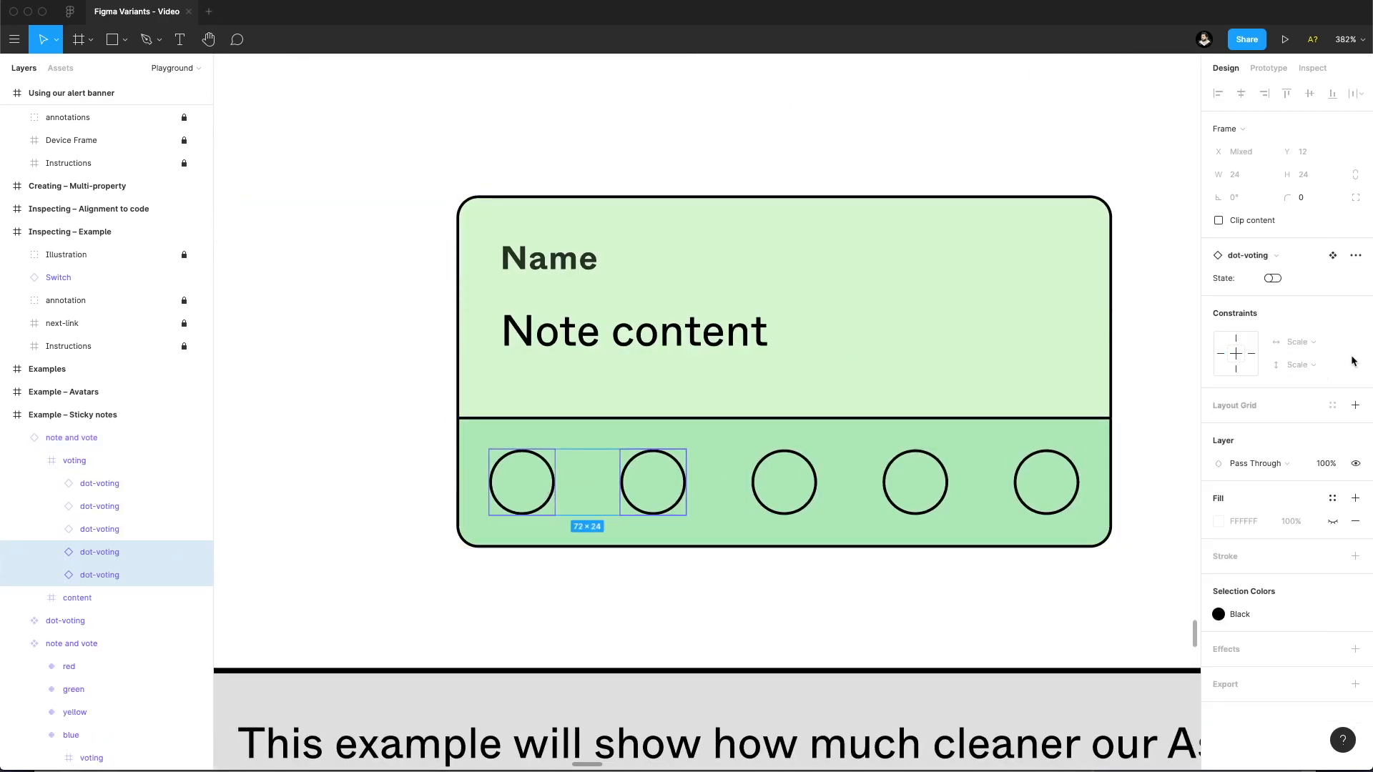
pyautogui.click(1275, 279)
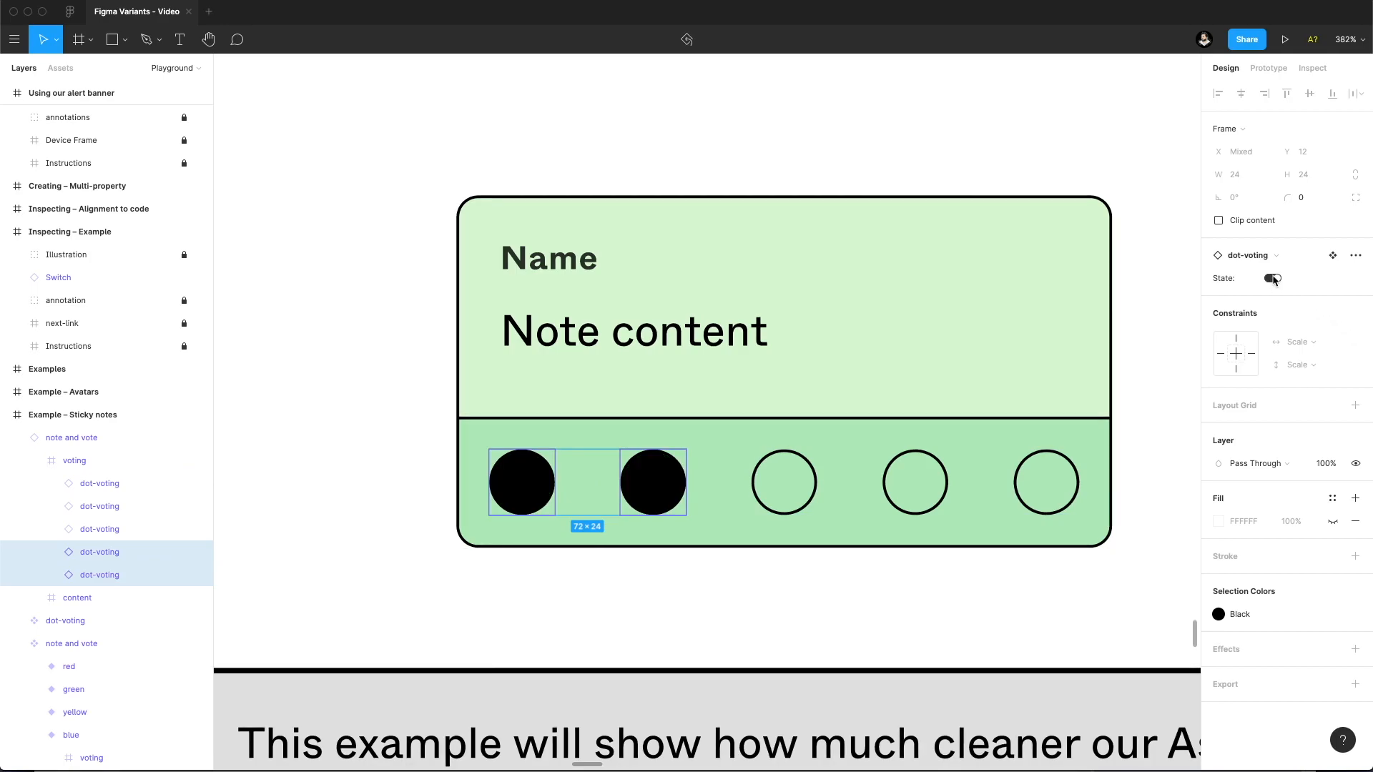
# Select the whole placed note, switch its variant to red and deselect it.
pyautogui.click(619, 132)
pyautogui.press('z')
pyautogui.keyDown('alt'); pyautogui.click(620, 131); pyautogui.keyUp('alt')
pyautogui.keyDown('alt'); pyautogui.click(621, 132); pyautogui.keyUp('alt')
pyautogui.click(620, 134)
pyautogui.moveTo(612, 135); pyautogui.dragTo(563, 337)
pyautogui.click(674, 425)
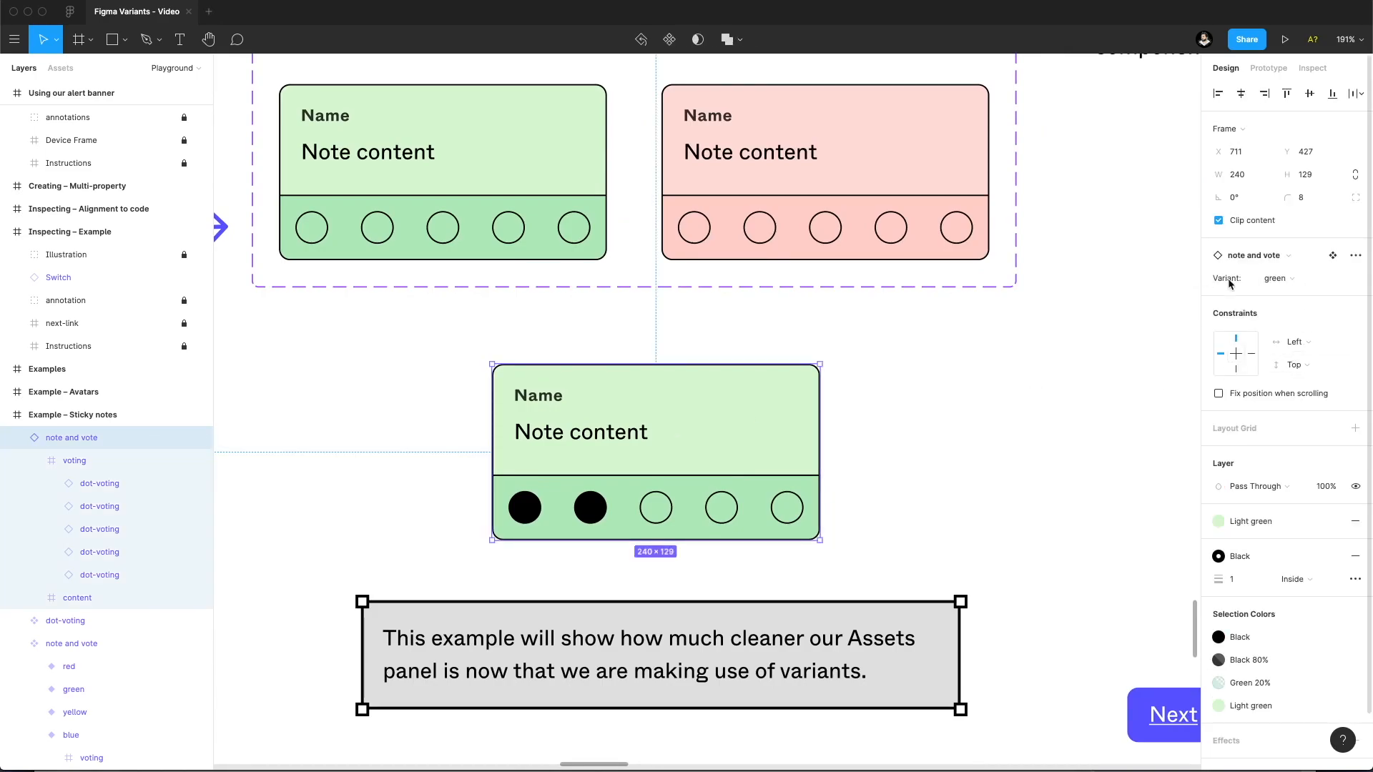
pyautogui.click(1301, 282)
pyautogui.click(1299, 295)
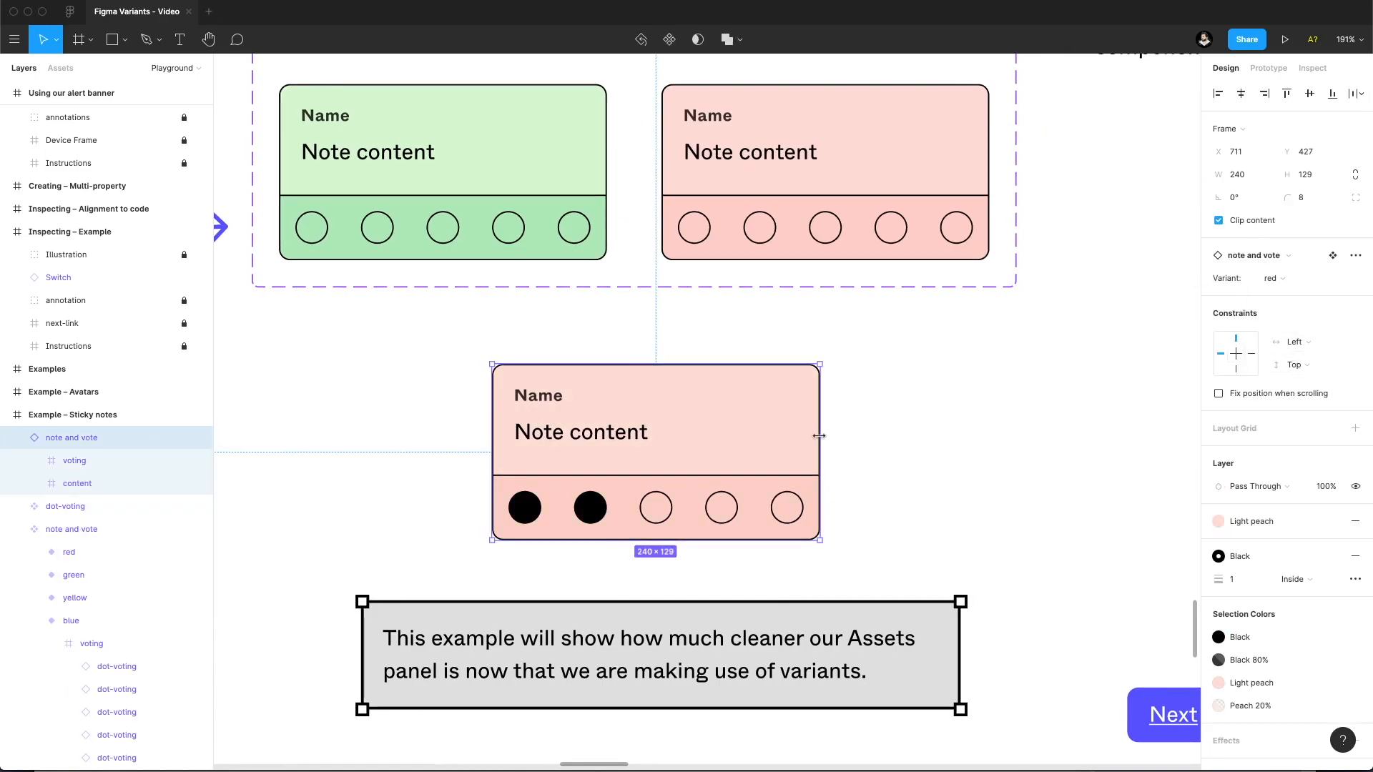
pyautogui.click(865, 428)
# Set the Platform property of the Switch instance in the Toggles example to Android and deselect it.
pyautogui.scroll(-5, 840, 418)
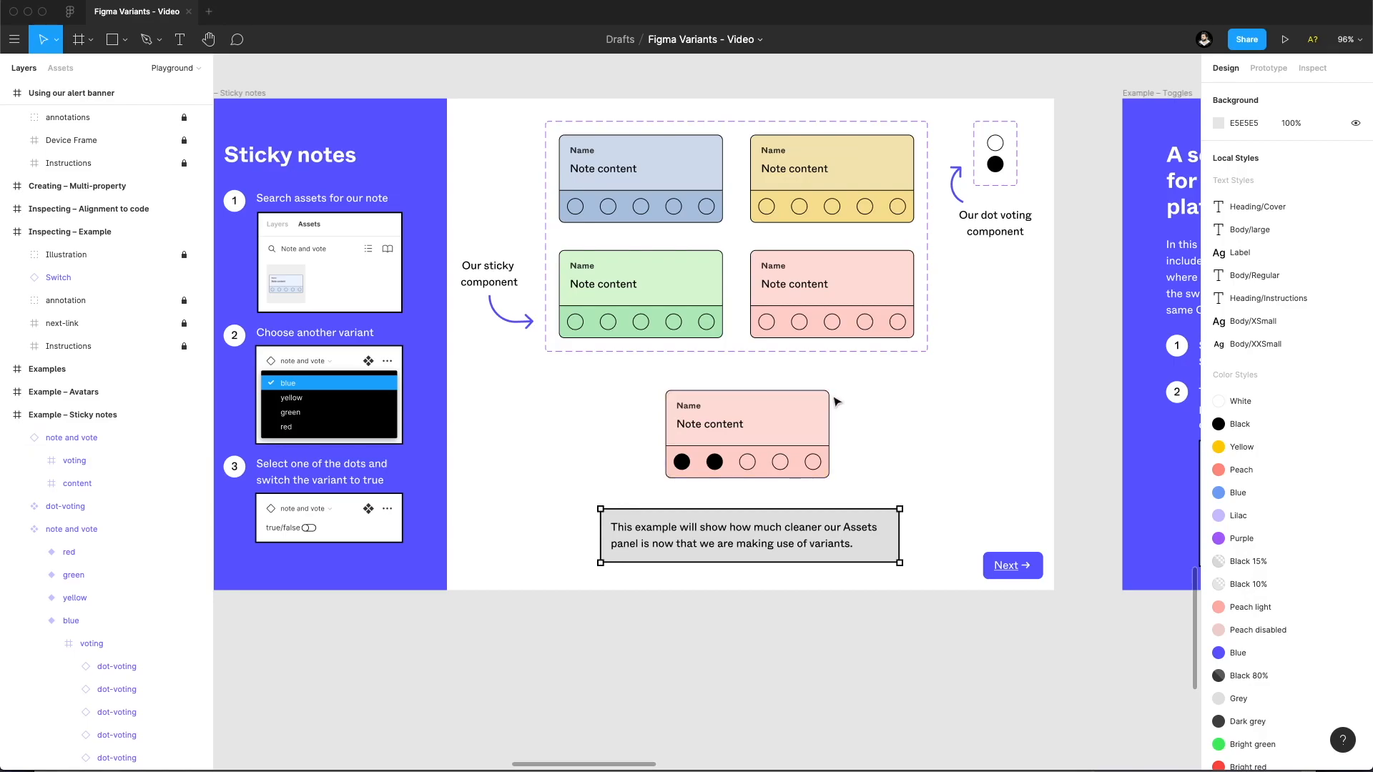
pyautogui.moveTo(549, 383); pyautogui.dragTo(585, 402)
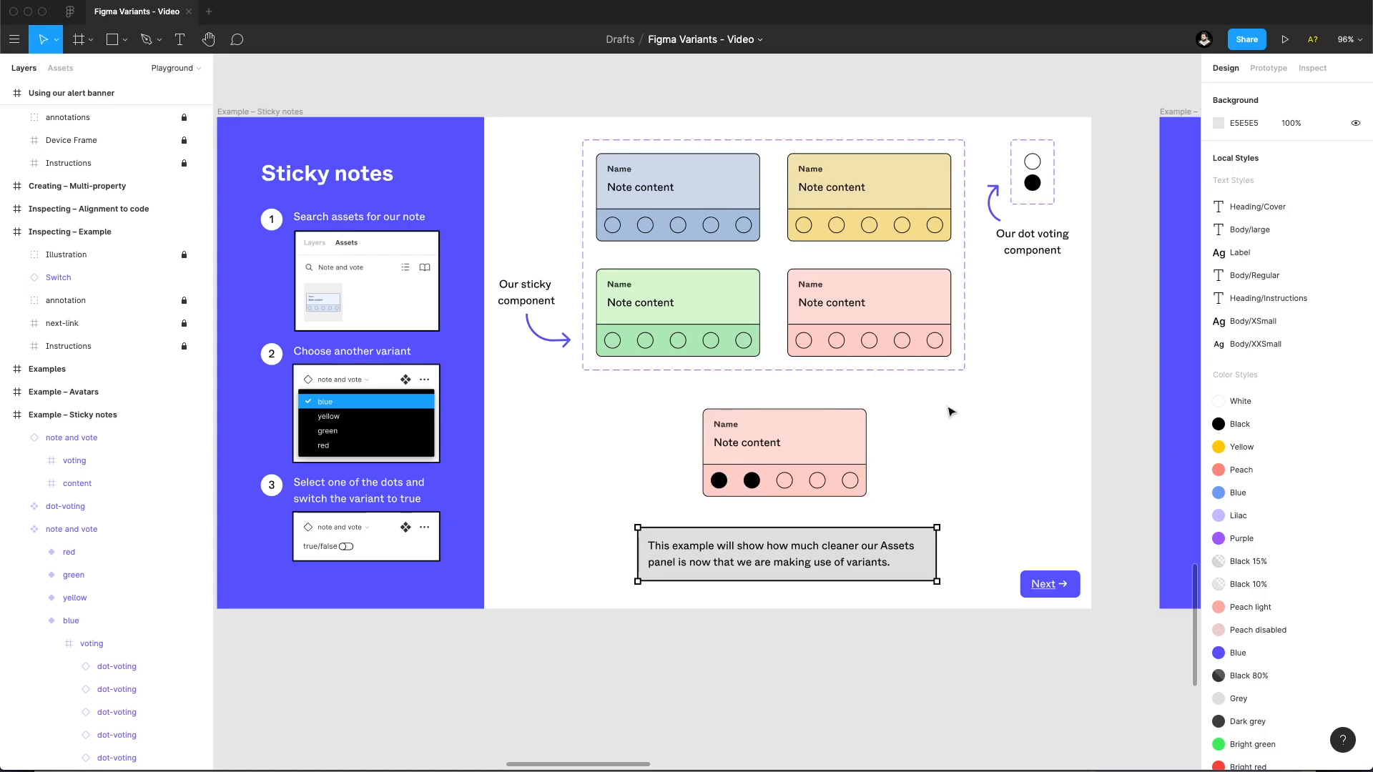
pyautogui.moveTo(849, 318); pyautogui.dragTo(879, 334)
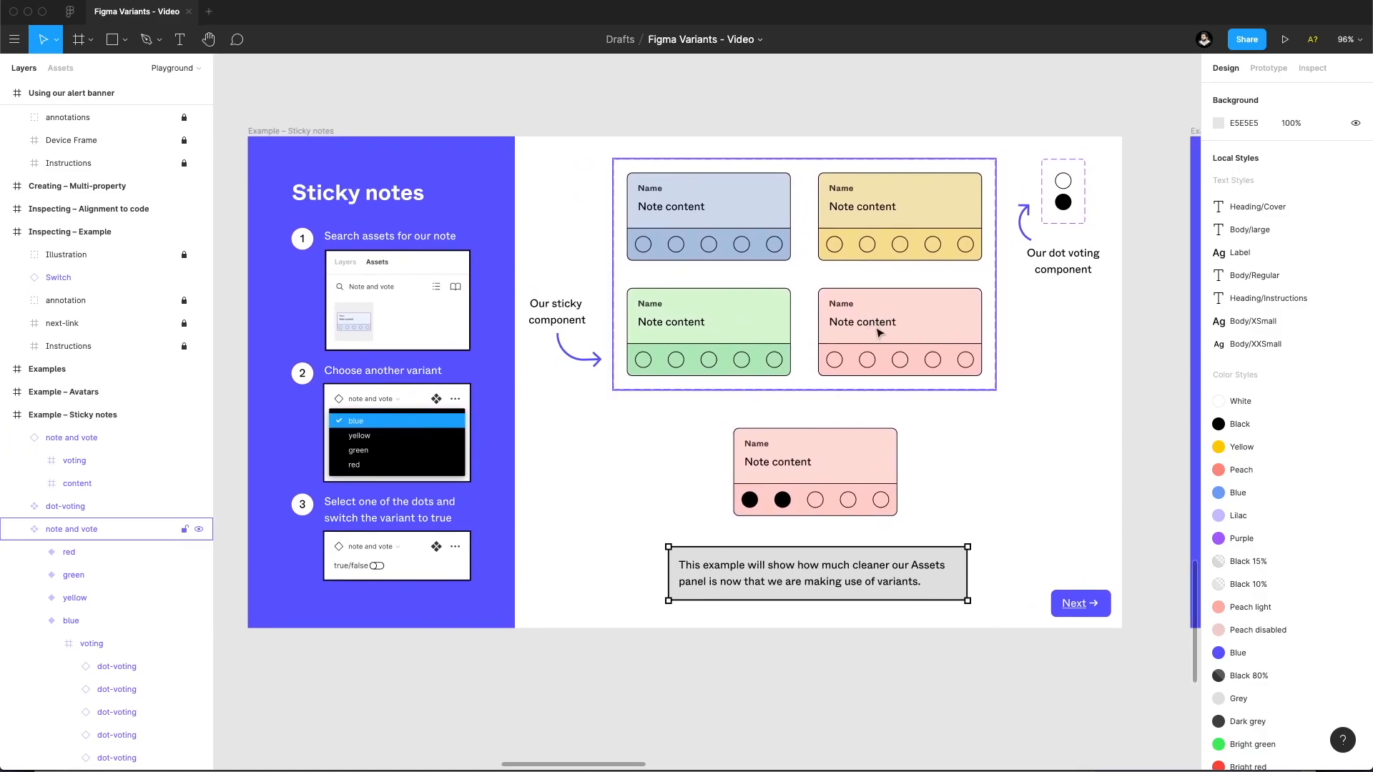
pyautogui.moveTo(1059, 353); pyautogui.dragTo(353, 370)
pyautogui.moveTo(683, 345); pyautogui.dragTo(514, 337)
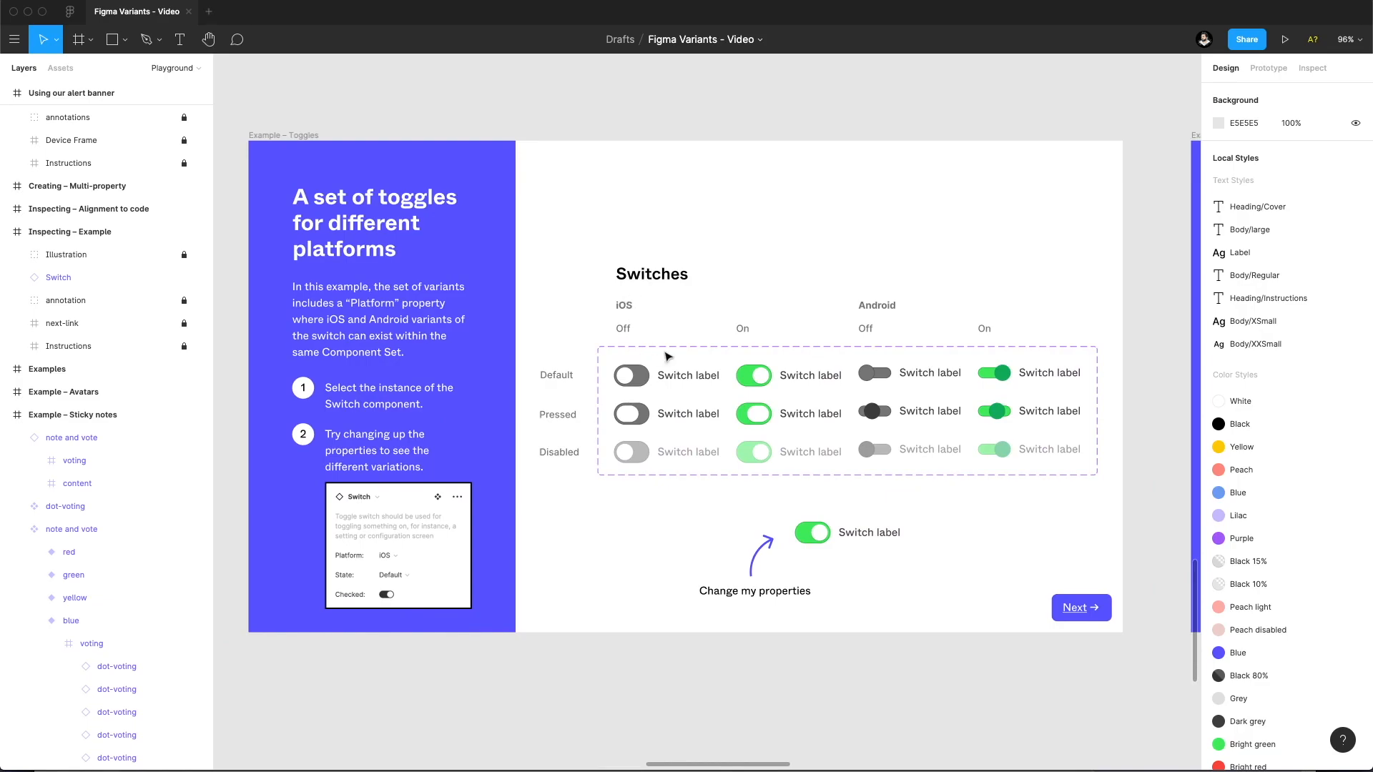
pyautogui.click(815, 532)
pyautogui.click(1301, 320)
pyautogui.click(1303, 308)
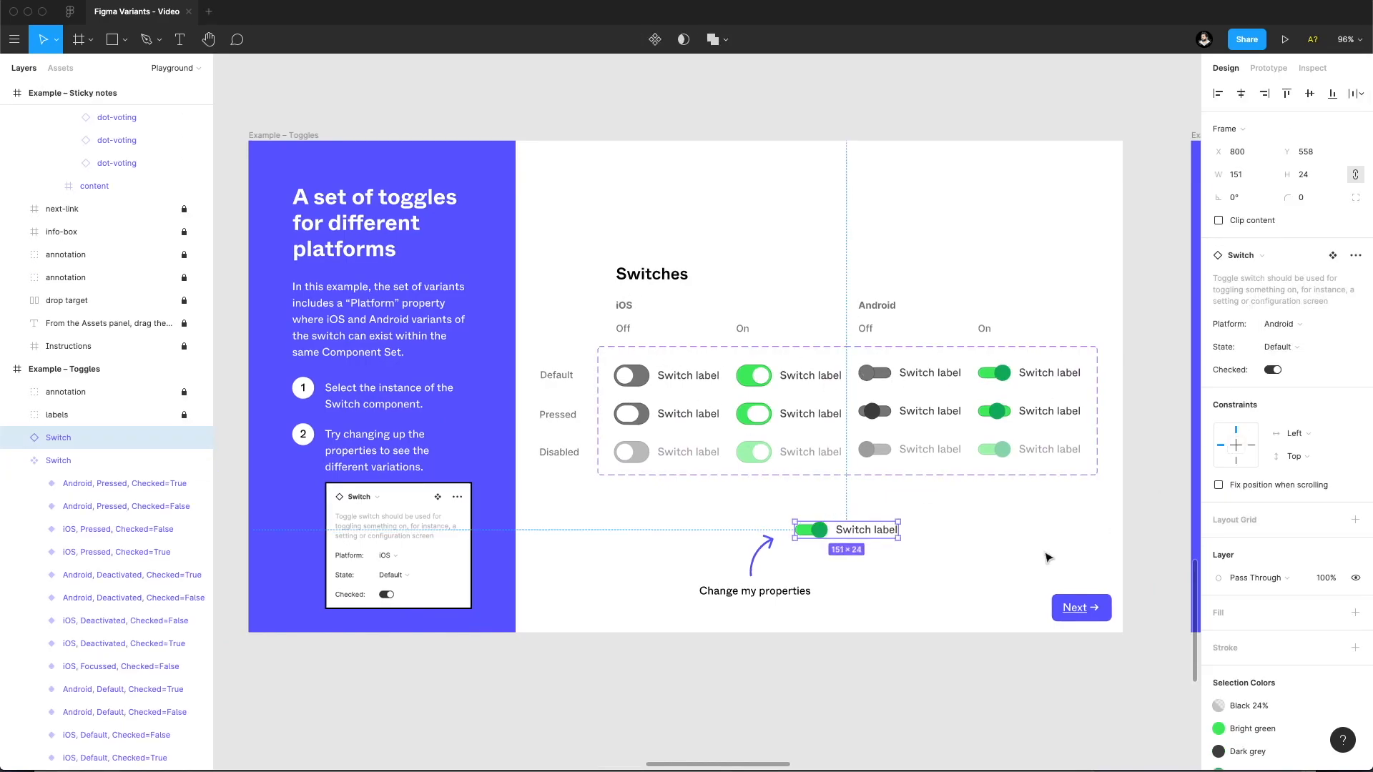
pyautogui.click(1034, 545)
# Undo the platform change on the Switch instance.
pyautogui.press('super+z')
pyautogui.press('super+z')
pyautogui.press('super+z')
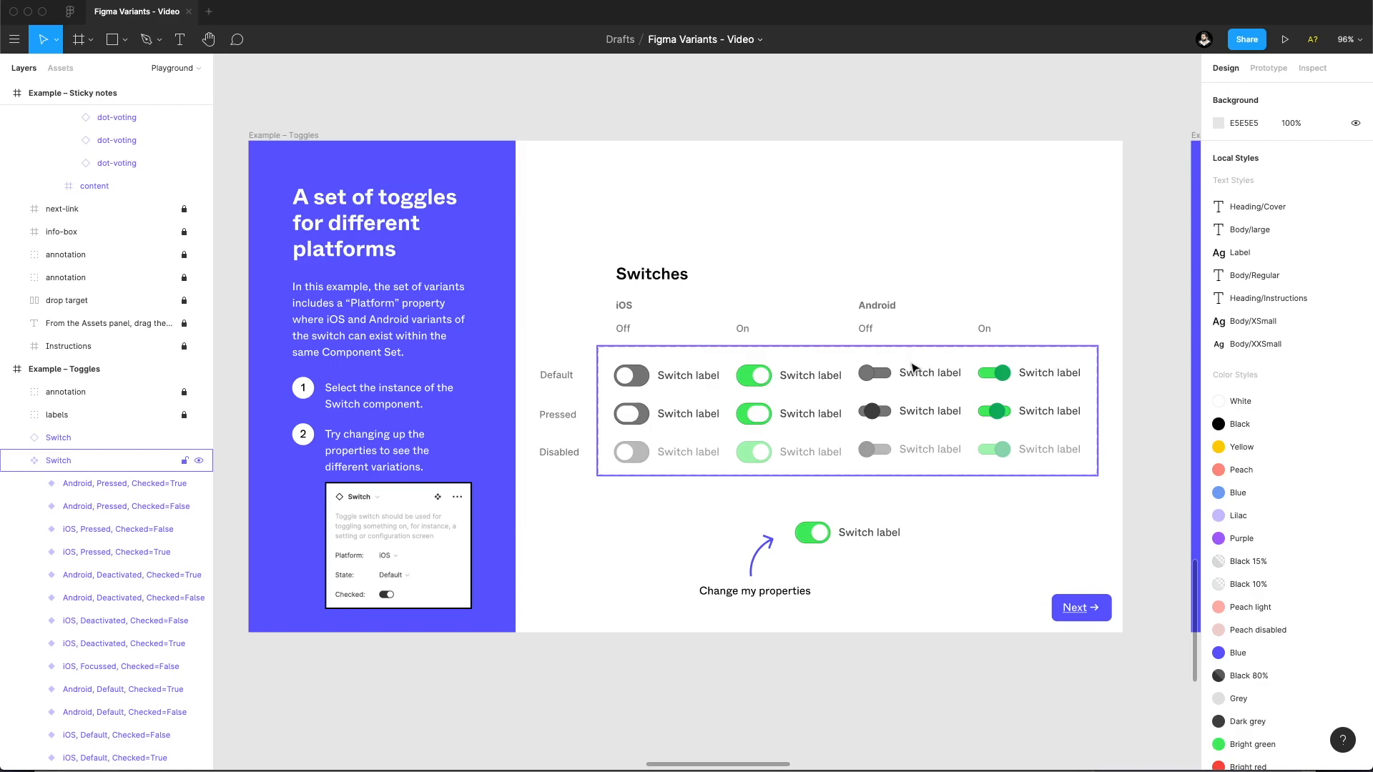
# Set the Device property of the menu instance above the component set in the Menu example to Tablet.
pyautogui.hscroll(20, 822, 391)
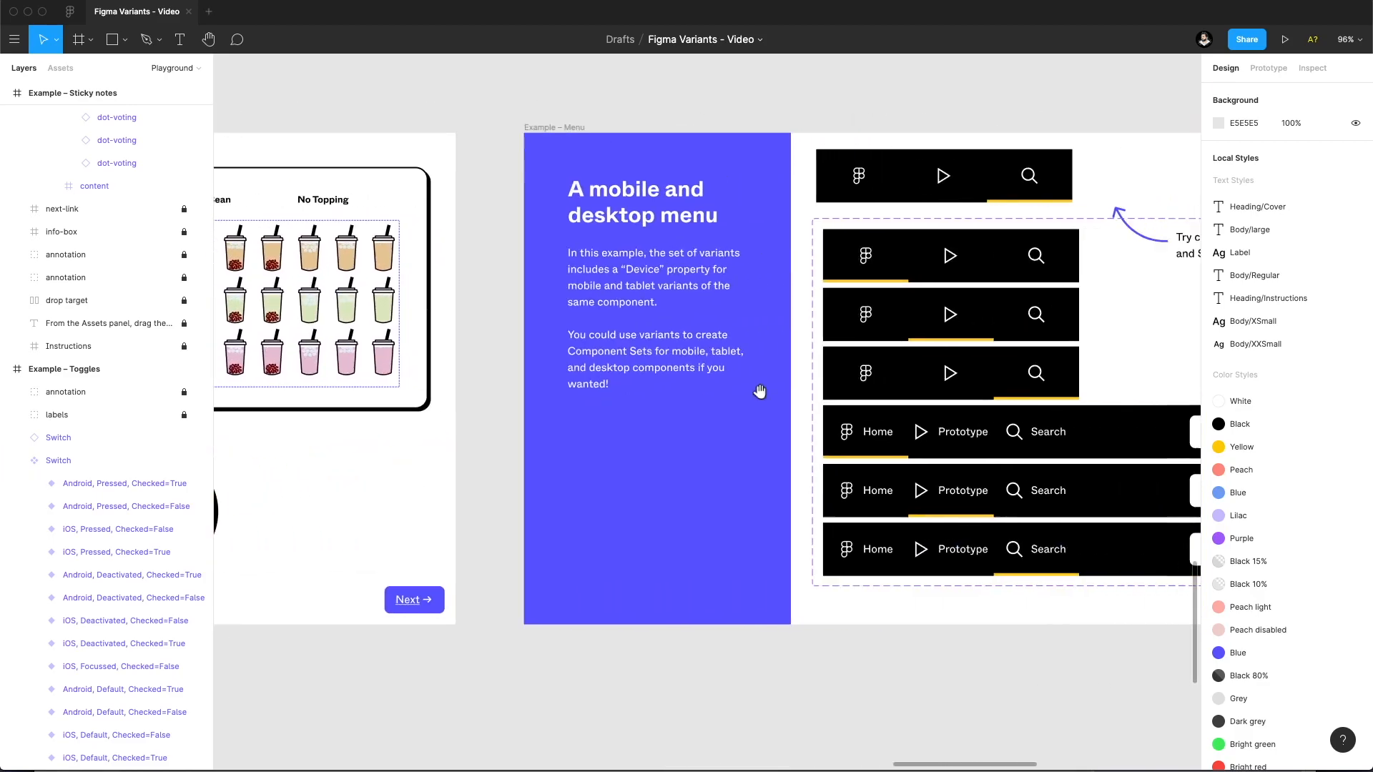
pyautogui.hscroll(10, 822, 391)
pyautogui.click(620, 229)
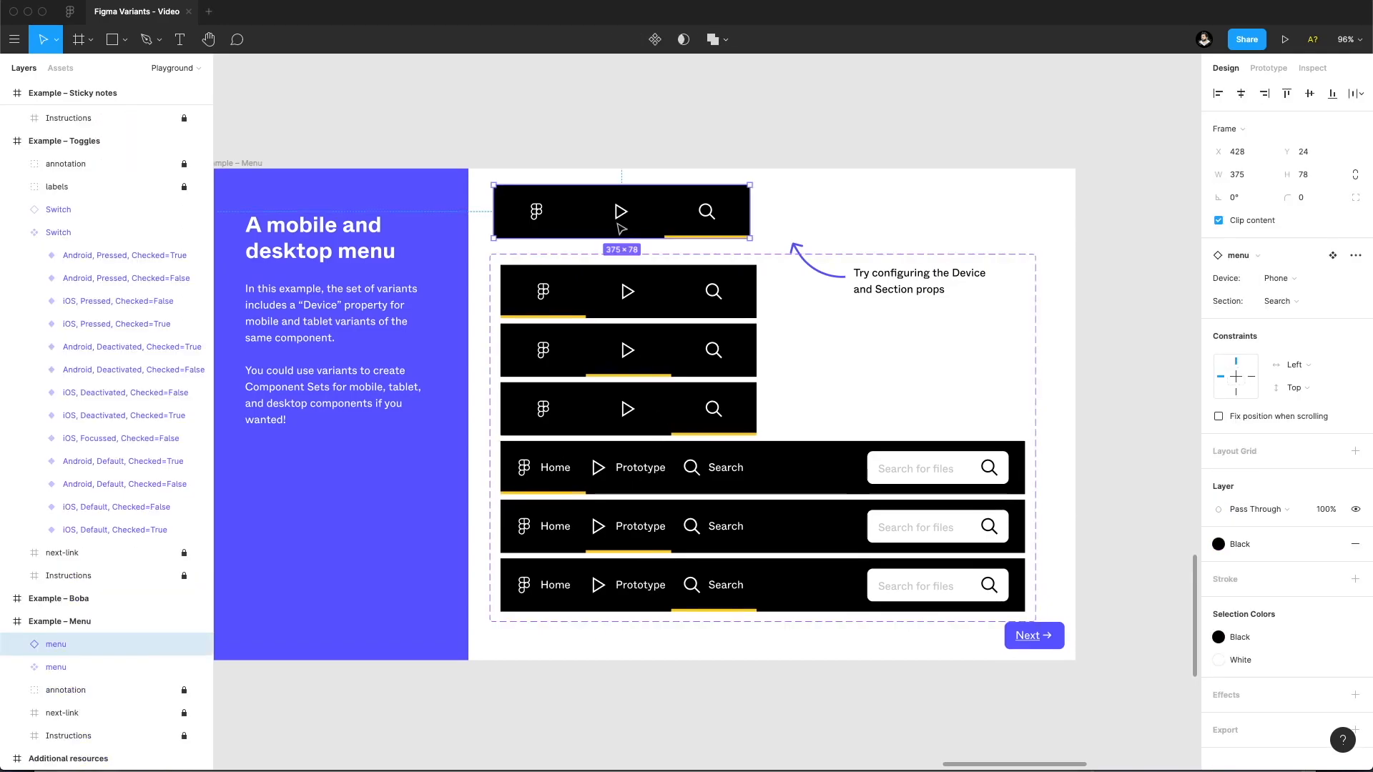
pyautogui.click(1276, 278)
pyautogui.click(1290, 294)
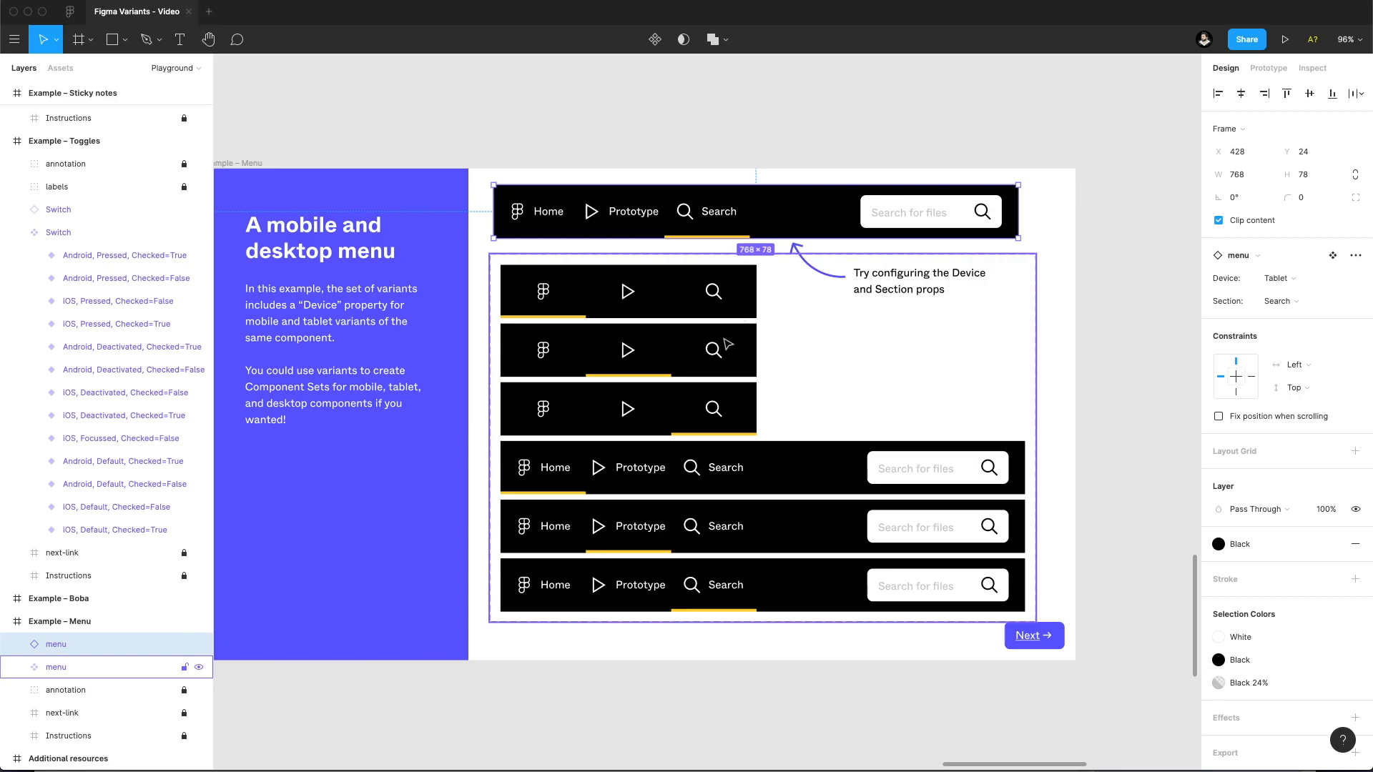
# Inspect the Device and Section variant properties of the menu component set, and deselect it.
pyautogui.click(840, 428)
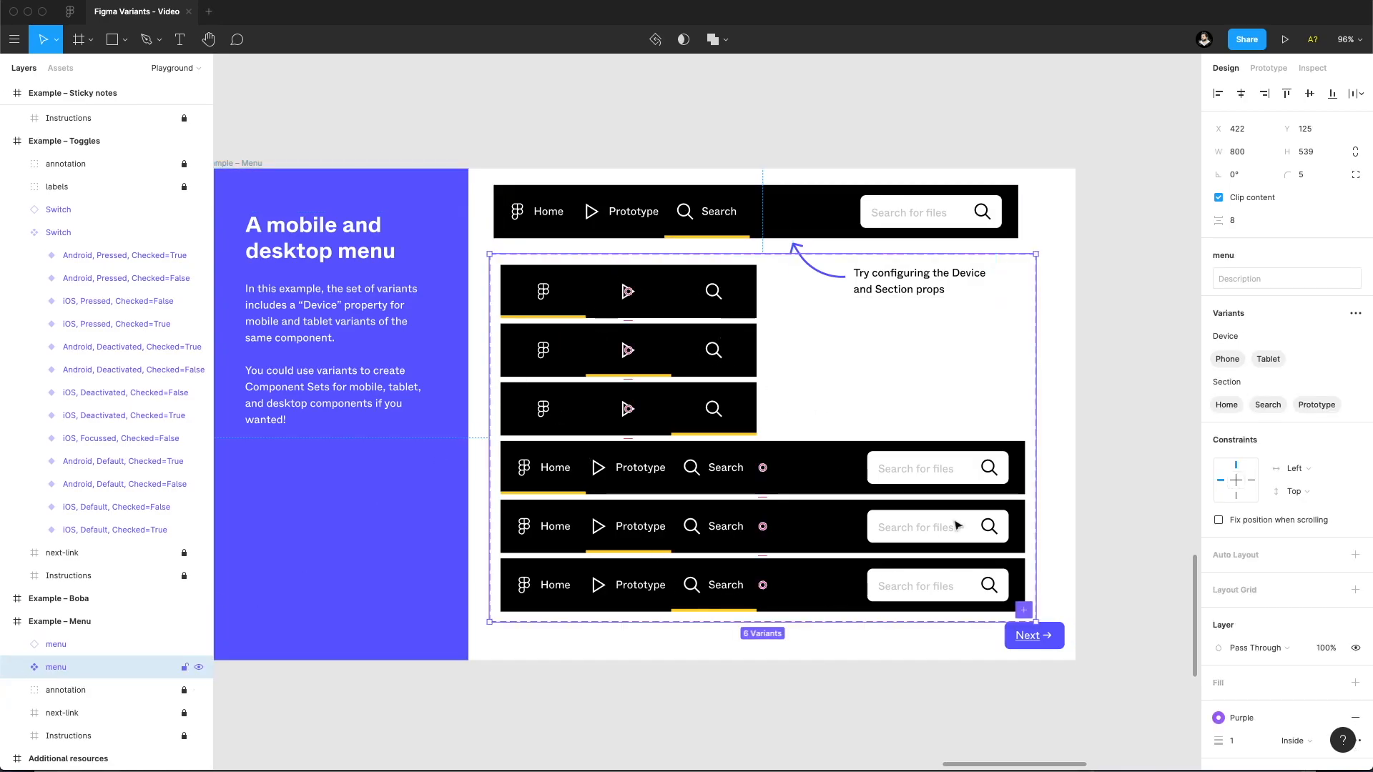
pyautogui.click(1167, 410)
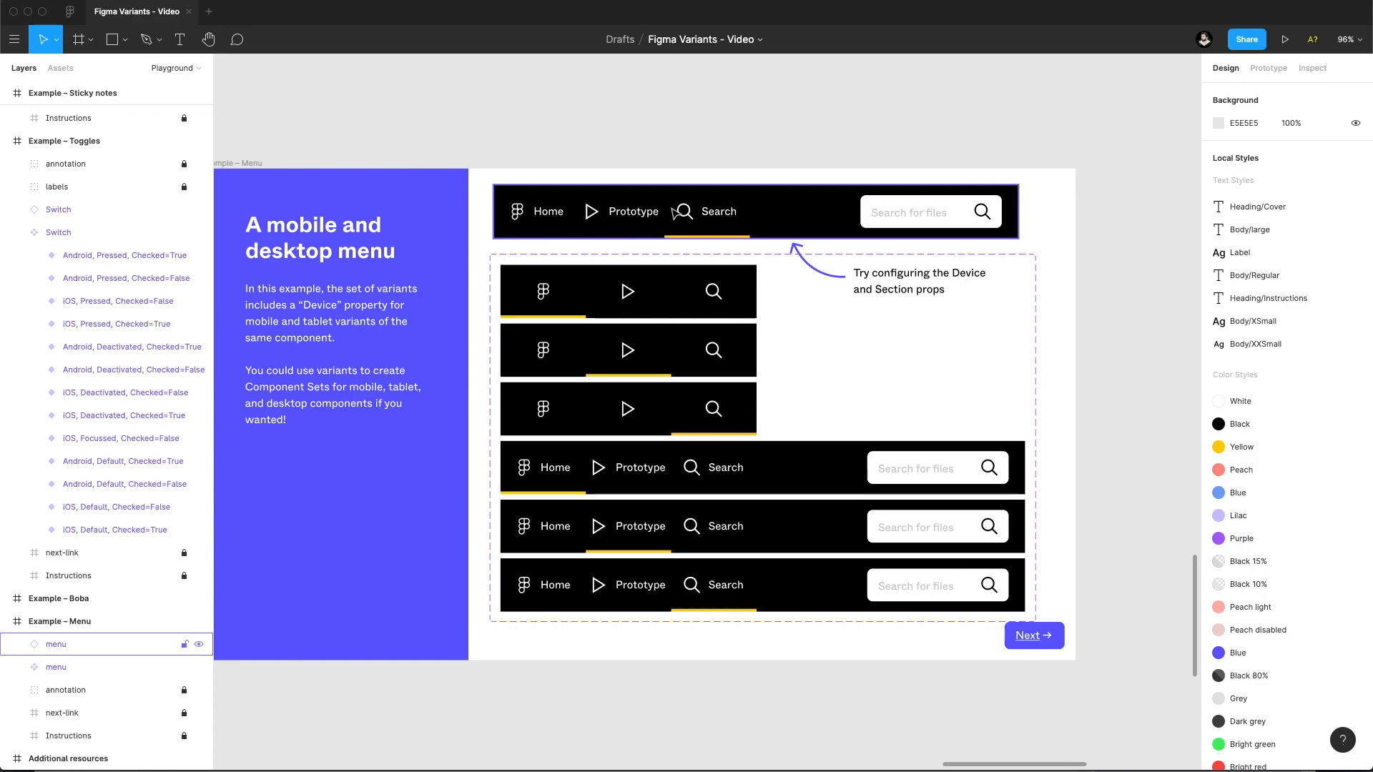
pyautogui.click(689, 145)
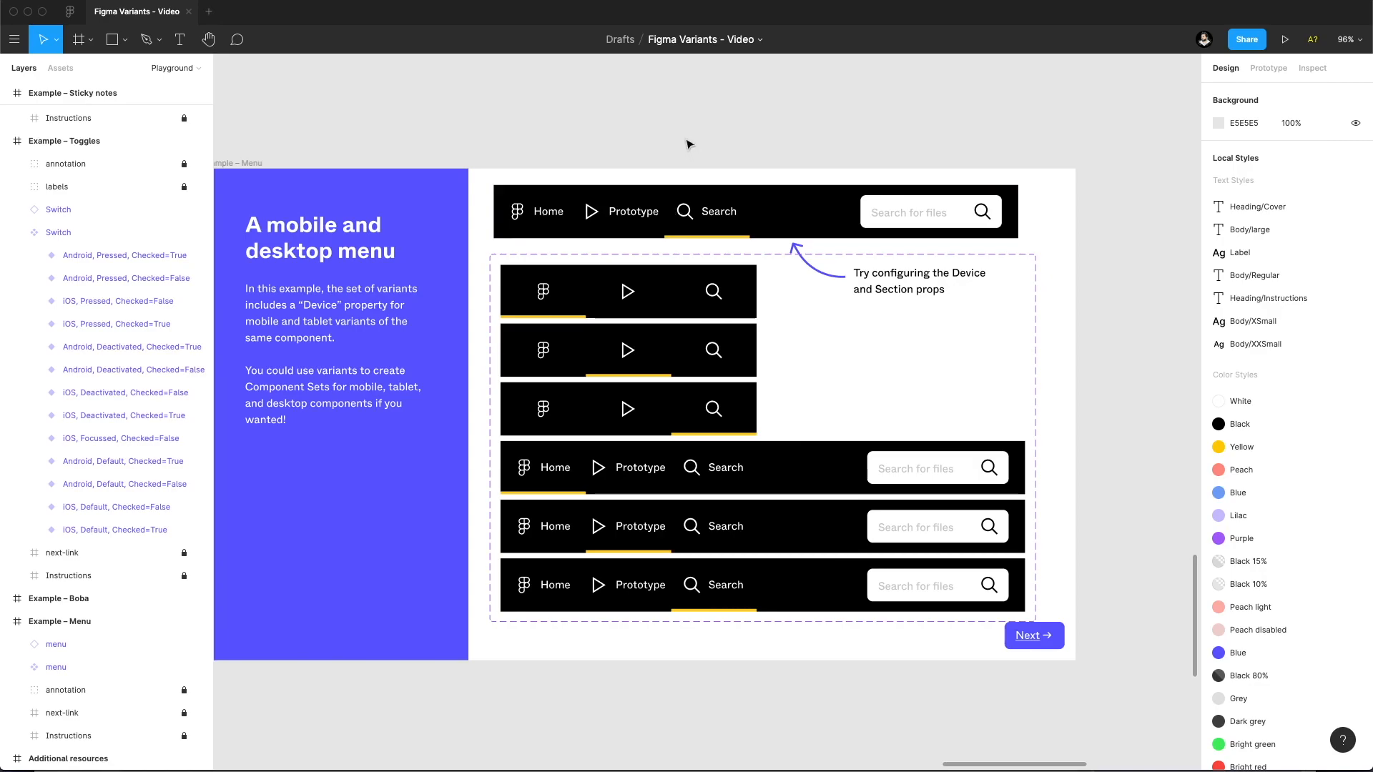
# Browse back across the example frames and read the Additional resources frame.
pyautogui.scroll(-5, 672, 143)
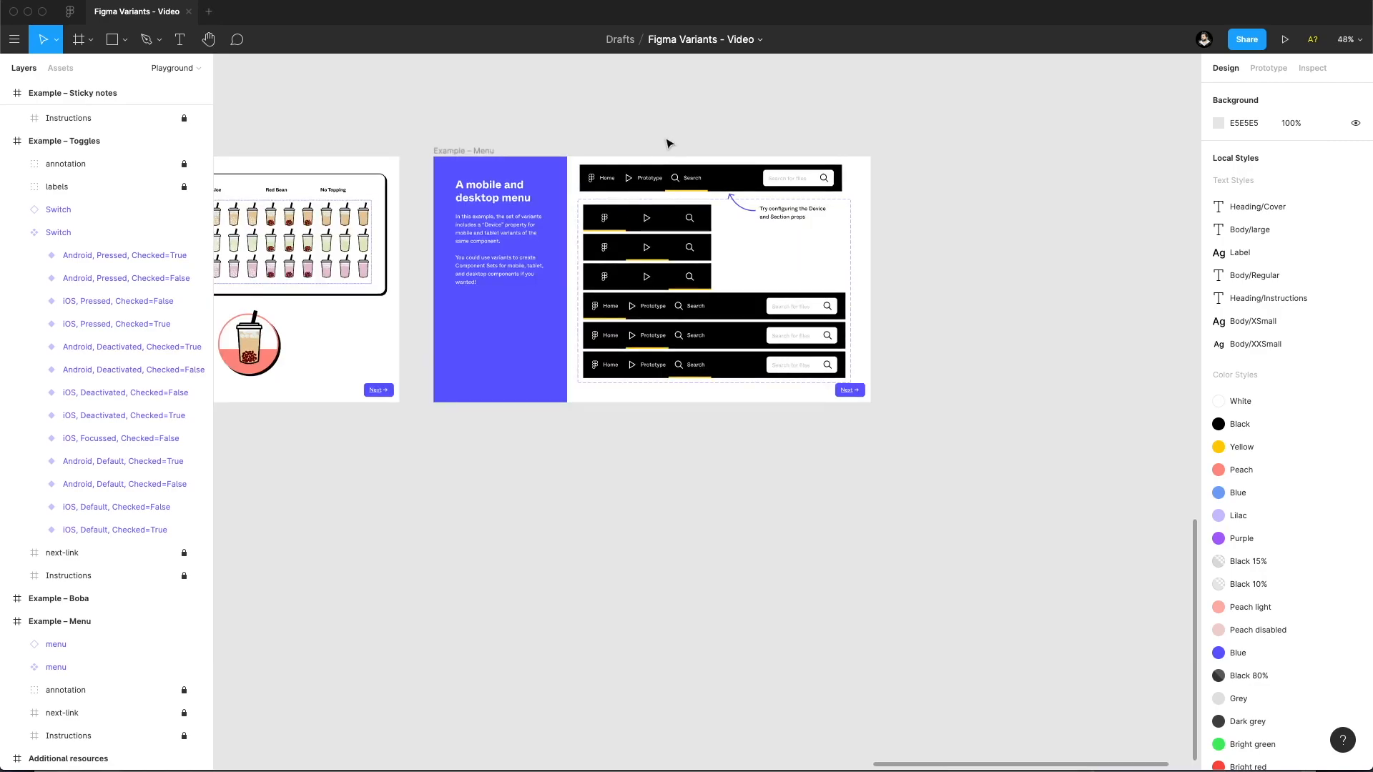
pyautogui.moveTo(365, 517); pyautogui.dragTo(787, 564)
pyautogui.hscroll(-15, 472, 521)
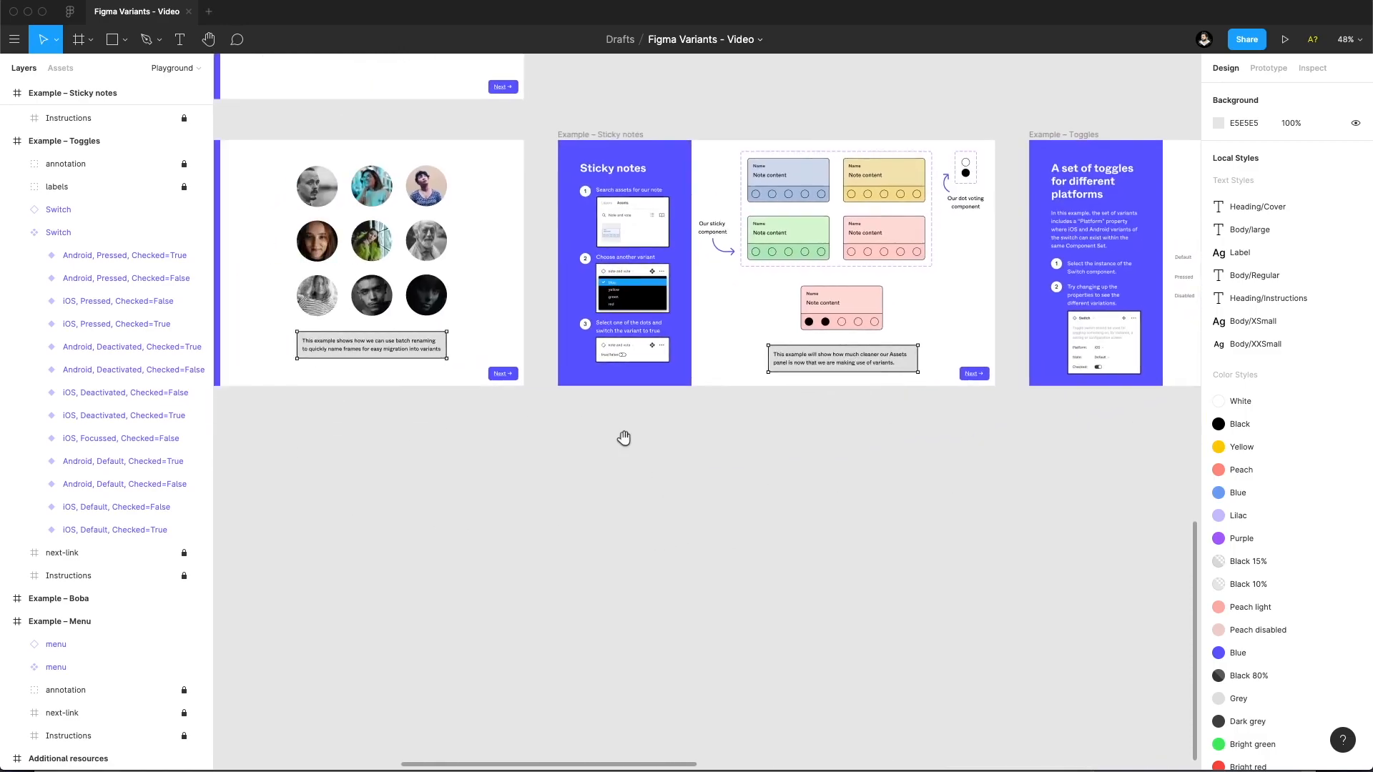
pyautogui.hscroll(-5, 622, 425)
pyautogui.scroll(5, 726, 426)
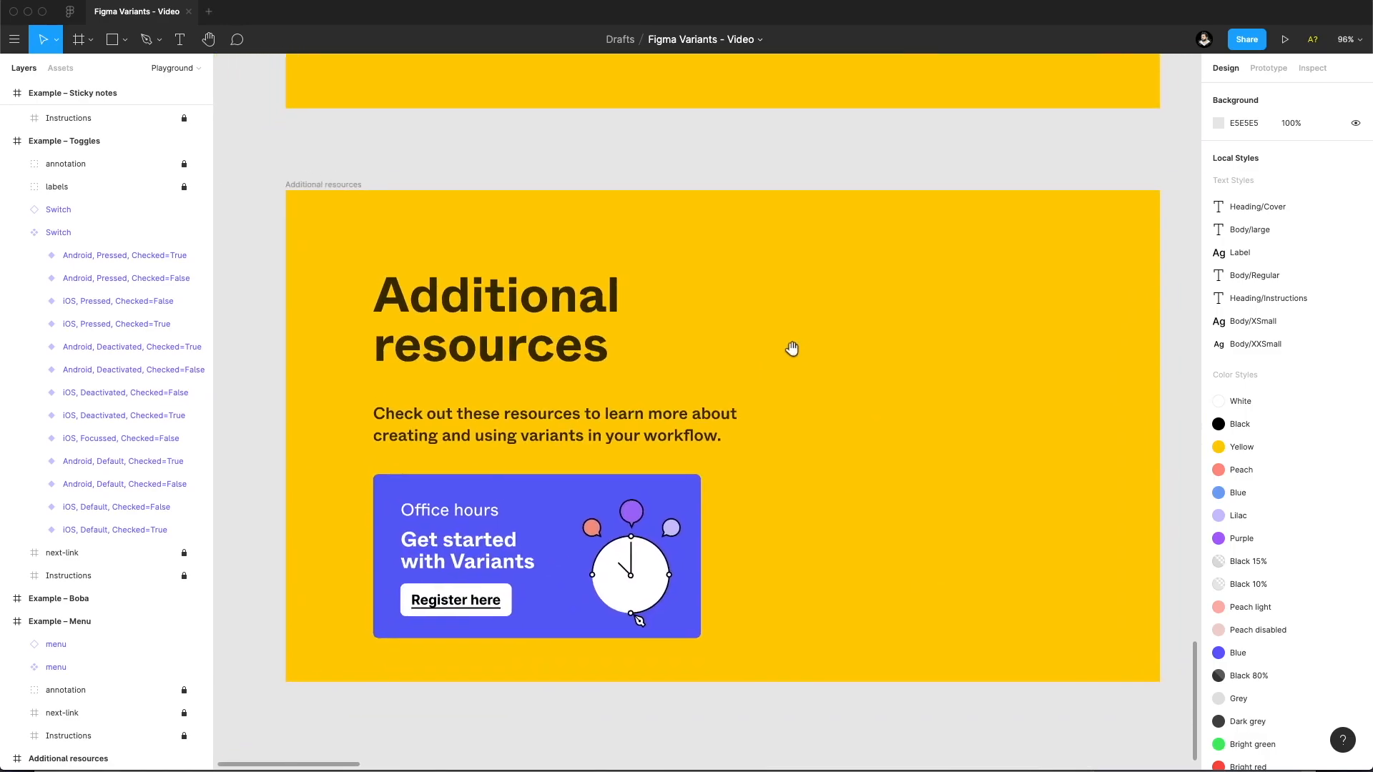
pyautogui.moveTo(790, 351); pyautogui.dragTo(781, 351)
pyautogui.moveTo(490, 157); pyautogui.dragTo(464, 159)
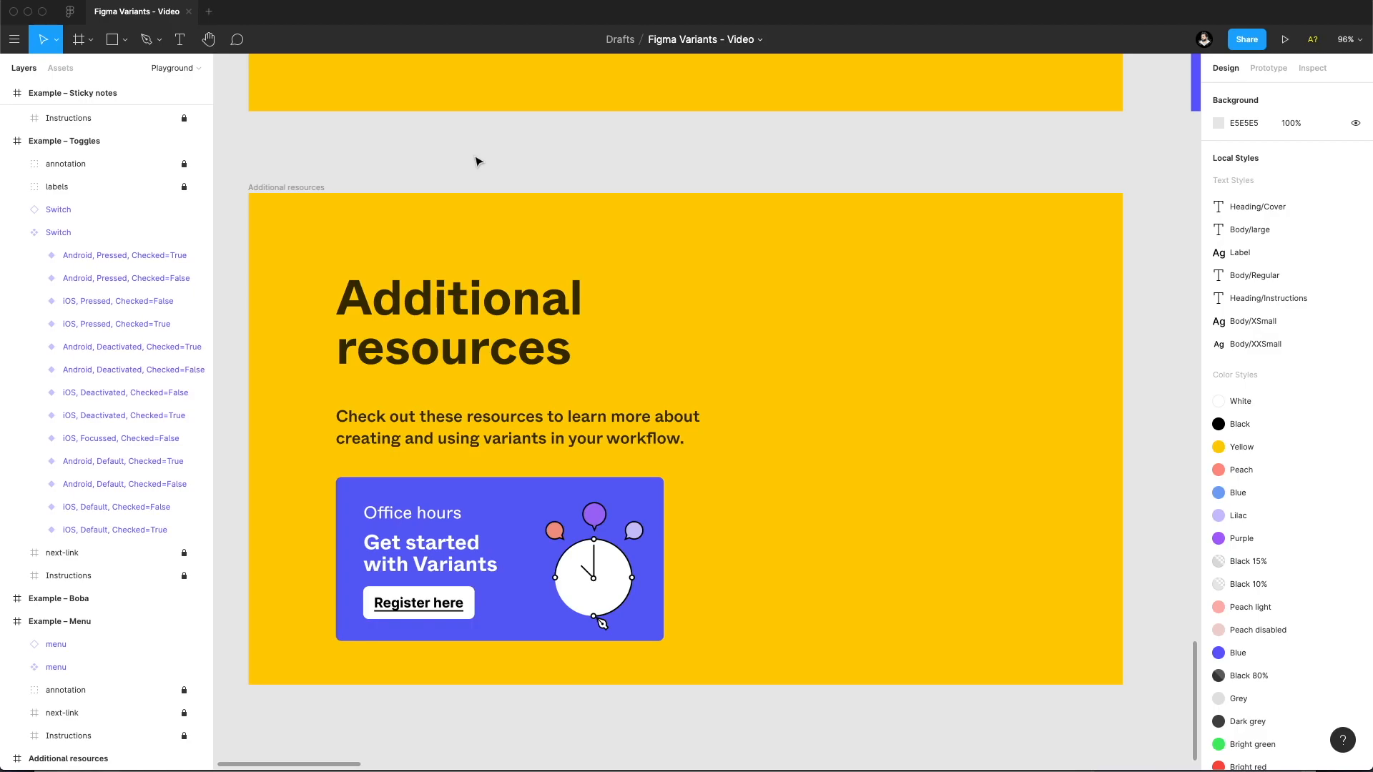
pyautogui.hscroll(-2, 479, 161)
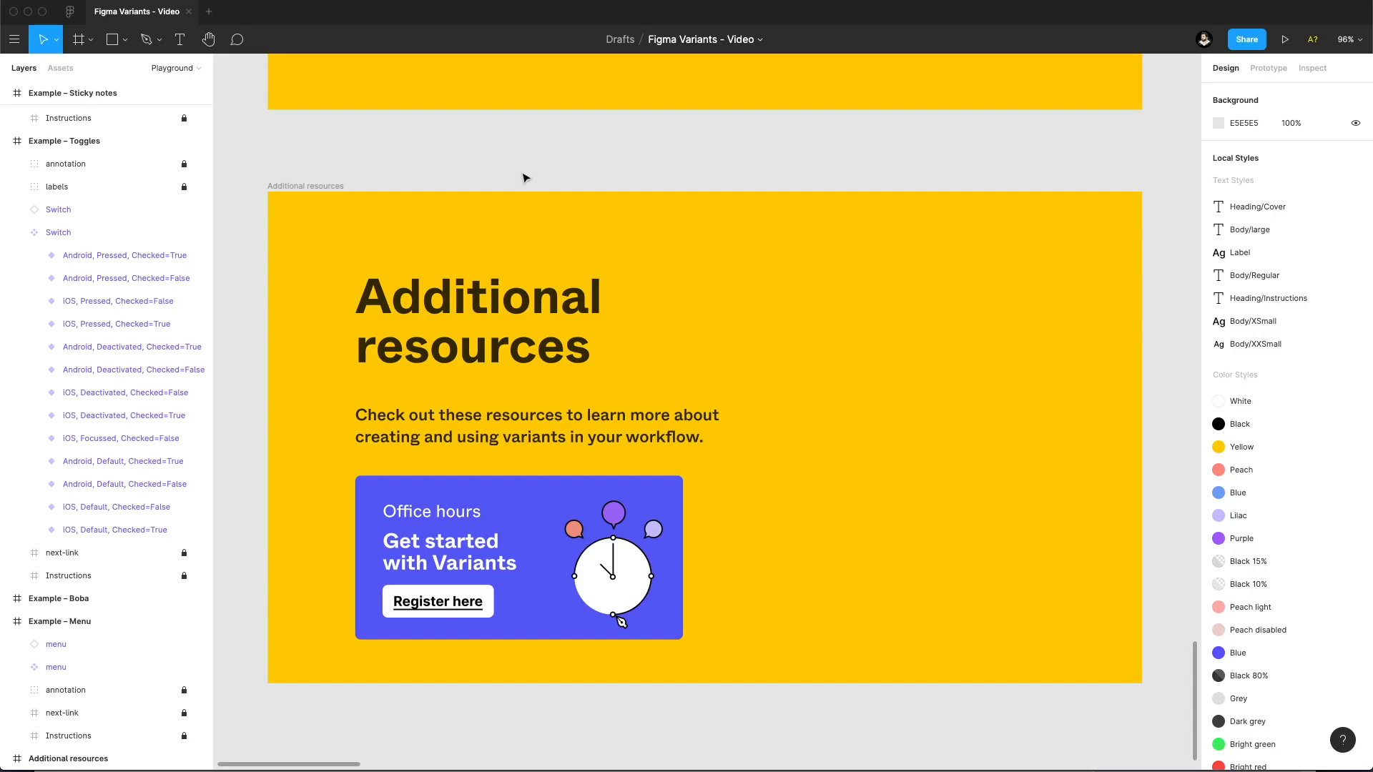
pyautogui.moveTo(519, 167); pyautogui.dragTo(520, 170)
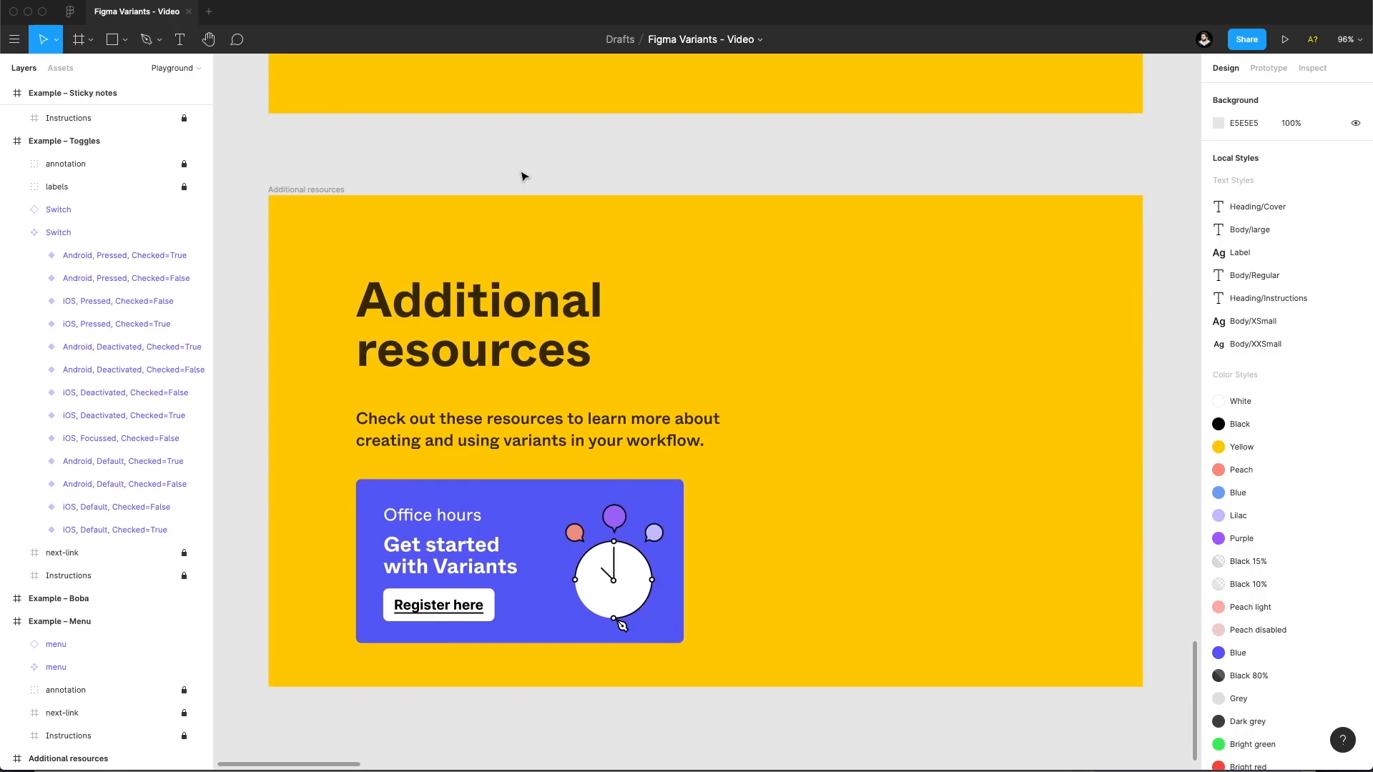